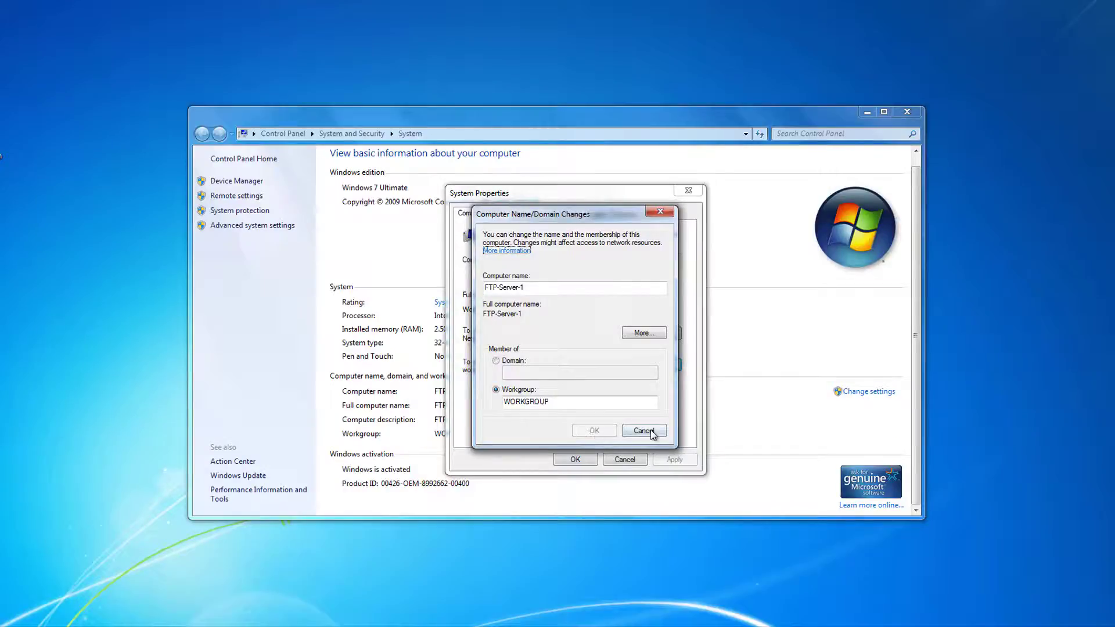
Cancel the computer name change and open Windows Firewall by searching 'windows firewall' from Start.
click(644, 431)
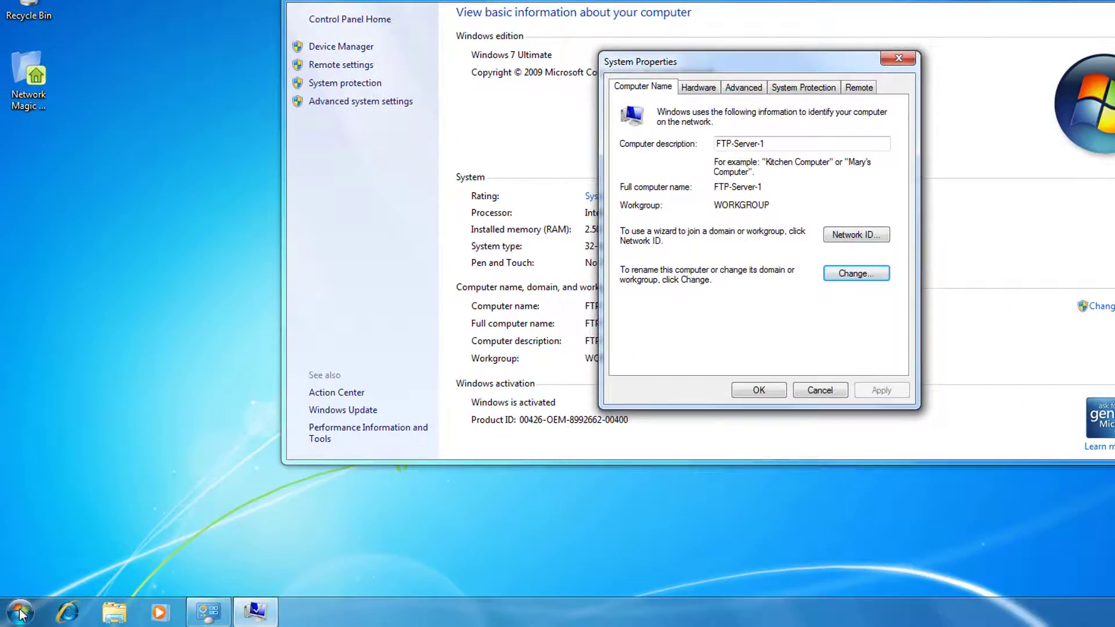
click(19, 613)
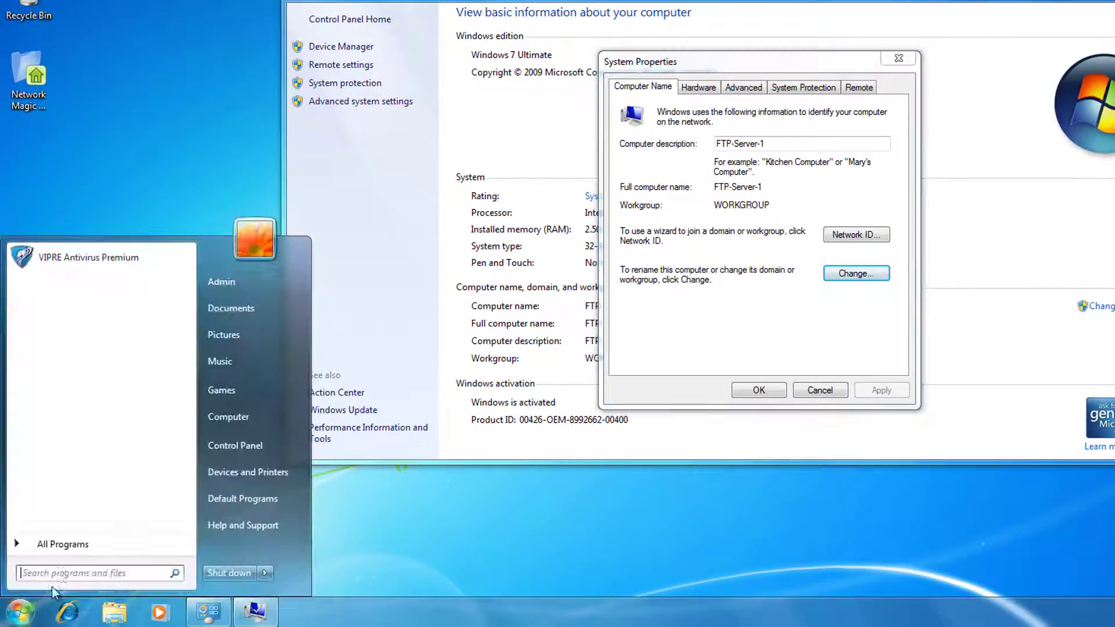
click(64, 575)
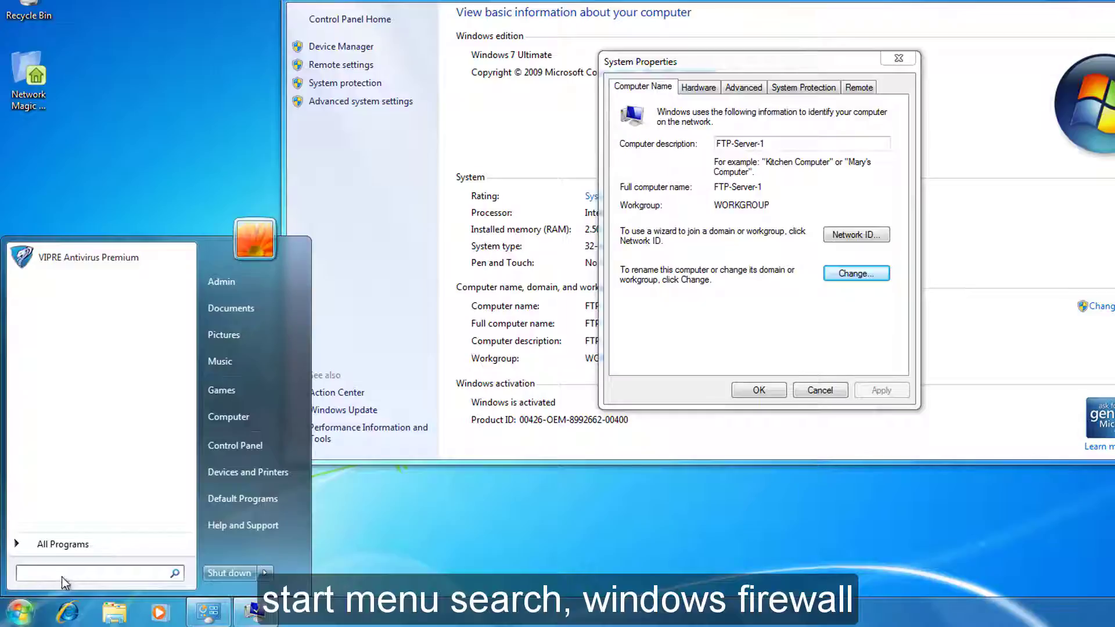
text(windows f)
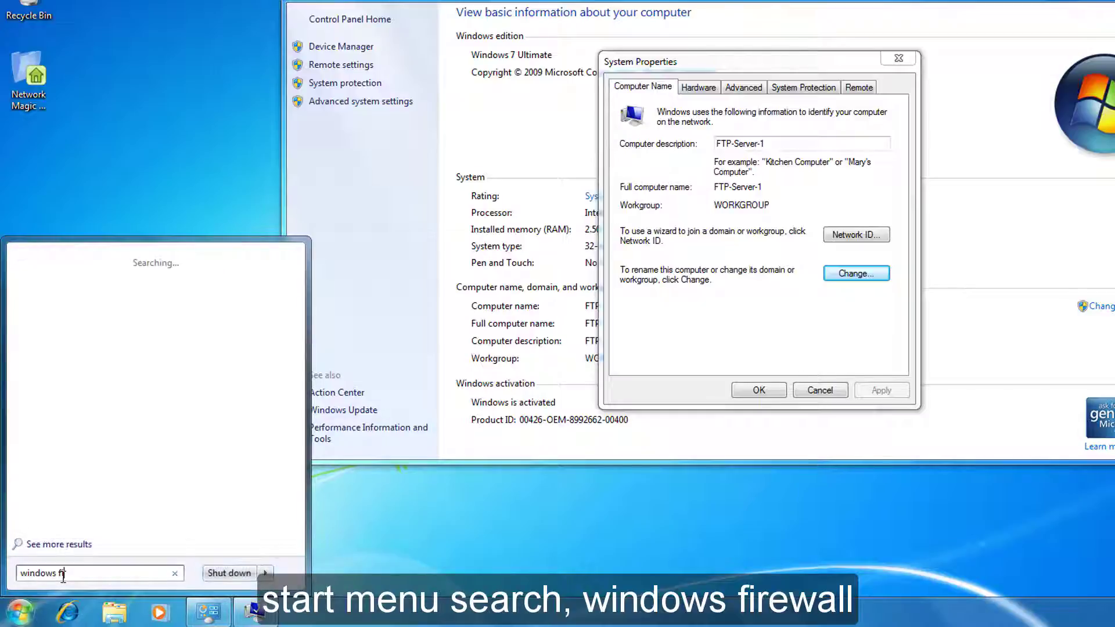
text(irewall)
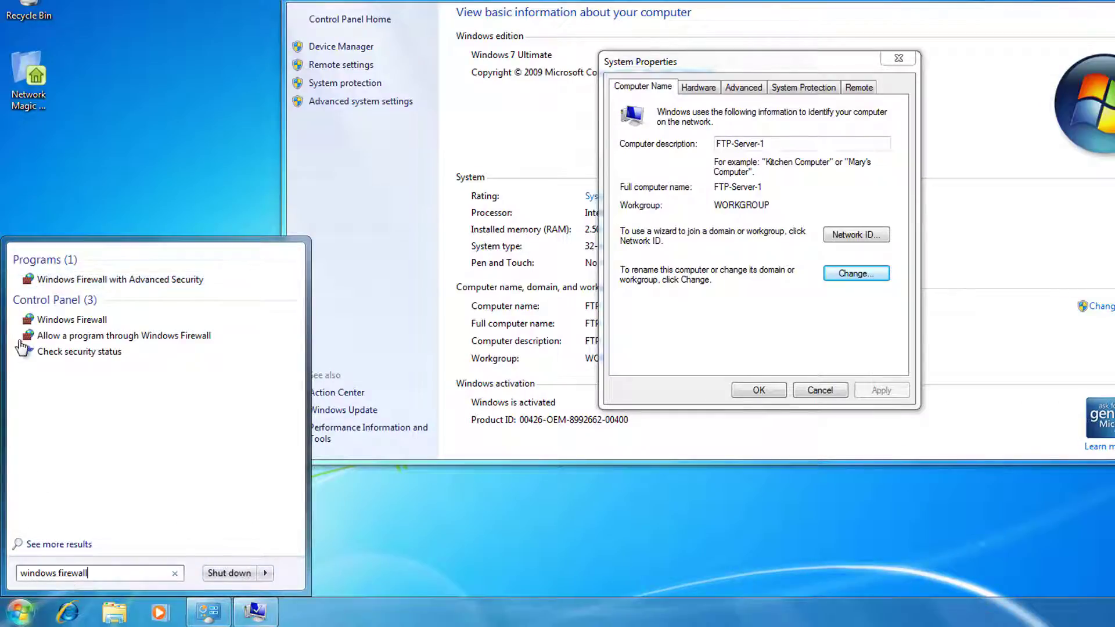
click(25, 320)
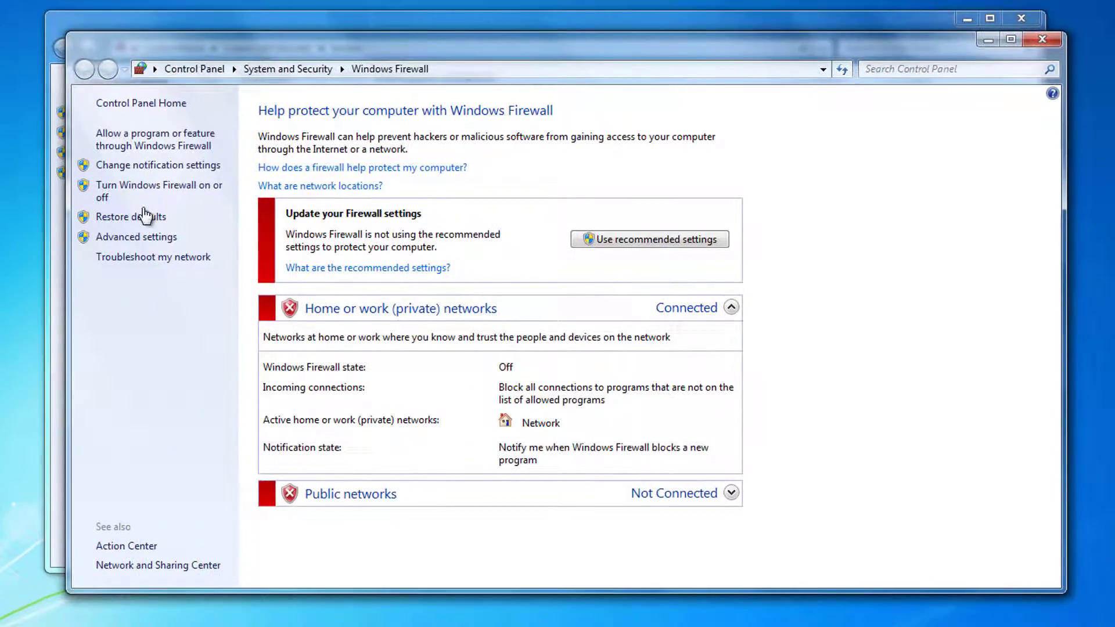
Choose 'Turn off Windows Firewall' for both home/work and public networks and confirm.
click(208, 195)
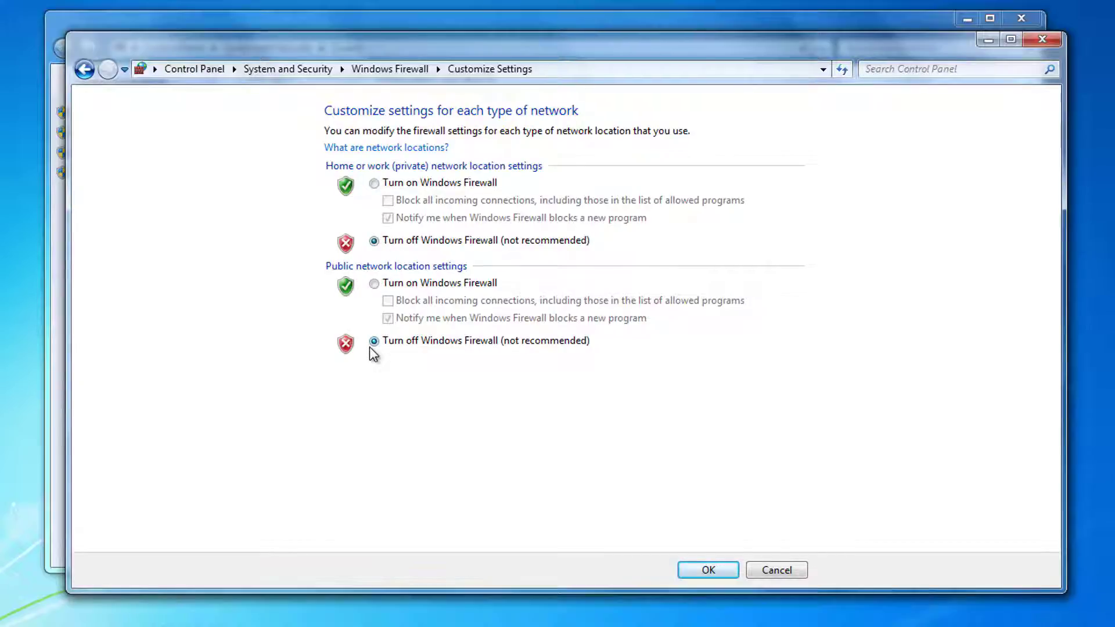
click(691, 567)
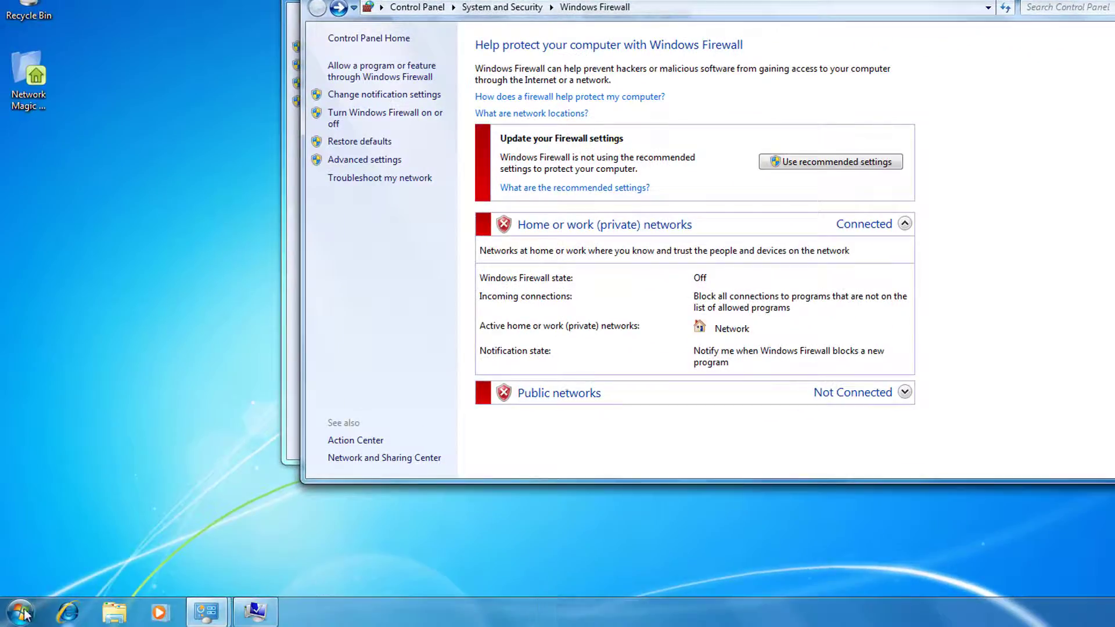
click(23, 614)
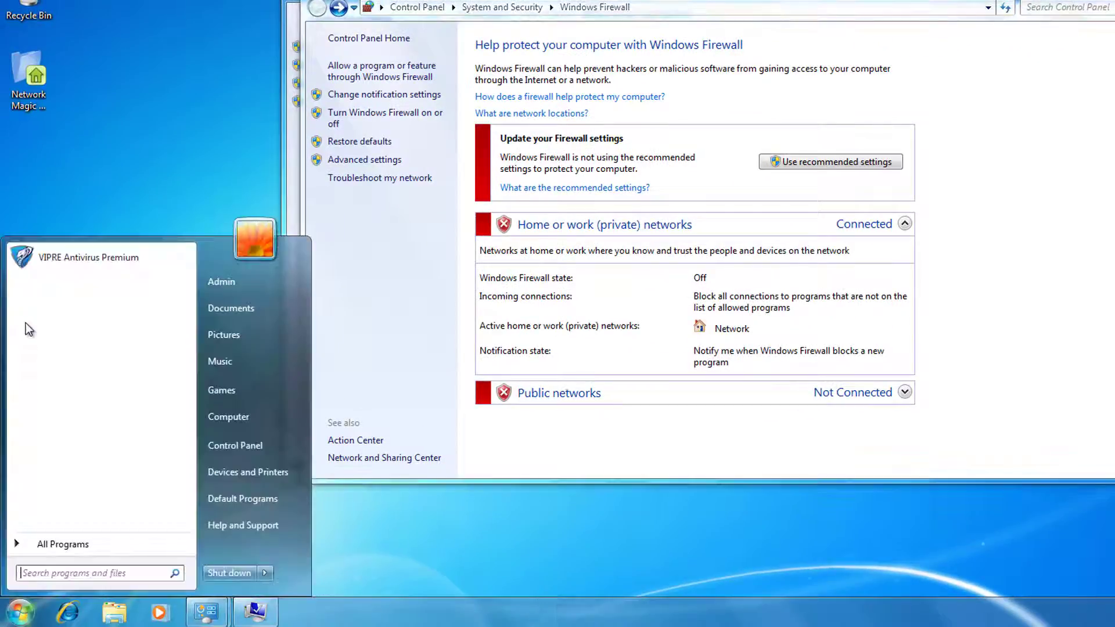
Launch VIPRE Antivirus Premium and uncheck Enable Firewall in its firewall settings.
click(64, 114)
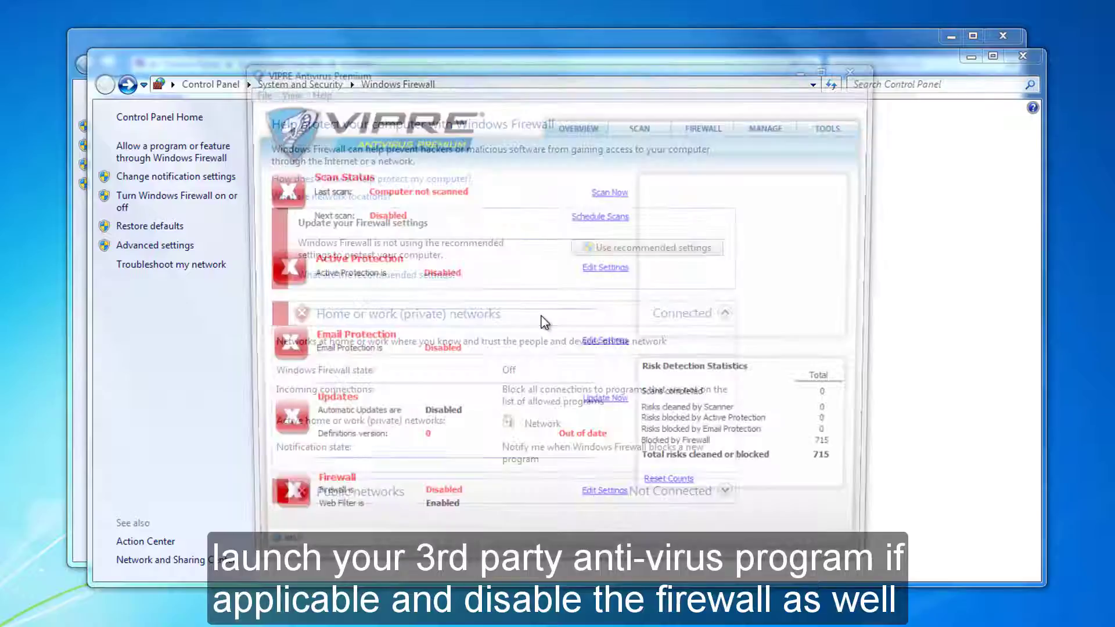
click(616, 504)
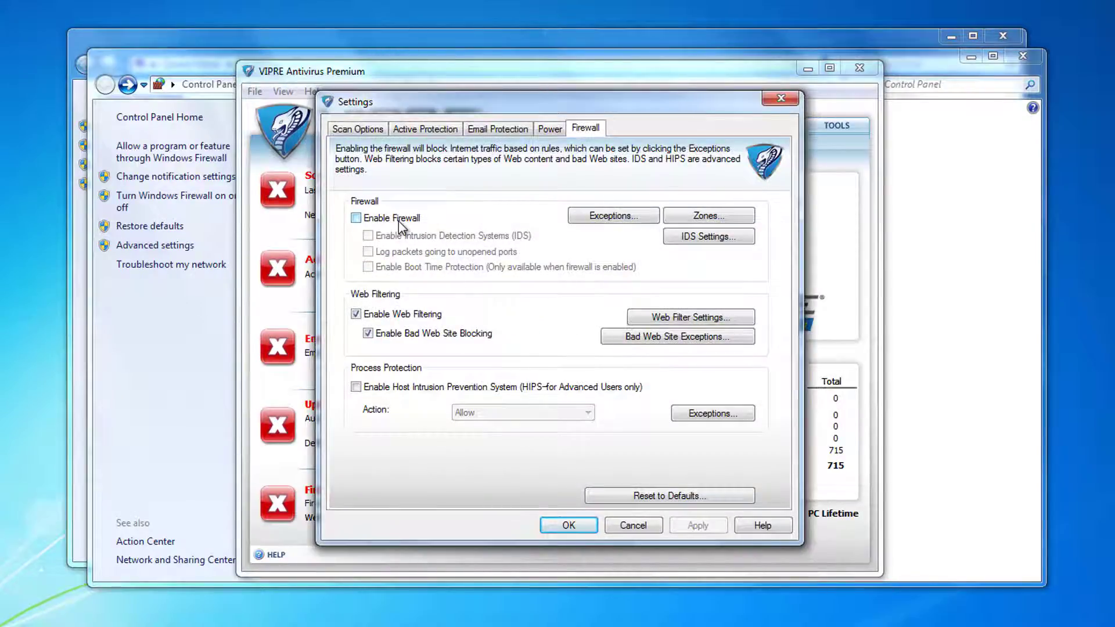
click(571, 526)
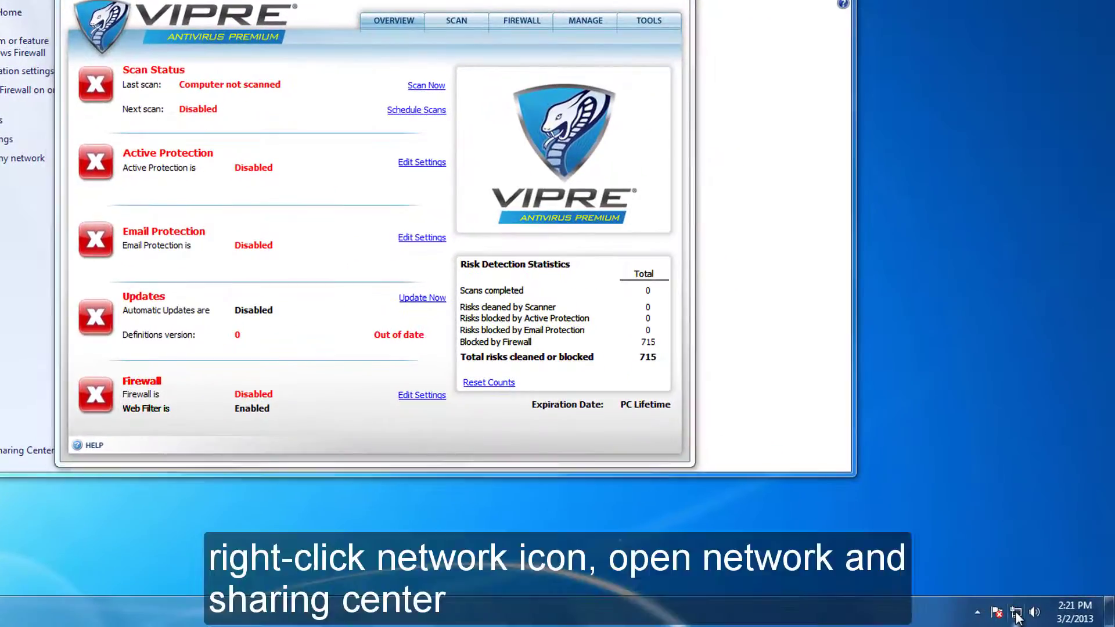
Confirm Local Area Connection's IPv4 address is 192.168.1.112, then launch Internet Explorer.
right_click(1025, 613)
click(1020, 600)
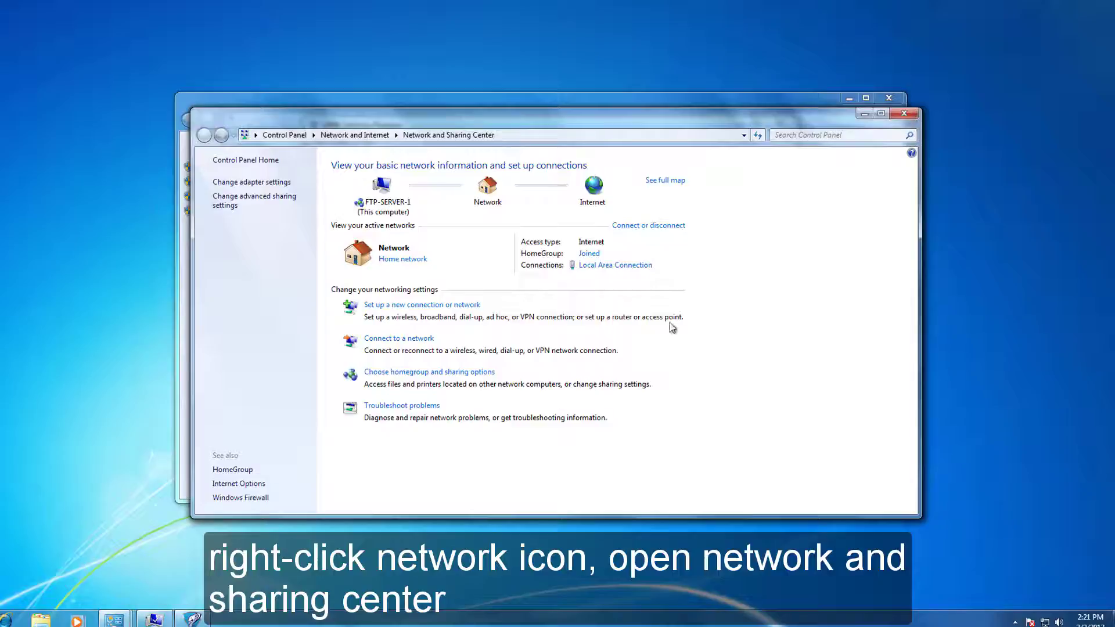
click(609, 267)
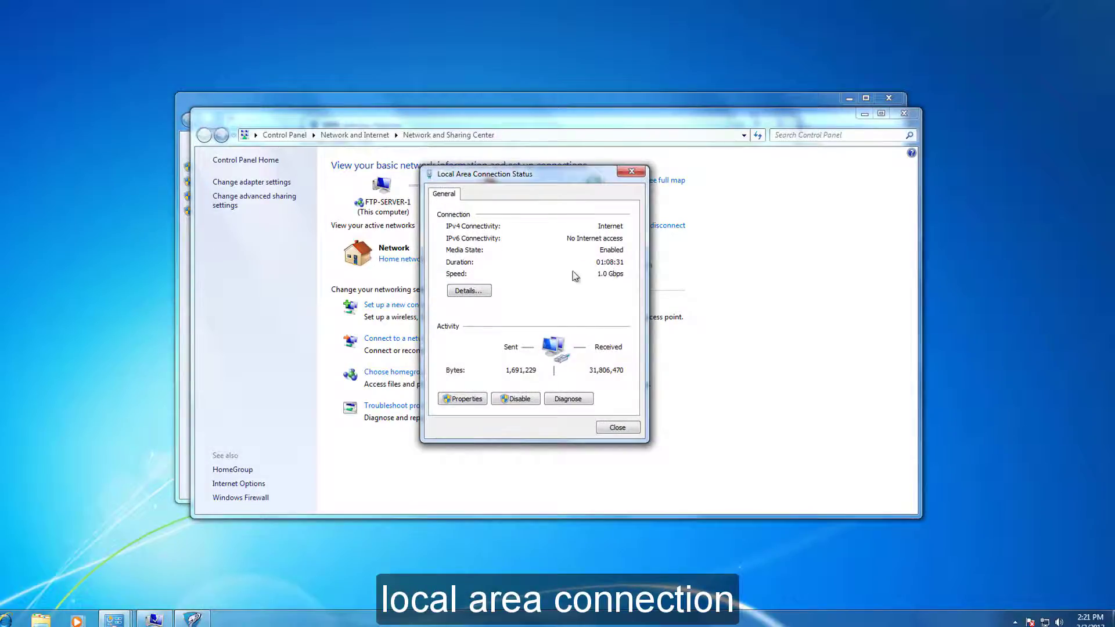
click(469, 291)
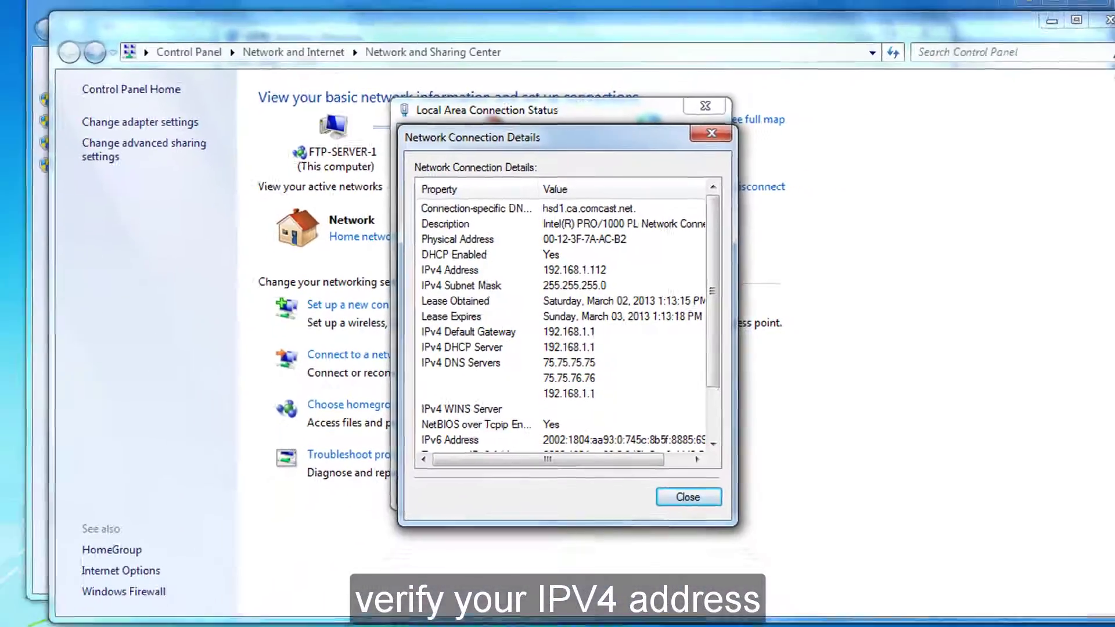
click(52, 616)
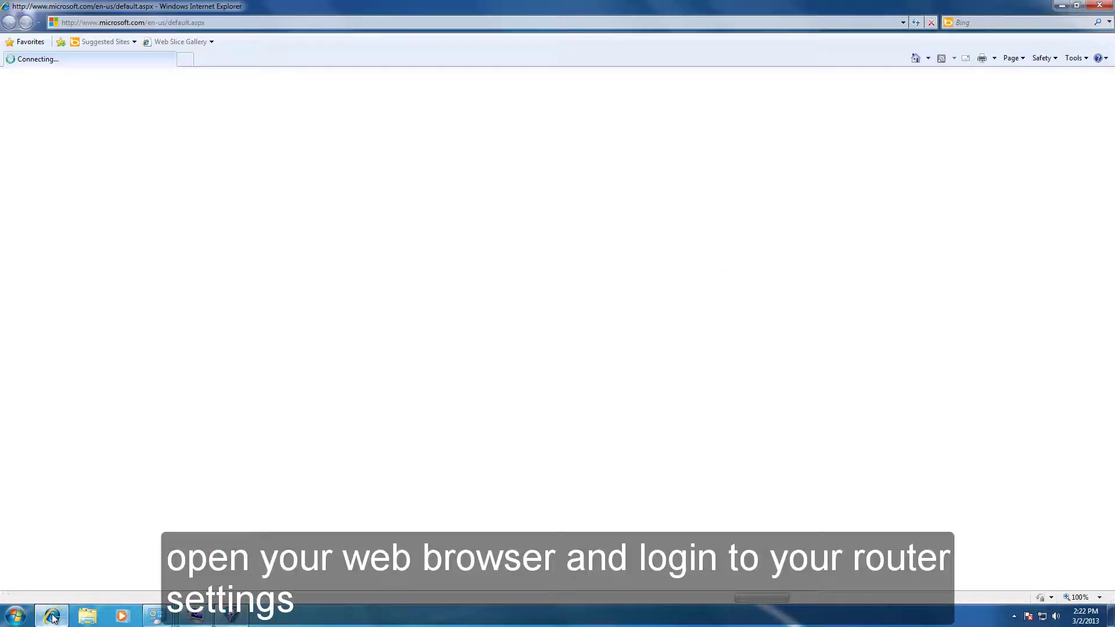
Browse to 192.168.1.1 and sign in to the Cisco router with its password.
click(206, 24)
text(192.168.1.1)
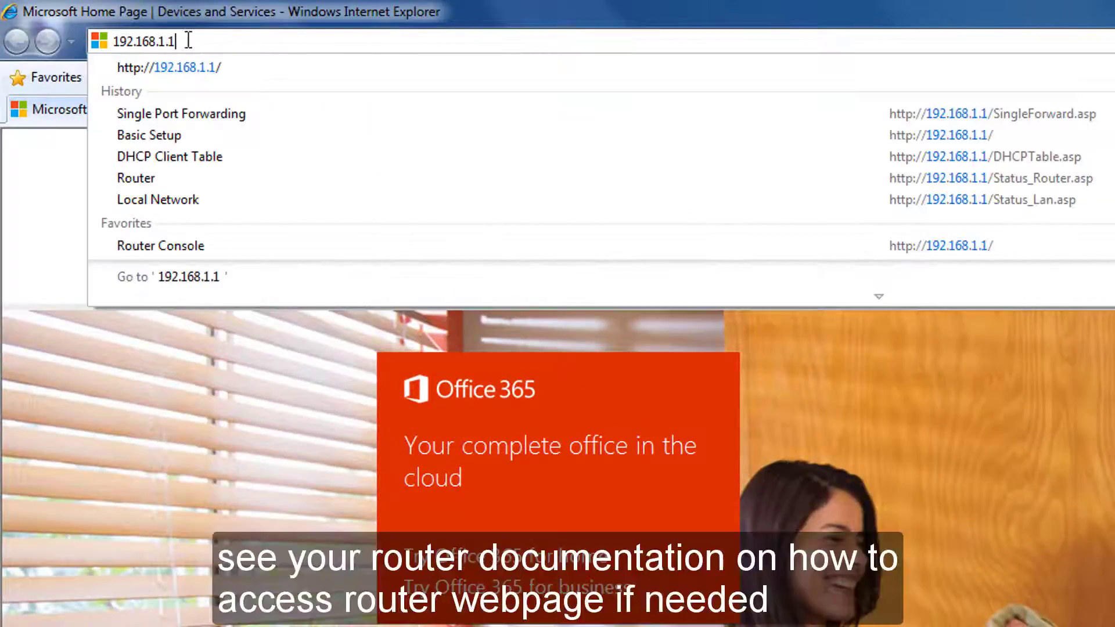
key(Return)
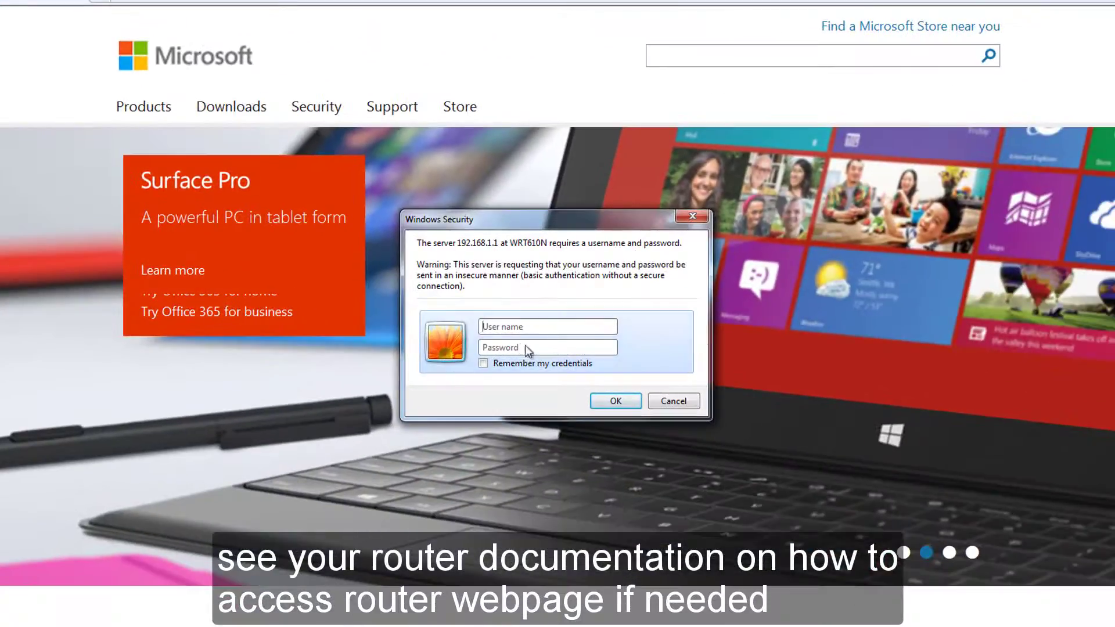
key(Tab)
text(admin)
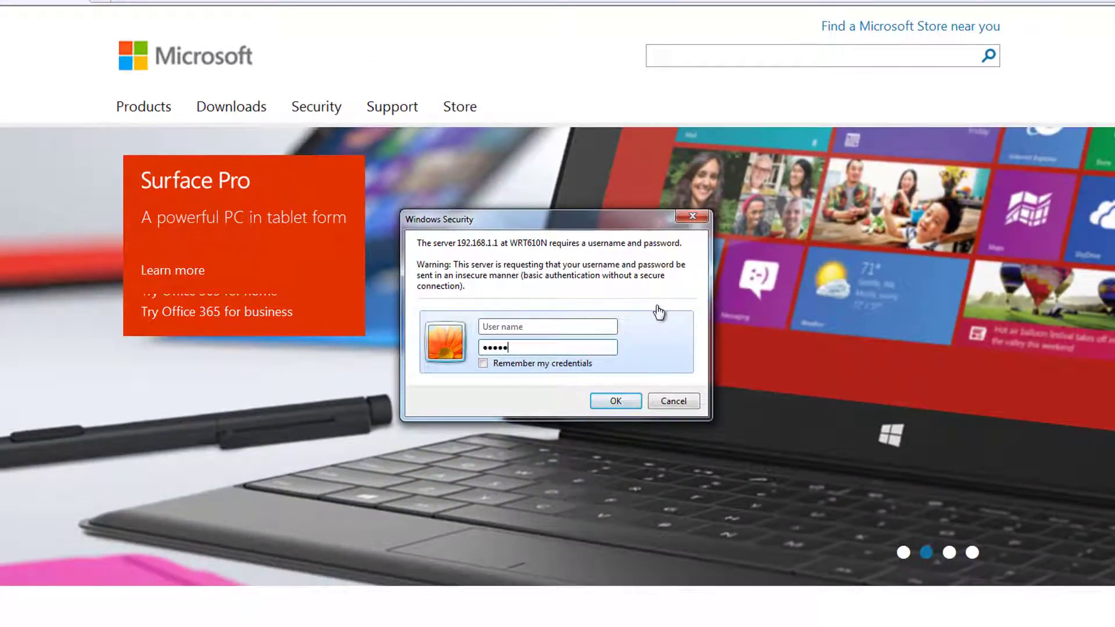
key(Return)
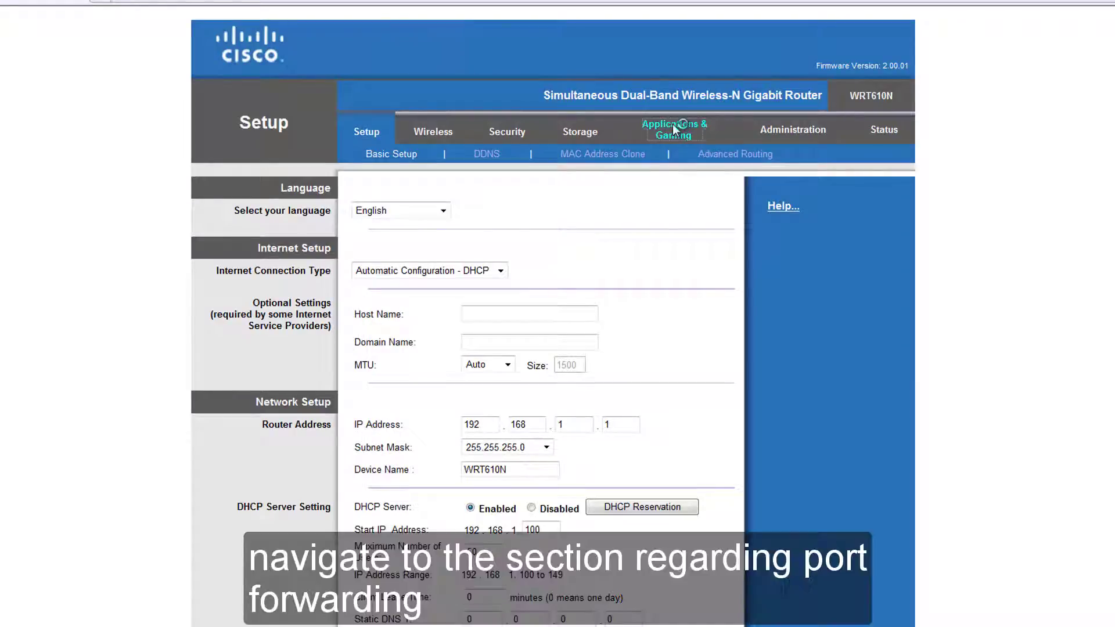
Open Single Port Forwarding and review the preset FTP row, leaving it unchanged.
click(672, 123)
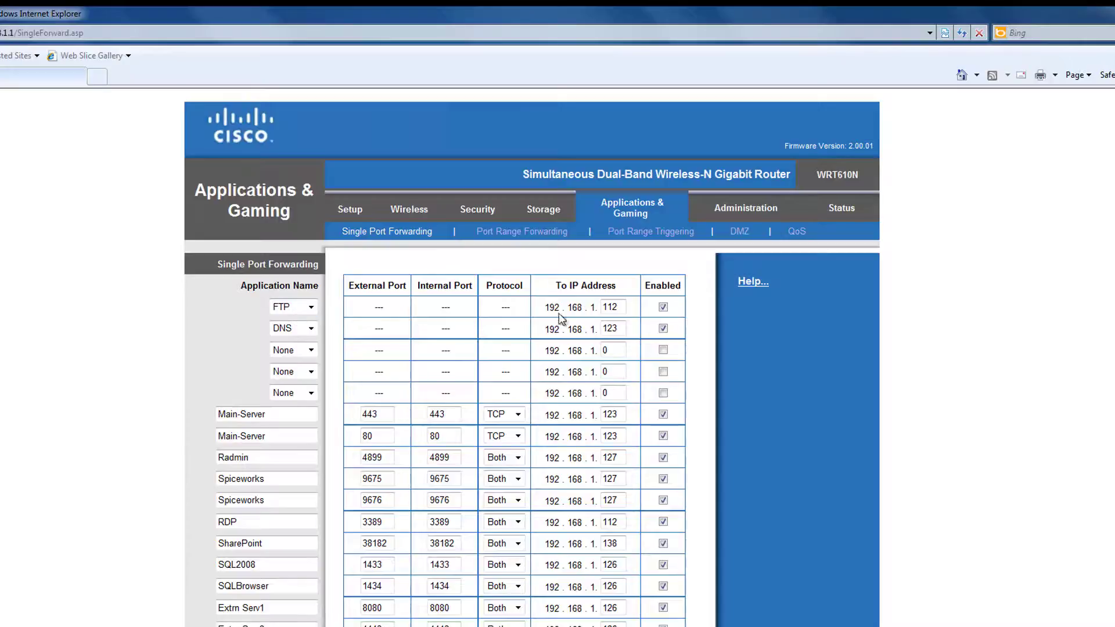
drag(598, 310, 622, 314)
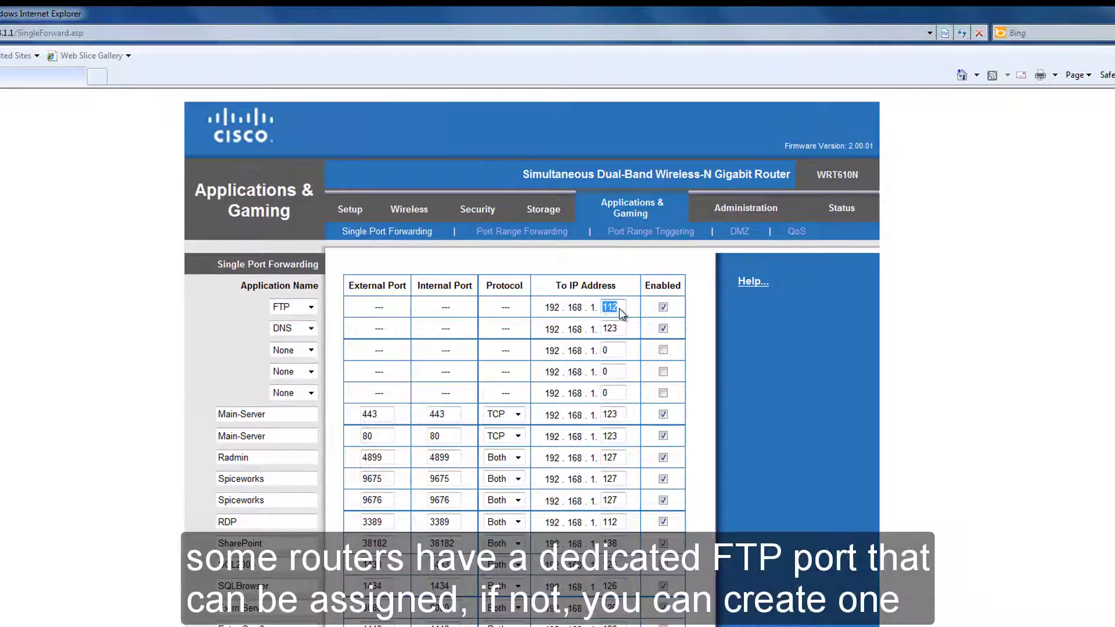
click(313, 310)
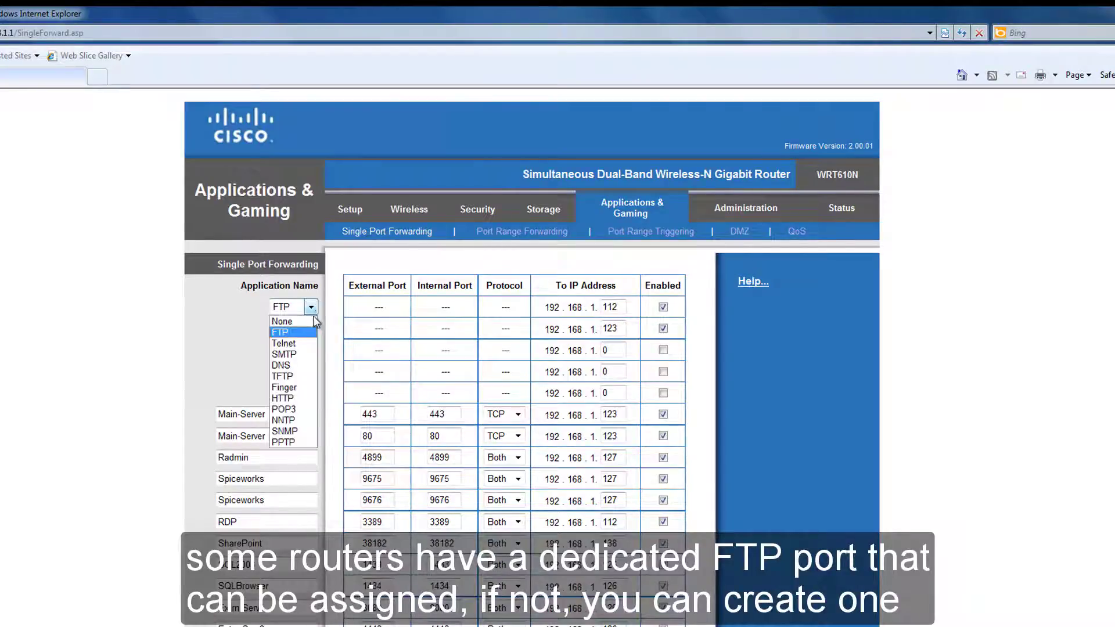
click(314, 329)
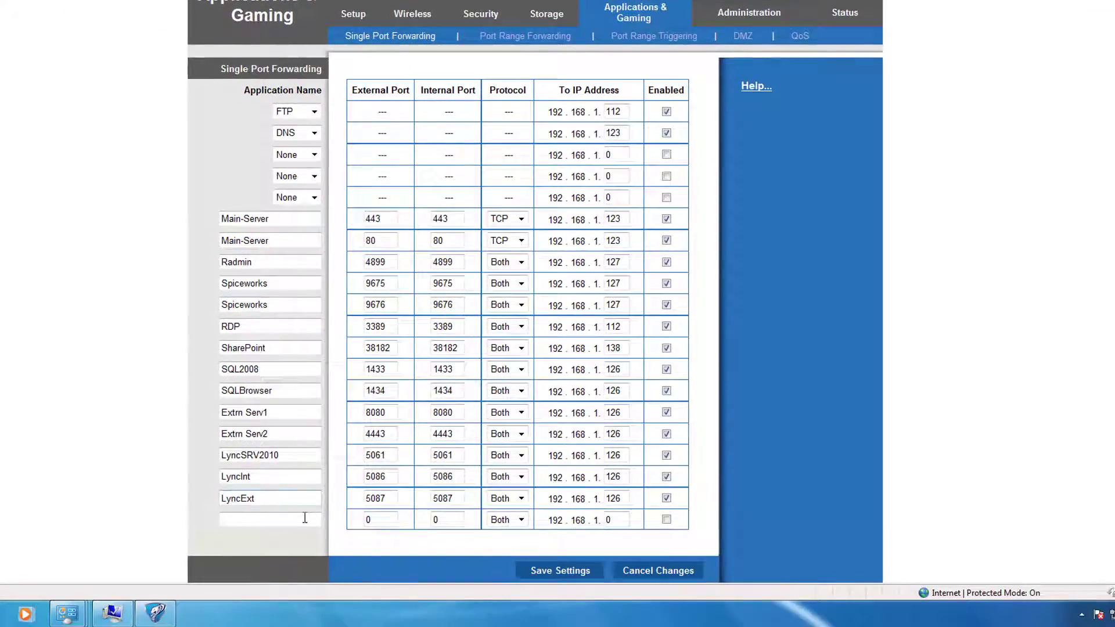
Add an enabled 'FTP Server' rule forwarding port 21 TCP to 192.168.1.112.
click(305, 519)
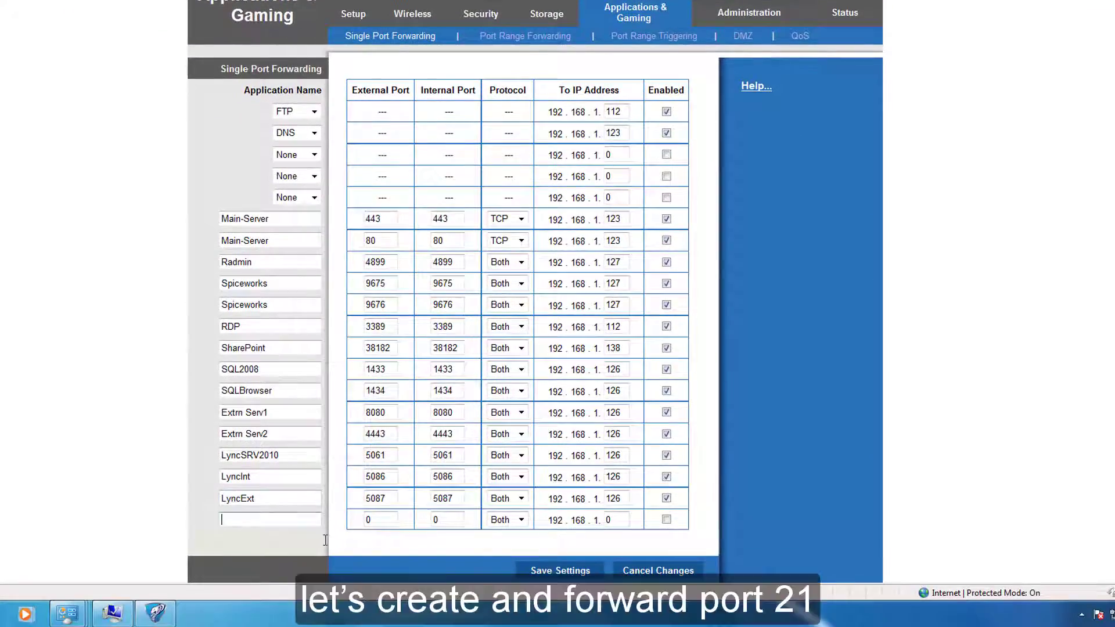
text(FTP Server)
key(Tab)
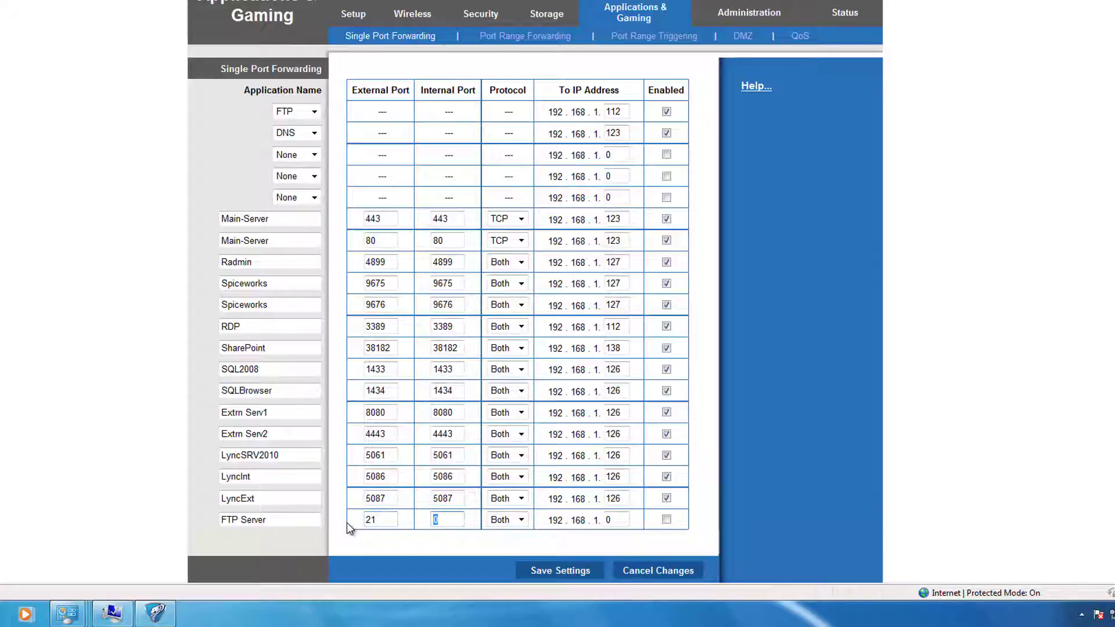
text(21)
key(Tab)
key(Up)
key(Up)
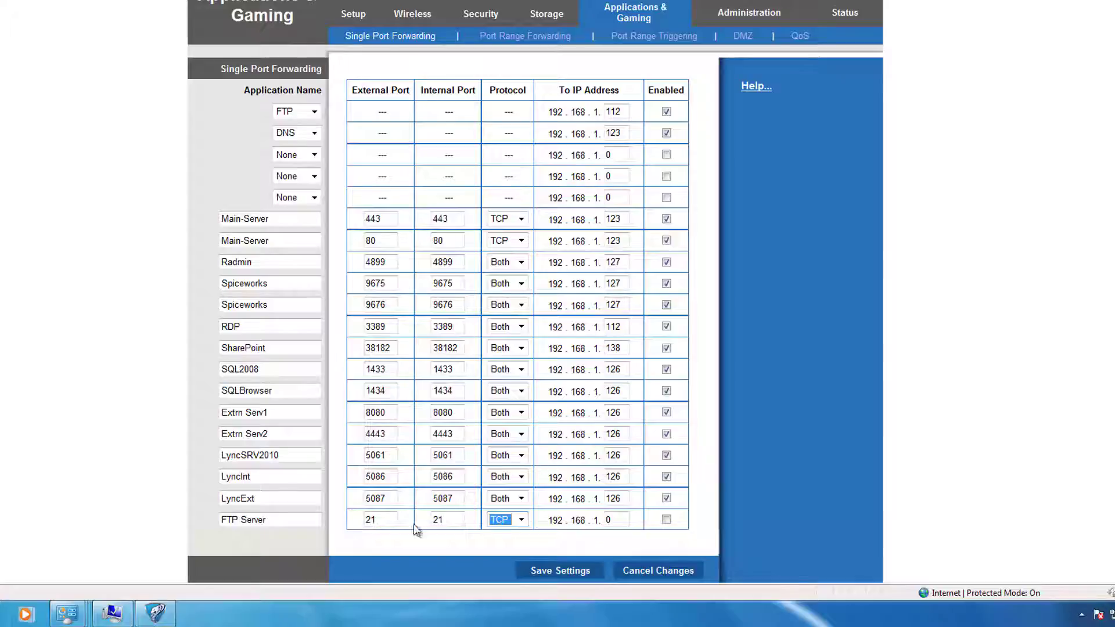
key(Tab)
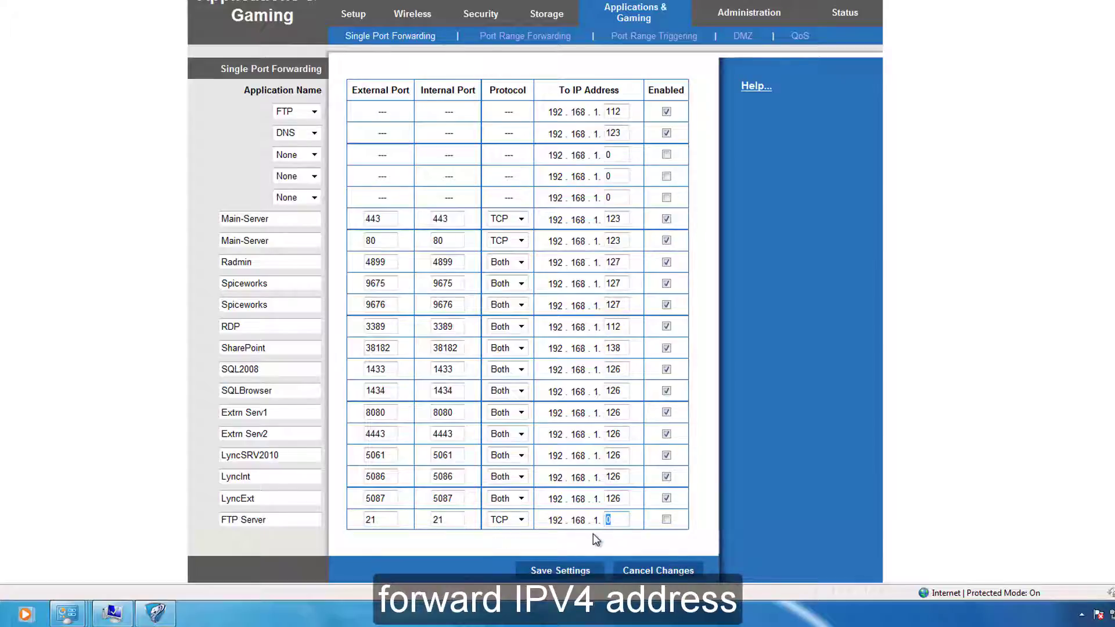
text(112)
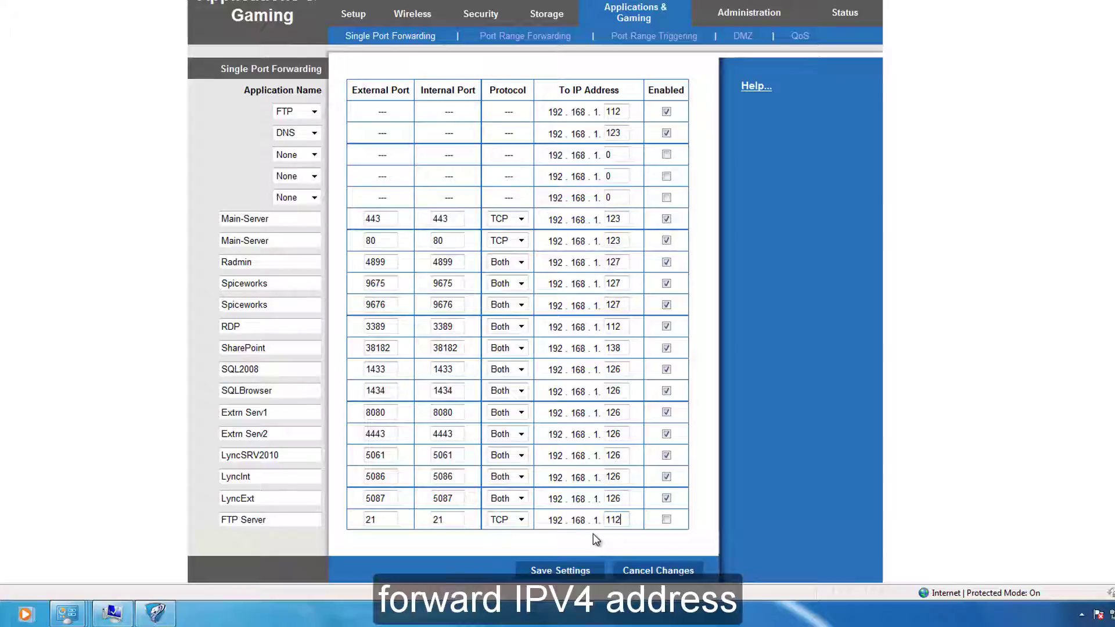
click(667, 519)
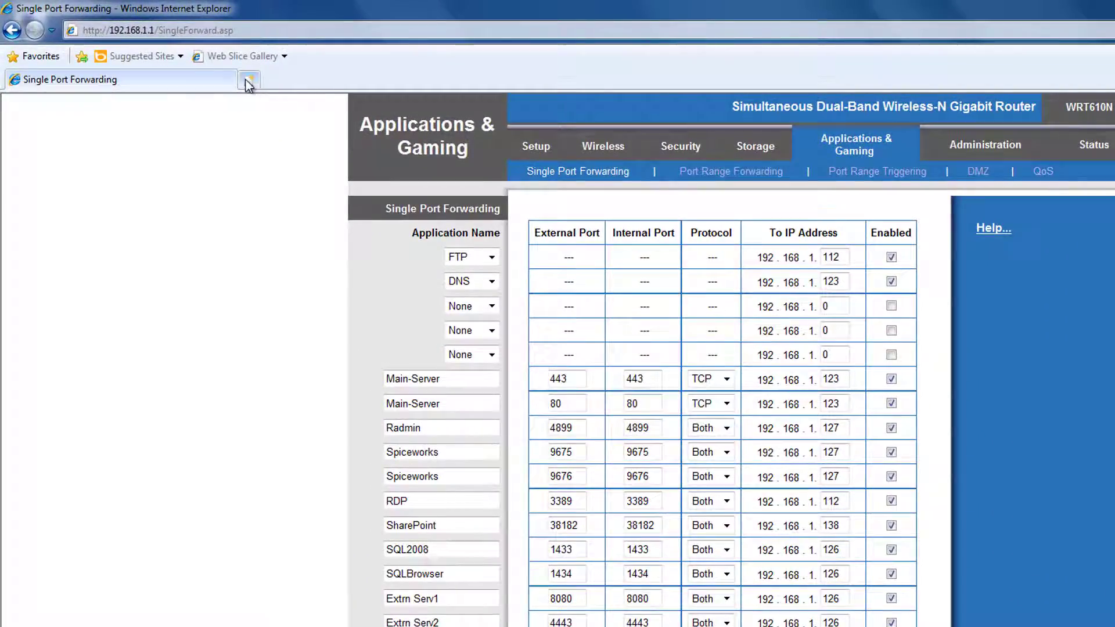
Load the filezilla-project.org homepage in a new browser tab.
click(249, 81)
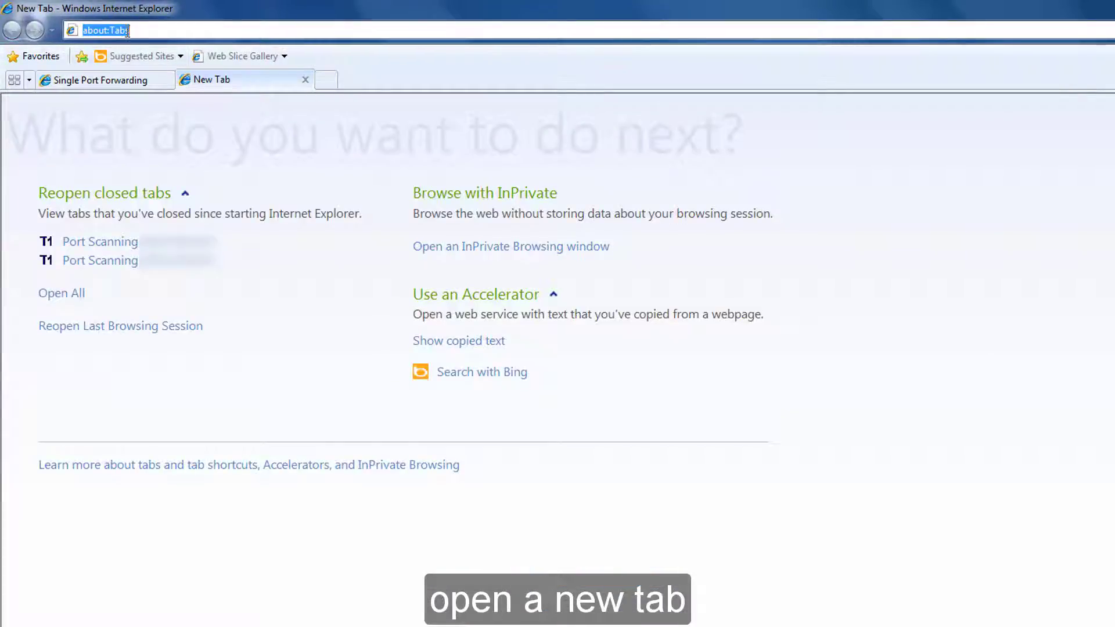
text(http://filezilla-project.org/)
key(Return)
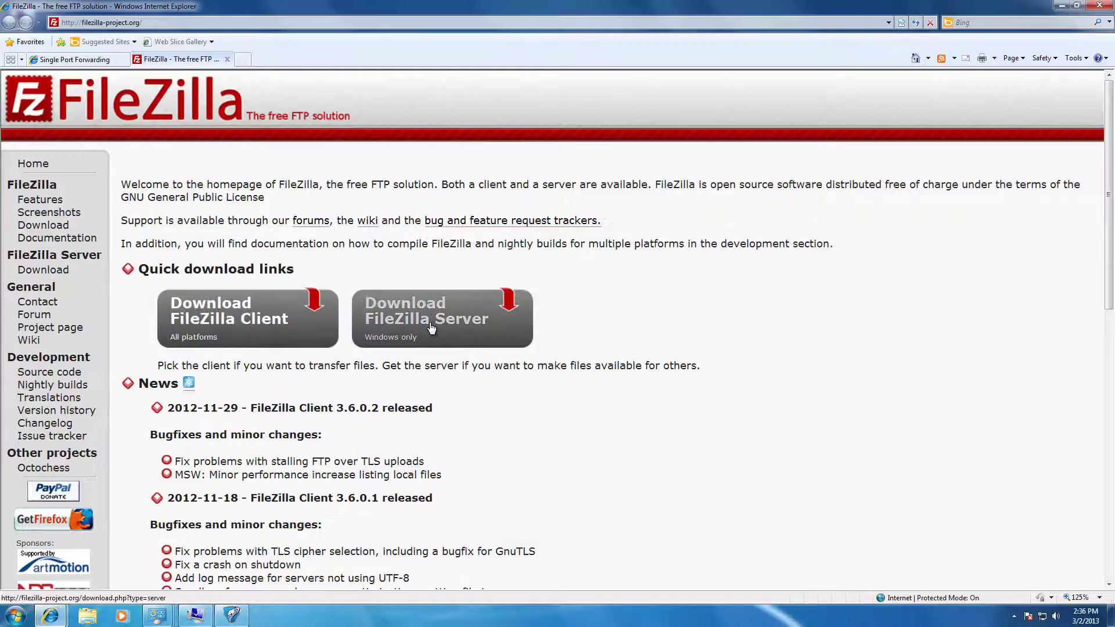
Save the FileZilla Server 0.9.41 installer to Downloads and open that folder.
click(431, 325)
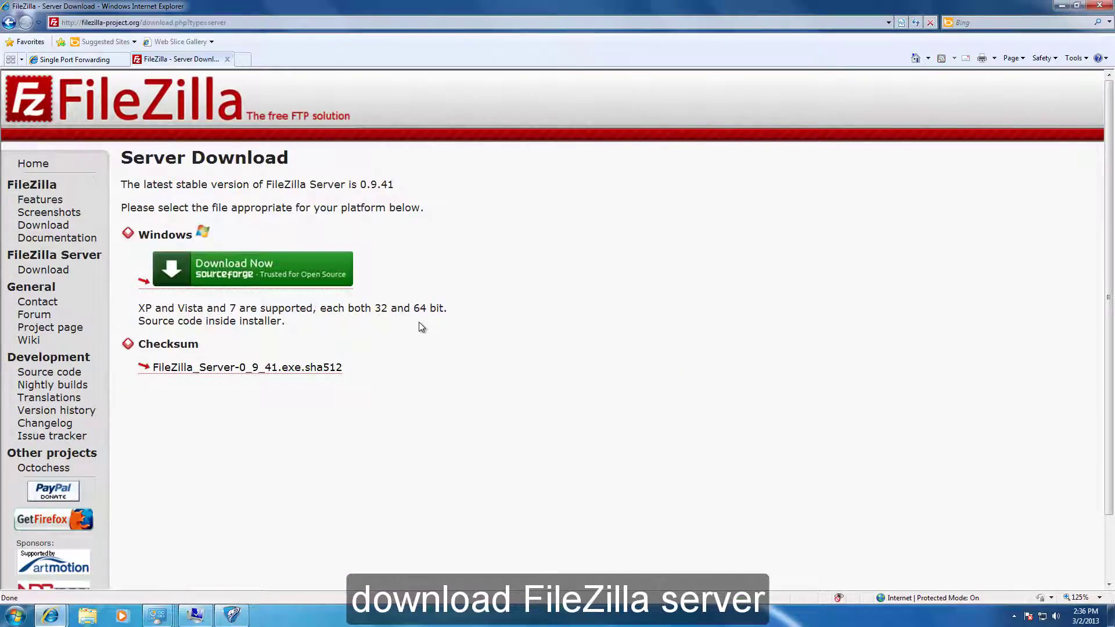
click(241, 274)
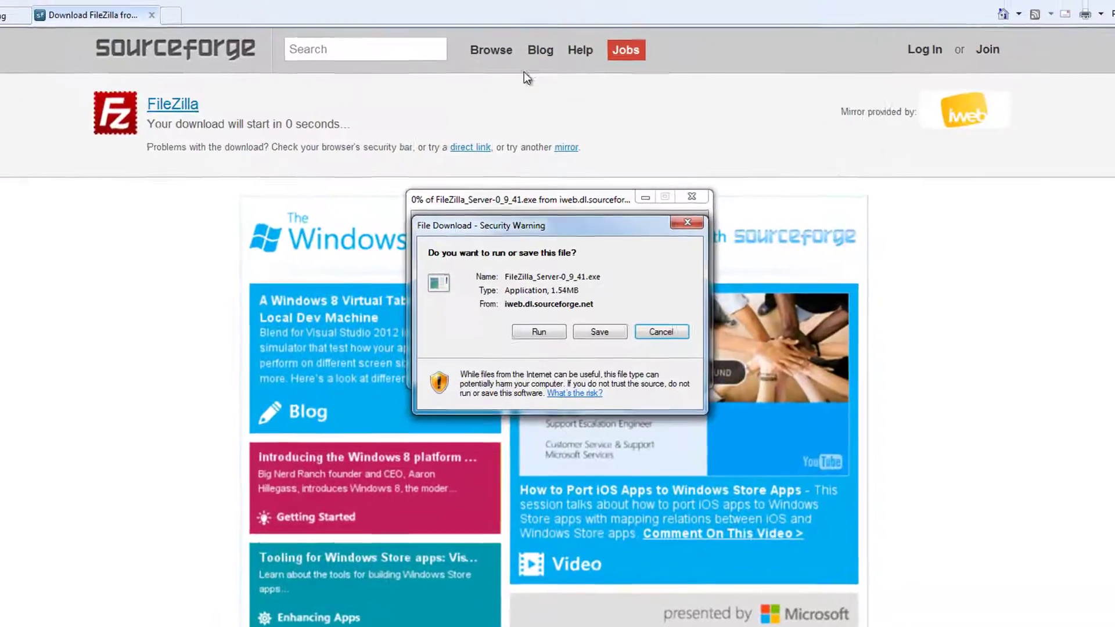
click(590, 337)
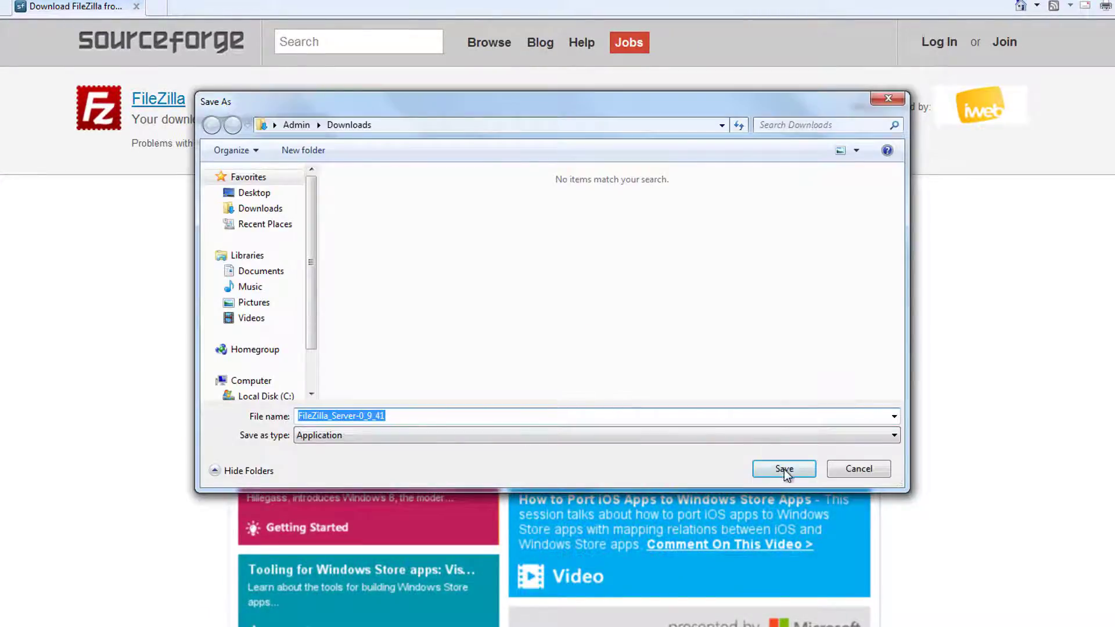
click(784, 469)
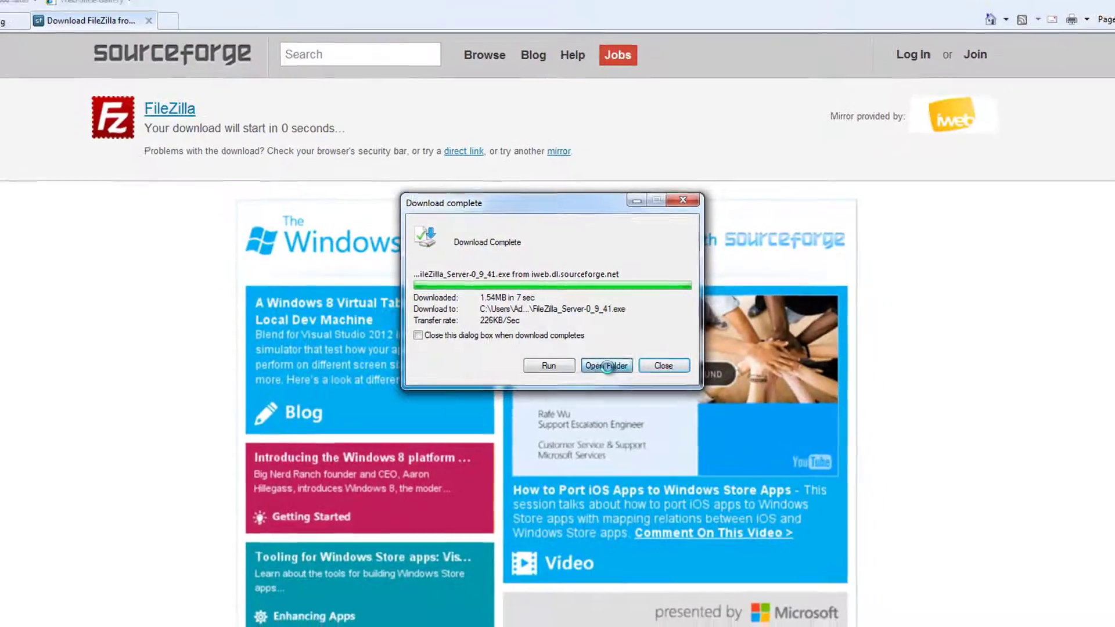
click(620, 372)
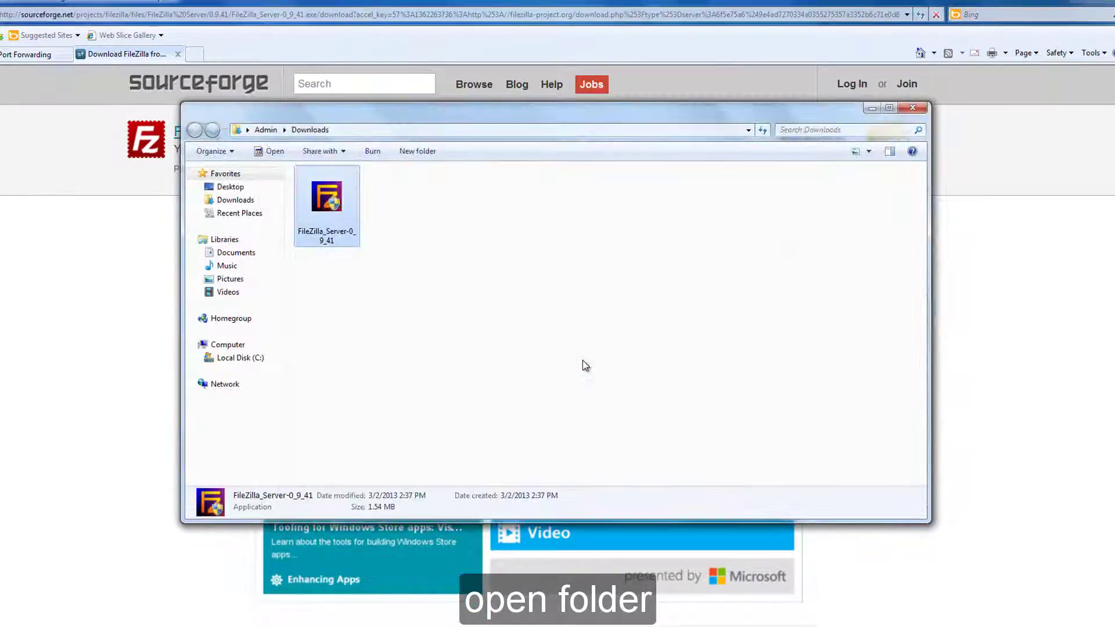
Install FileZilla Server 0.9.41 with default components, folder, service startup and admin port 14147.
double_click(328, 202)
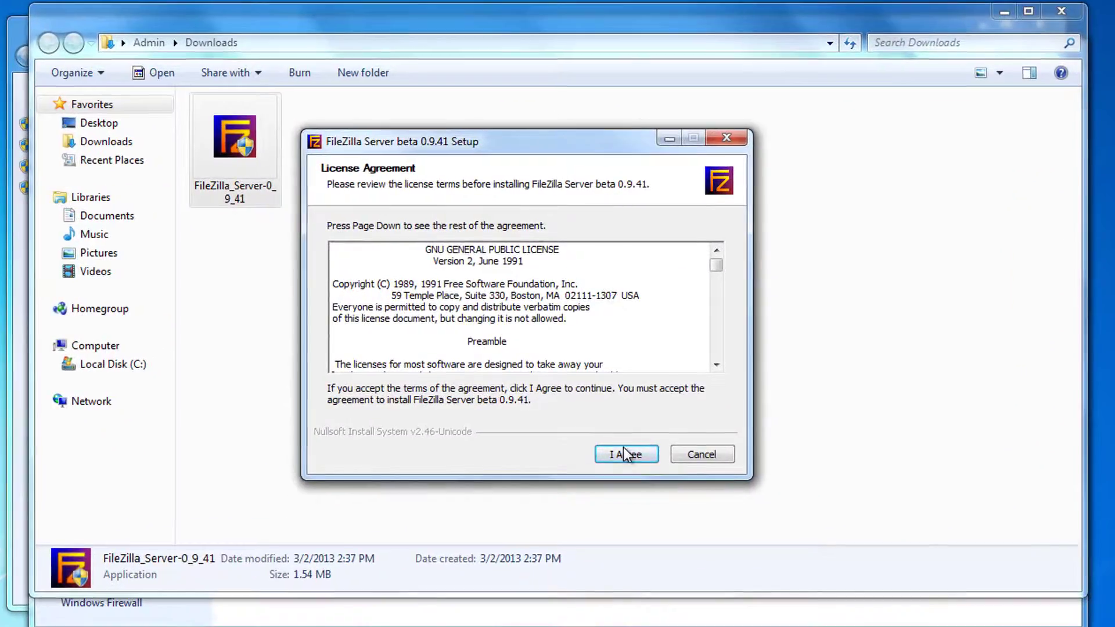
click(624, 433)
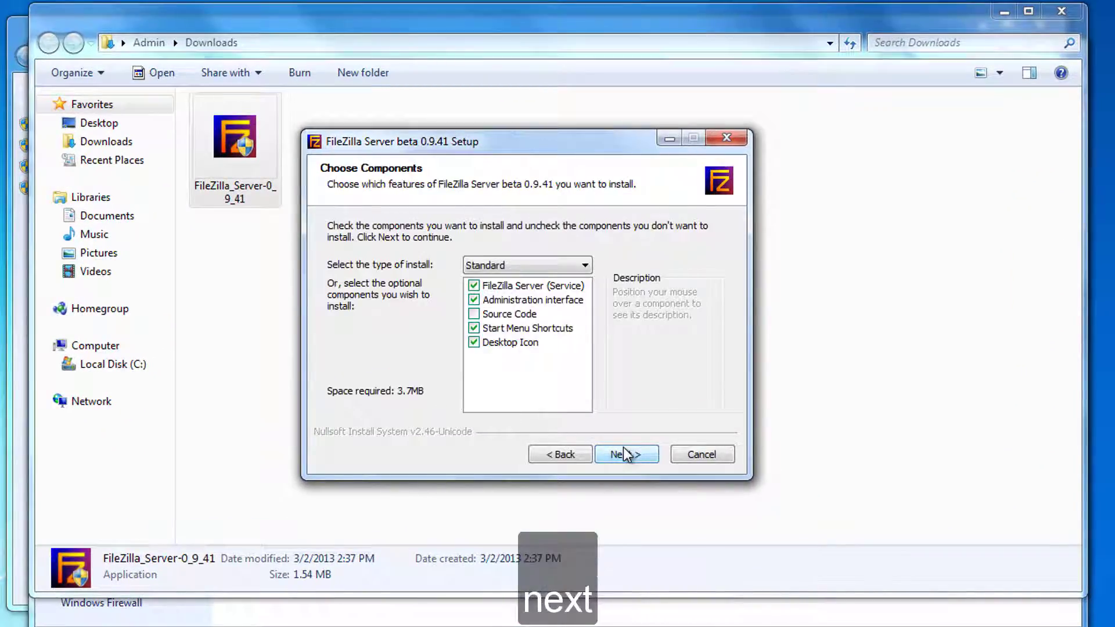
click(625, 454)
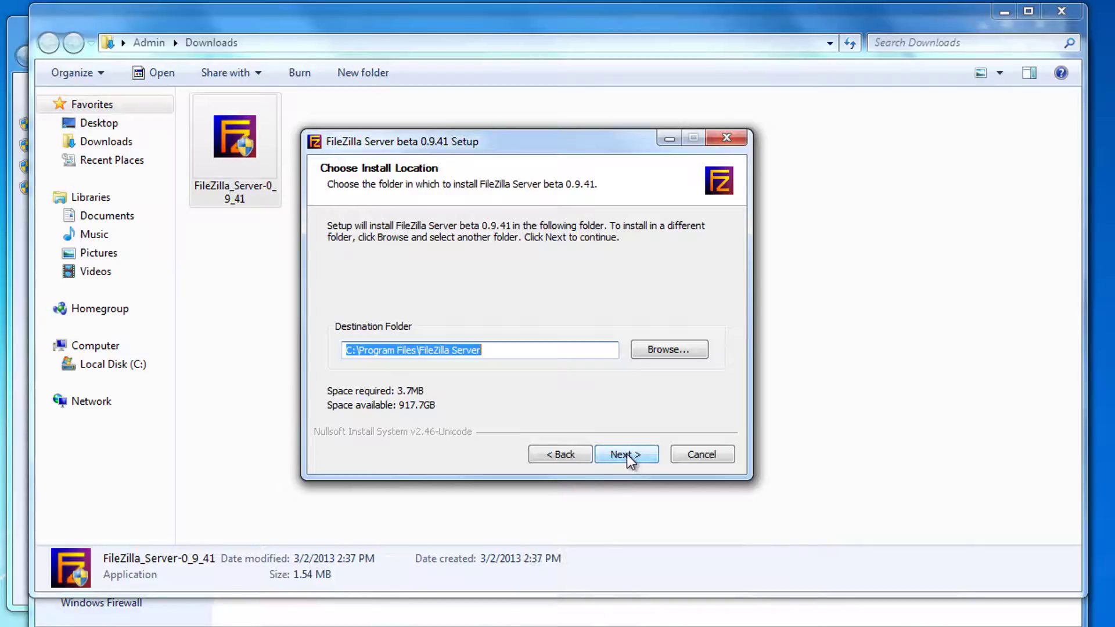
click(628, 455)
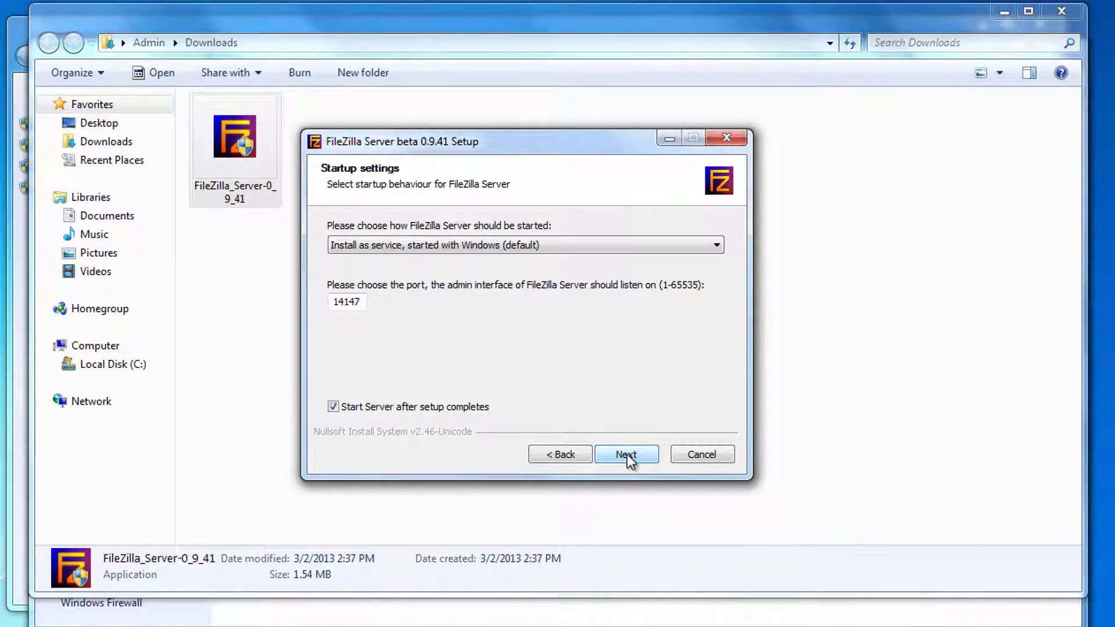
click(628, 455)
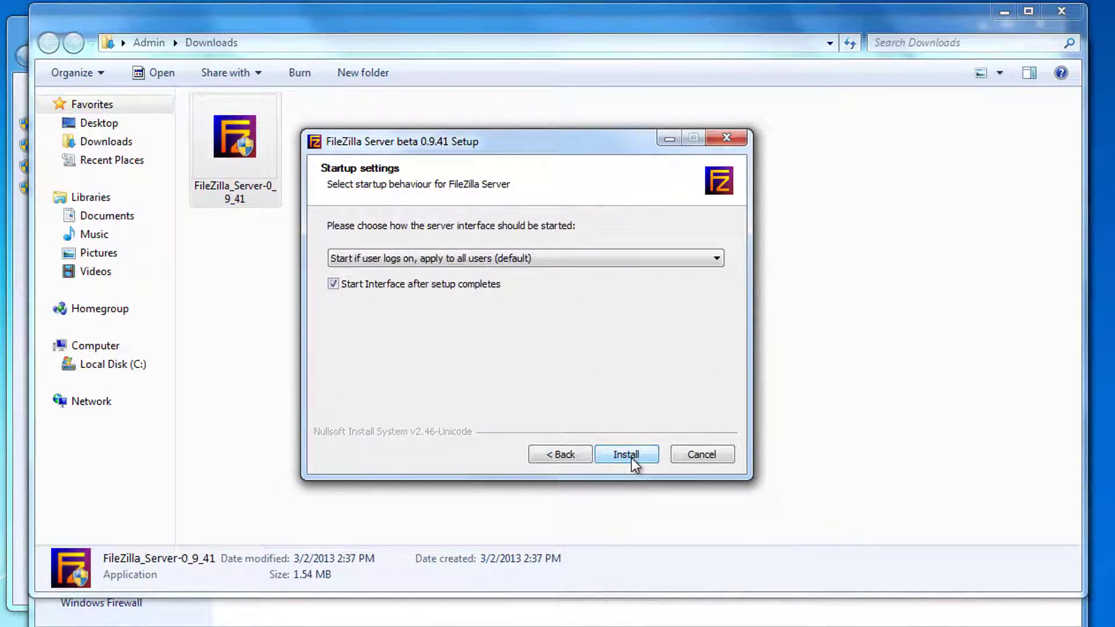
click(626, 456)
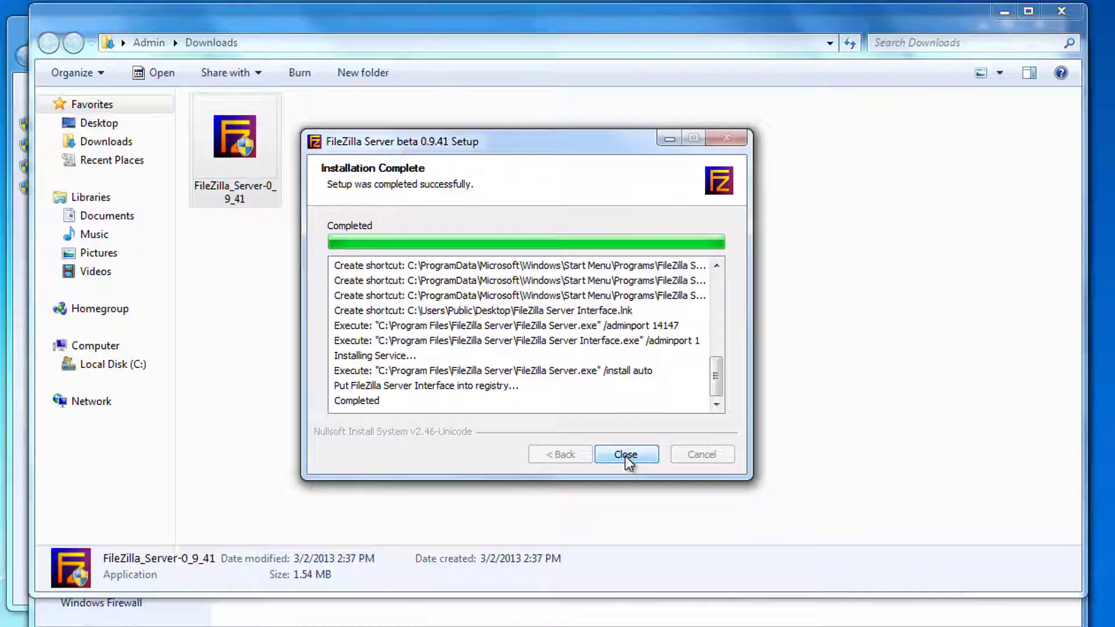
click(625, 455)
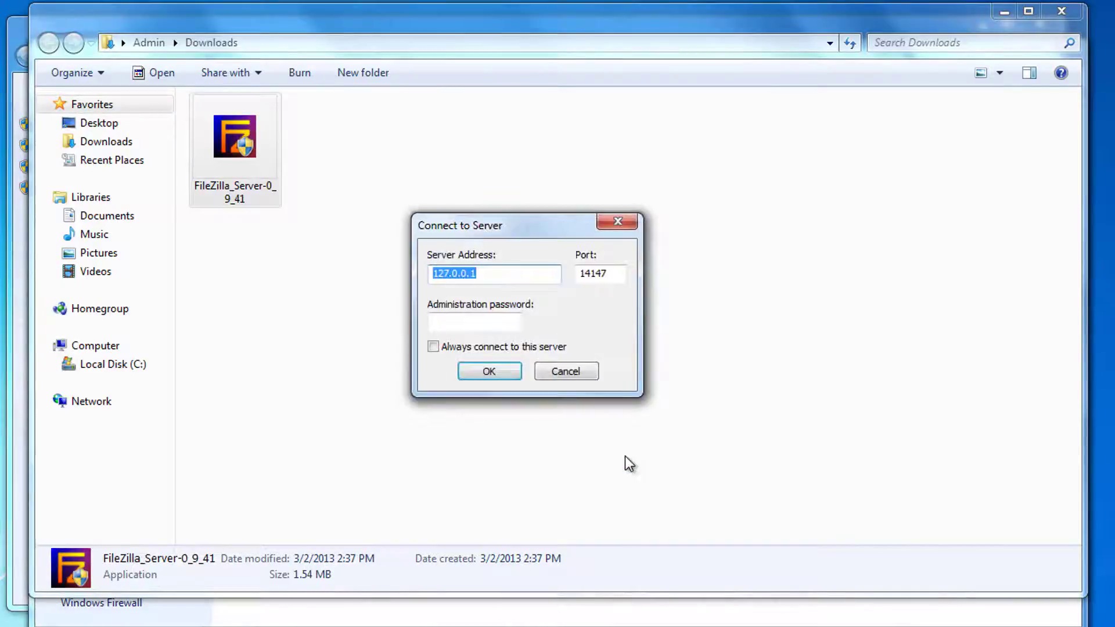
Have the admin interface always connect to the local server at 127.0.0.1.
click(433, 346)
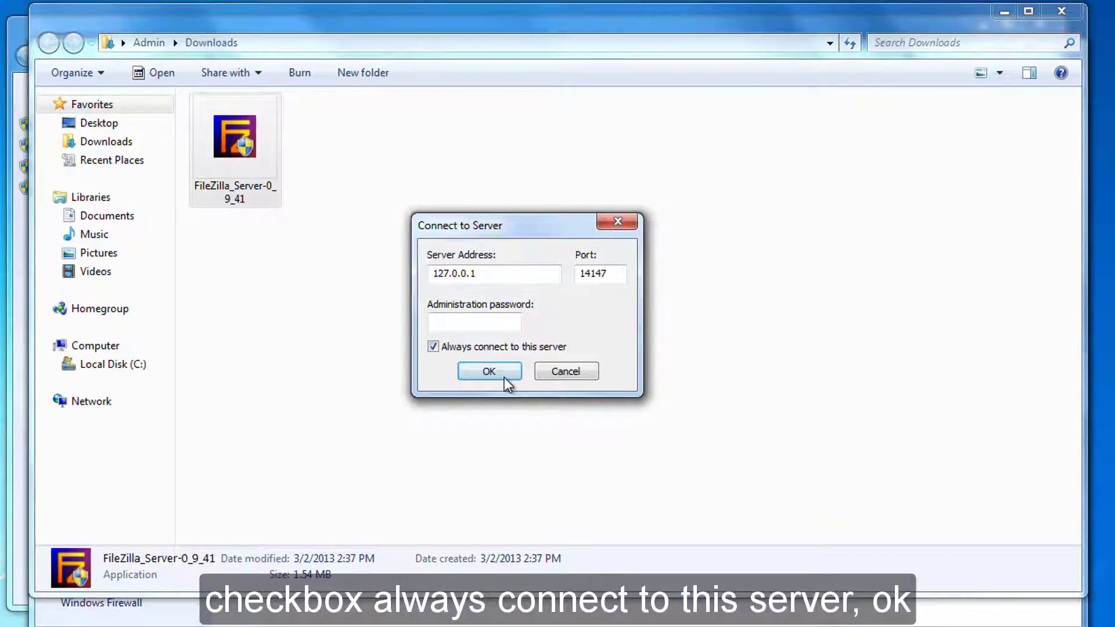
click(504, 378)
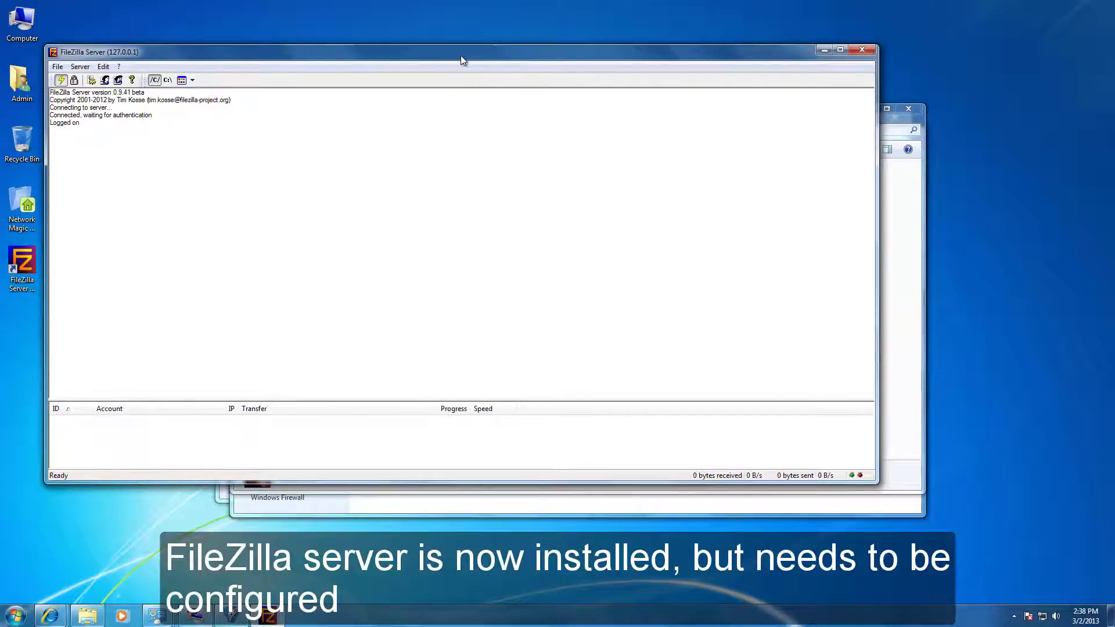
drag(462, 61, 575, 60)
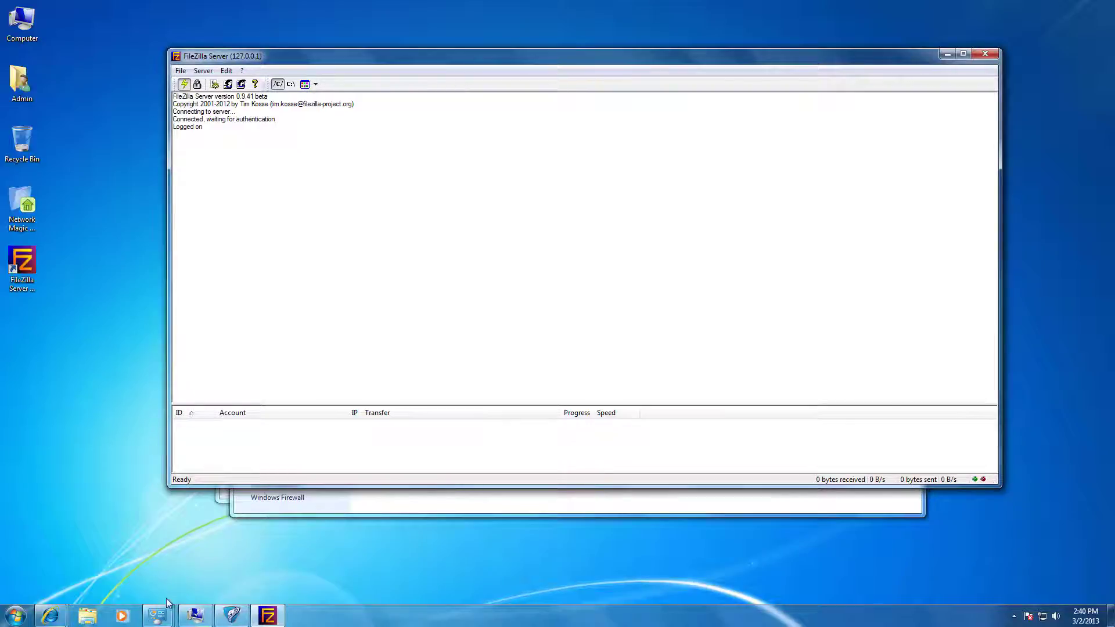
click(158, 614)
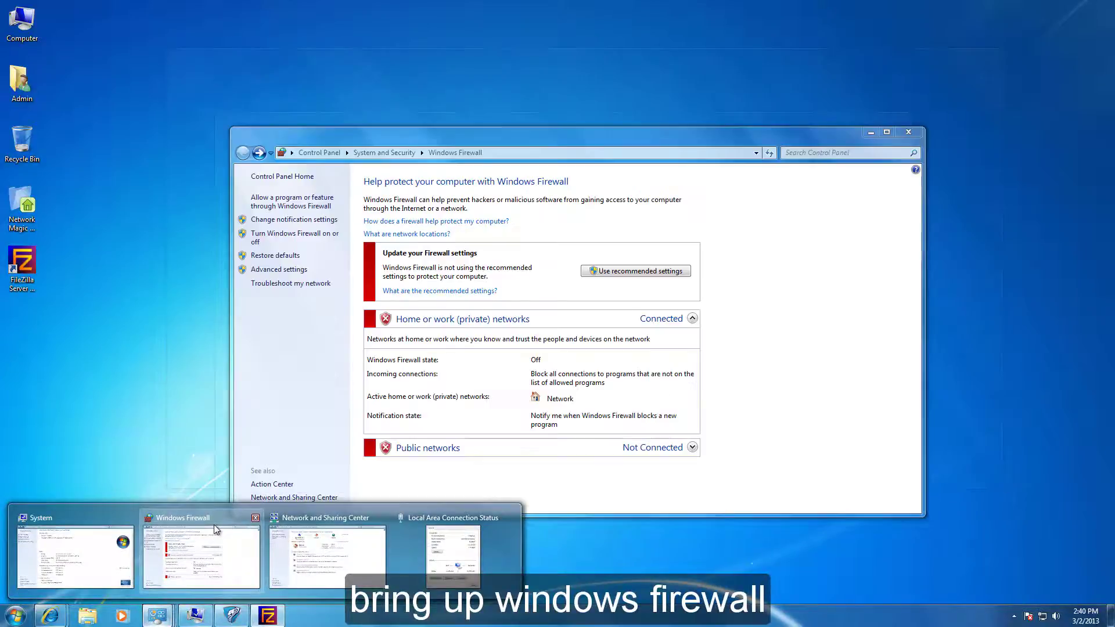
Add FileZilla Server Interface to the firewall's allowed programs, including public networks.
click(210, 543)
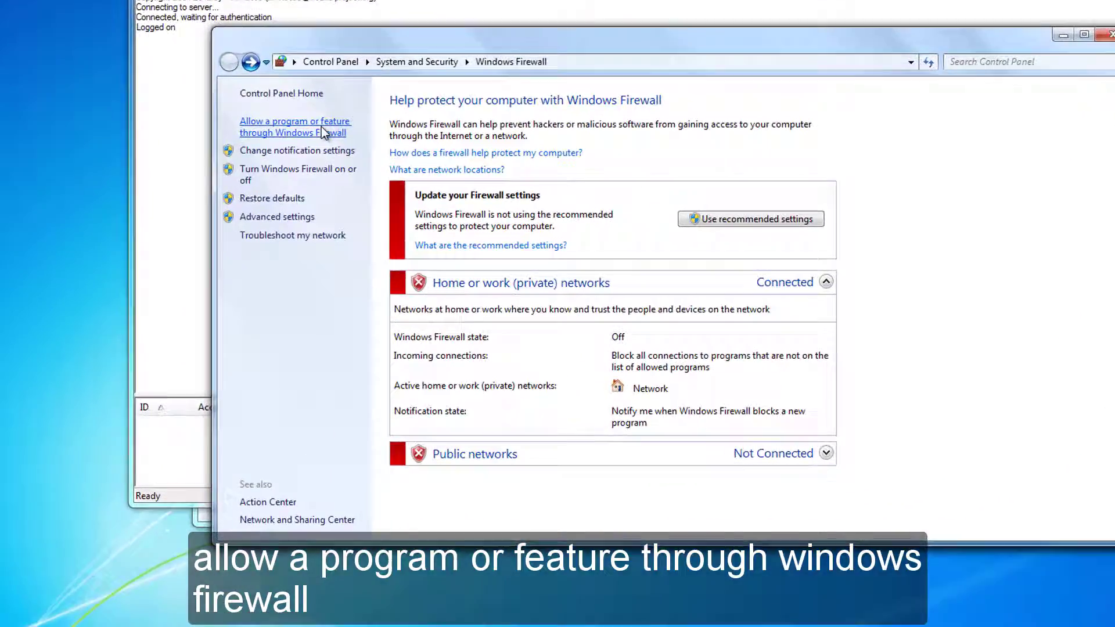
click(276, 189)
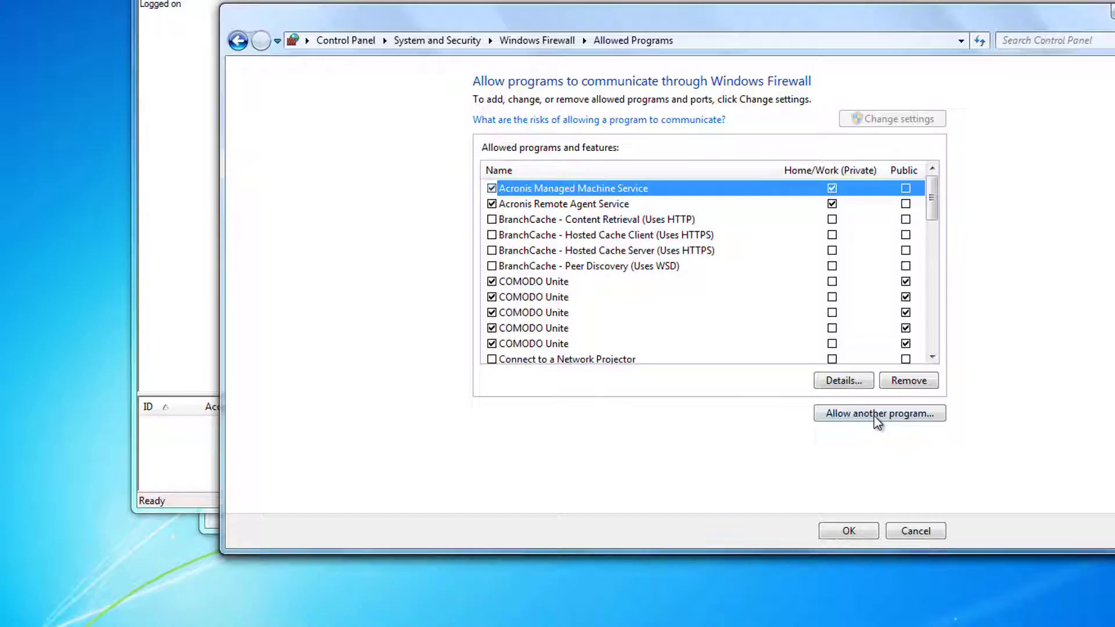
click(875, 415)
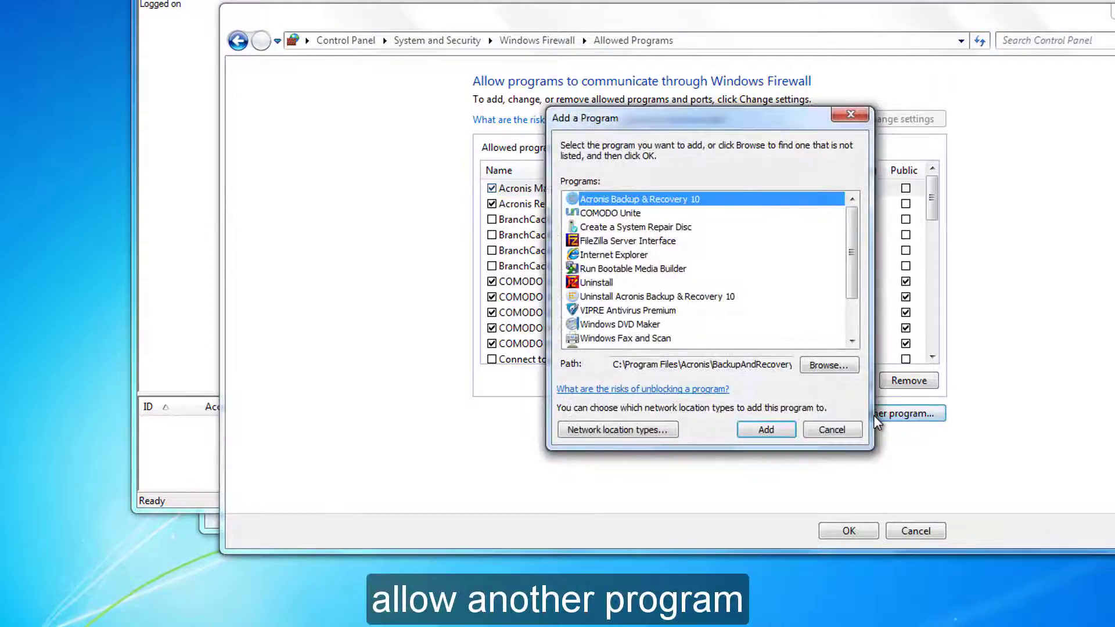
click(627, 242)
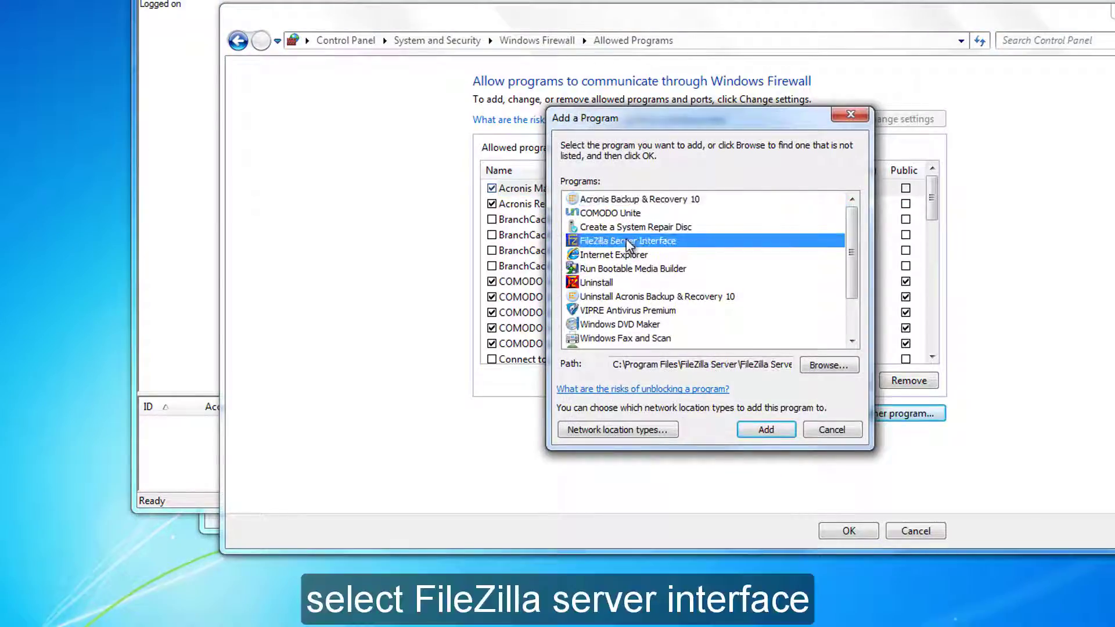
click(766, 430)
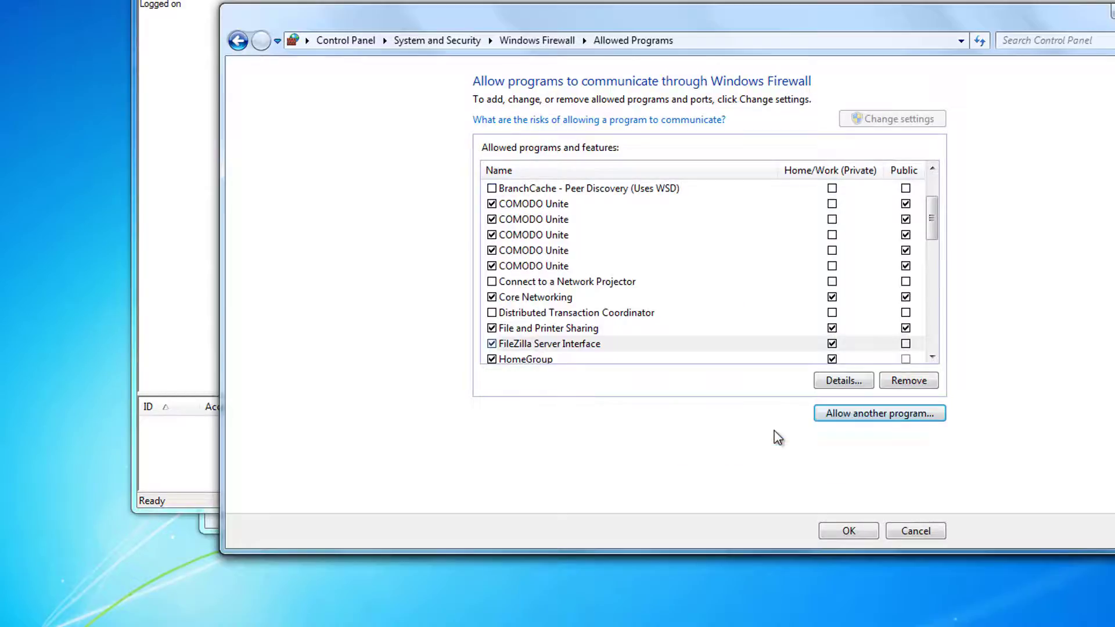
click(906, 345)
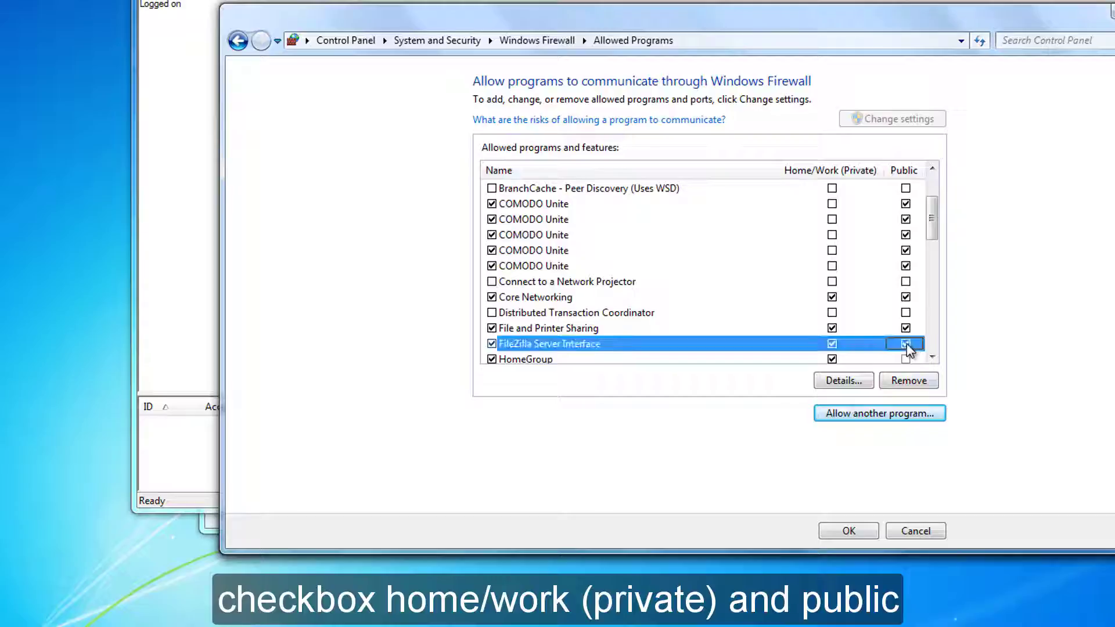
Browse to FileZilla server.exe in Program Files, allow it, and enable public networks.
click(895, 414)
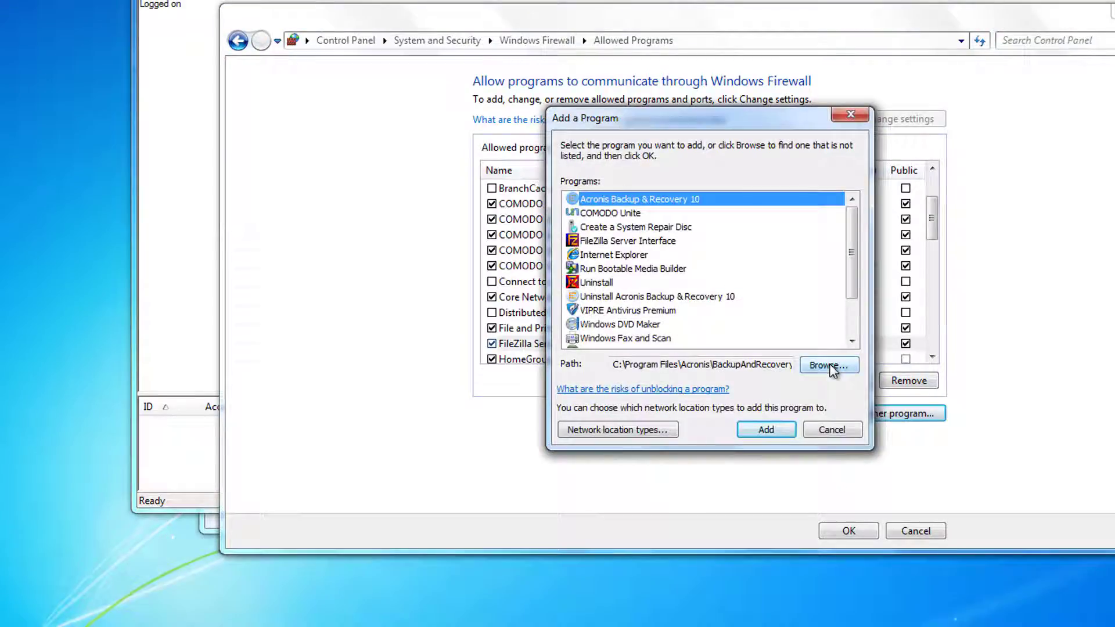
click(834, 371)
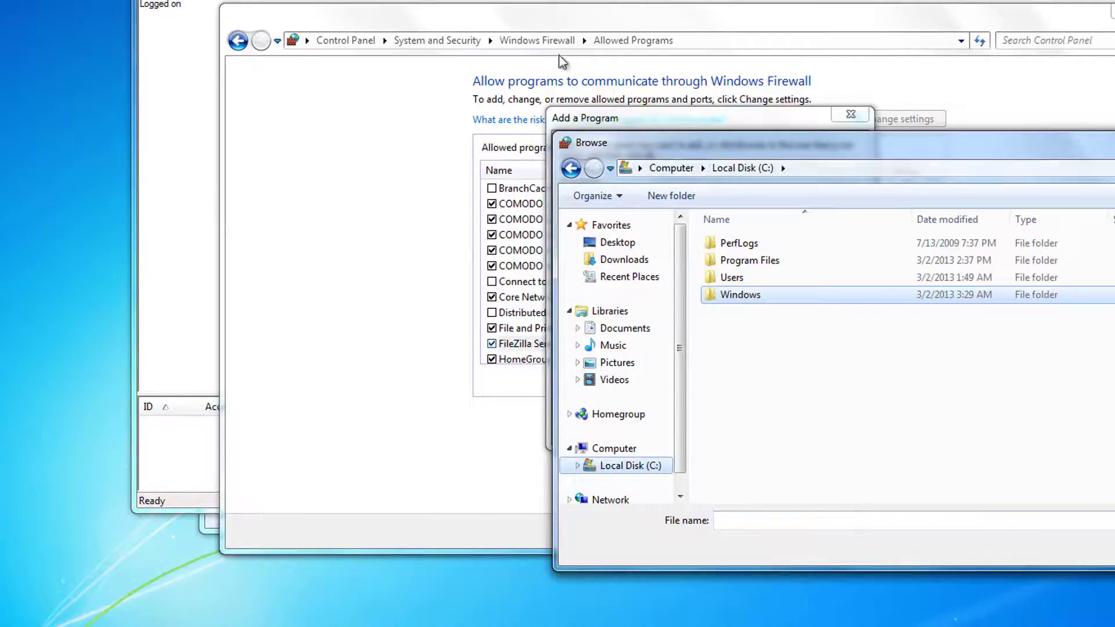
drag(717, 152, 504, 12)
double_click(521, 119)
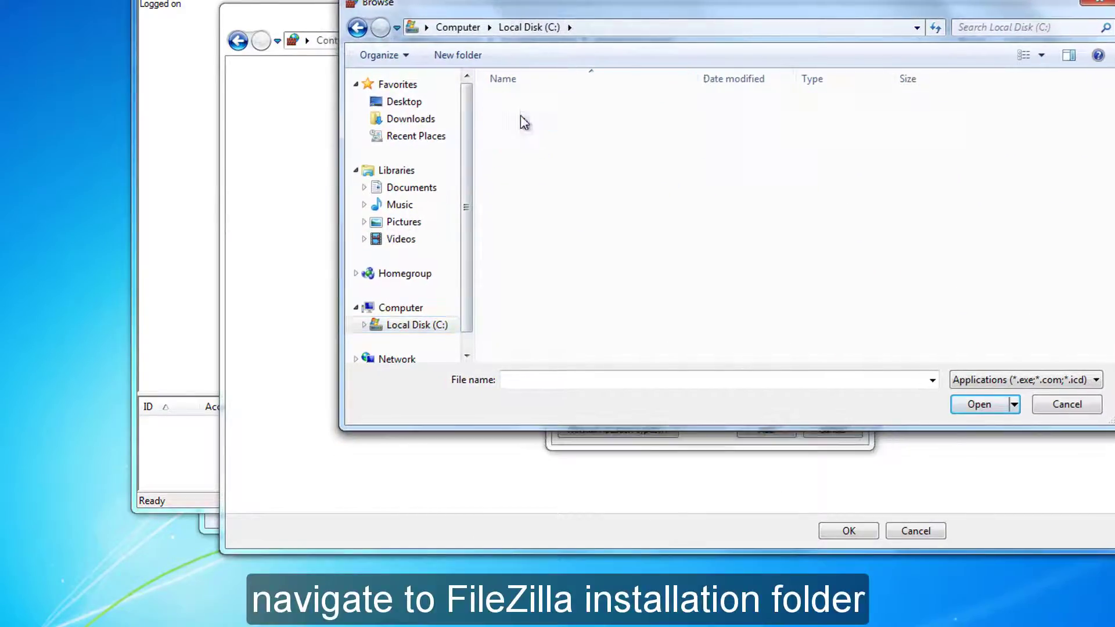
click(524, 170)
double_click(524, 170)
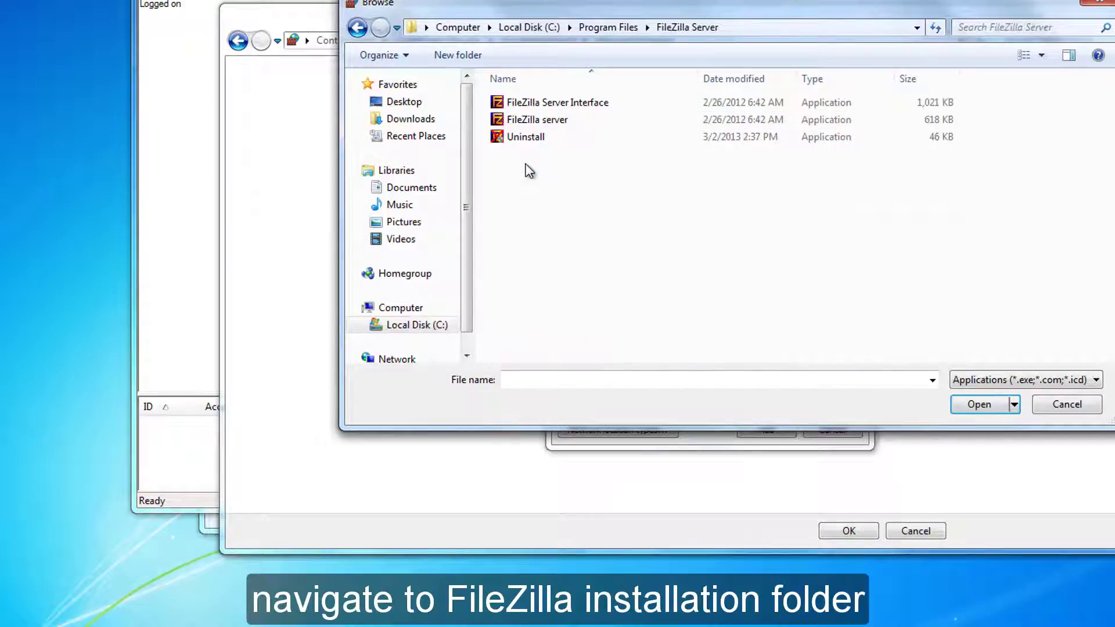
click(526, 119)
click(975, 407)
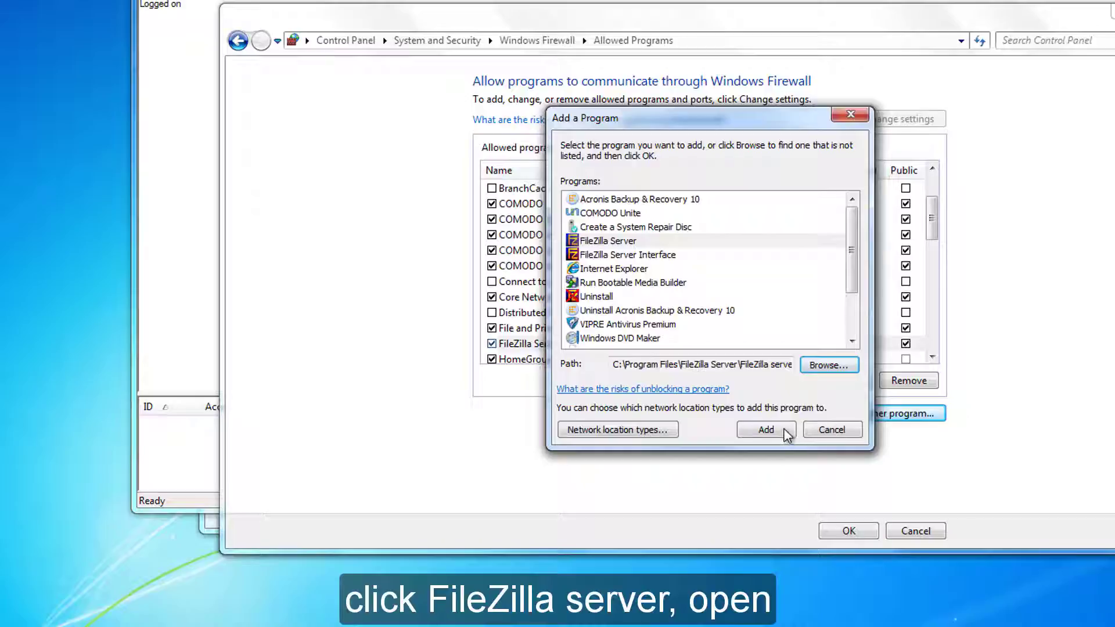
click(766, 430)
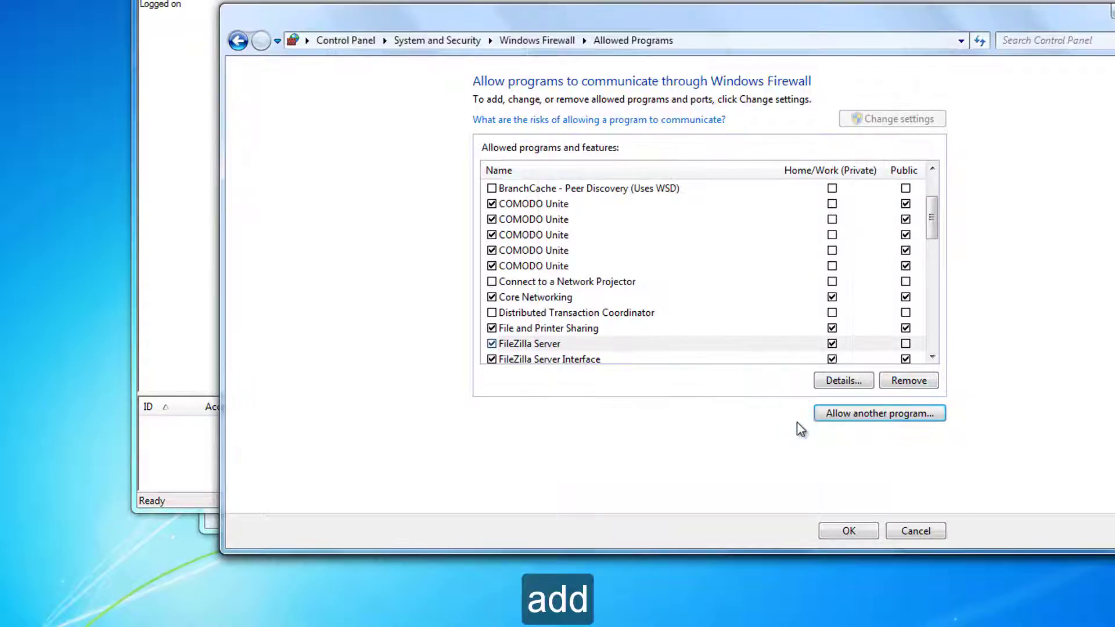
click(906, 344)
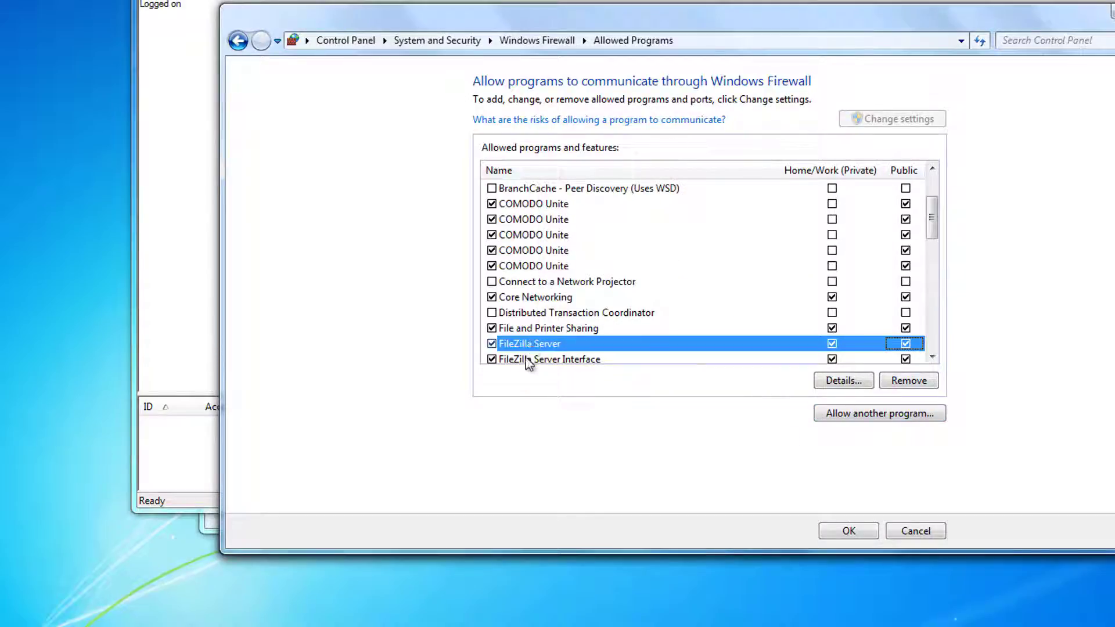
Verify both FileZilla entries are allowed and save the allowed programs list.
drag(931, 219, 933, 262)
click(521, 204)
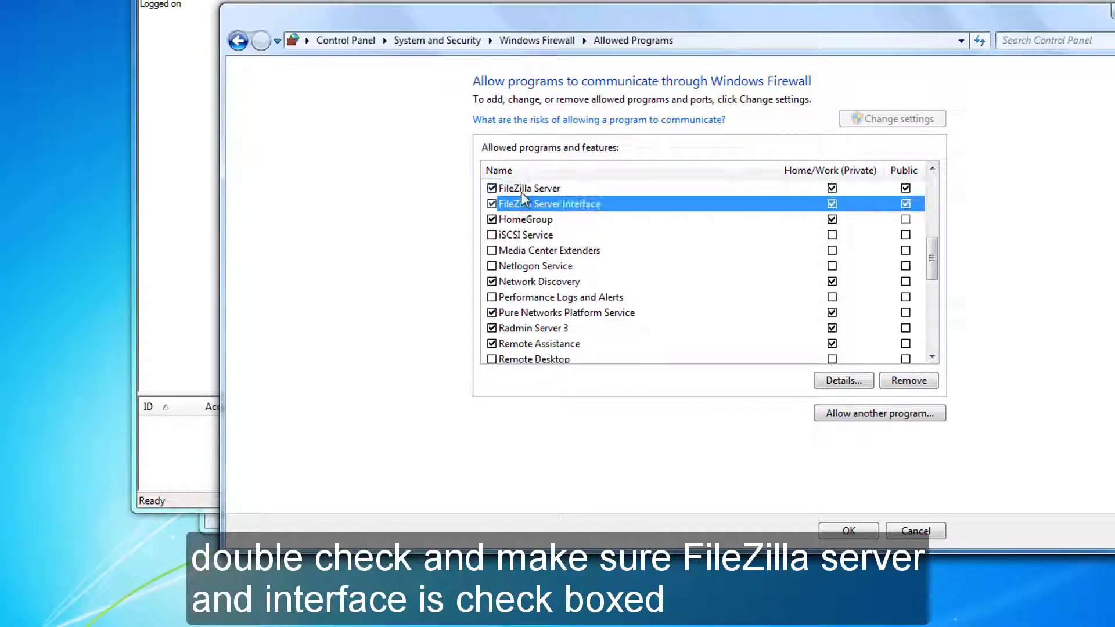
click(521, 190)
click(860, 530)
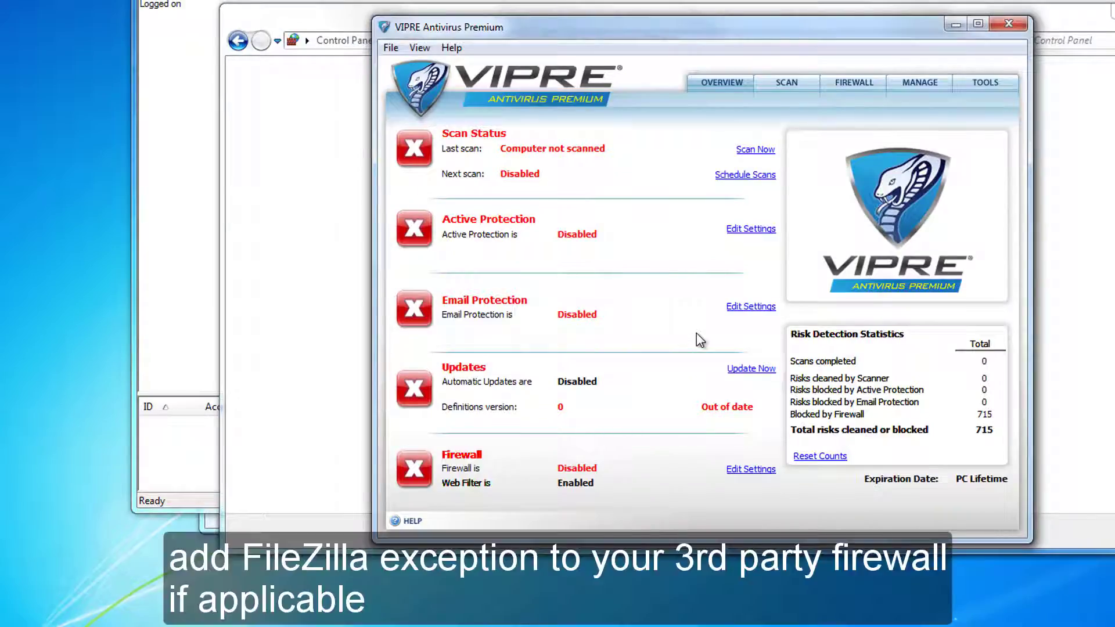
Add a VIPRE firewall application exception for FileZilla Server Interface.
click(761, 469)
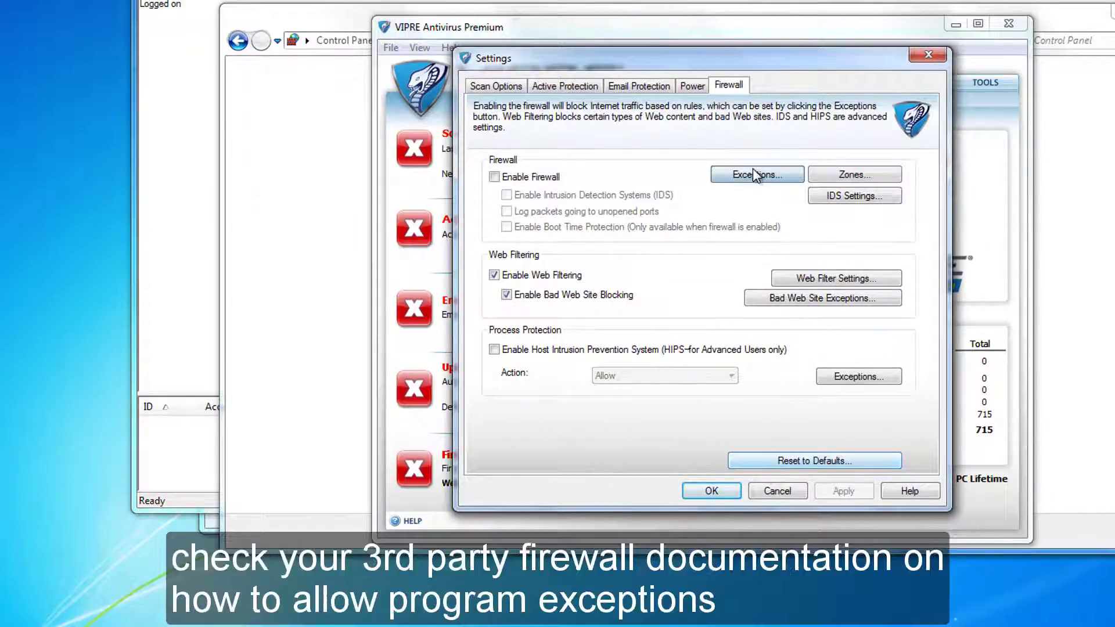
click(756, 175)
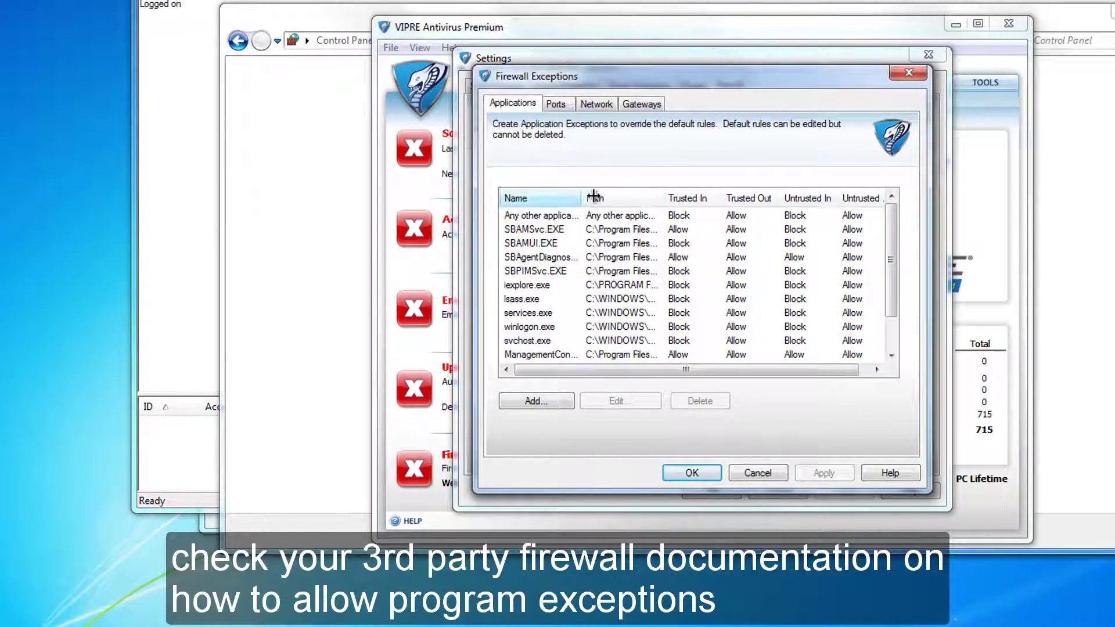
drag(583, 197, 611, 196)
click(545, 404)
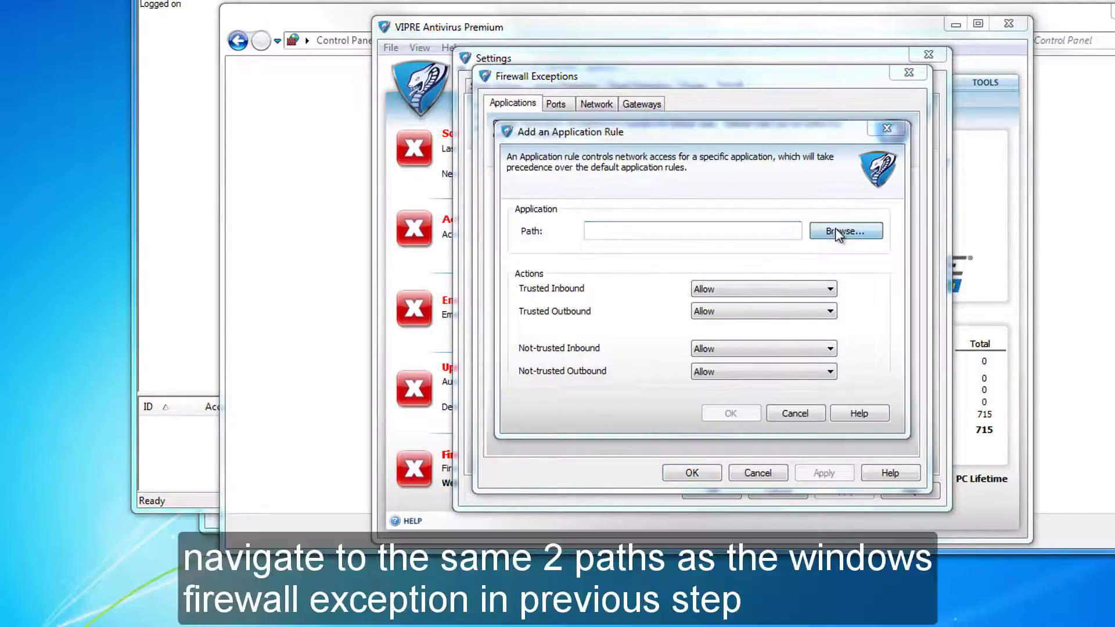
click(837, 232)
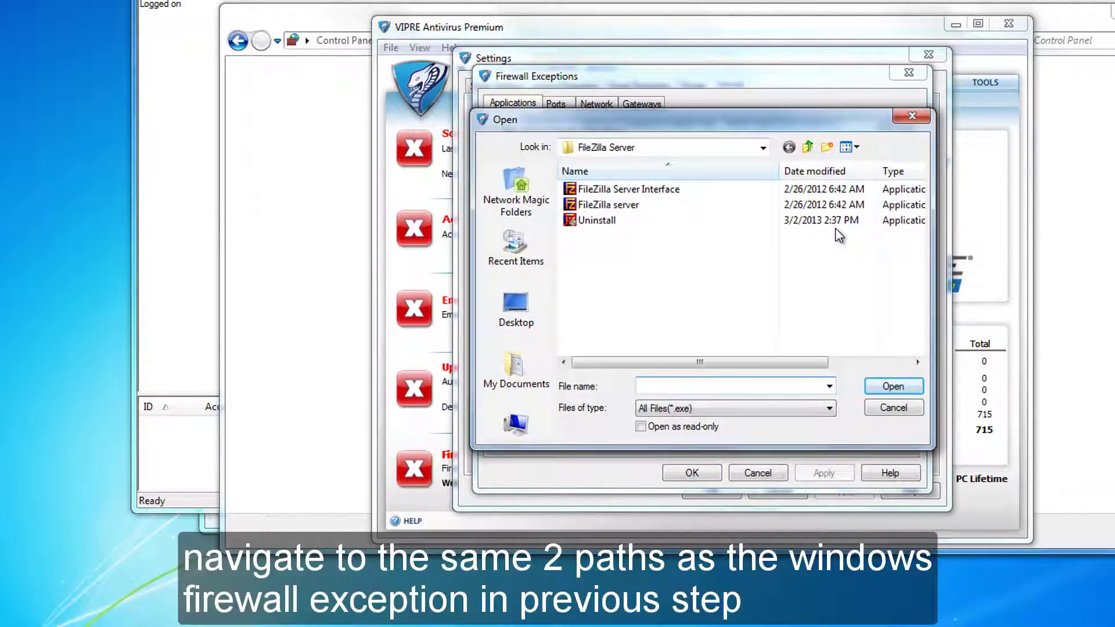
click(614, 196)
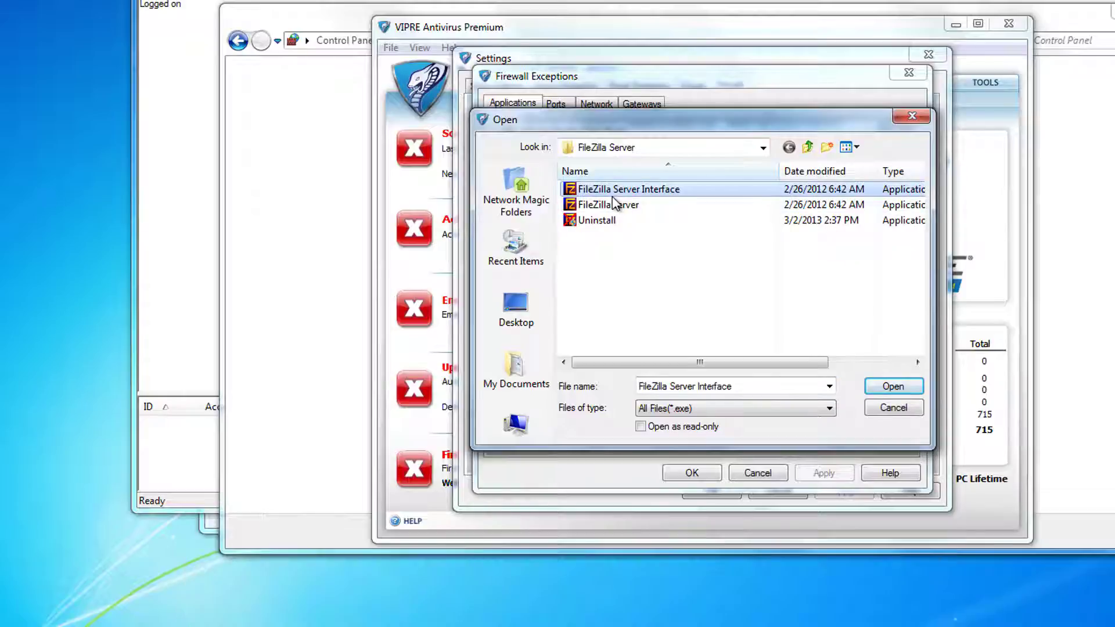
click(897, 386)
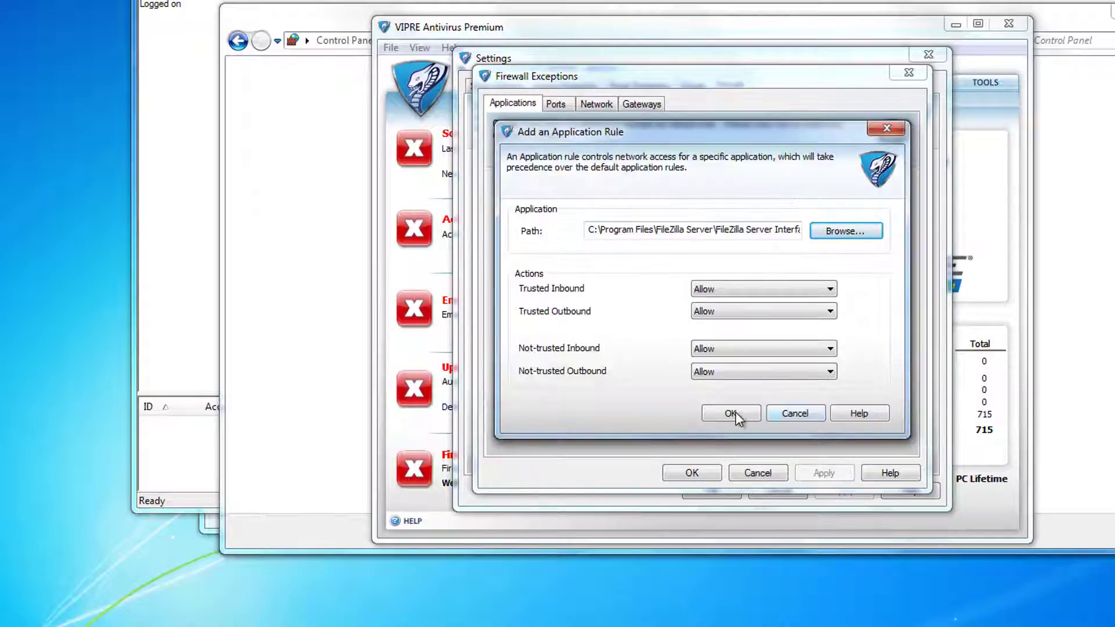
click(734, 414)
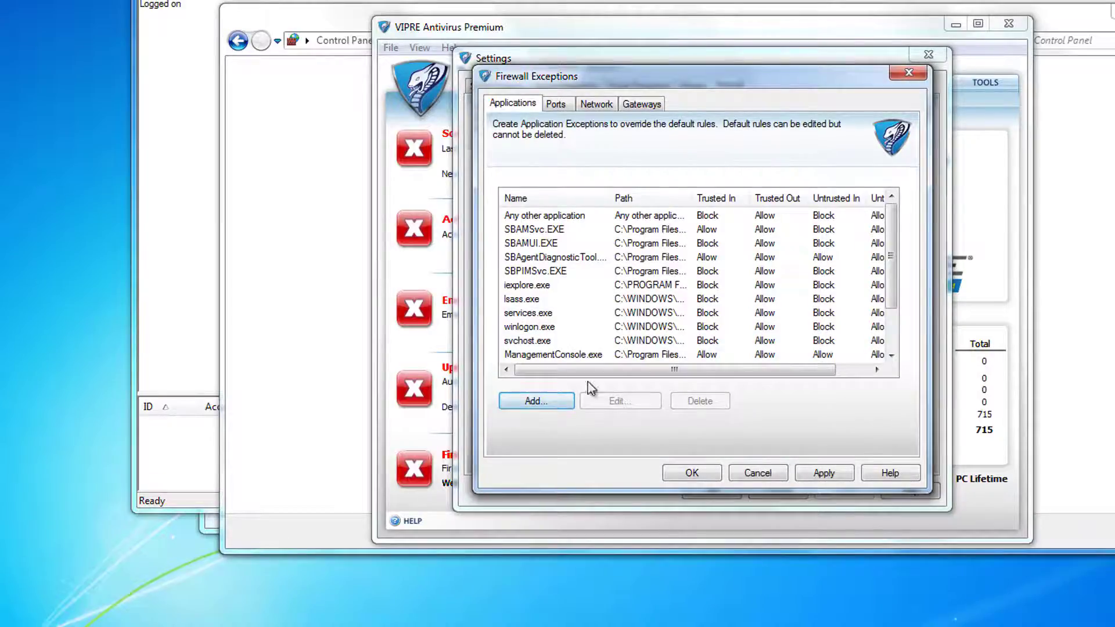
Add a second application exception for FileZilla server.exe.
click(543, 401)
click(826, 230)
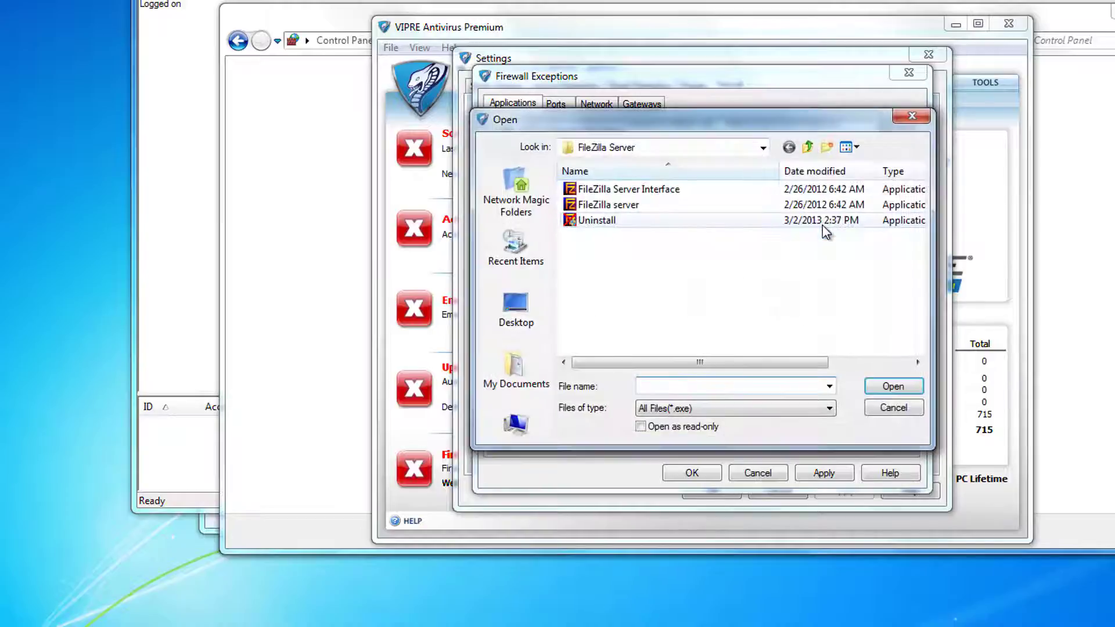
click(625, 207)
click(883, 386)
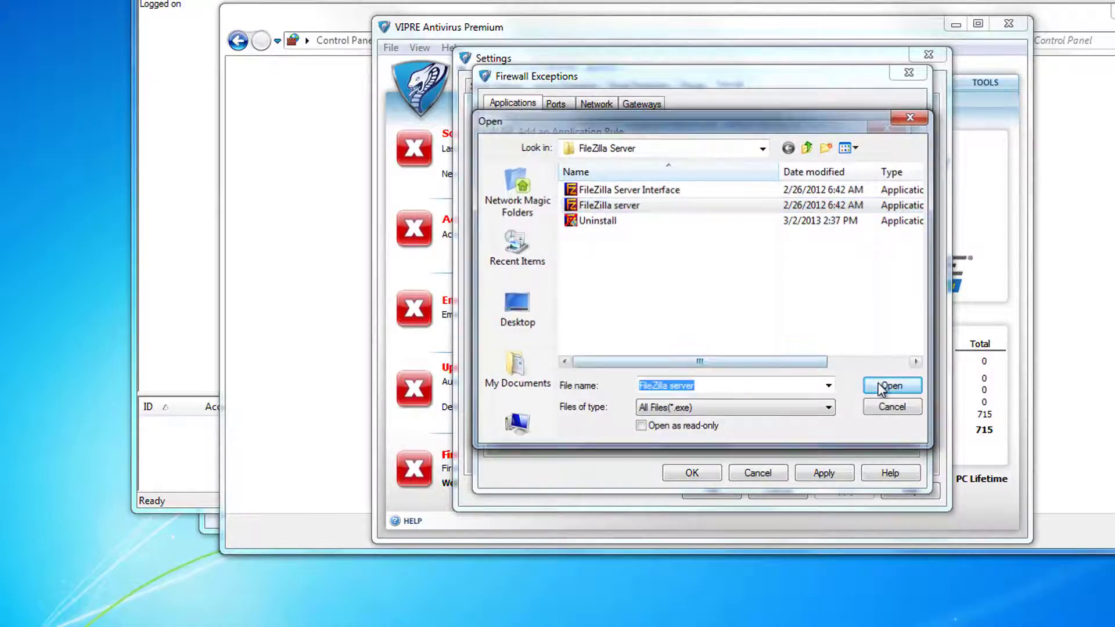
click(736, 416)
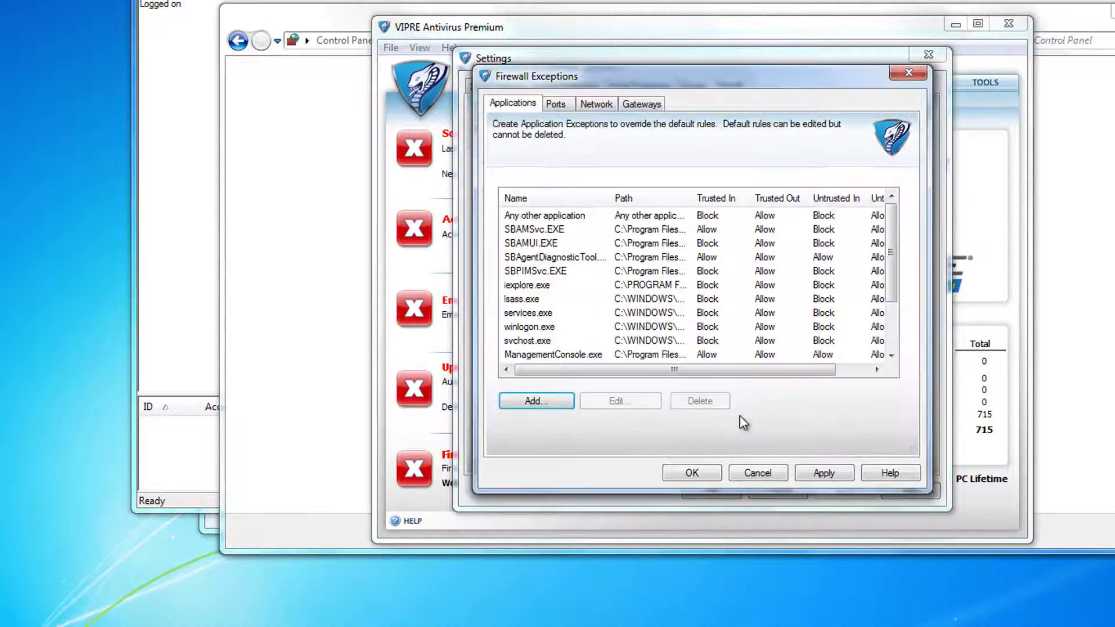
Widen the Path column to verify both FileZilla exceptions, then view Ports exceptions.
drag(891, 251, 890, 298)
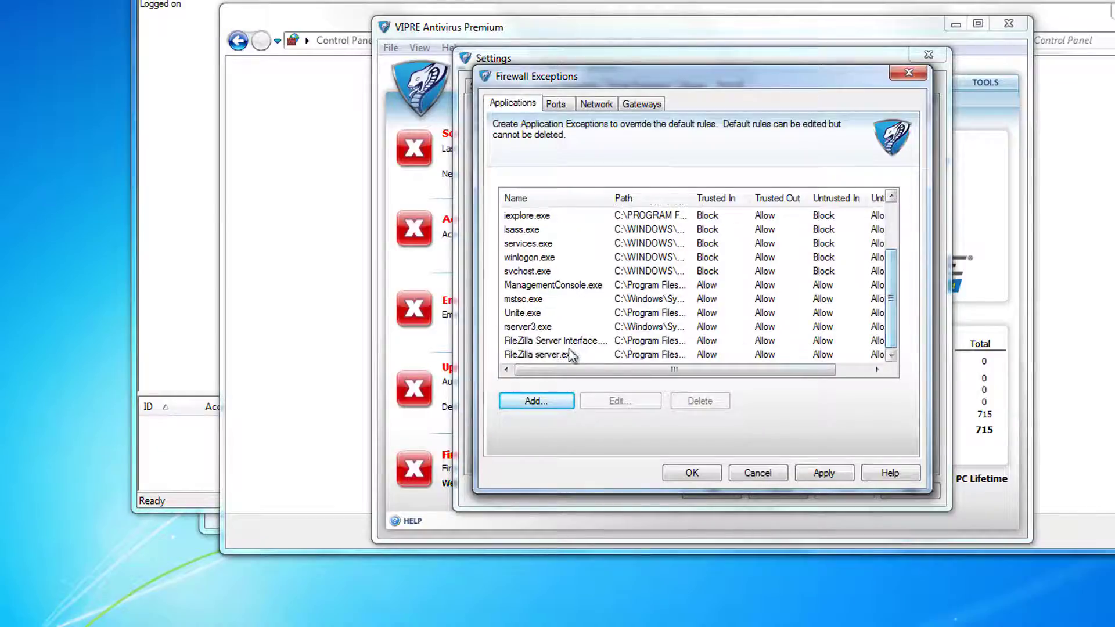
click(552, 341)
click(568, 355)
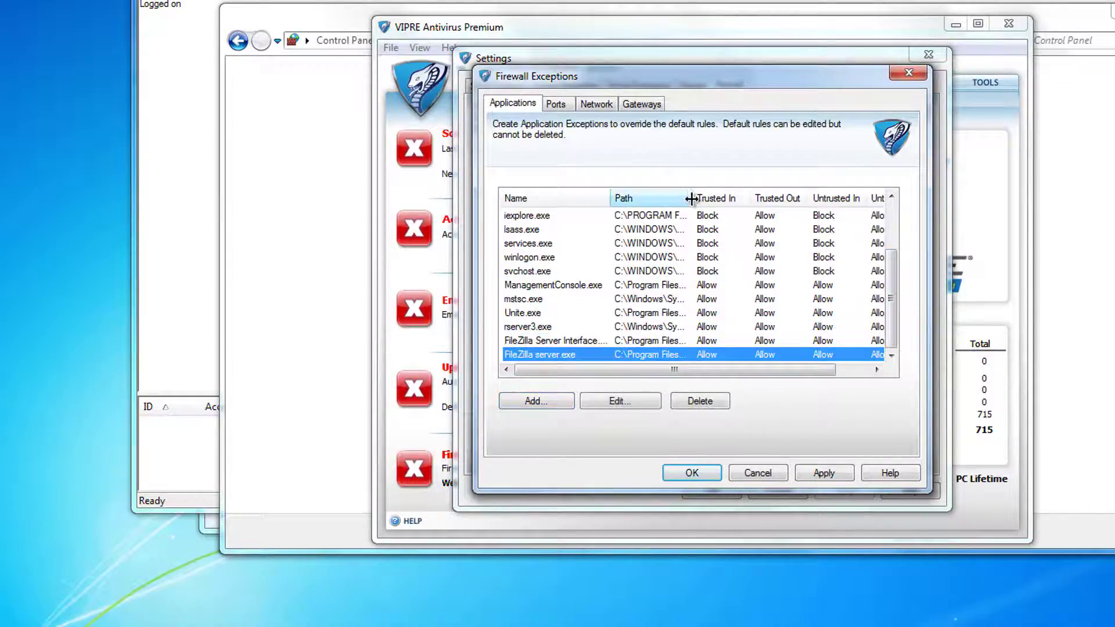
drag(691, 199, 754, 199)
drag(694, 370, 654, 380)
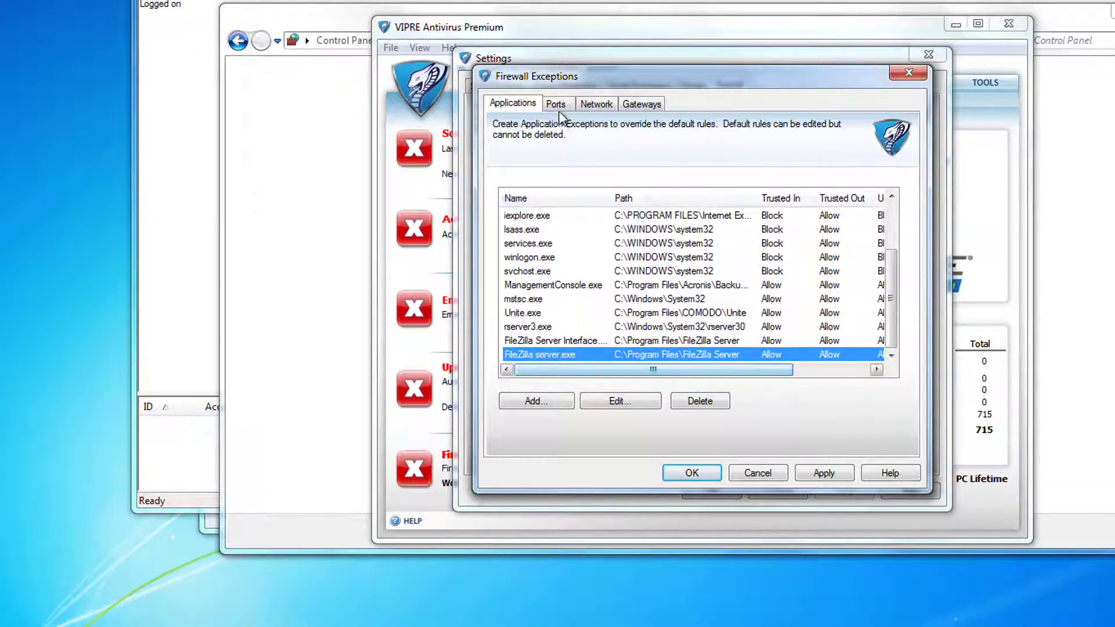
click(558, 107)
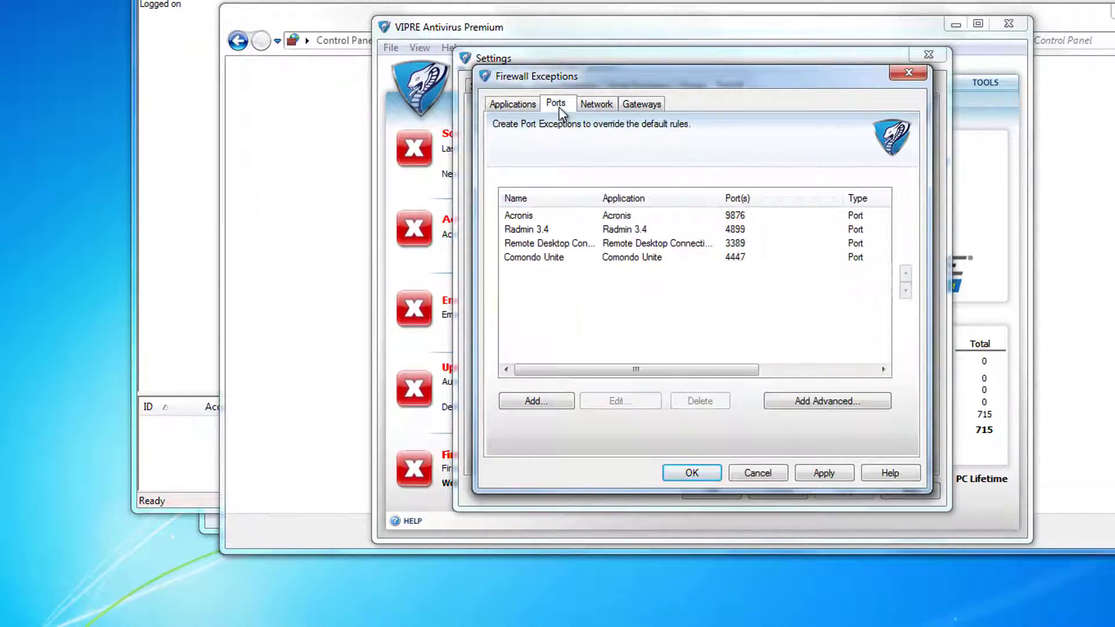
Add a 'FileZilla Server' port exception for the server program on FTP port 21 over TCP.
click(551, 407)
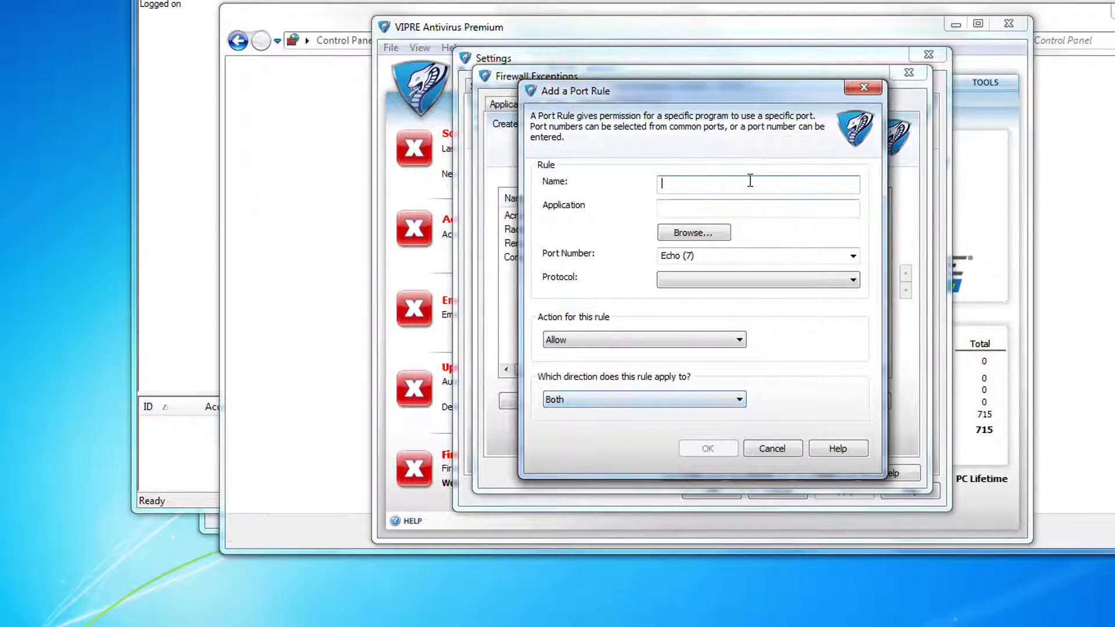
text(FileZilla Server)
click(684, 239)
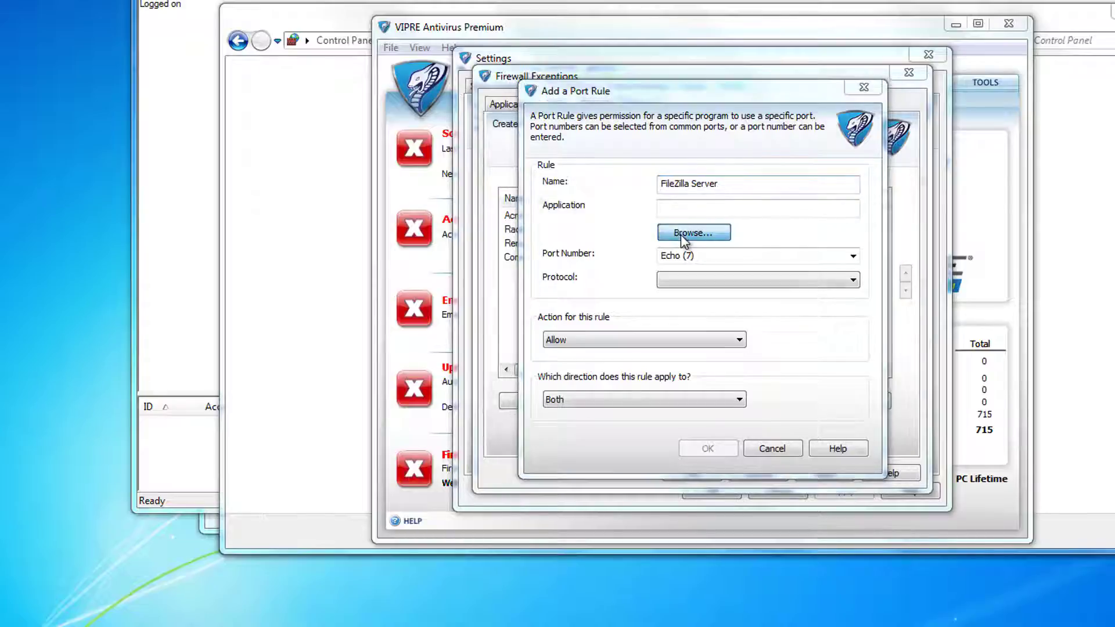
click(610, 206)
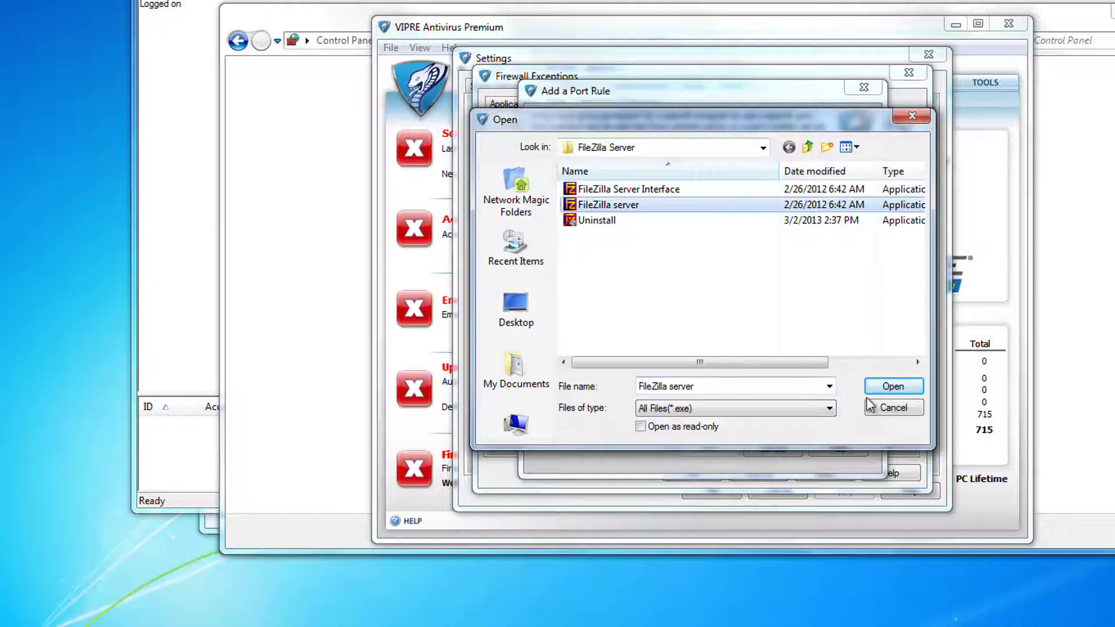
click(890, 387)
click(726, 253)
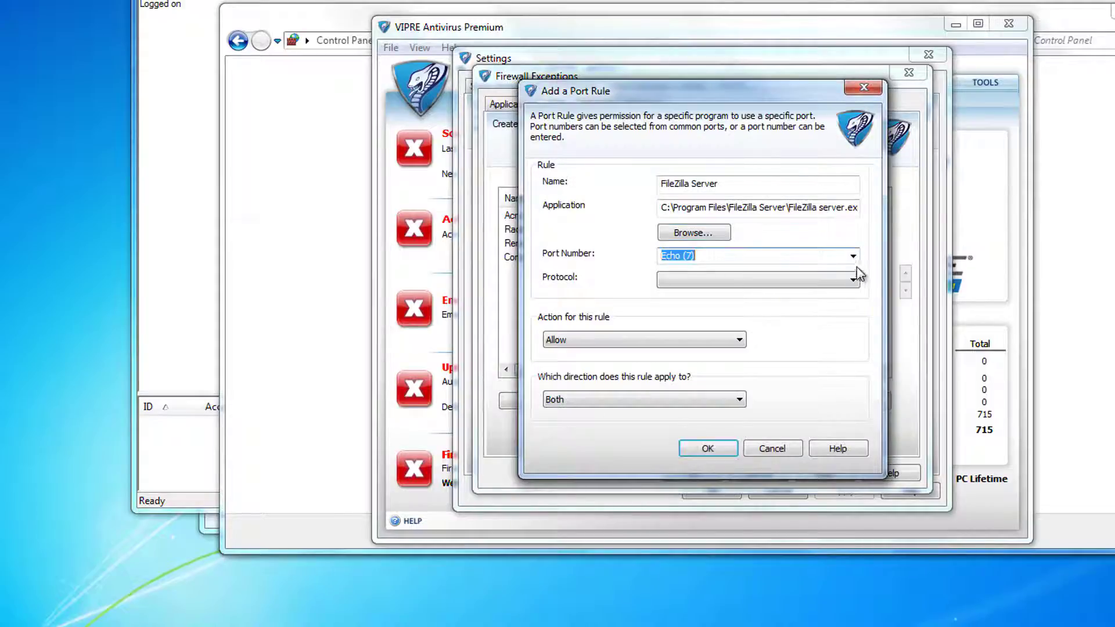
click(852, 256)
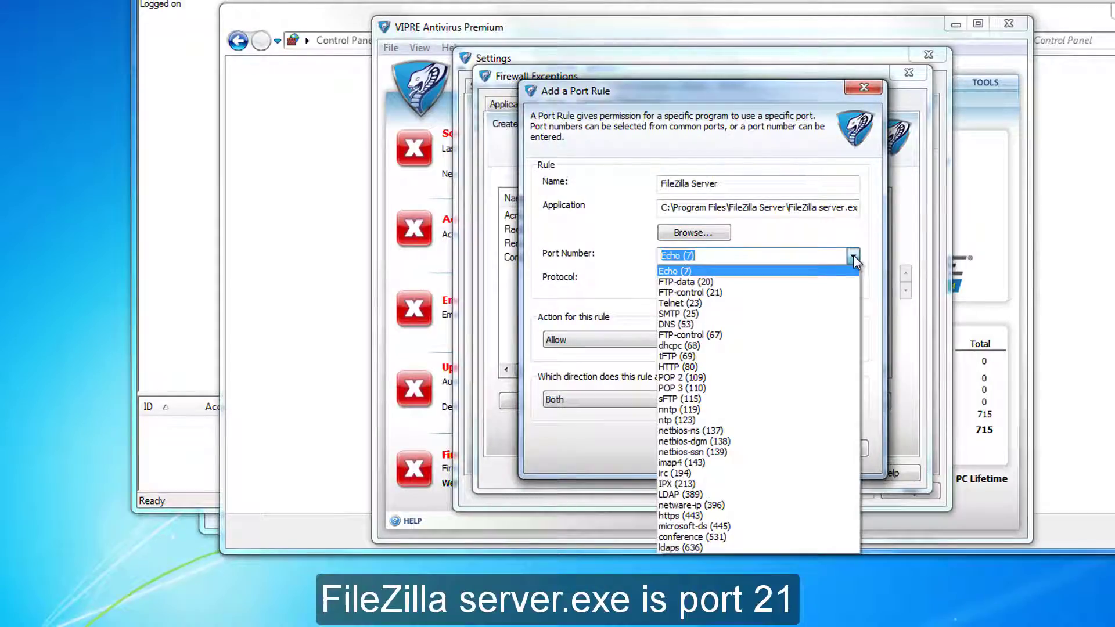
click(779, 292)
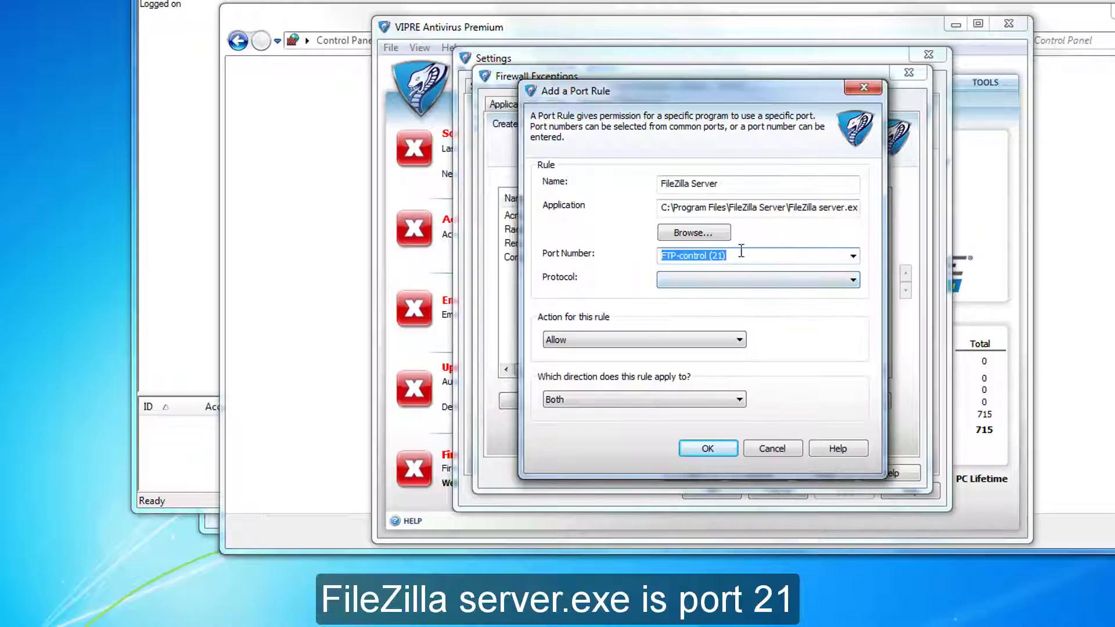
click(760, 280)
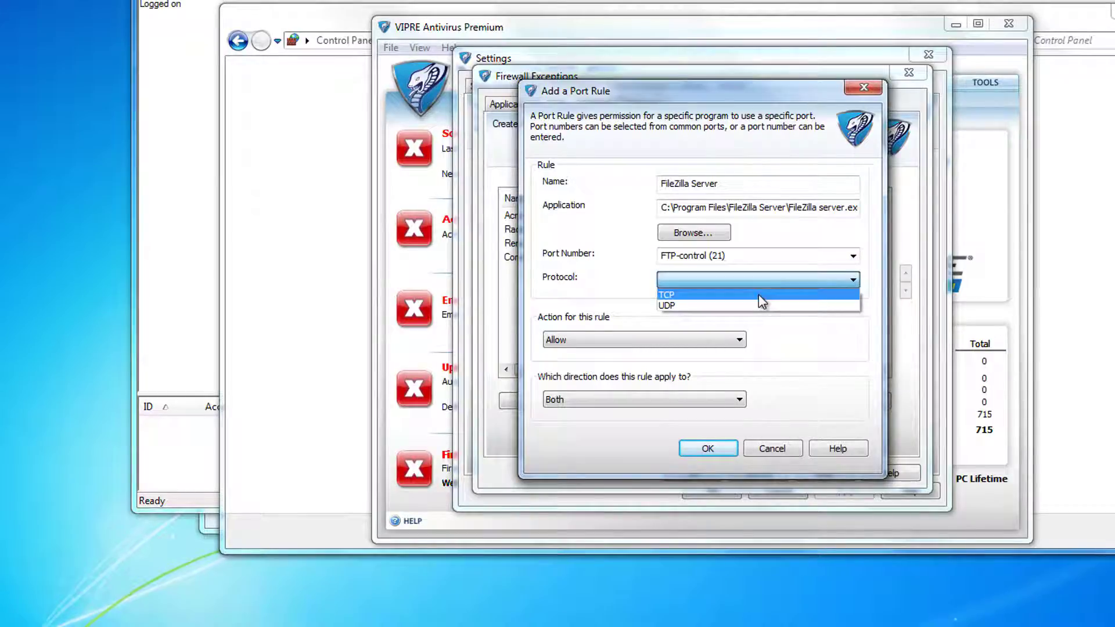
click(759, 296)
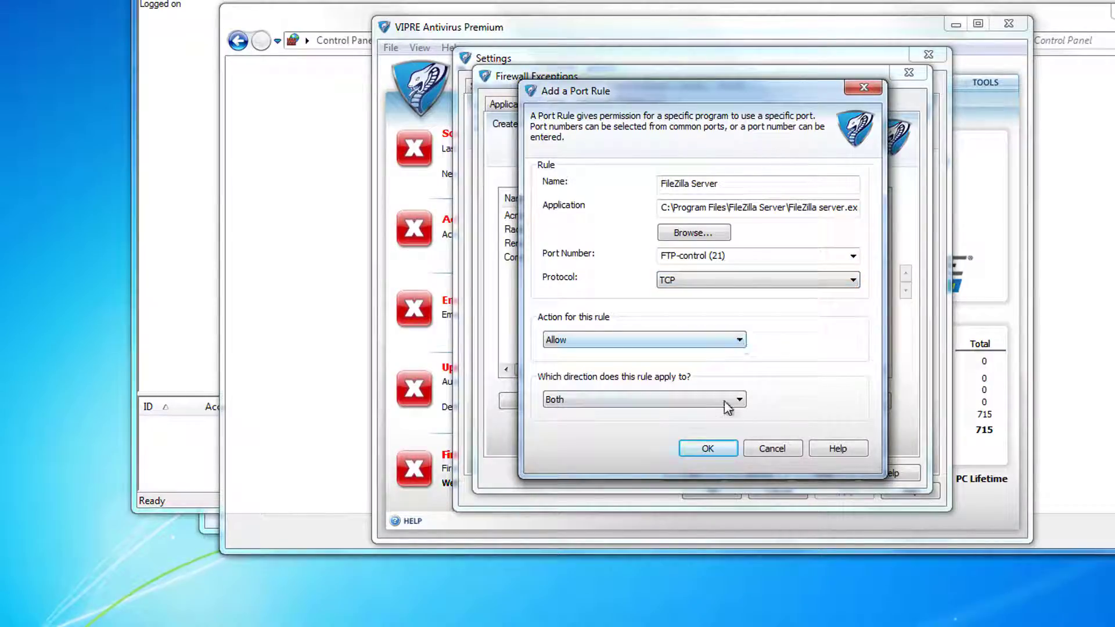
click(710, 449)
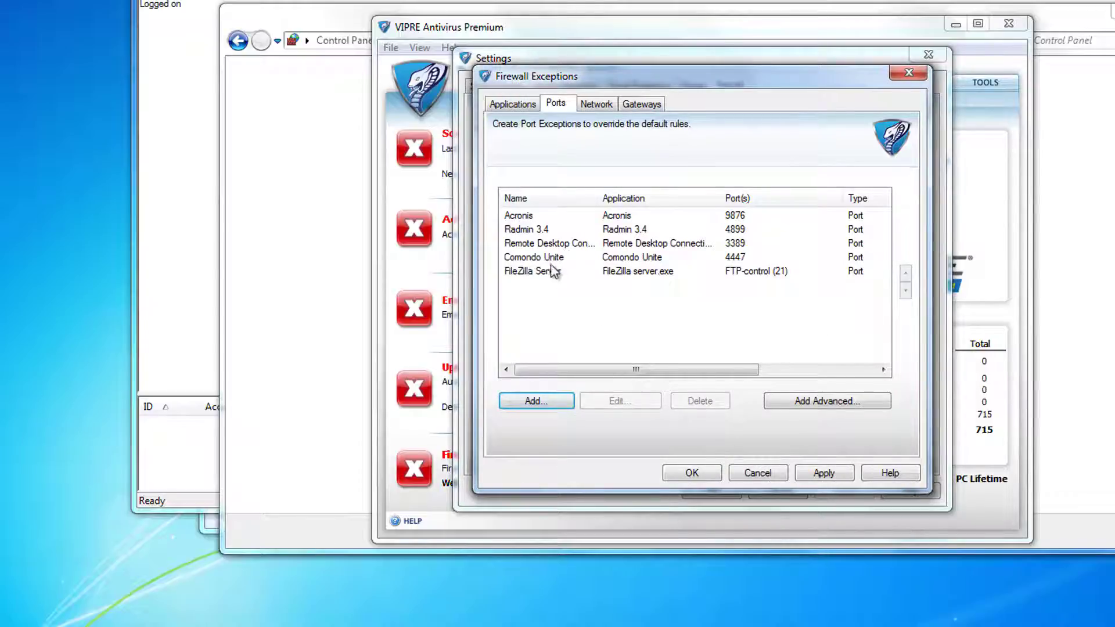
Add a 'FileZilla Interface' port exception for the interface program on TCP port 14147.
click(552, 398)
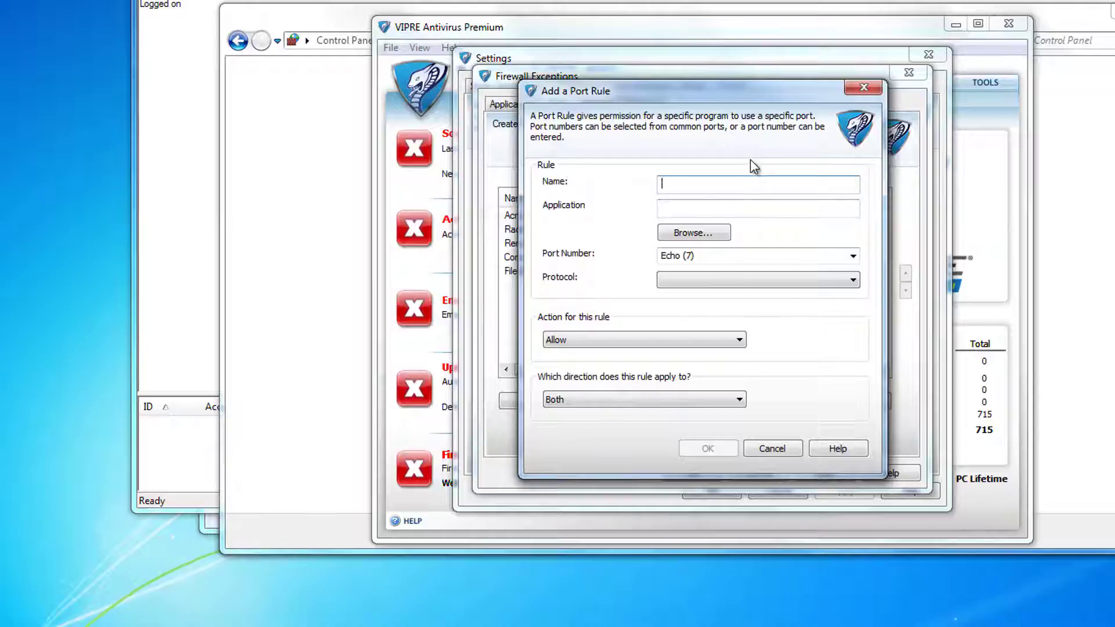
text(FileZilla Interface)
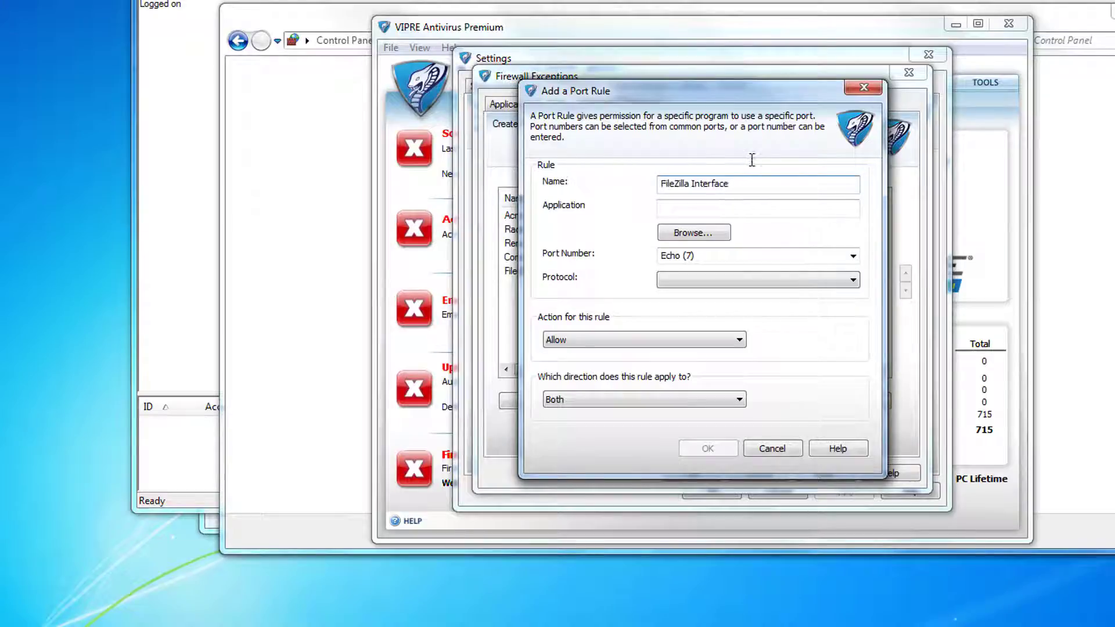
click(693, 233)
click(640, 194)
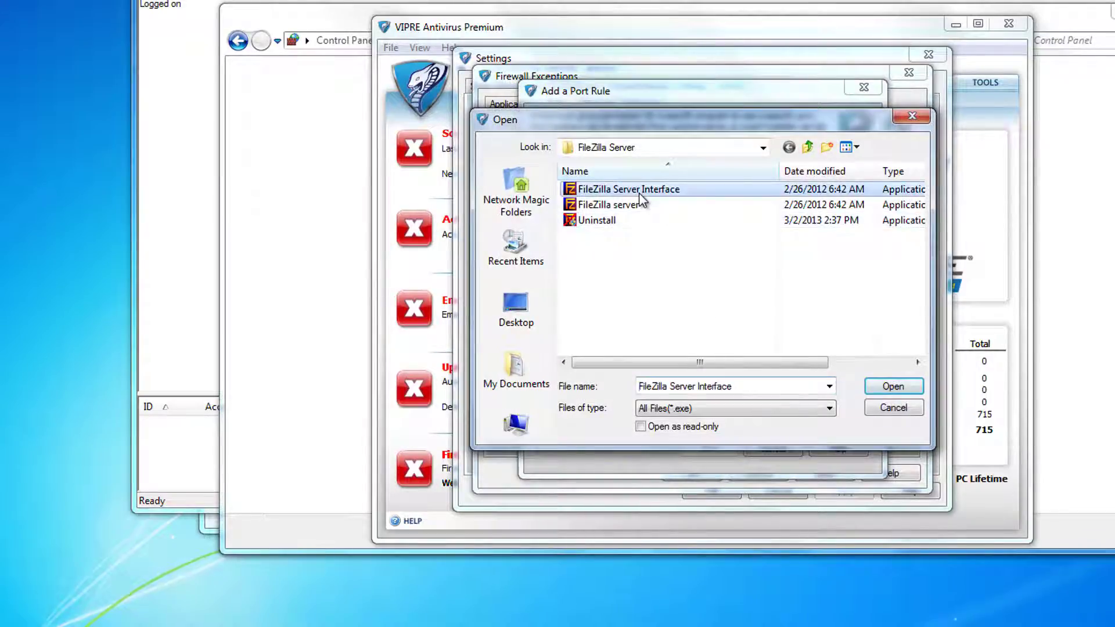
click(894, 387)
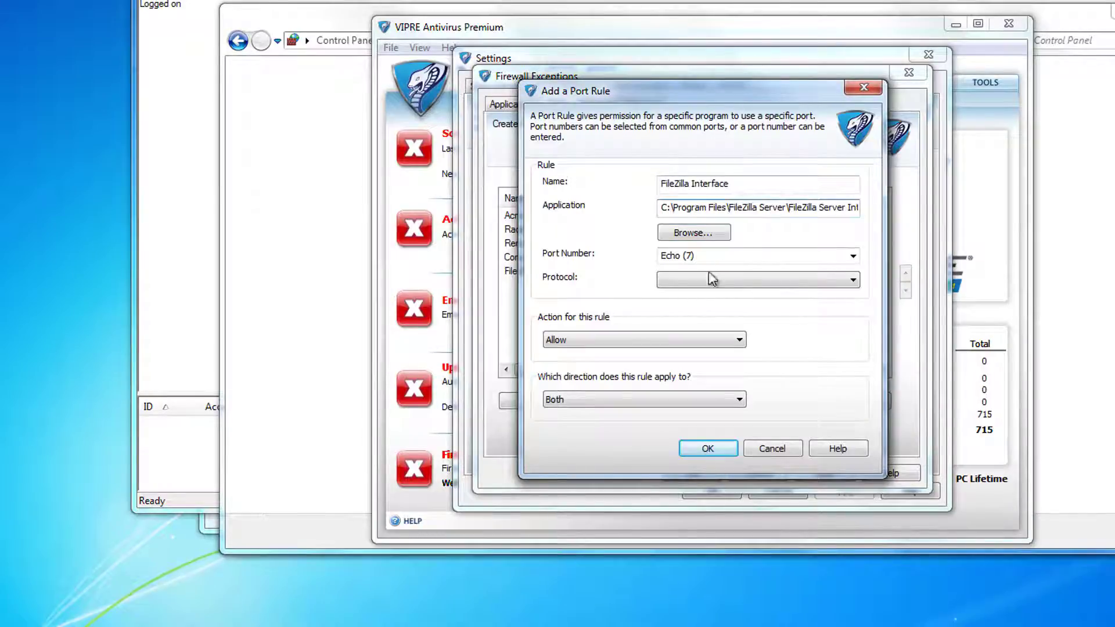
click(720, 258)
click(761, 252)
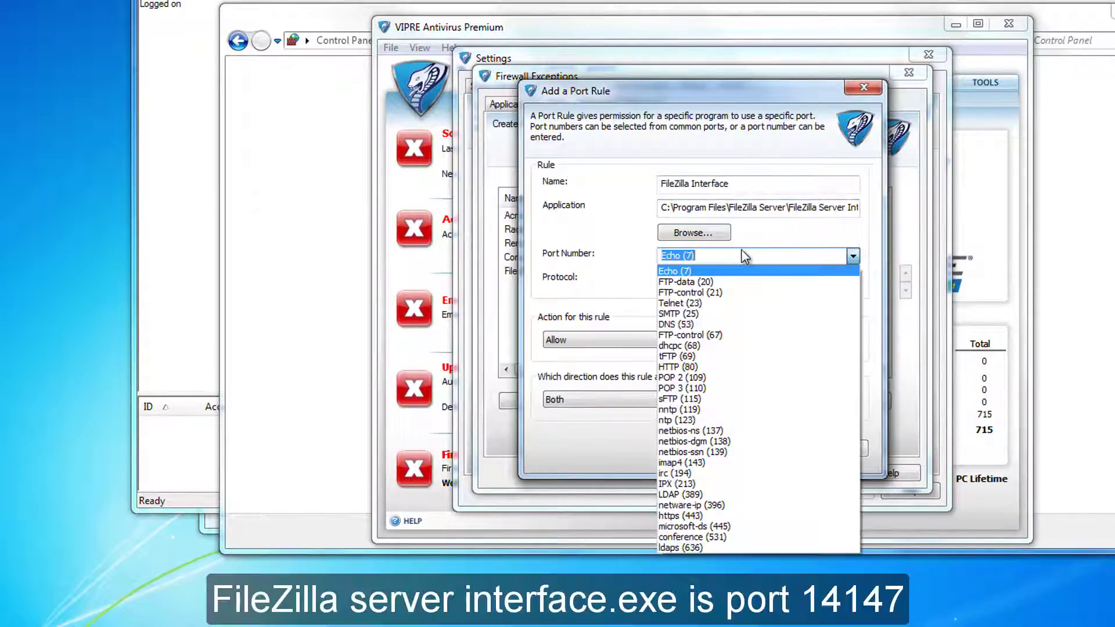
text(14)
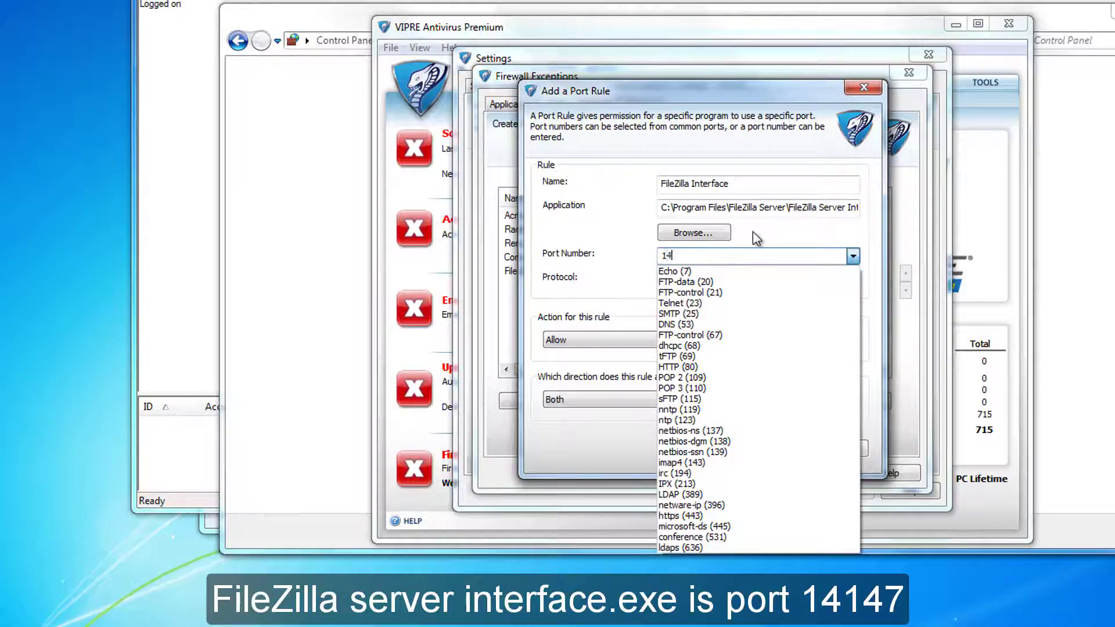
text(147)
click(757, 239)
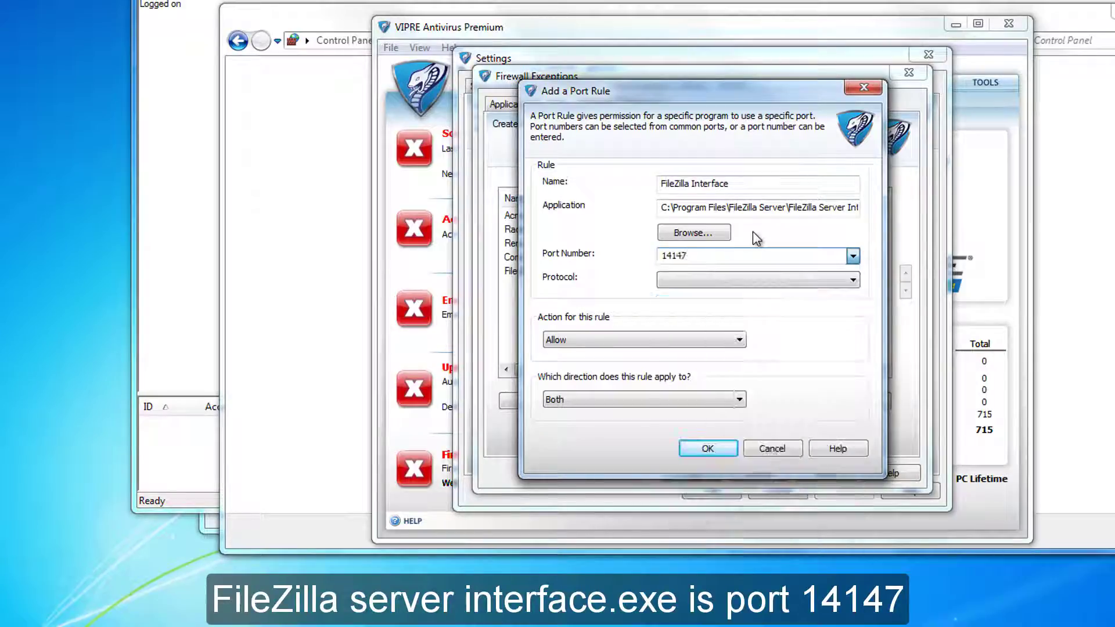
click(750, 279)
click(744, 295)
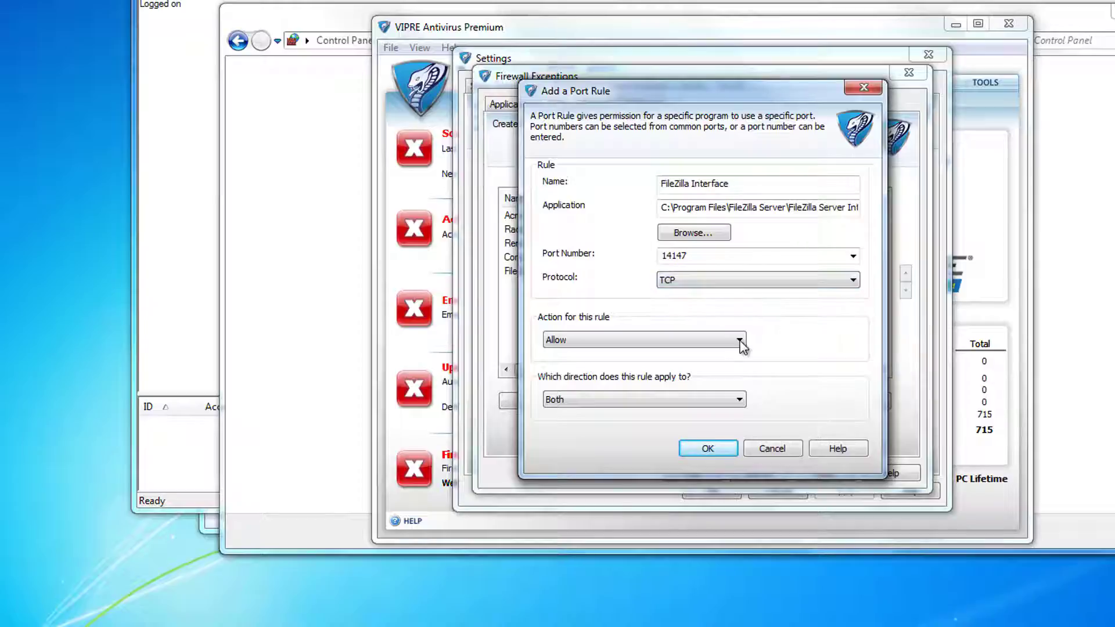
click(726, 449)
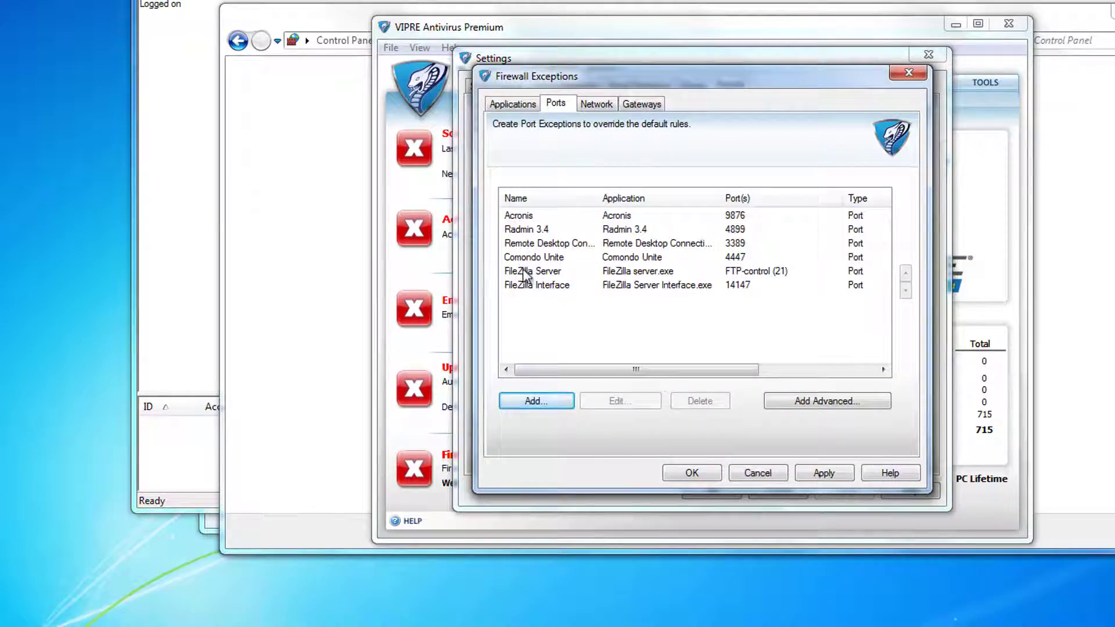
Save both port exceptions, turn on the VIPRE firewall, and apply the settings.
click(525, 275)
click(539, 288)
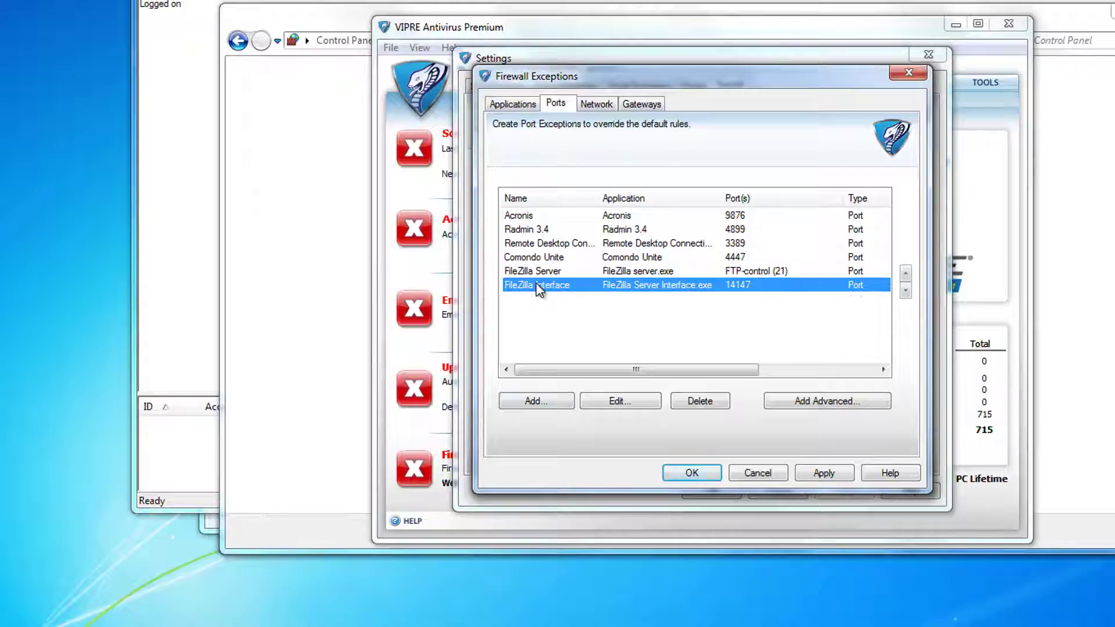
click(513, 104)
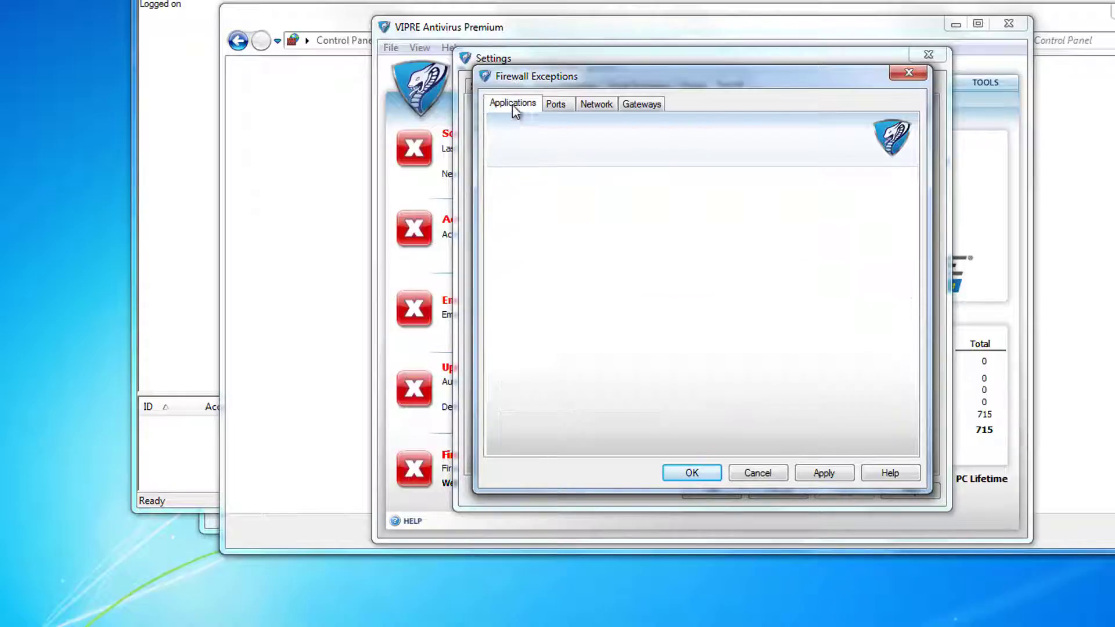
click(695, 472)
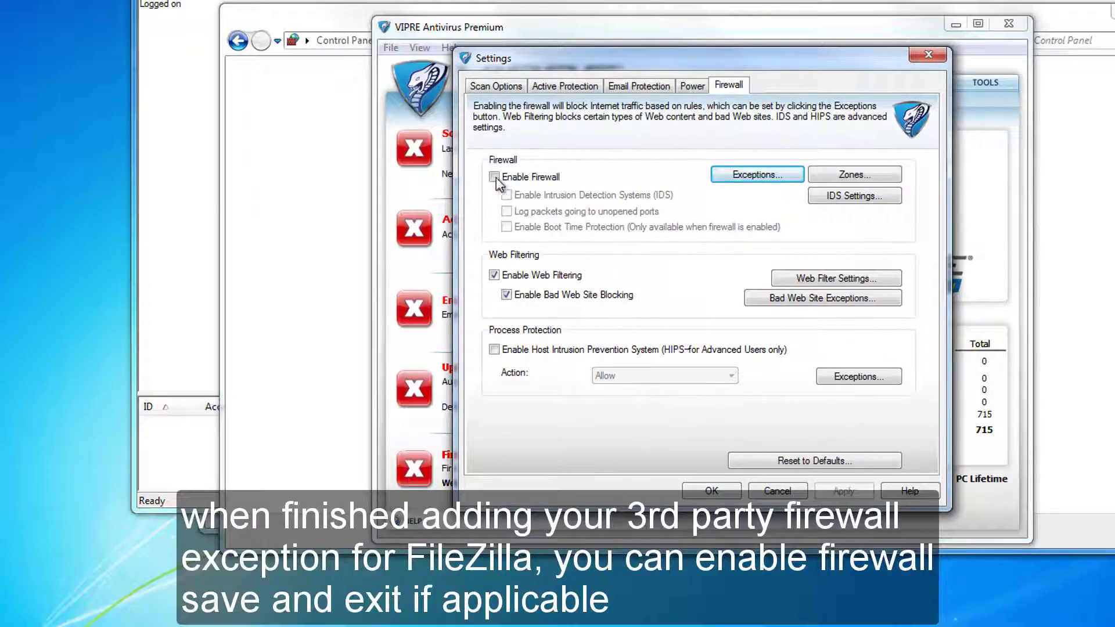
click(495, 177)
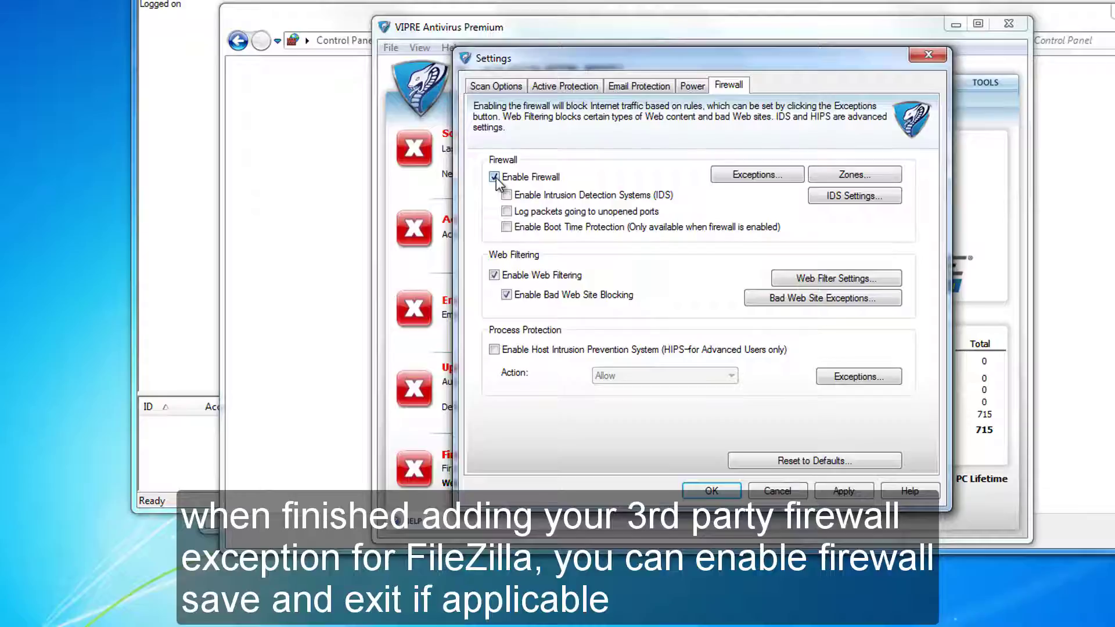
click(835, 495)
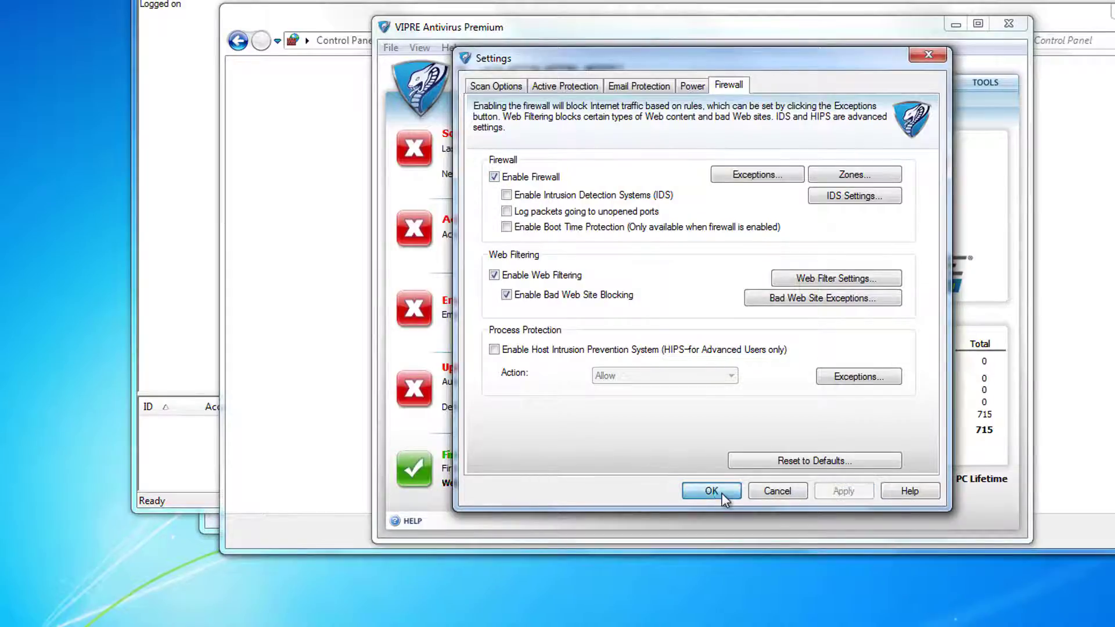
click(713, 491)
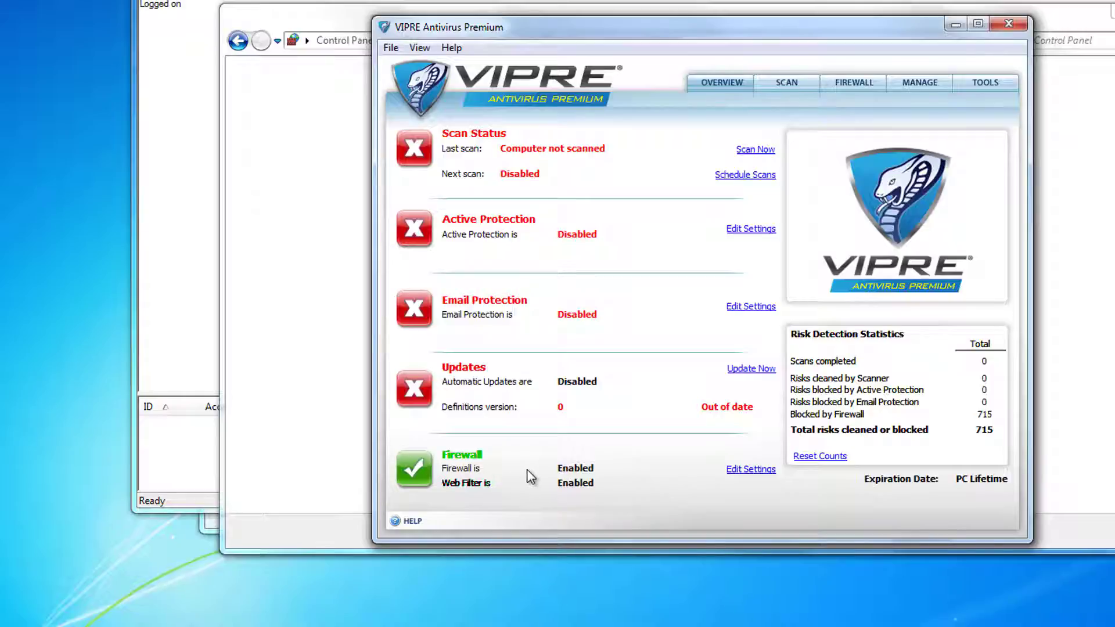
Close VIPRE and turn on Windows Firewall for home/work and public networks.
click(1015, 21)
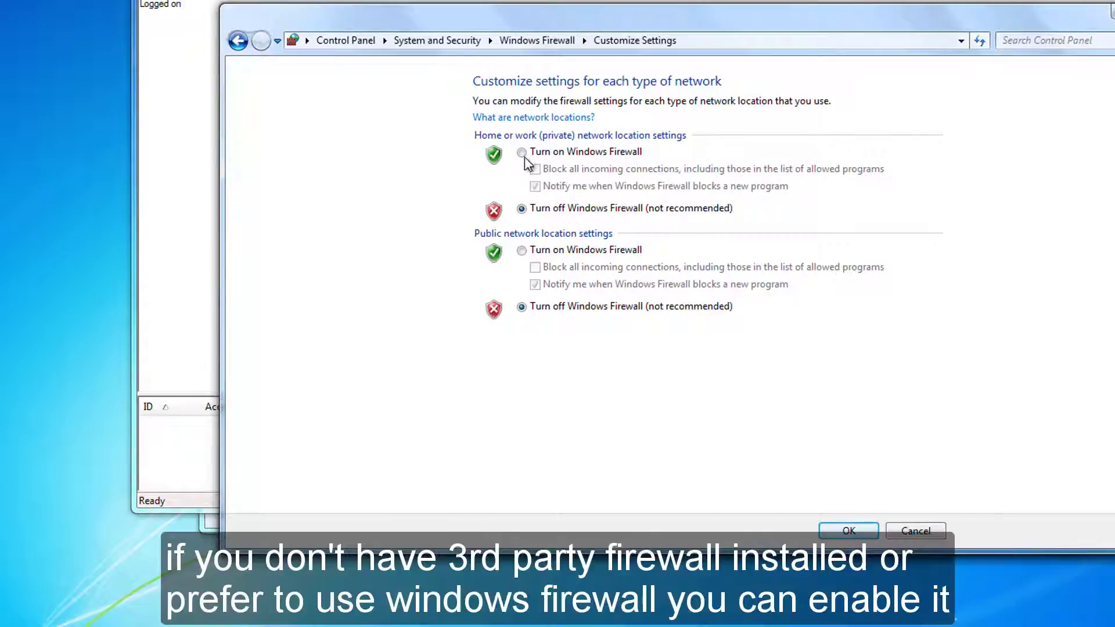
click(522, 153)
click(523, 251)
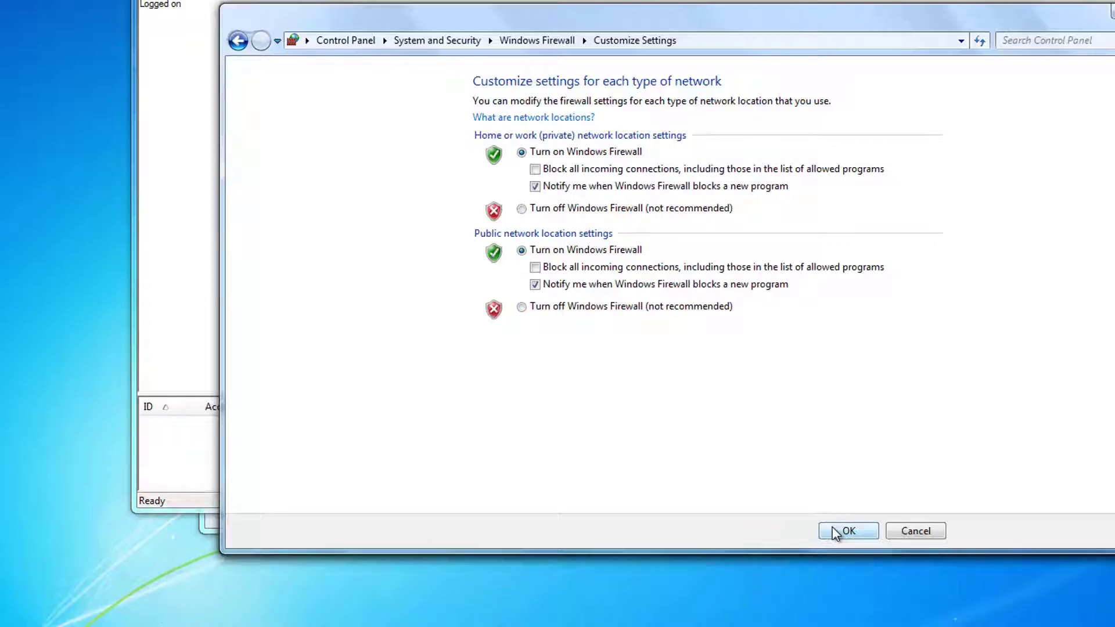
click(848, 531)
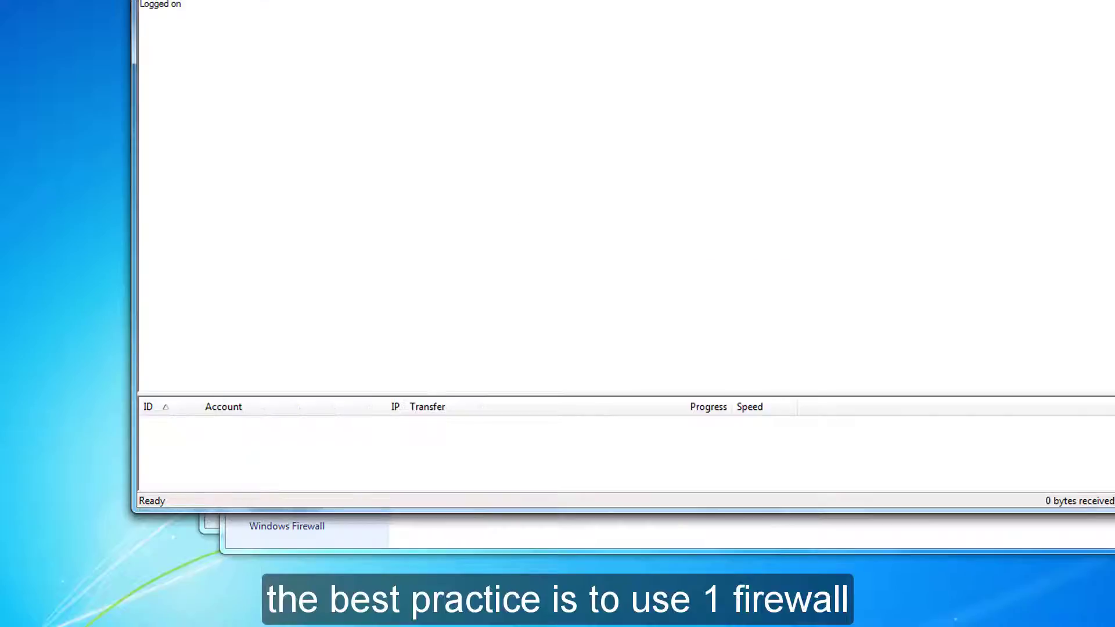
Create two user groups named 'Administrators' and 'Standard Users'.
click(401, 125)
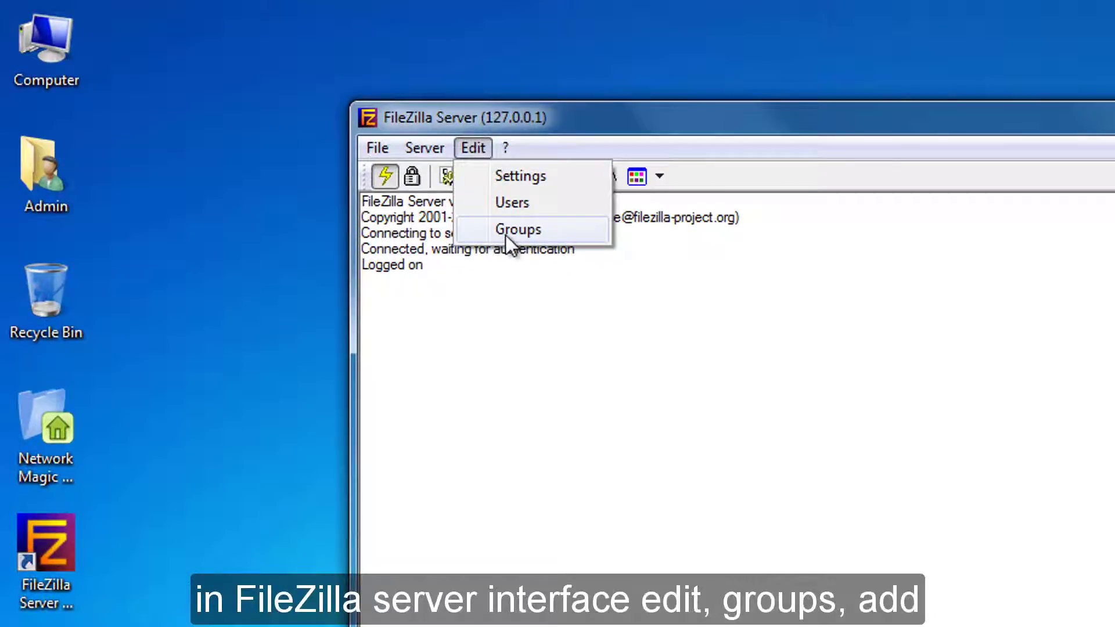
click(505, 235)
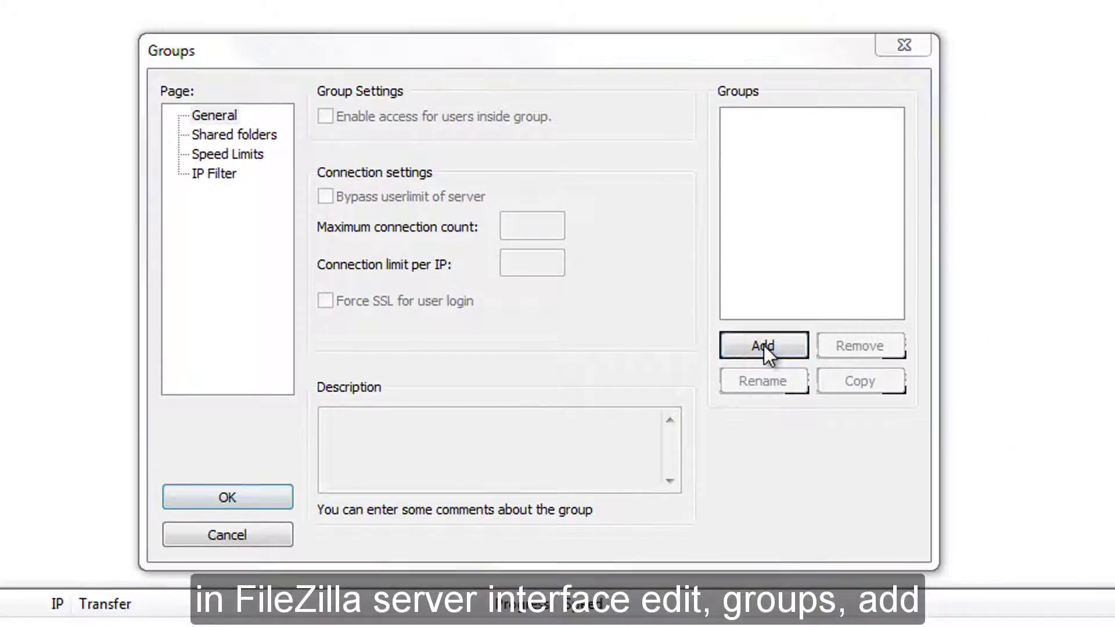
click(764, 345)
text(Administrators)
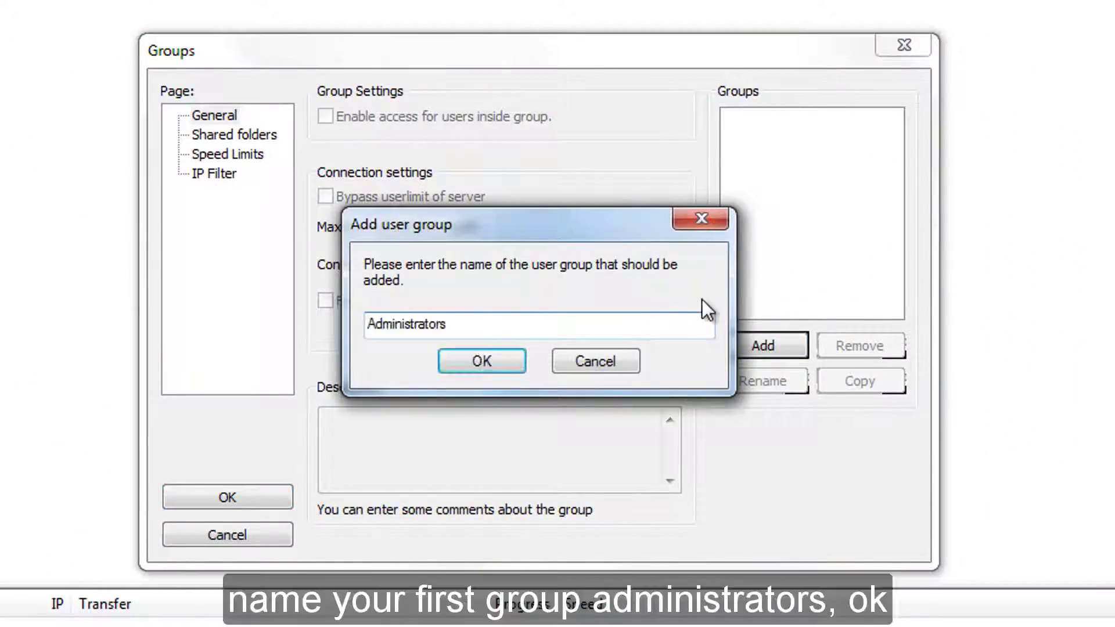
click(496, 356)
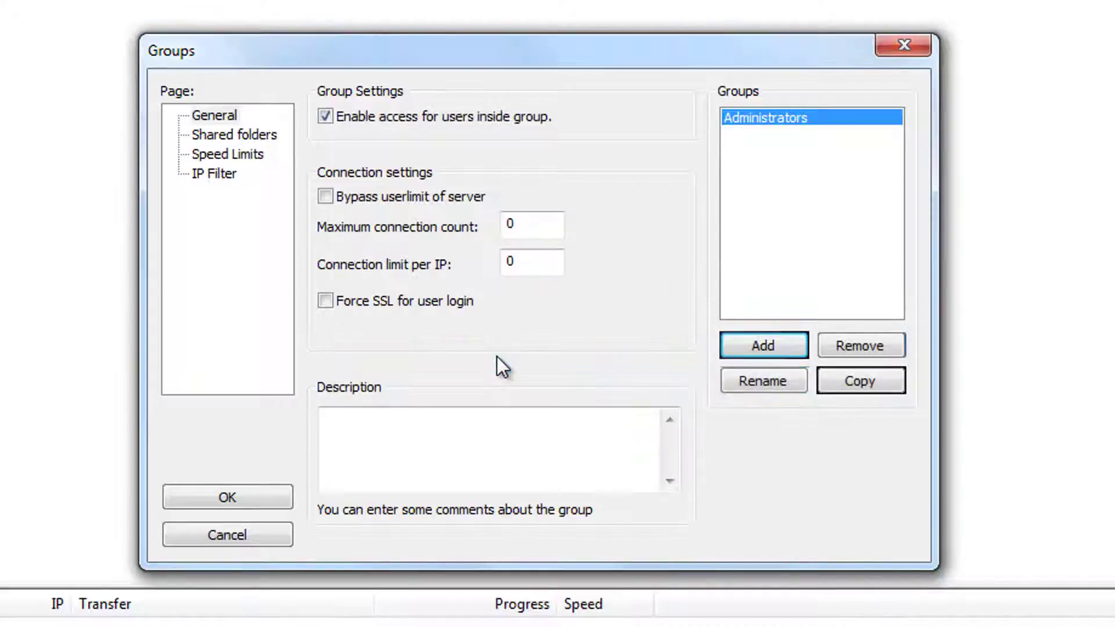
click(762, 345)
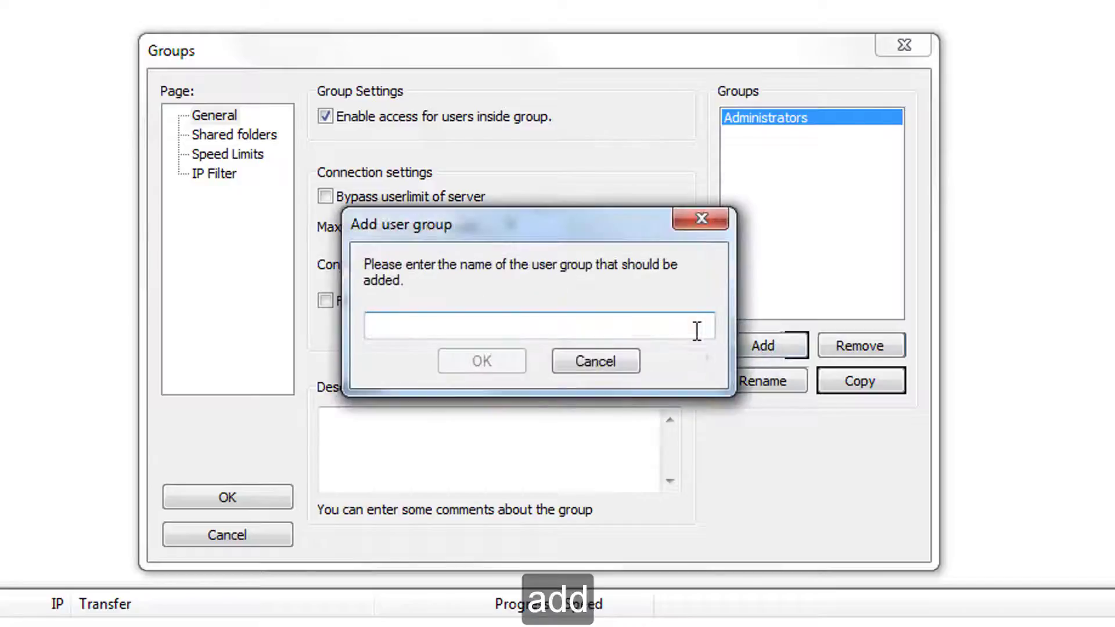
text(Standard Users)
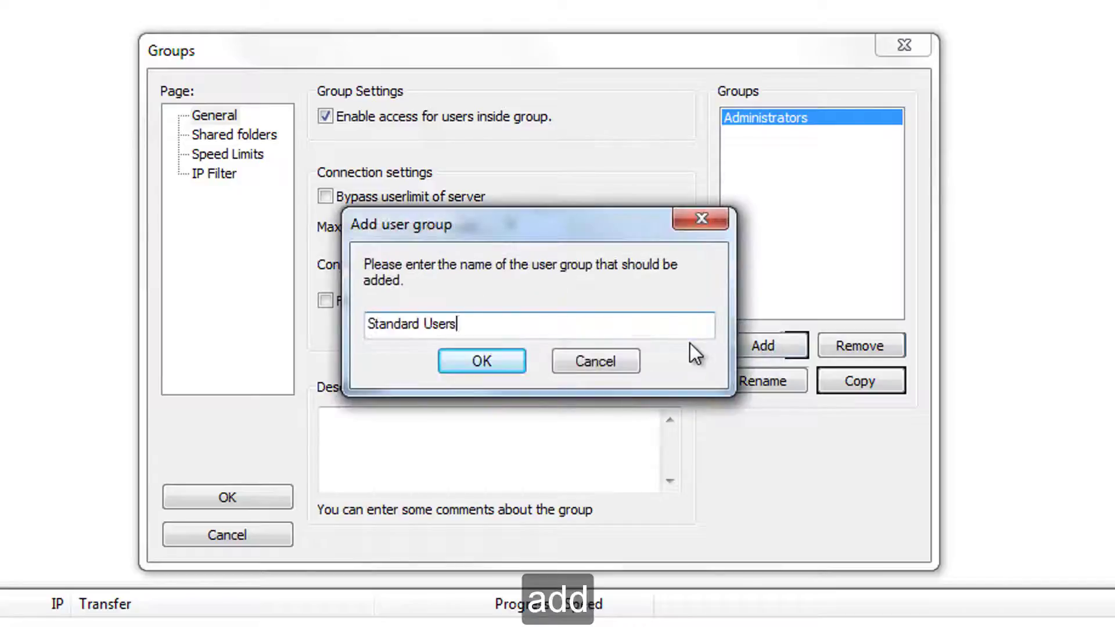
click(511, 365)
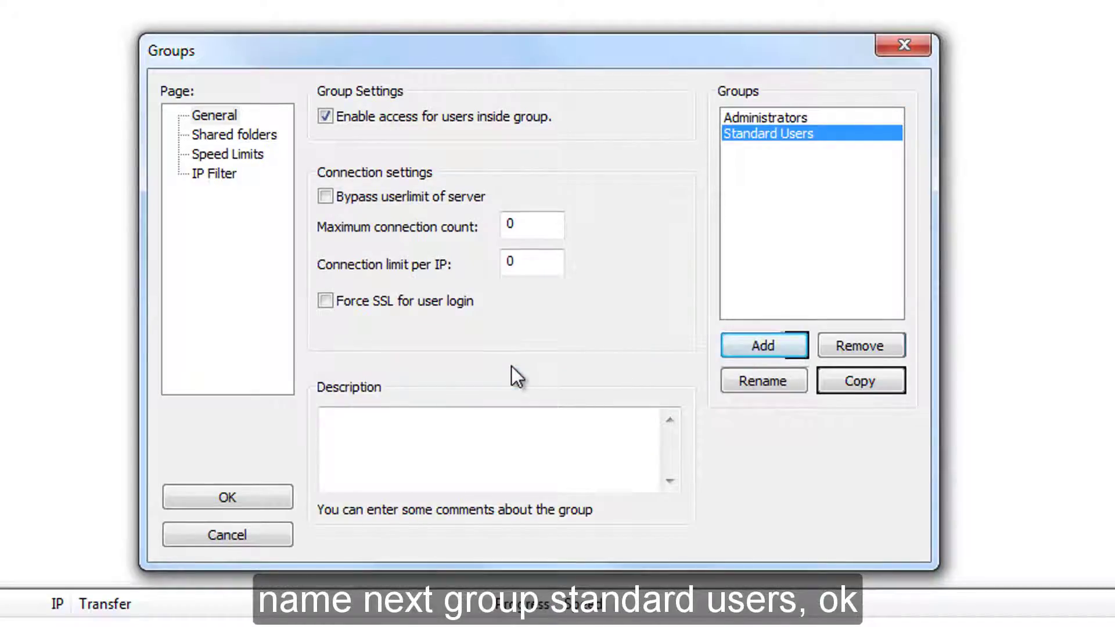
Give the Administrators group the description 'Administrators has full permissions'.
click(747, 119)
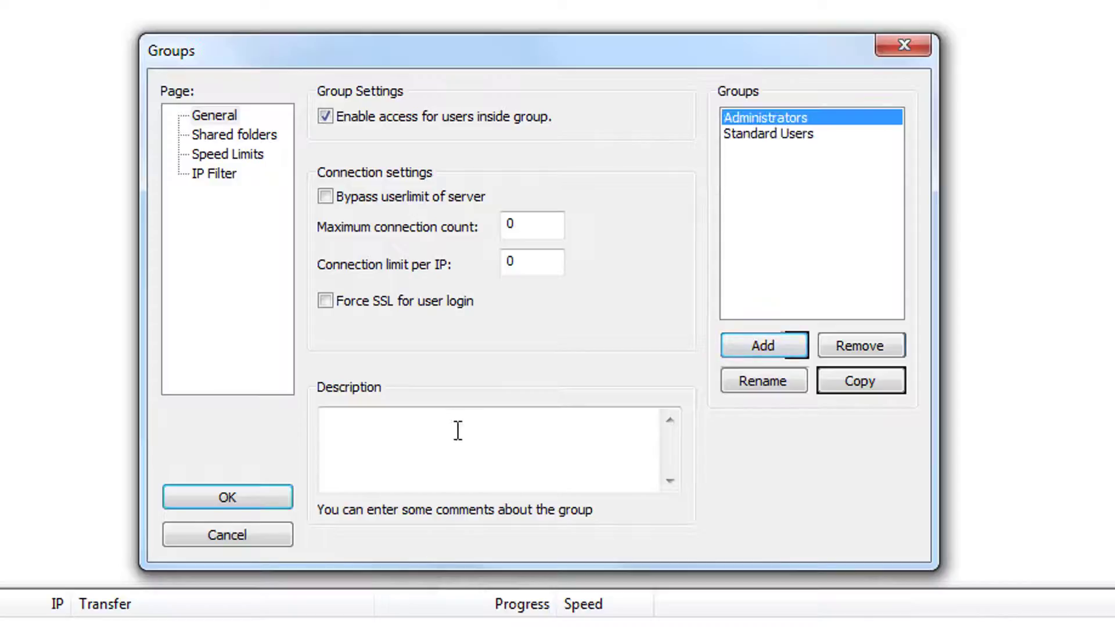
click(456, 430)
text(Administrators has full permissions)
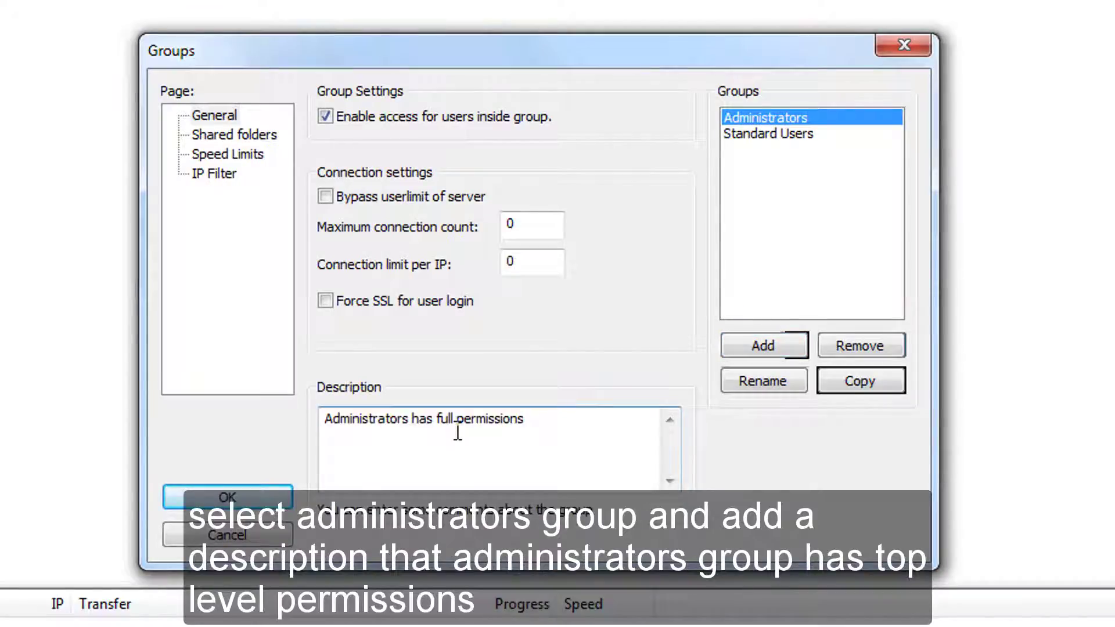
click(207, 137)
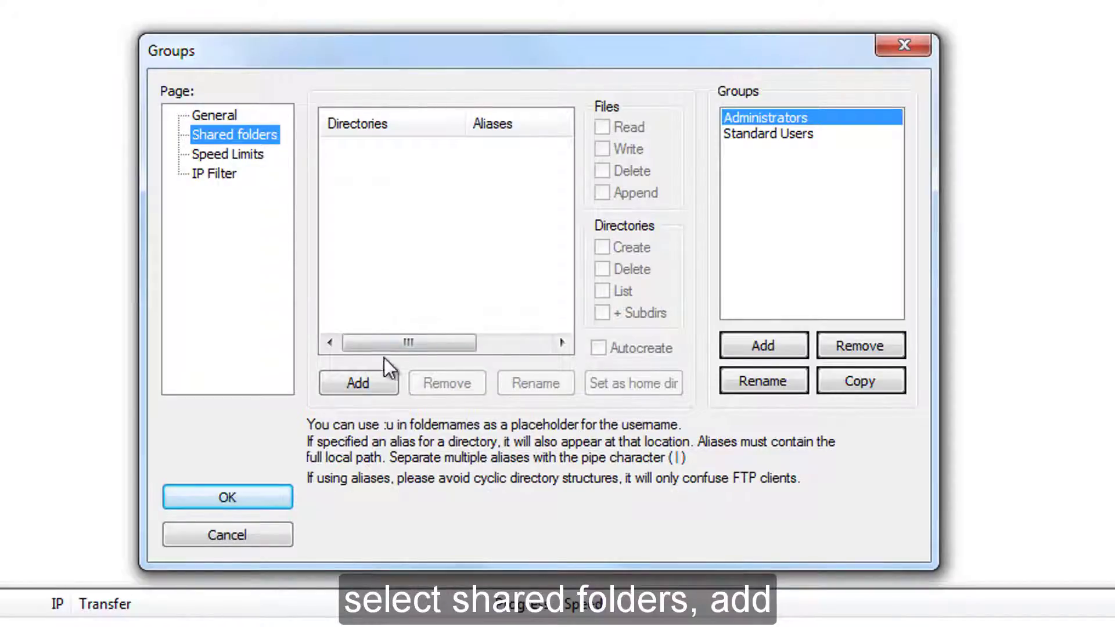
Share C:\Users with Administrators, allowing write, delete and append on files.
click(379, 377)
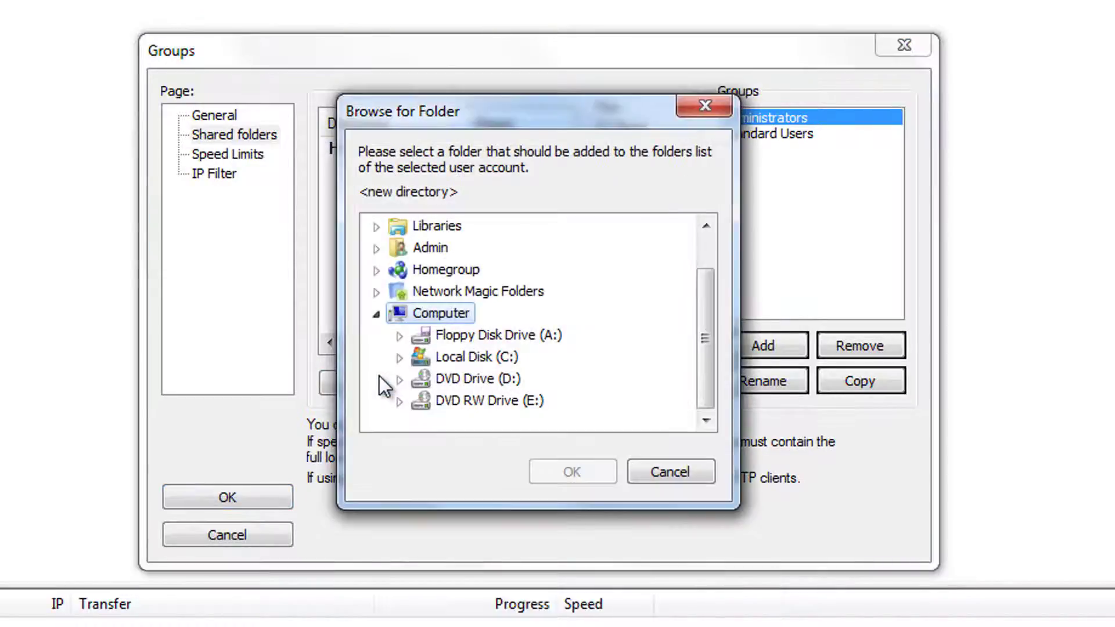
click(399, 359)
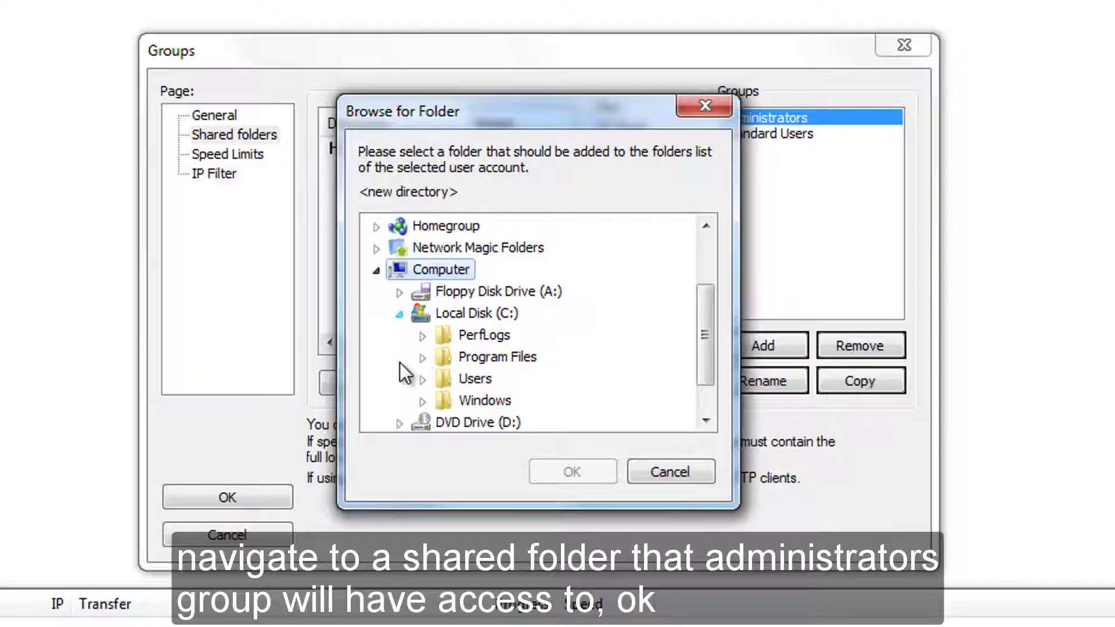
click(420, 378)
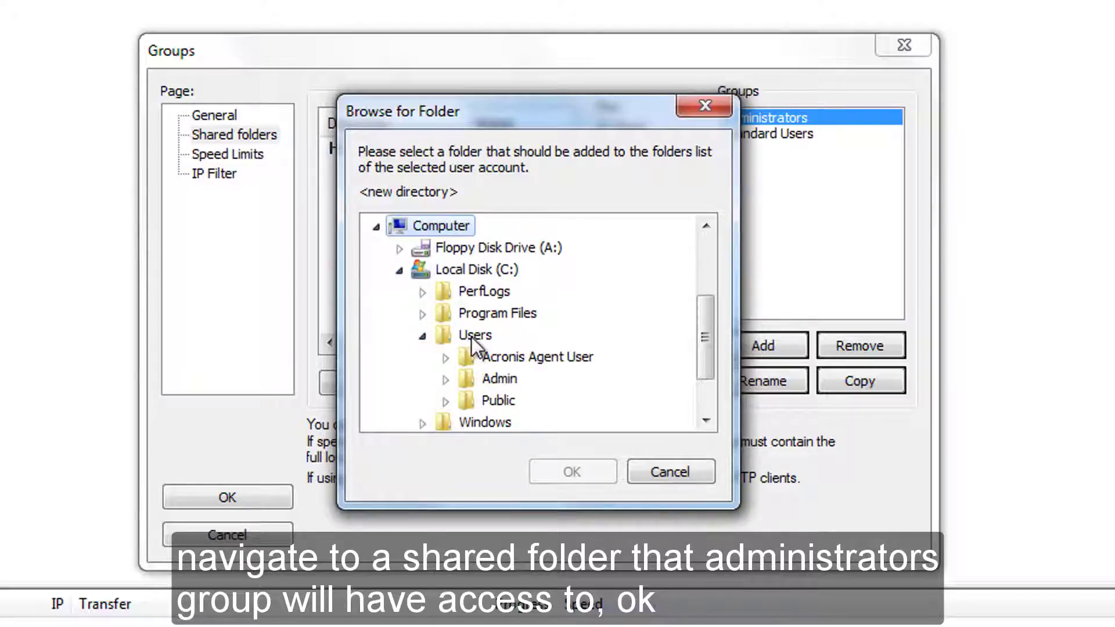
click(472, 337)
click(573, 468)
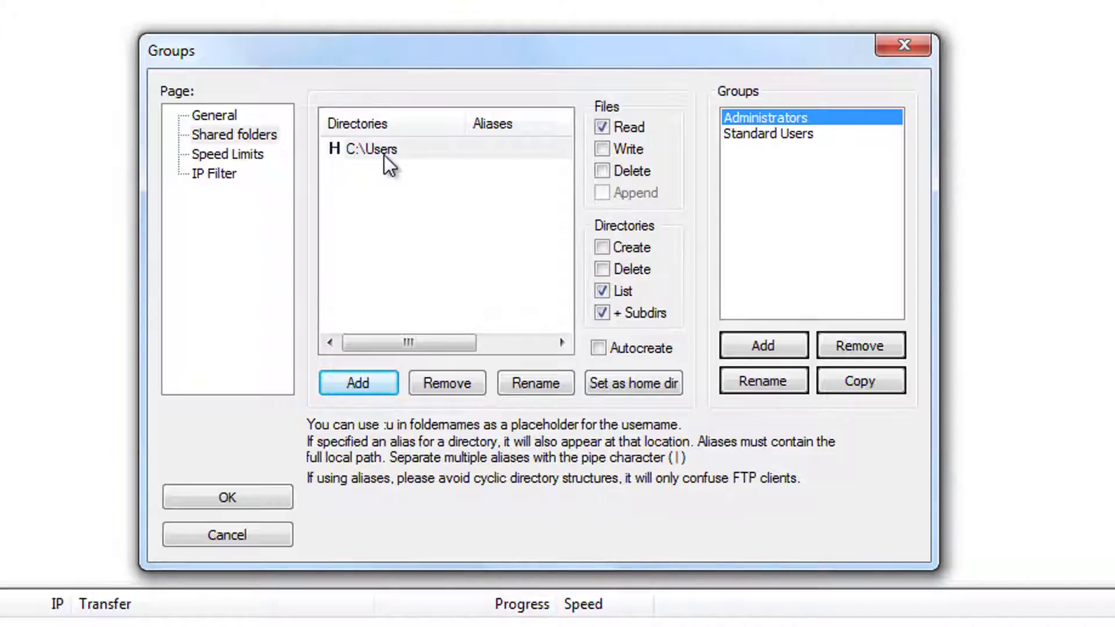
click(602, 149)
click(602, 171)
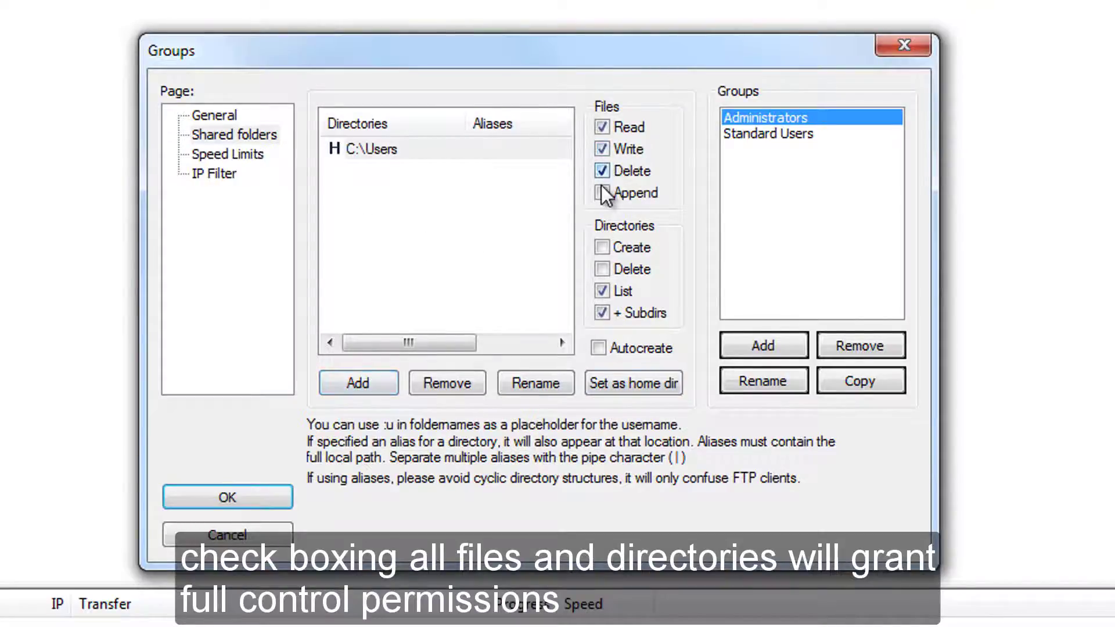
click(604, 193)
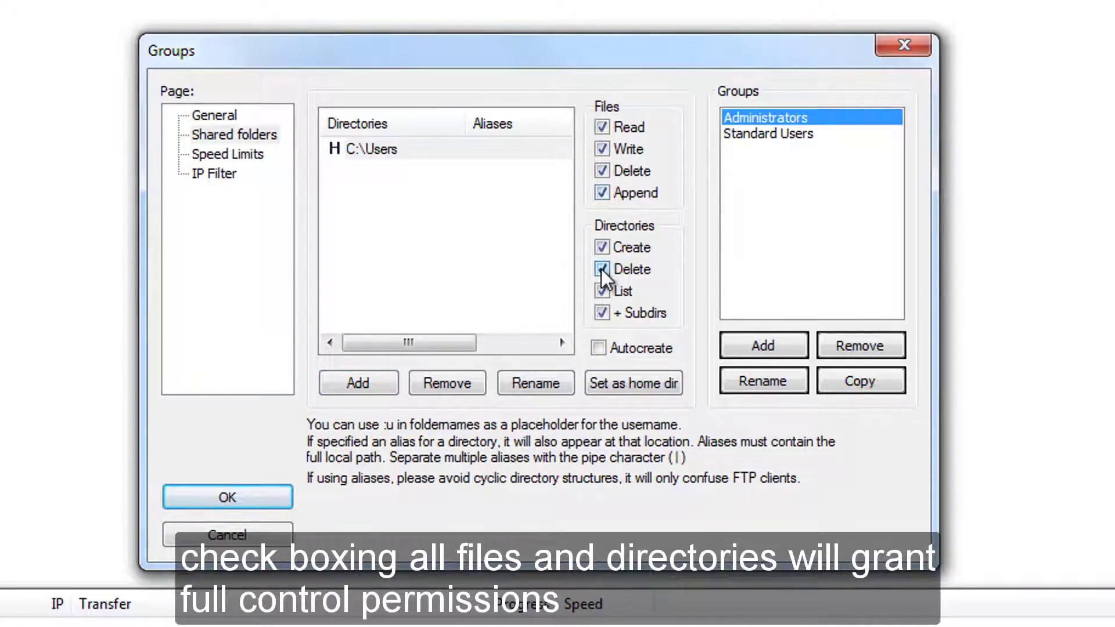
click(545, 280)
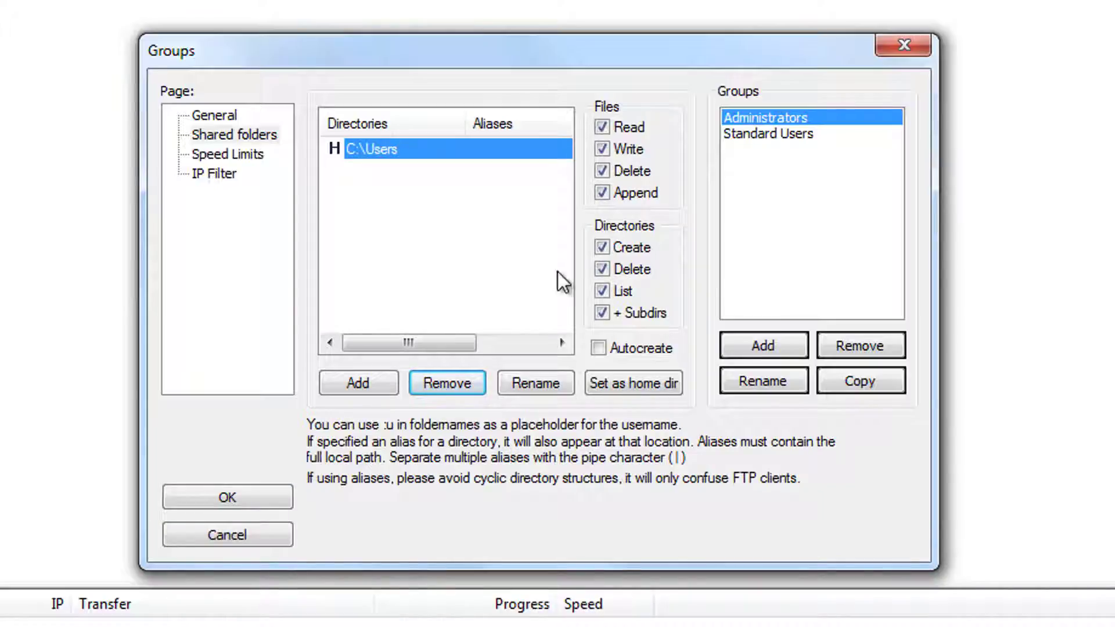
Share C:\Users\Public with Standard Users with write access, describe it as having limited permissions, and save.
click(797, 139)
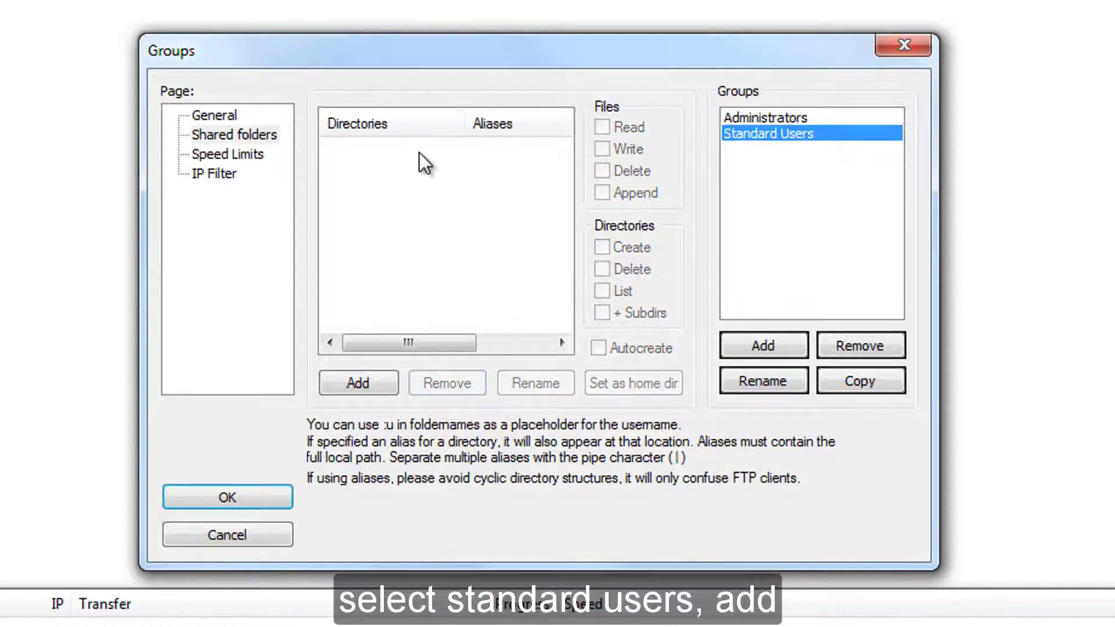
click(391, 388)
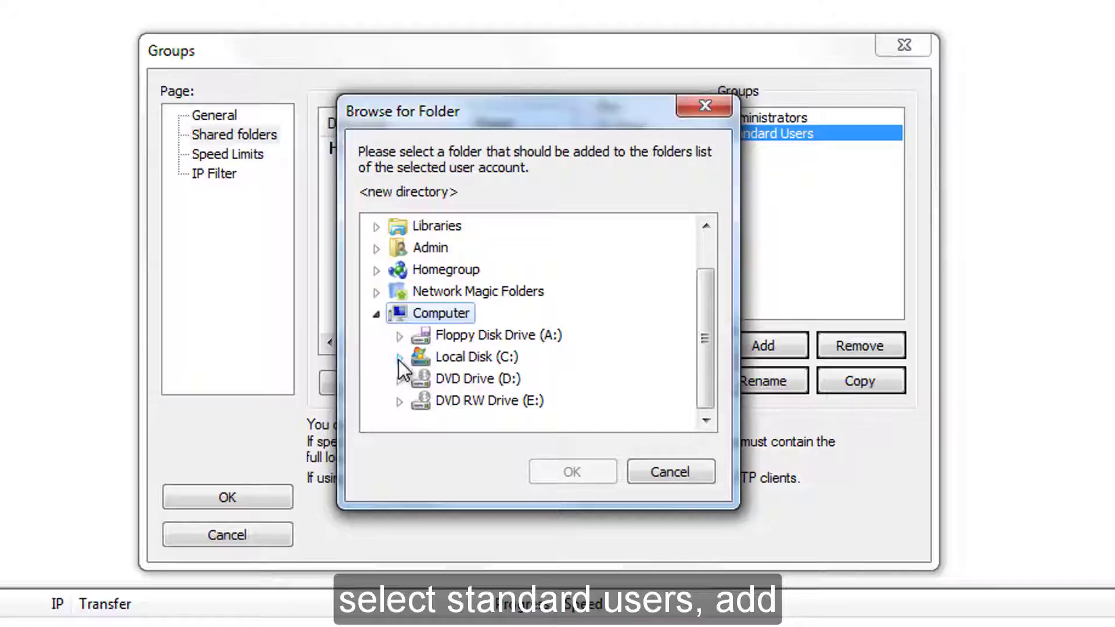
click(399, 357)
click(422, 379)
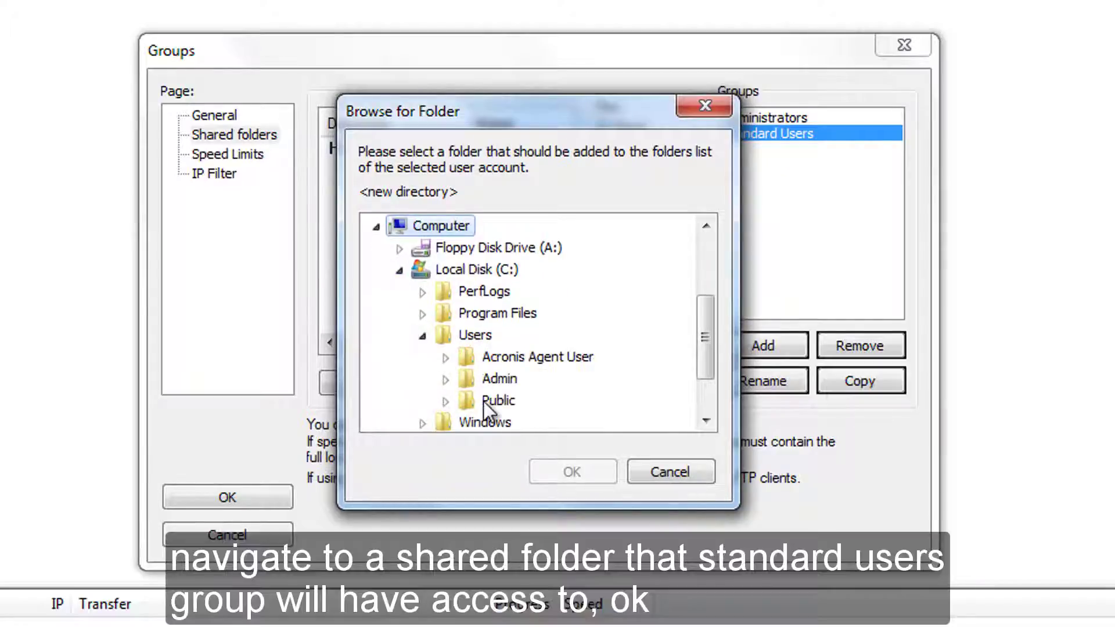
click(483, 401)
click(556, 467)
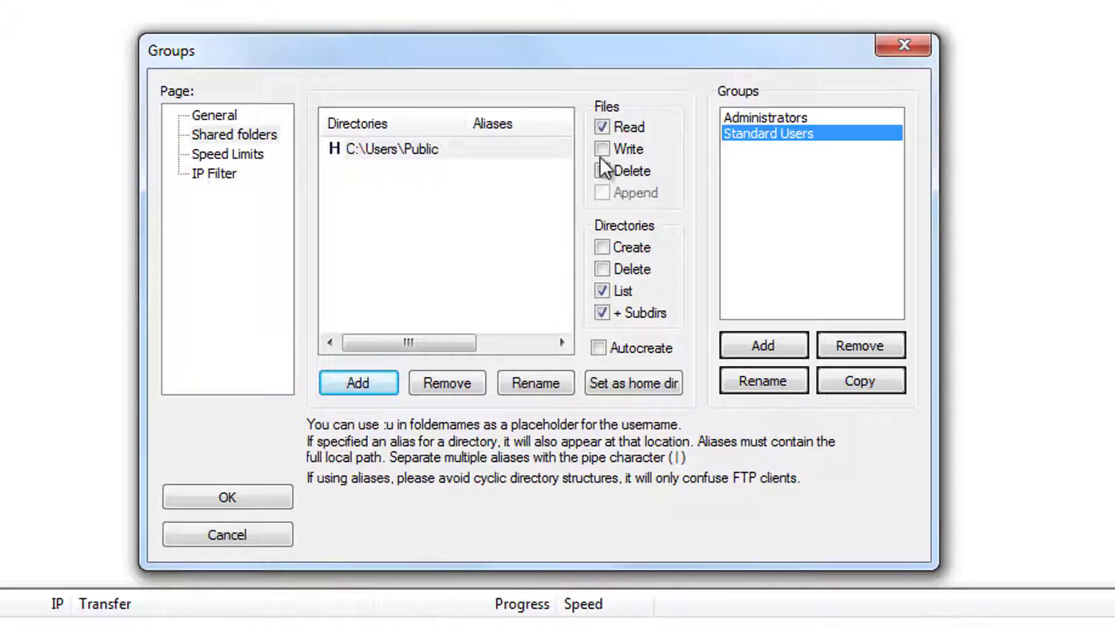
click(601, 150)
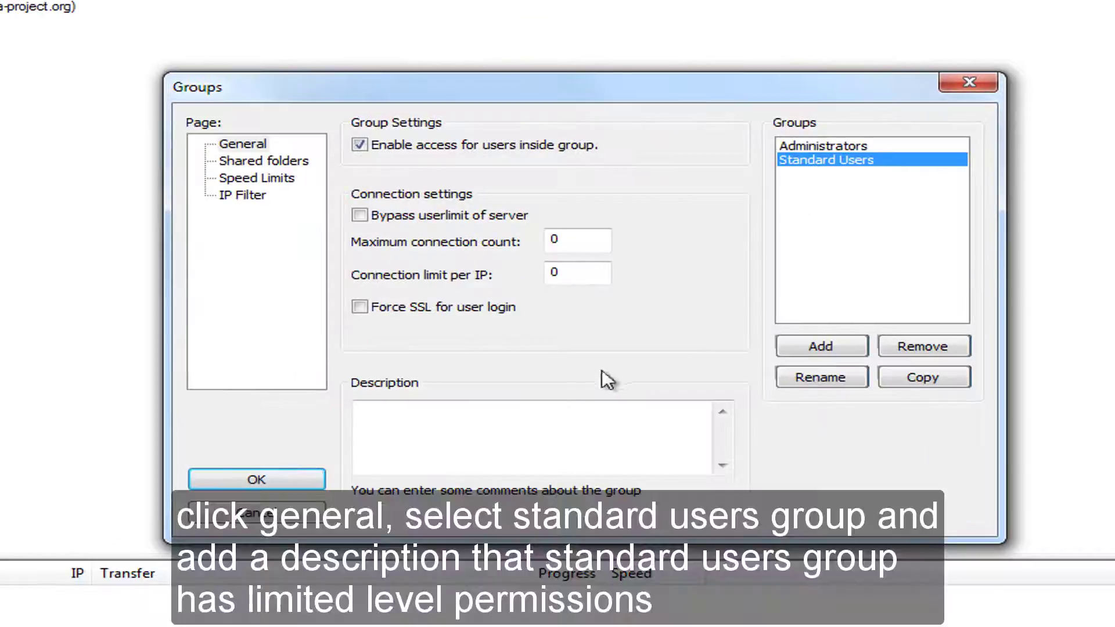
click(566, 411)
text(Standard Users has limited permissions)
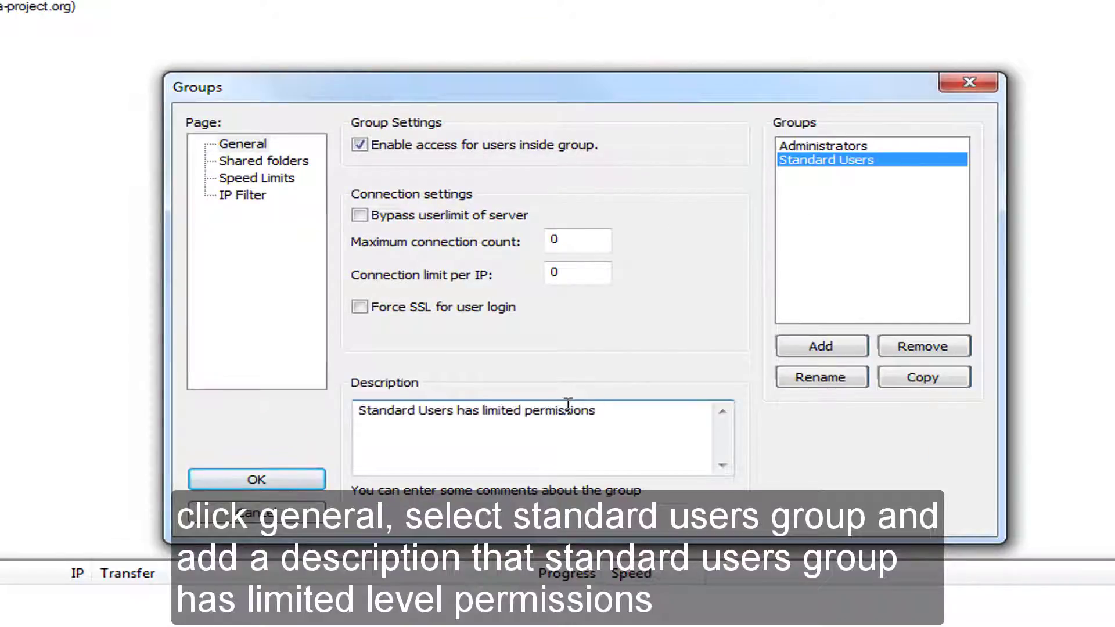
click(814, 146)
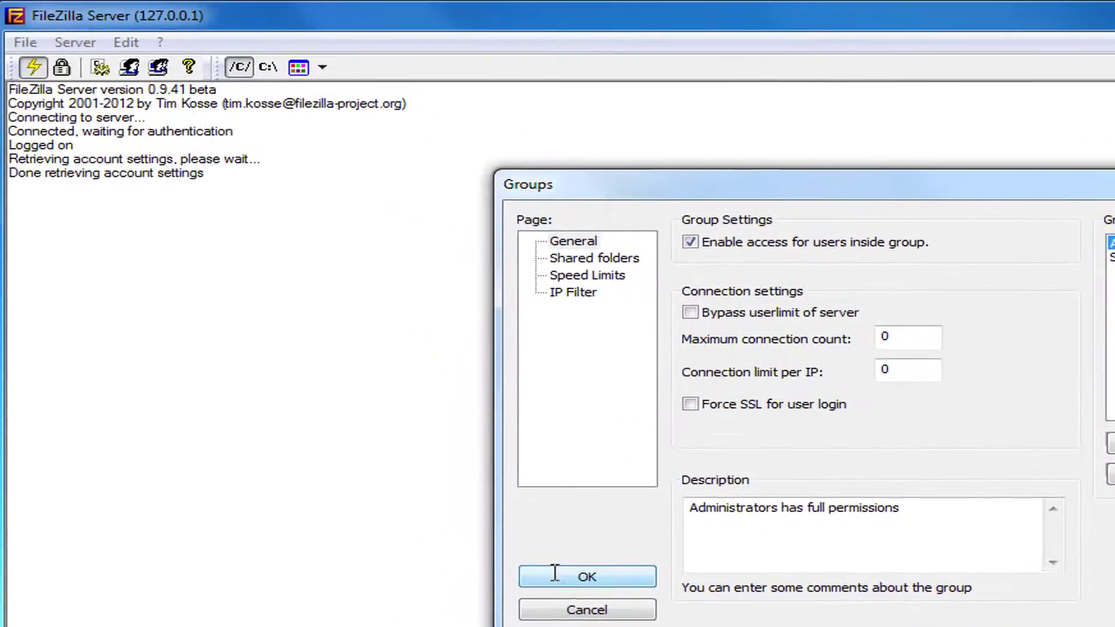
click(256, 479)
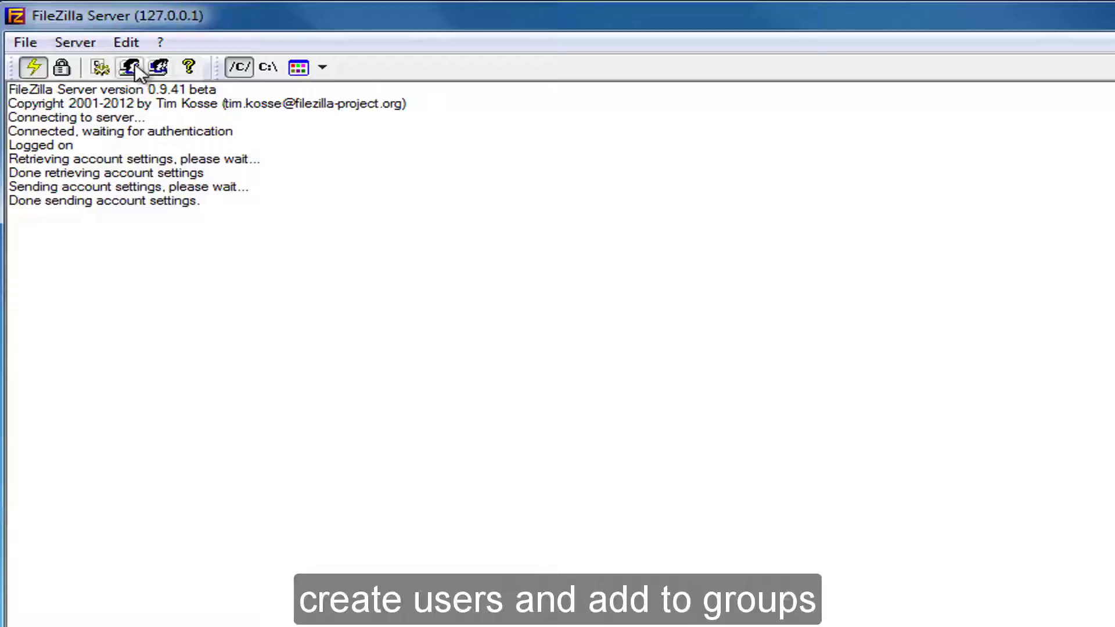
Create a user account named 'admin' in the Administrators group.
click(124, 42)
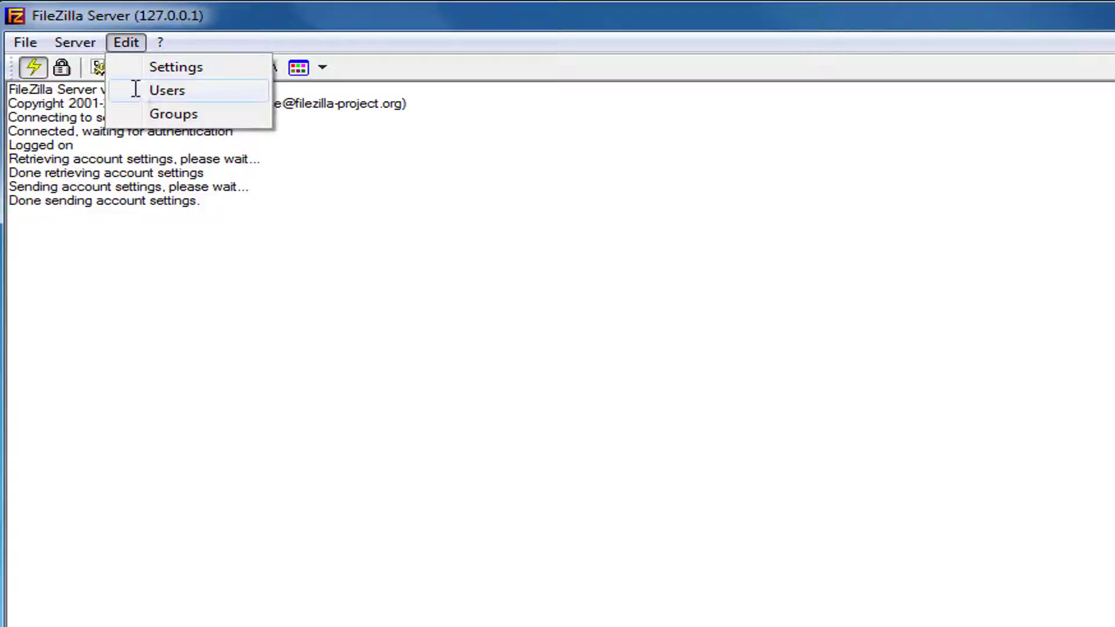
click(136, 90)
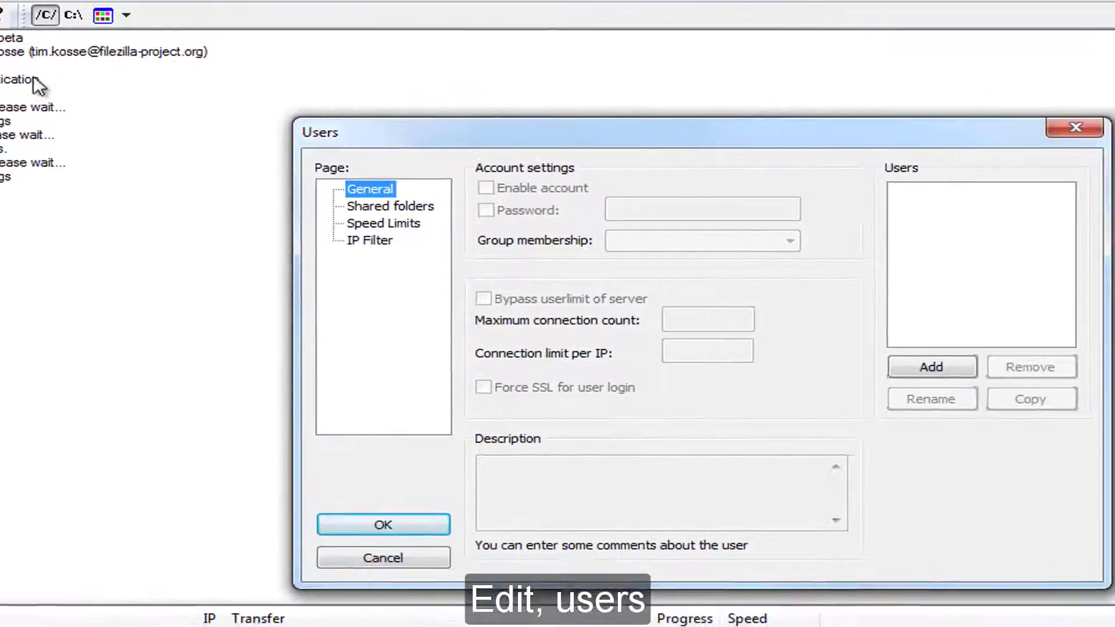
click(927, 363)
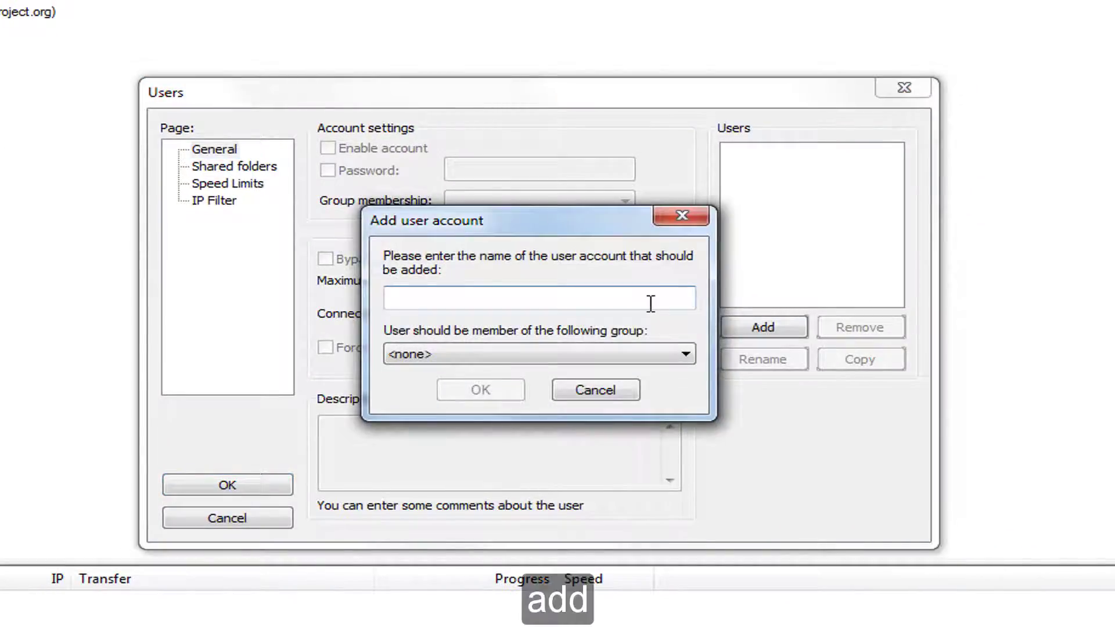
text(admin)
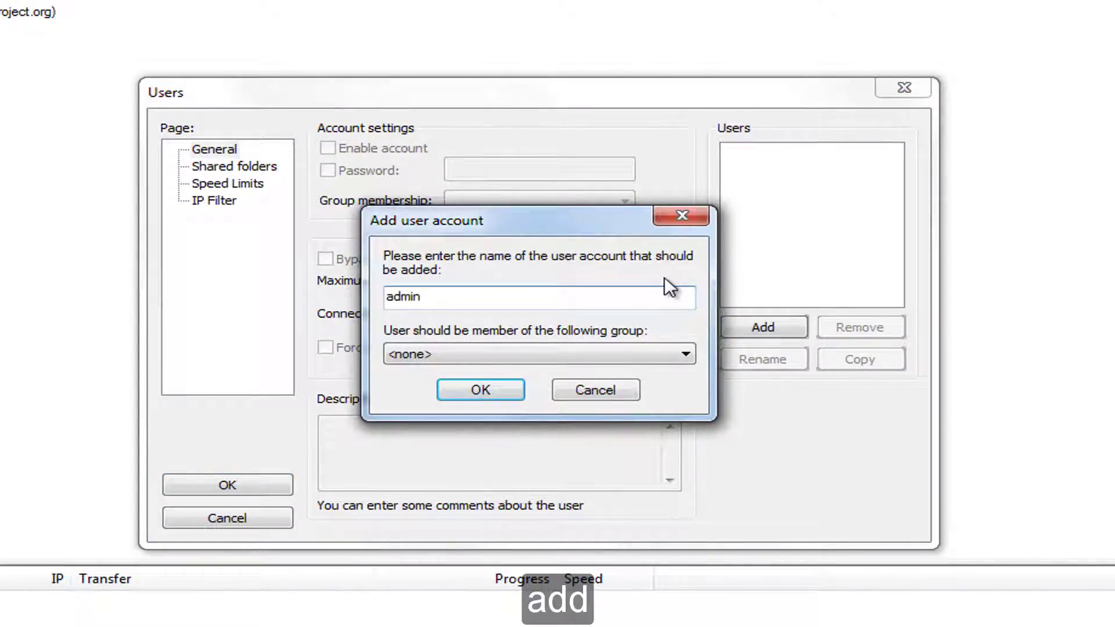
click(498, 354)
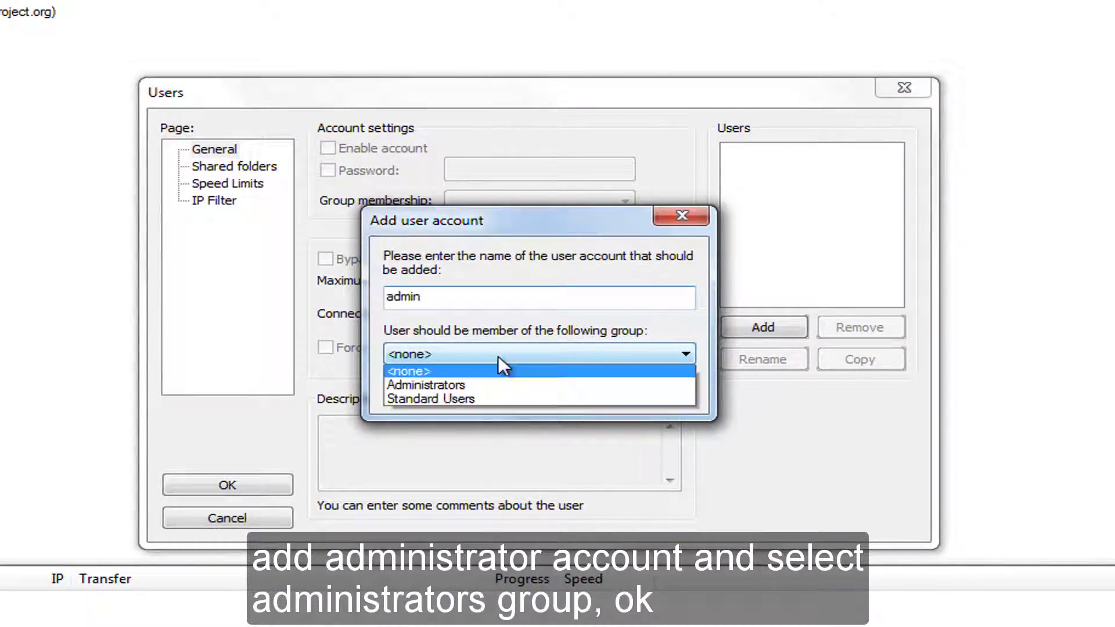
click(580, 386)
click(515, 389)
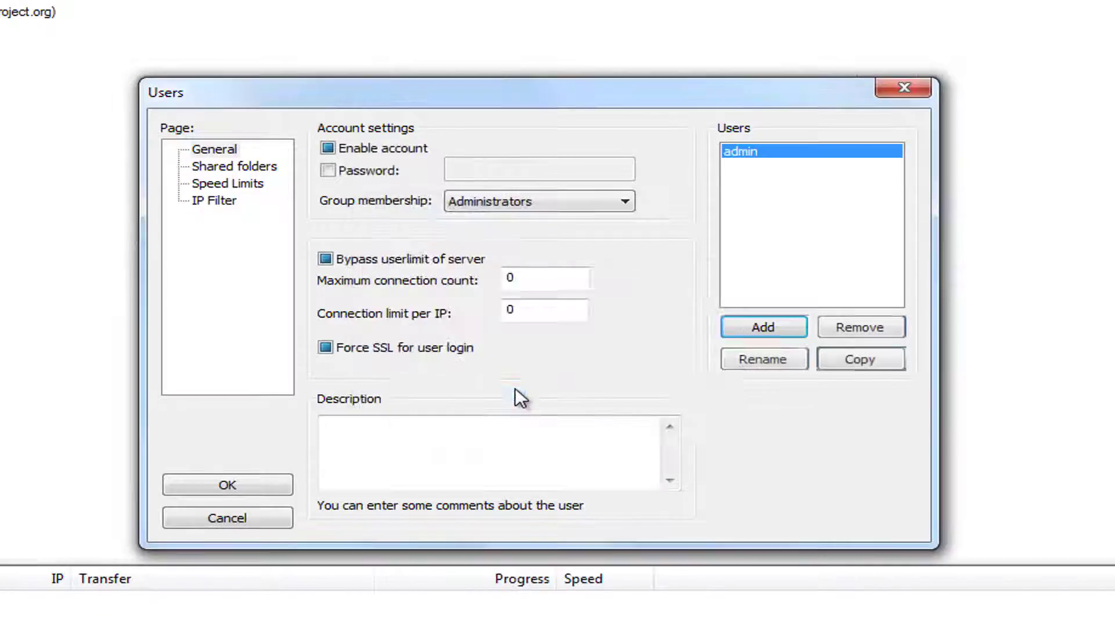
Enable the admin account with a password, turn off userlimit bypass and forced SSL, and paste its description.
click(332, 146)
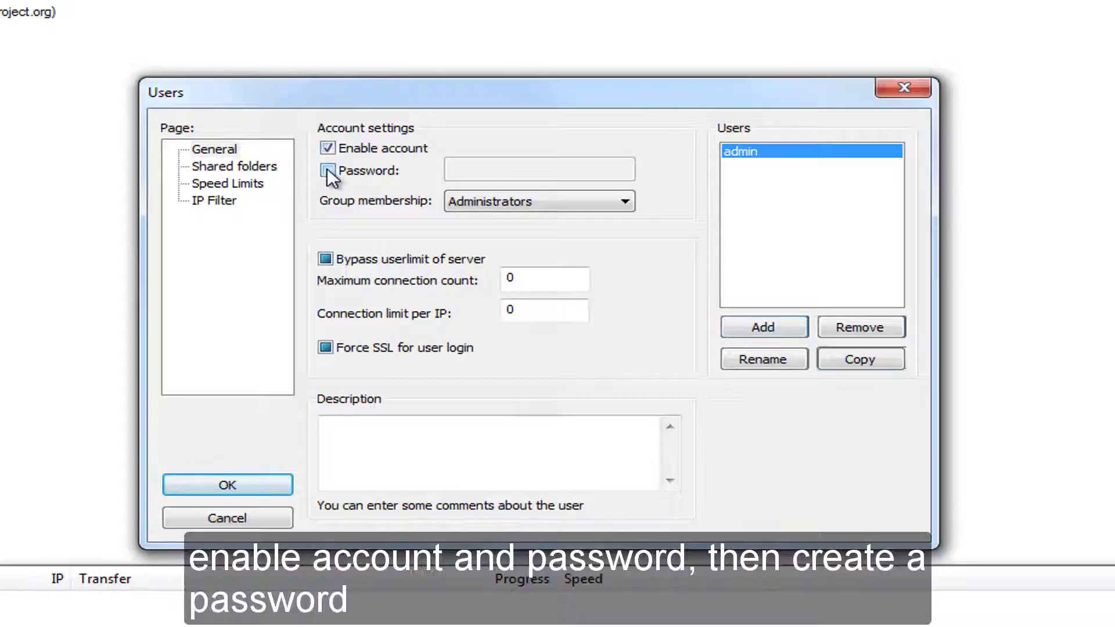
click(328, 169)
click(467, 170)
text(•••••••••)
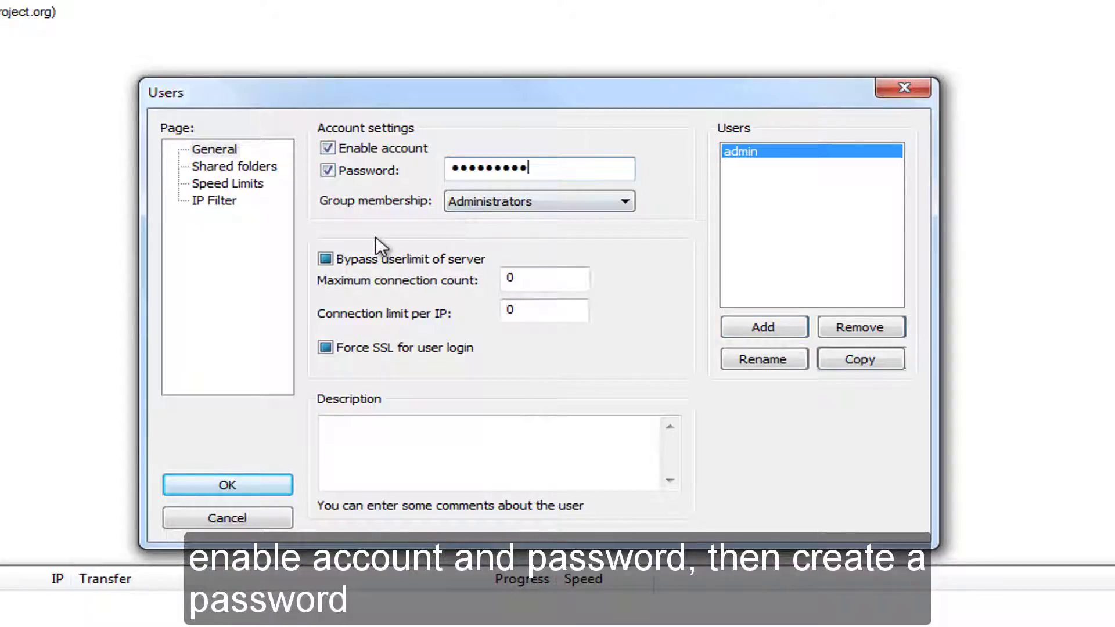
click(325, 259)
click(326, 347)
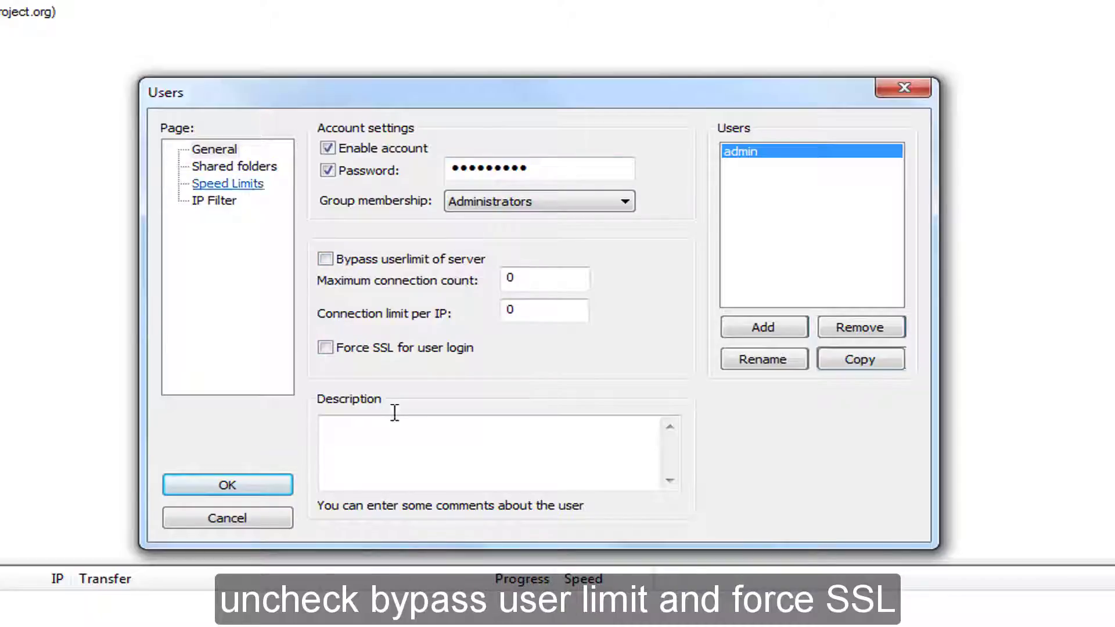
click(391, 417)
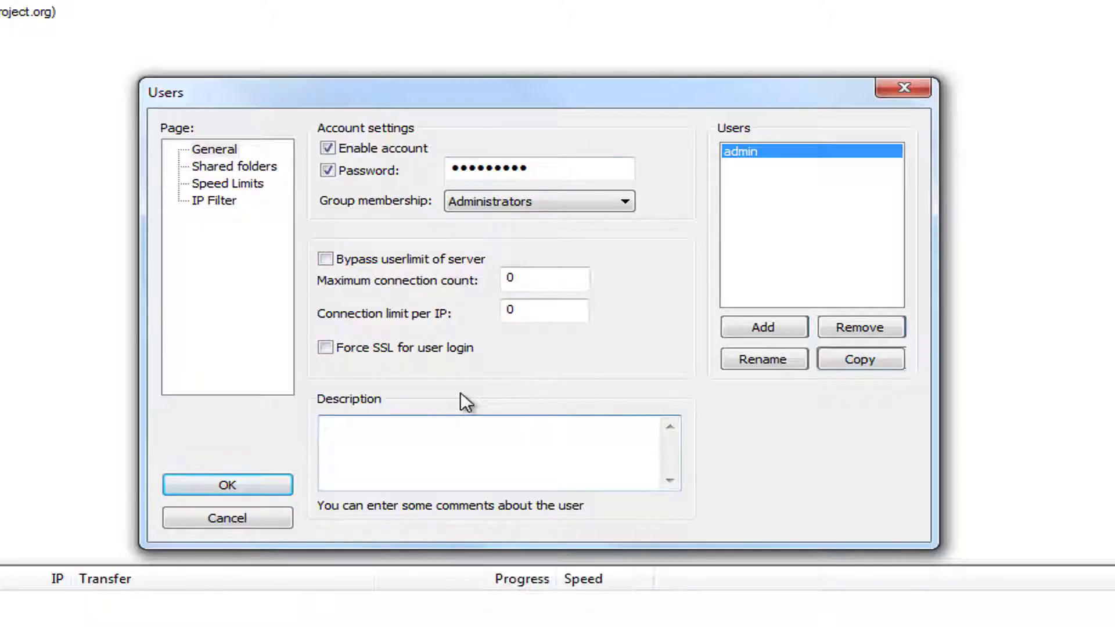
text(Administrators has full permissions)
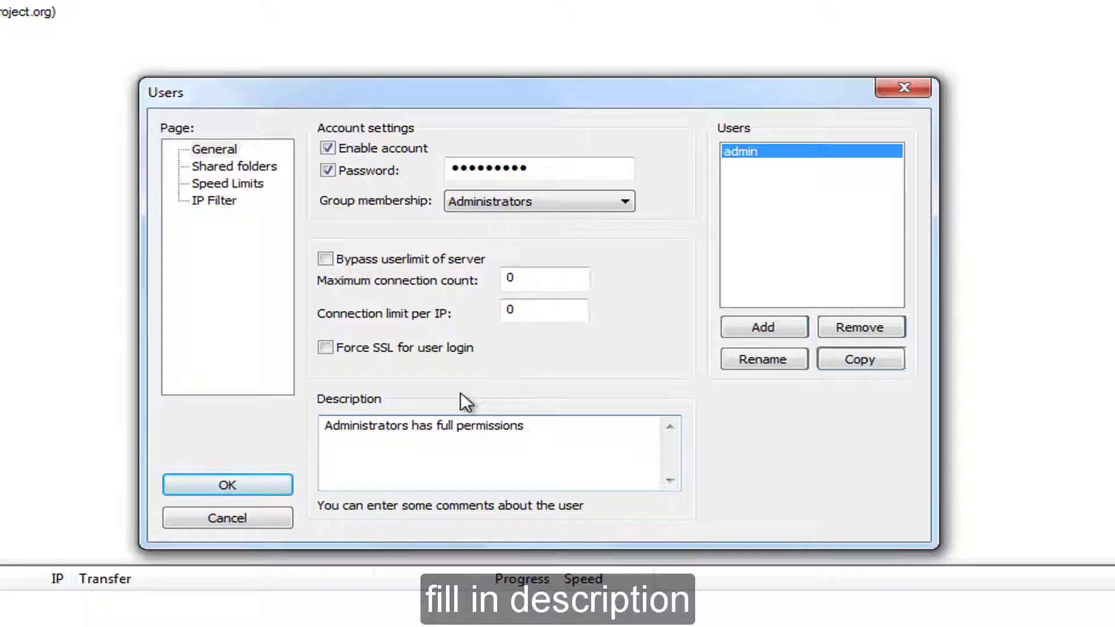
Add C:\Users as a shared folder for the admin account.
click(224, 167)
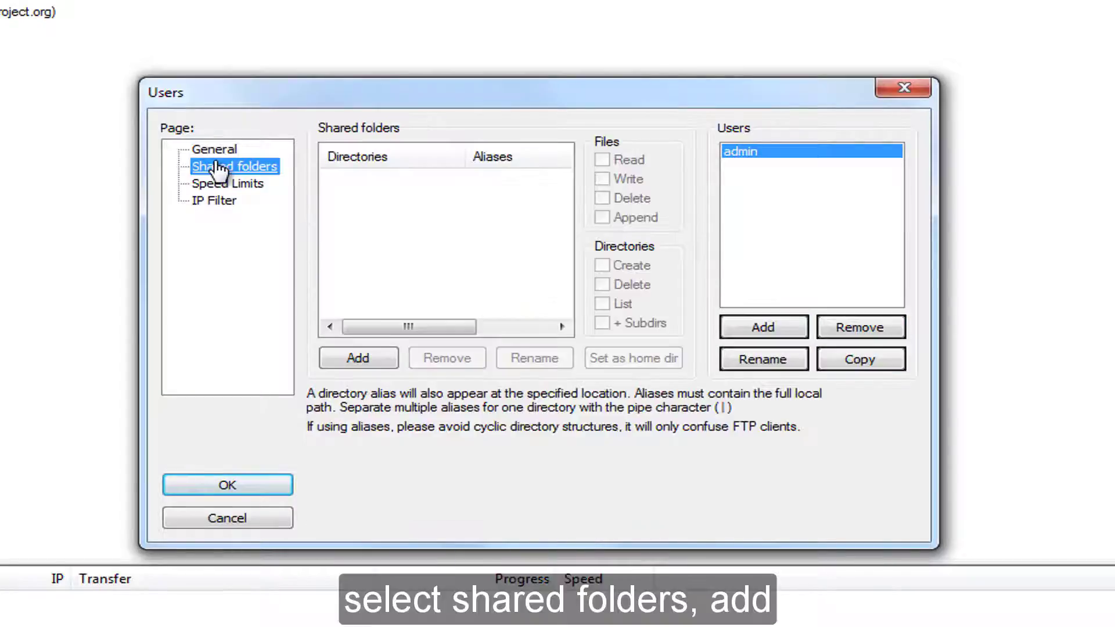
click(382, 357)
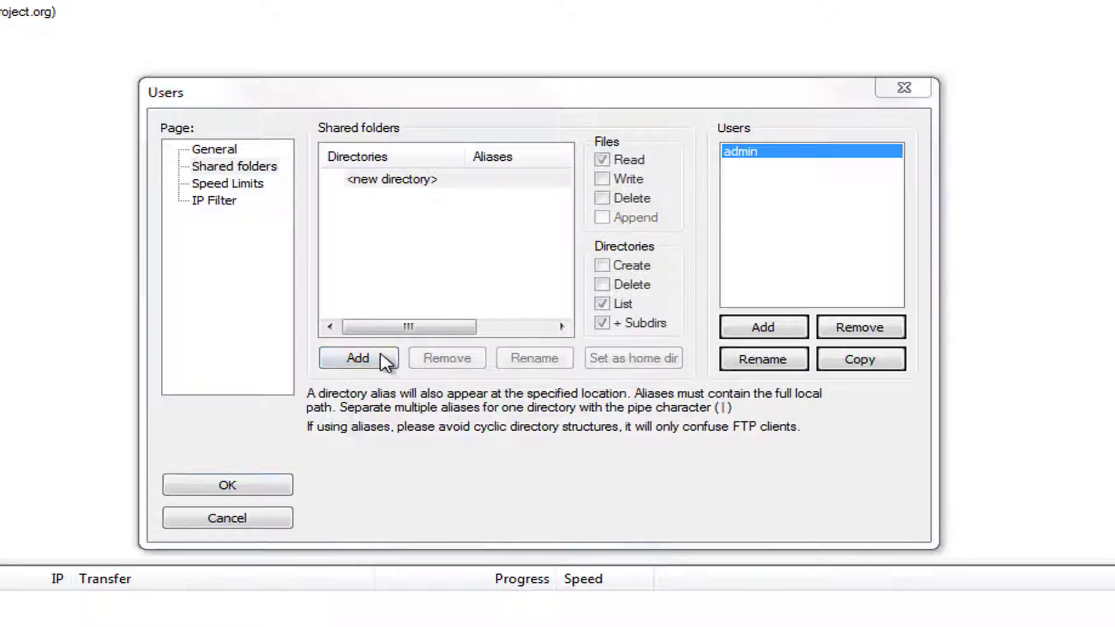
click(400, 361)
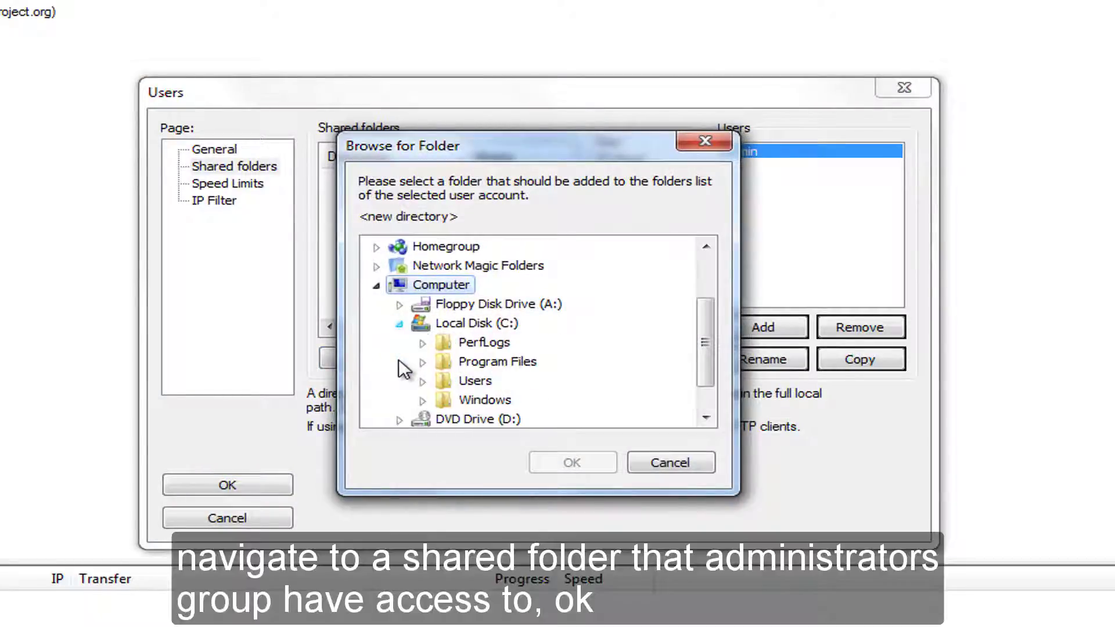
click(477, 381)
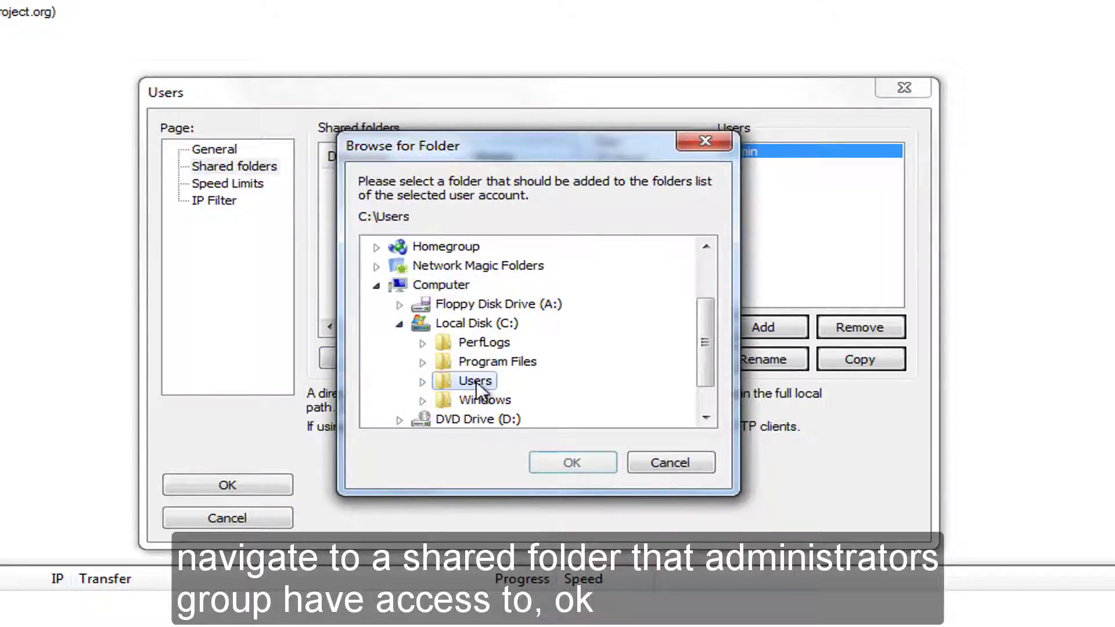
click(423, 382)
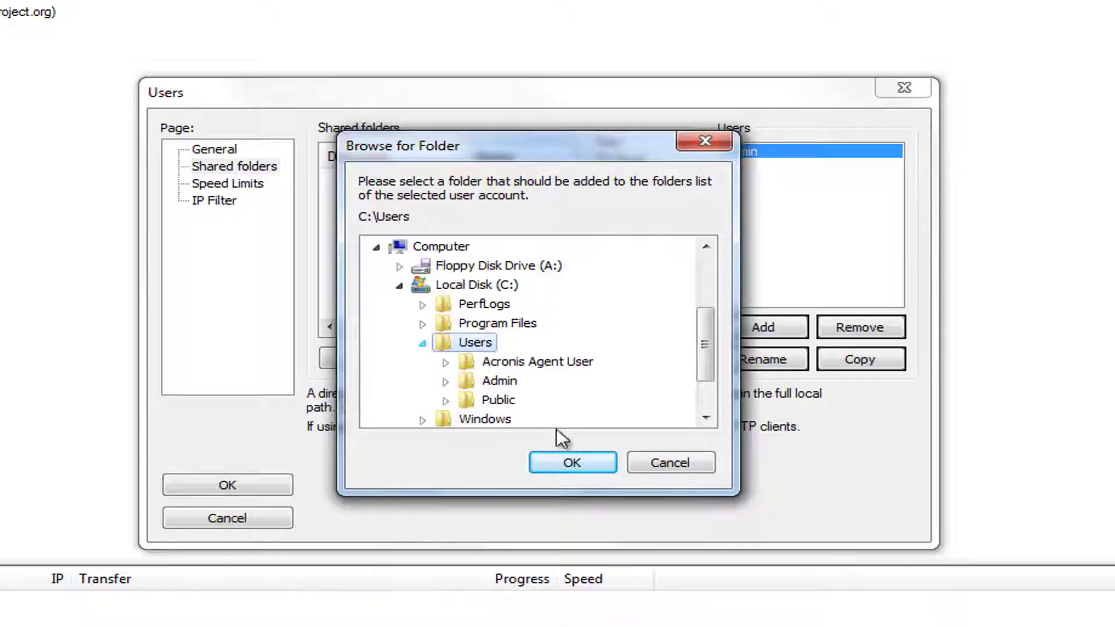
click(571, 463)
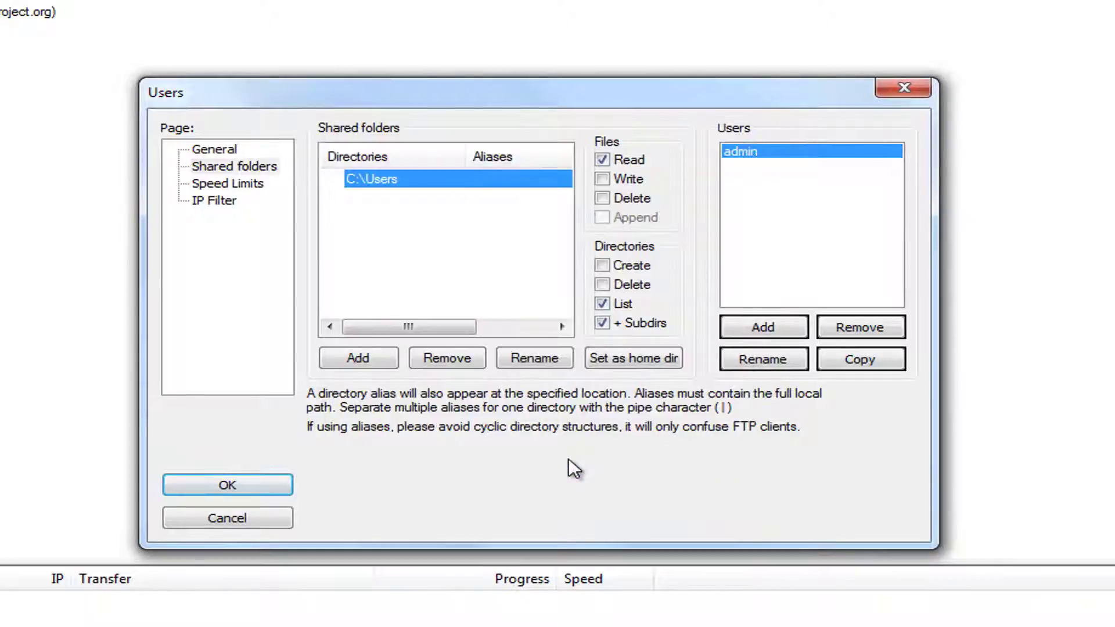
Make C:\Users the admin's home directory with file write/delete and folder create/delete rights.
click(623, 355)
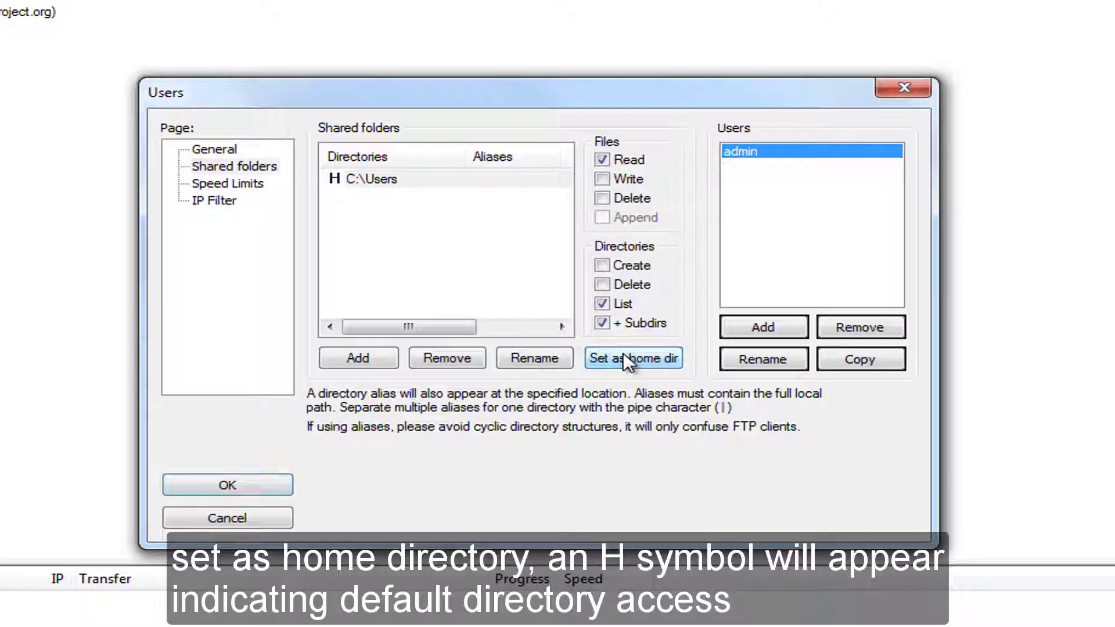
click(602, 180)
click(603, 199)
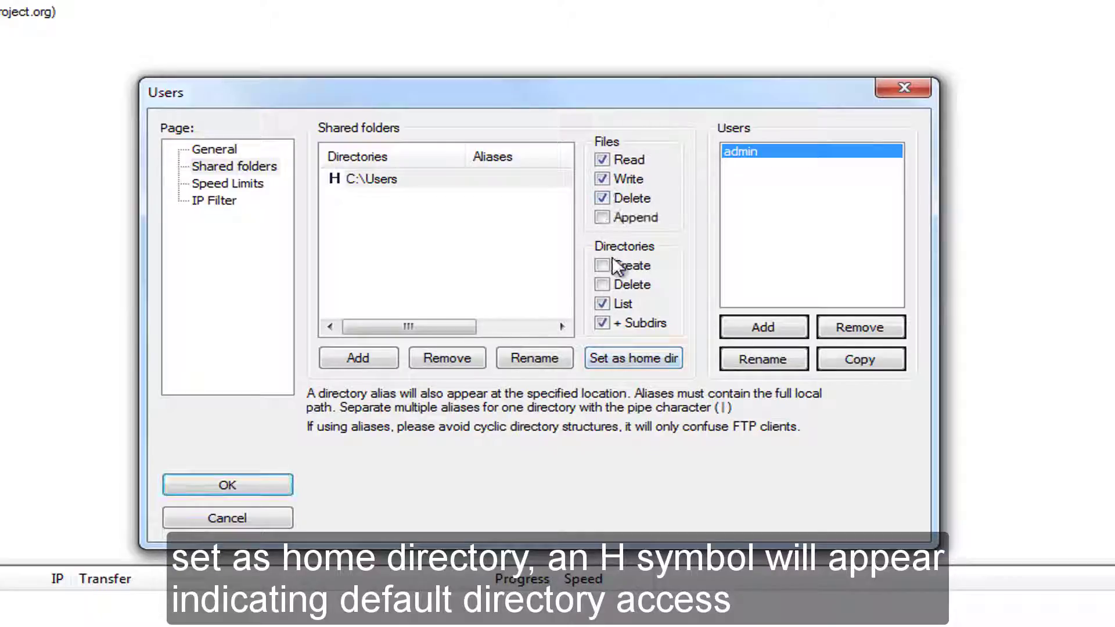
click(602, 266)
click(603, 285)
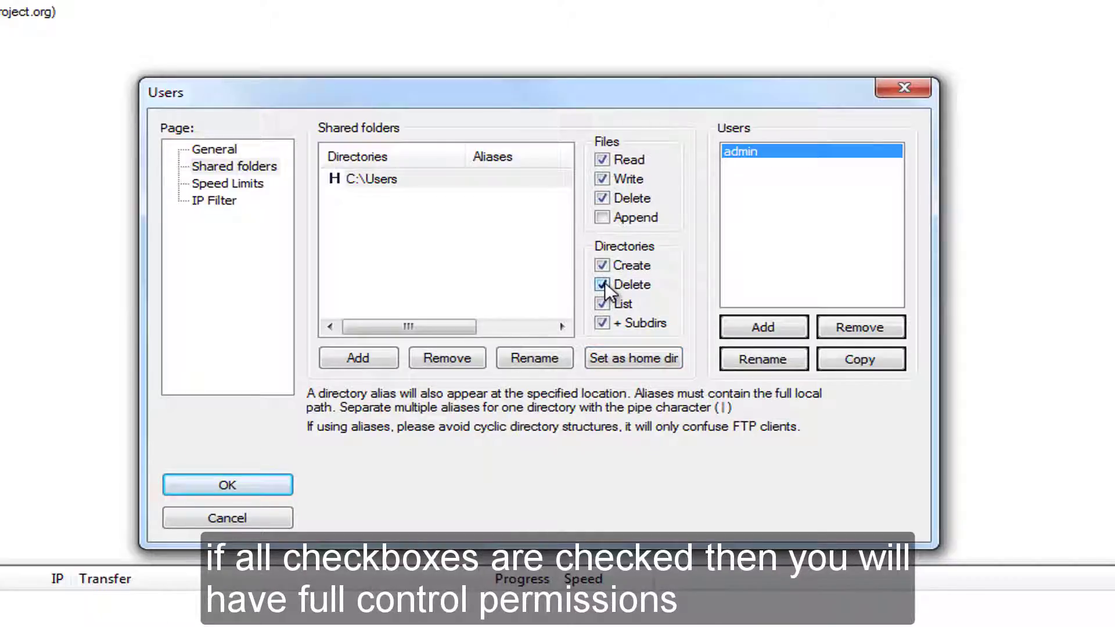
click(785, 325)
Create a user account named 'public' in the Standard Users group.
text(public)
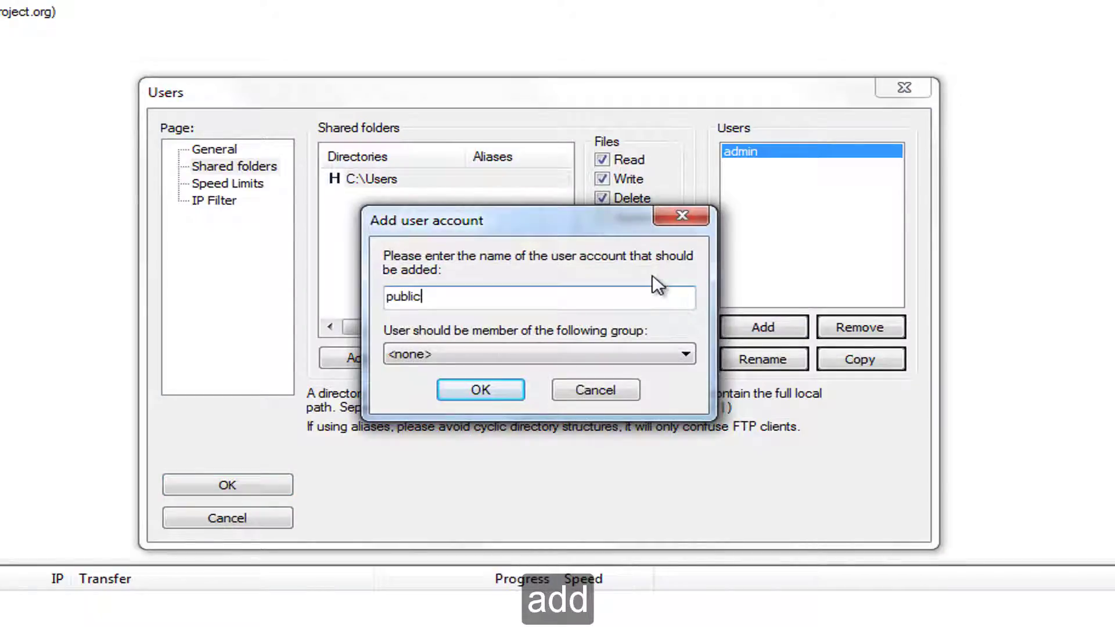
click(638, 346)
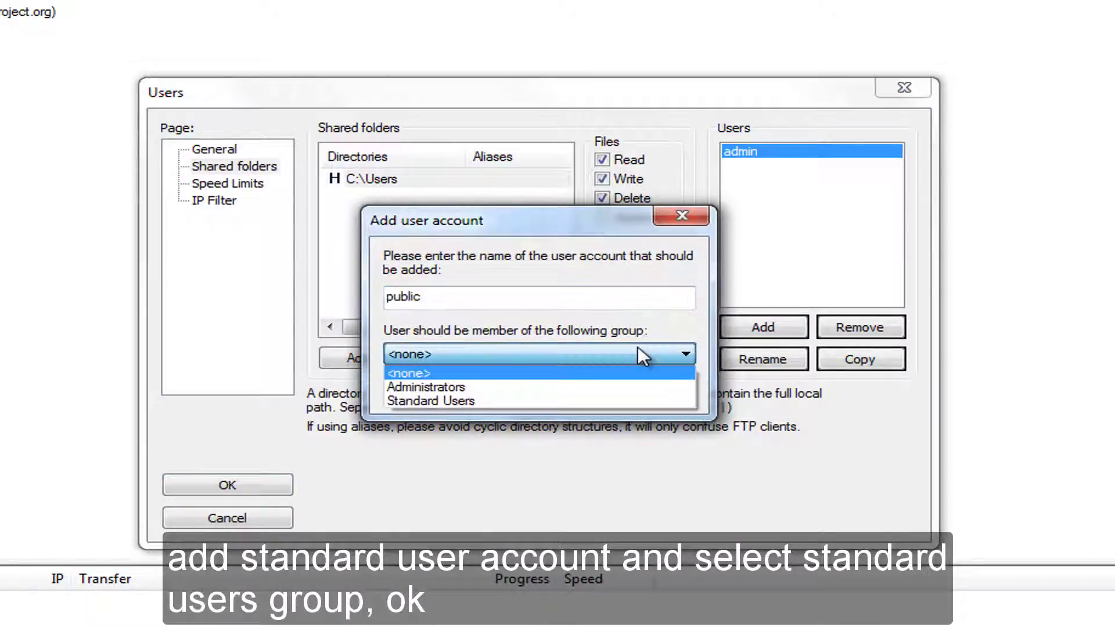
click(642, 399)
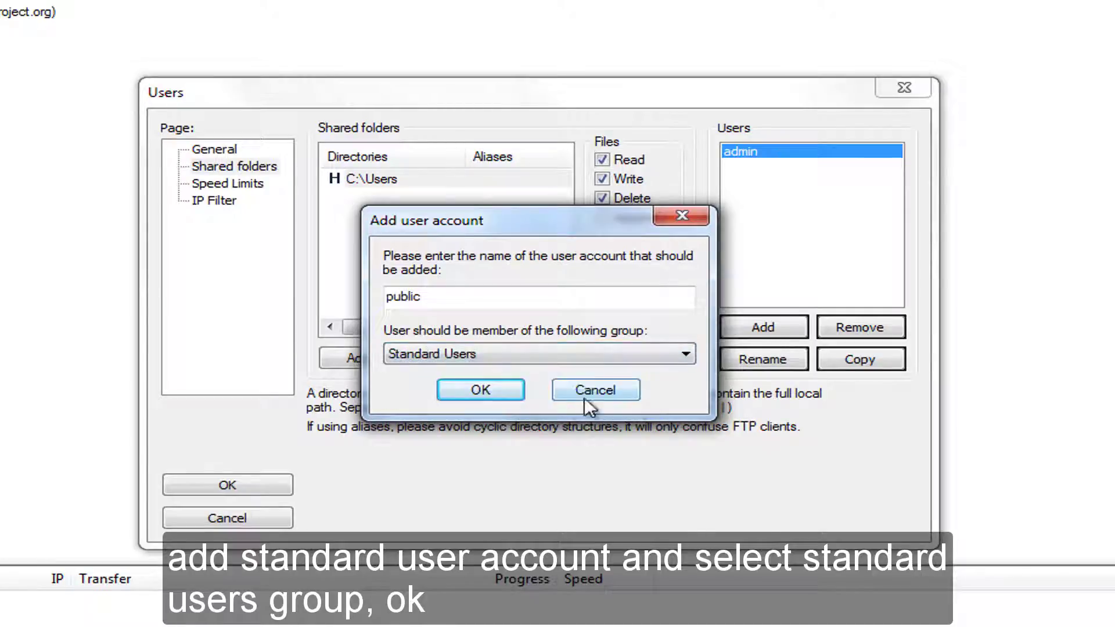
click(520, 392)
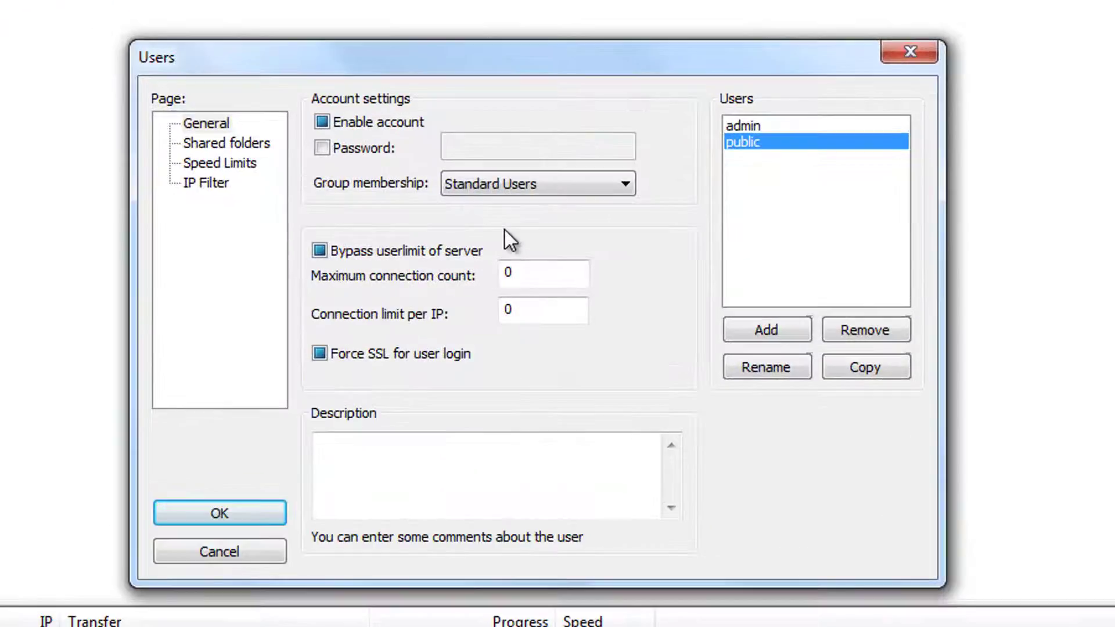
Enable the public account with a password, turn off userlimit bypass and forced SSL, and add 'Standard Users has limited permissions'.
click(323, 123)
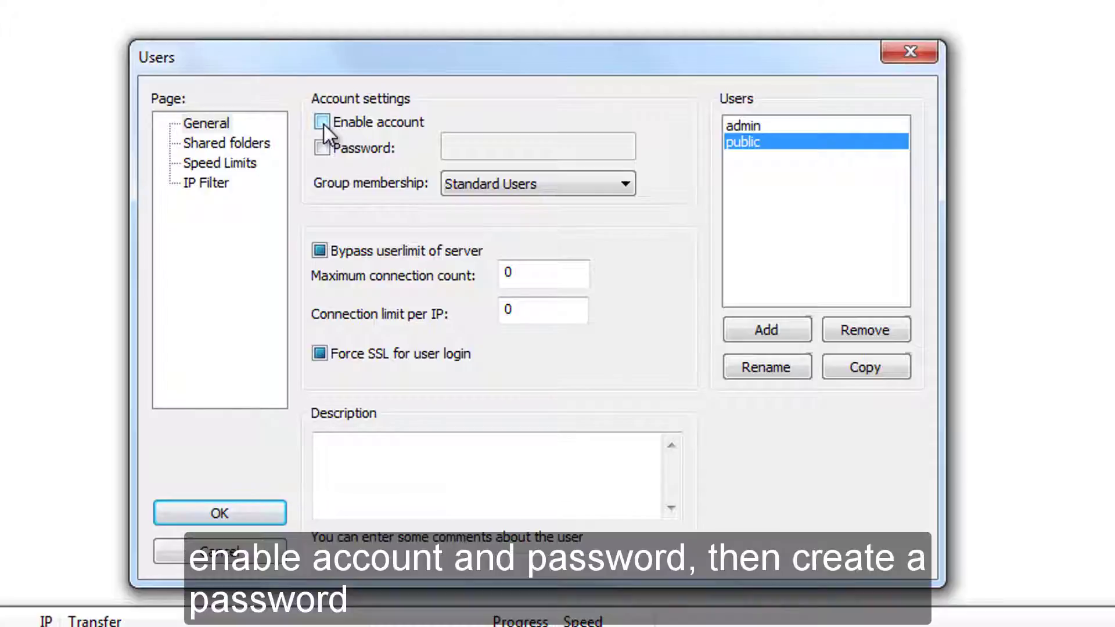
click(322, 147)
click(516, 145)
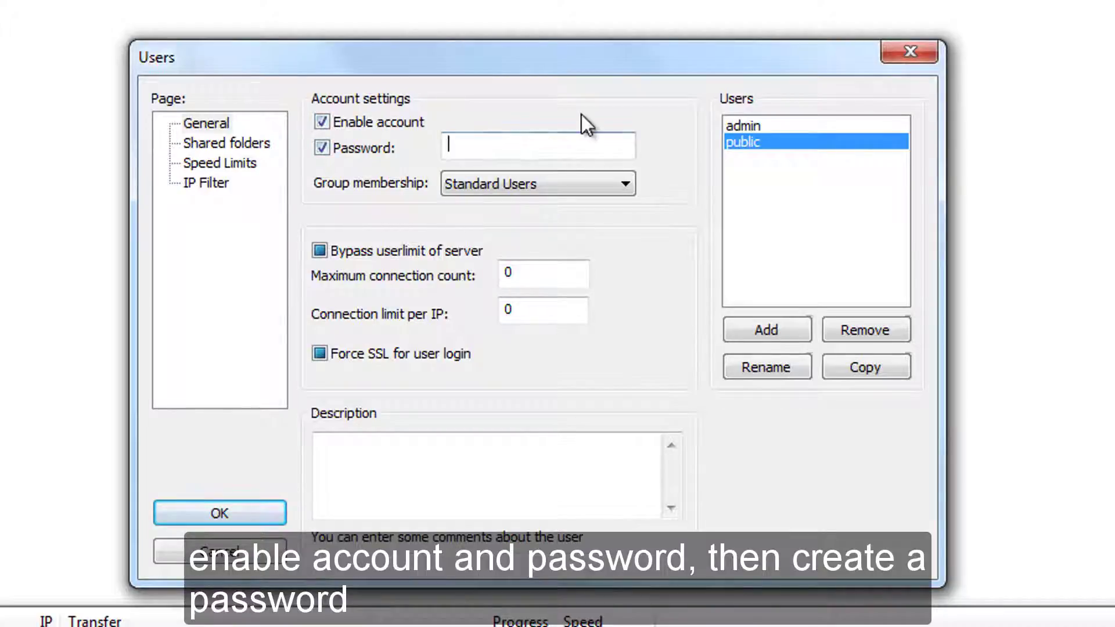
text(••••••••••)
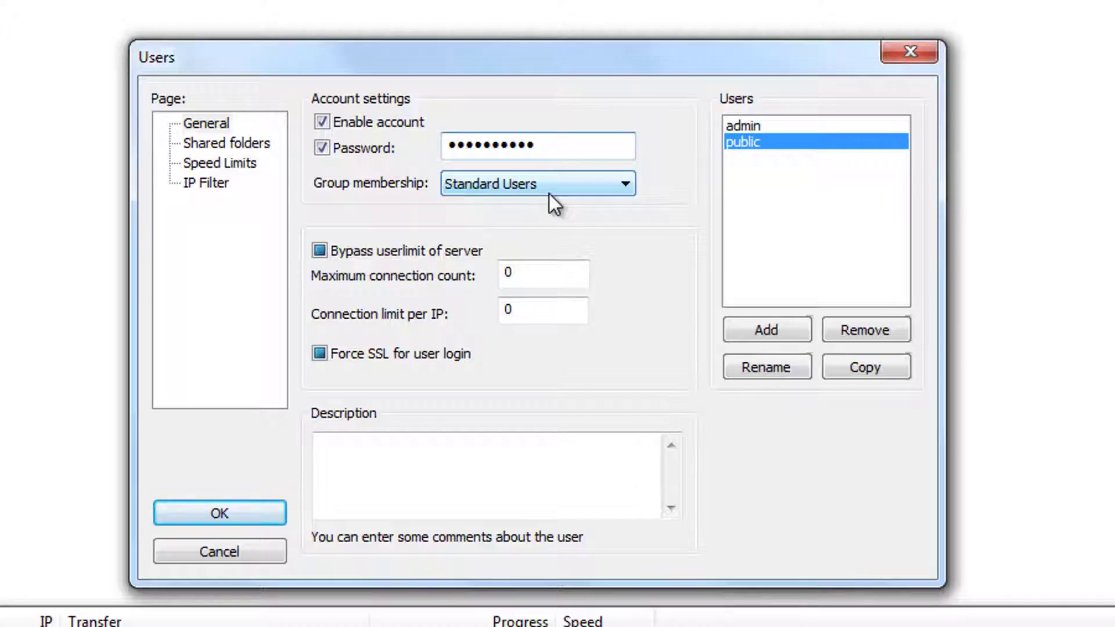
click(320, 251)
click(320, 353)
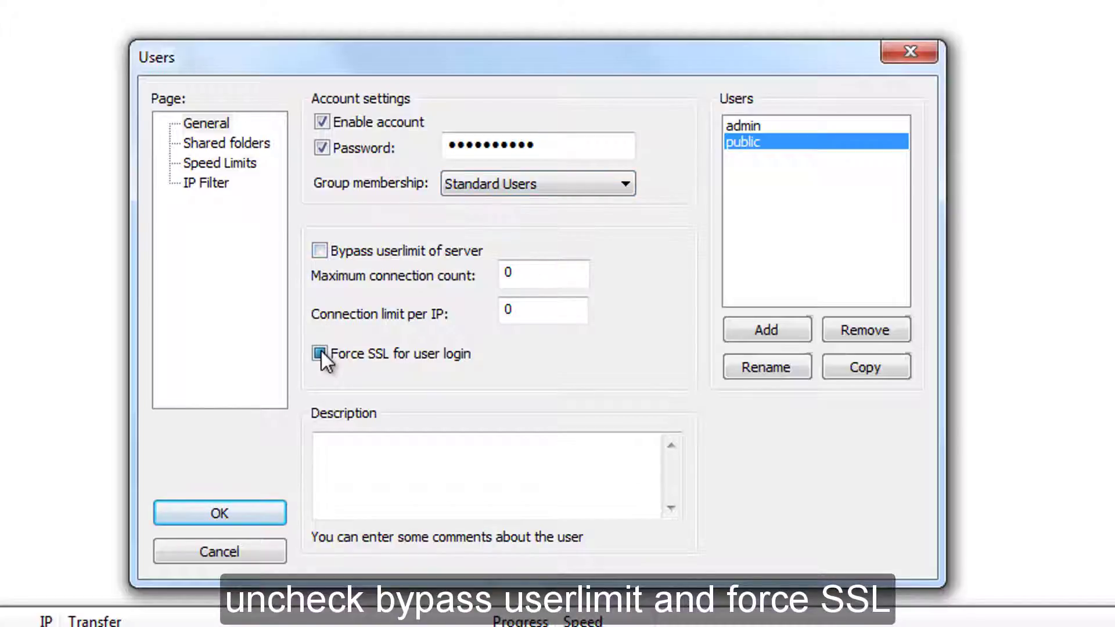
click(361, 445)
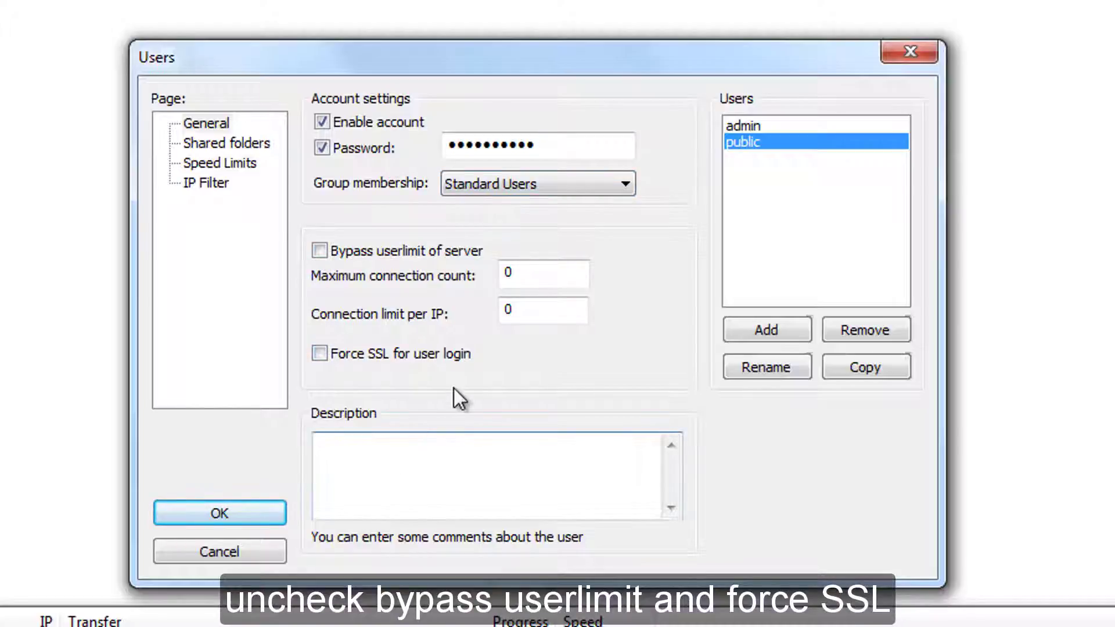
text(Standard Users has limited permissions)
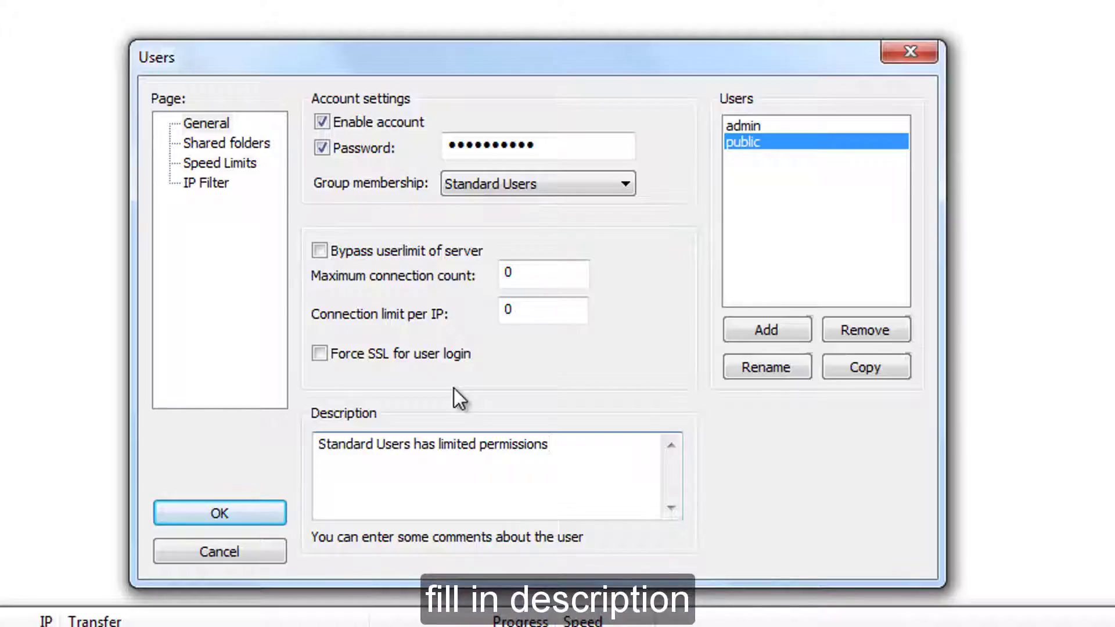
Share C:\Users\Public with write access as the public account's home directory, then save the users.
click(251, 143)
click(367, 369)
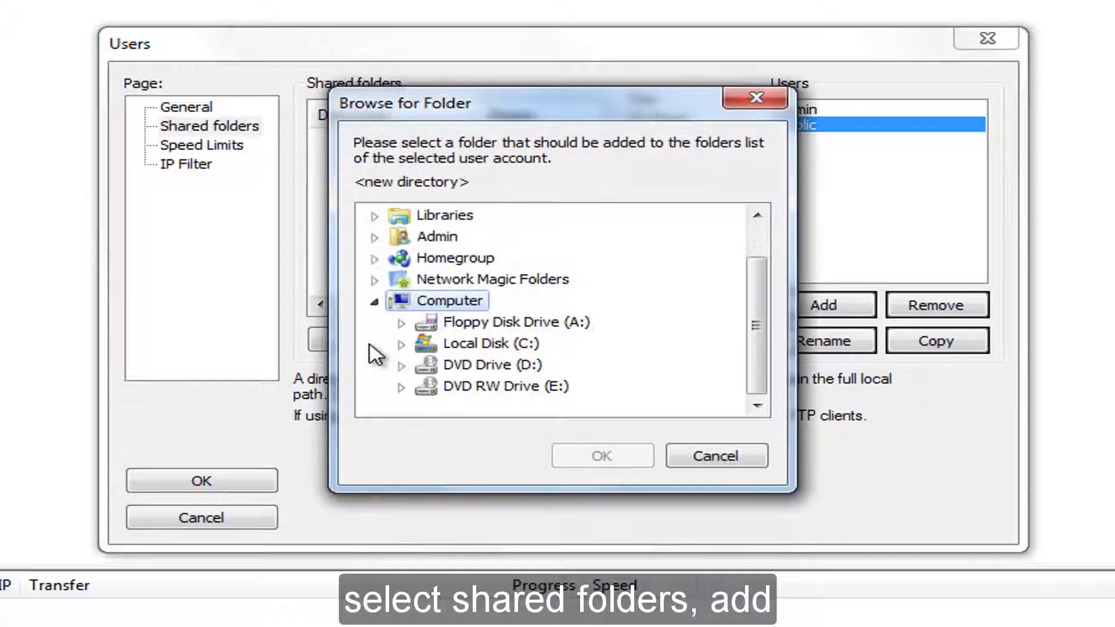
click(402, 343)
click(428, 361)
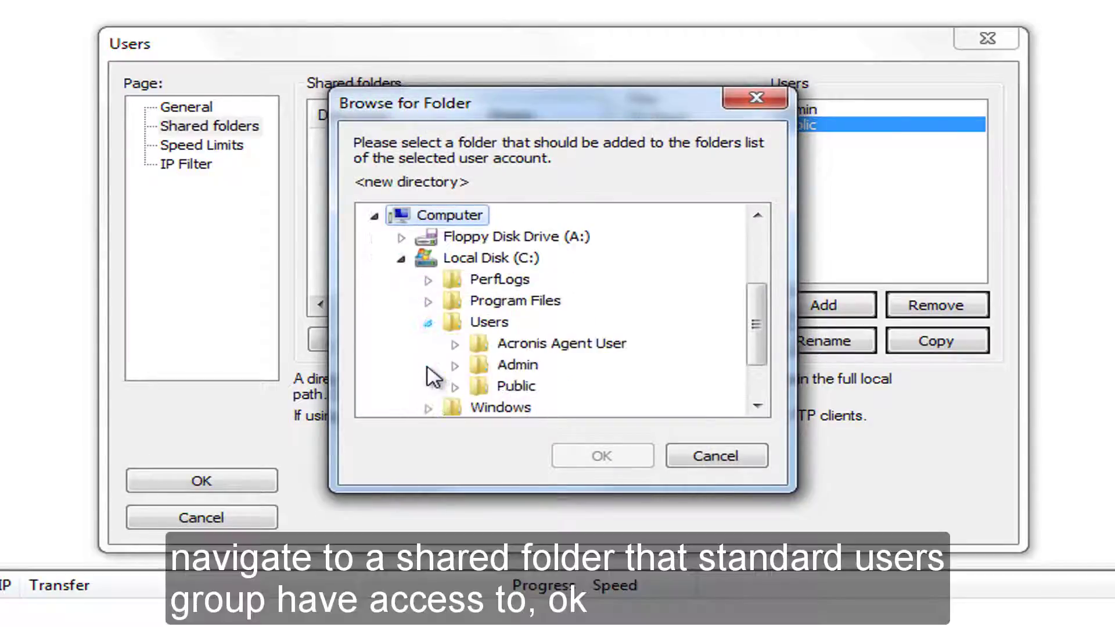
click(456, 388)
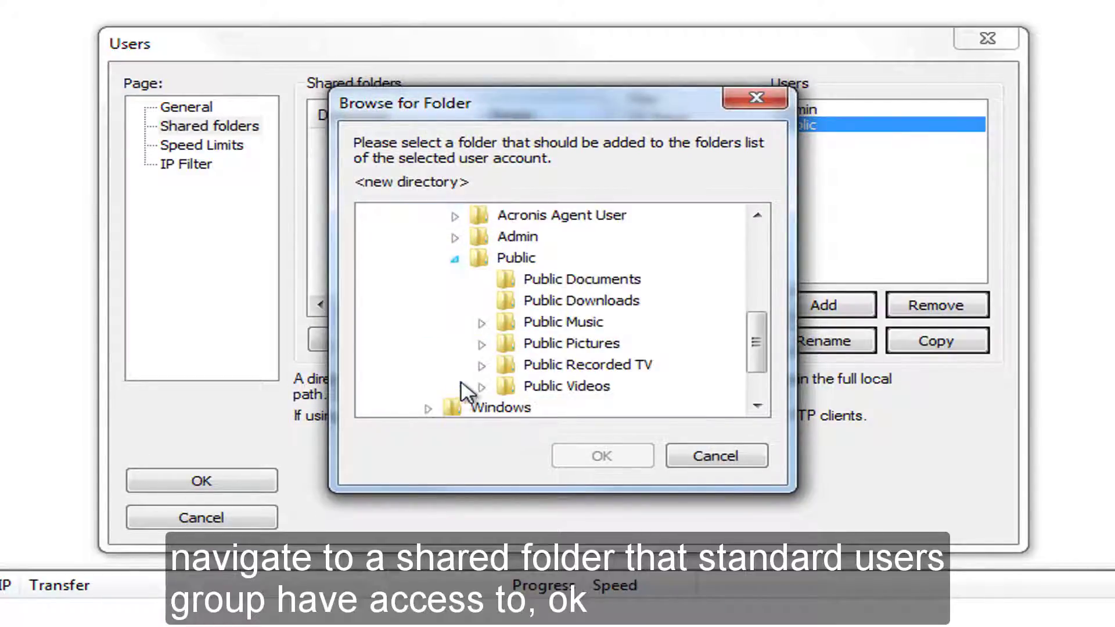
click(516, 260)
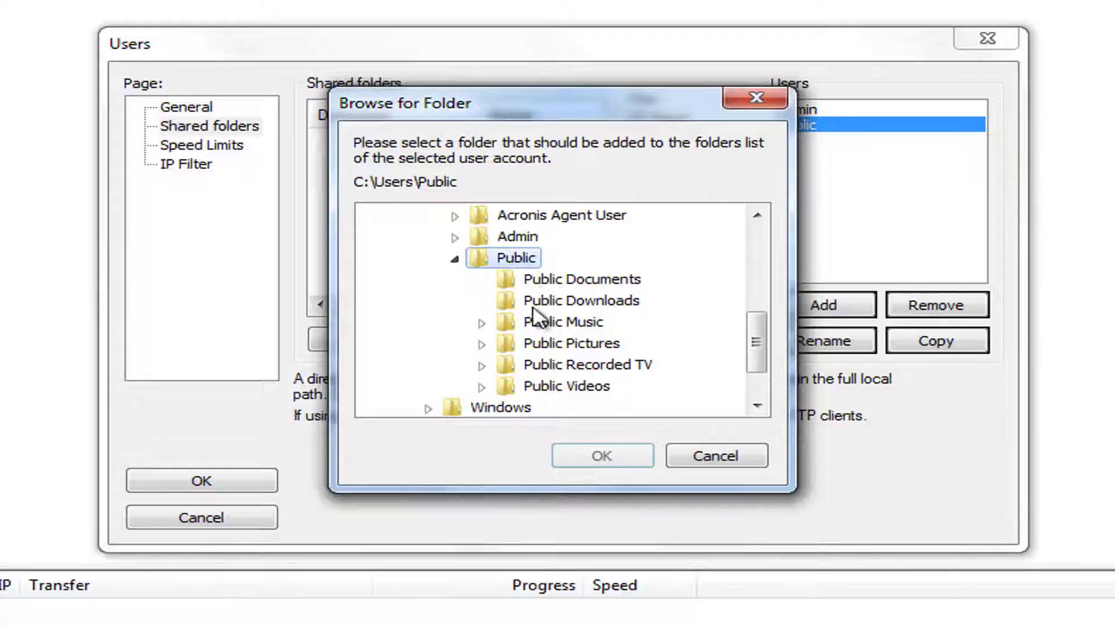
click(625, 461)
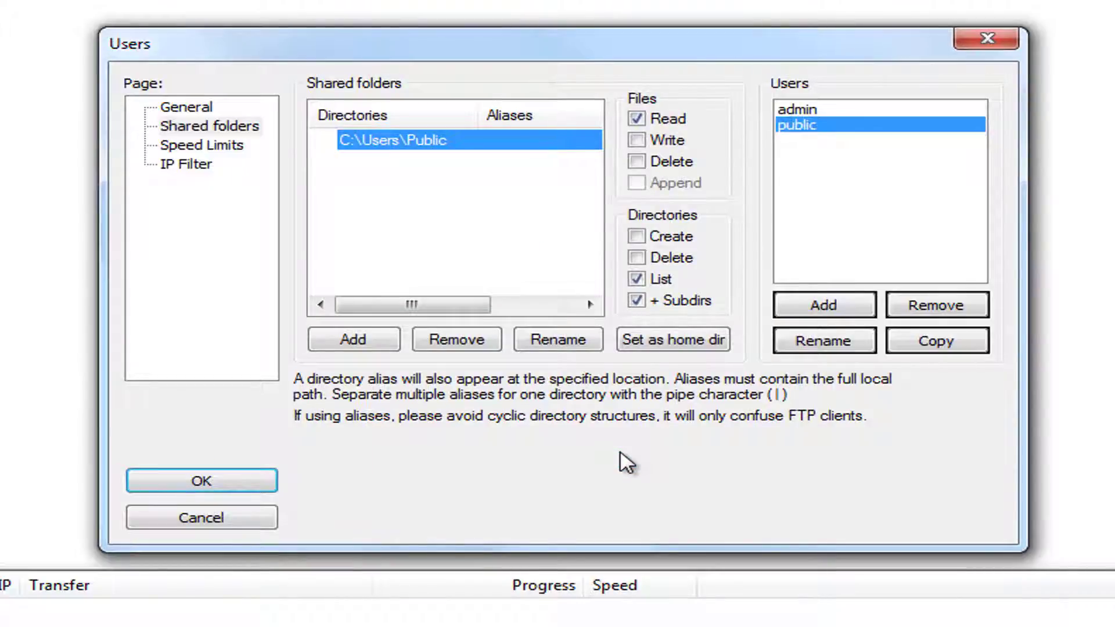
click(637, 141)
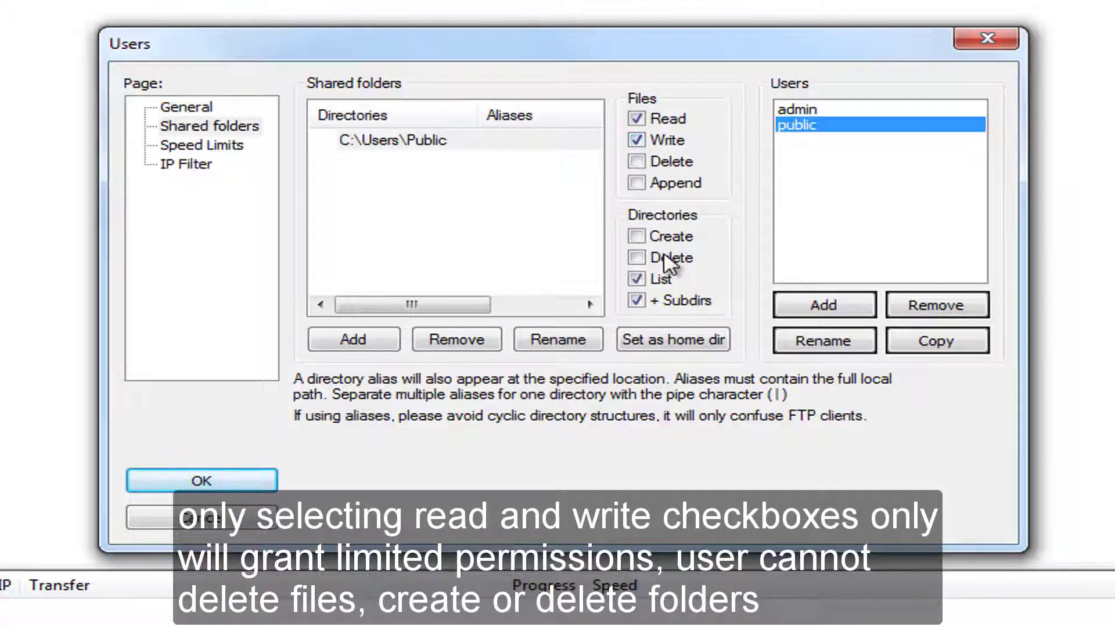
click(417, 145)
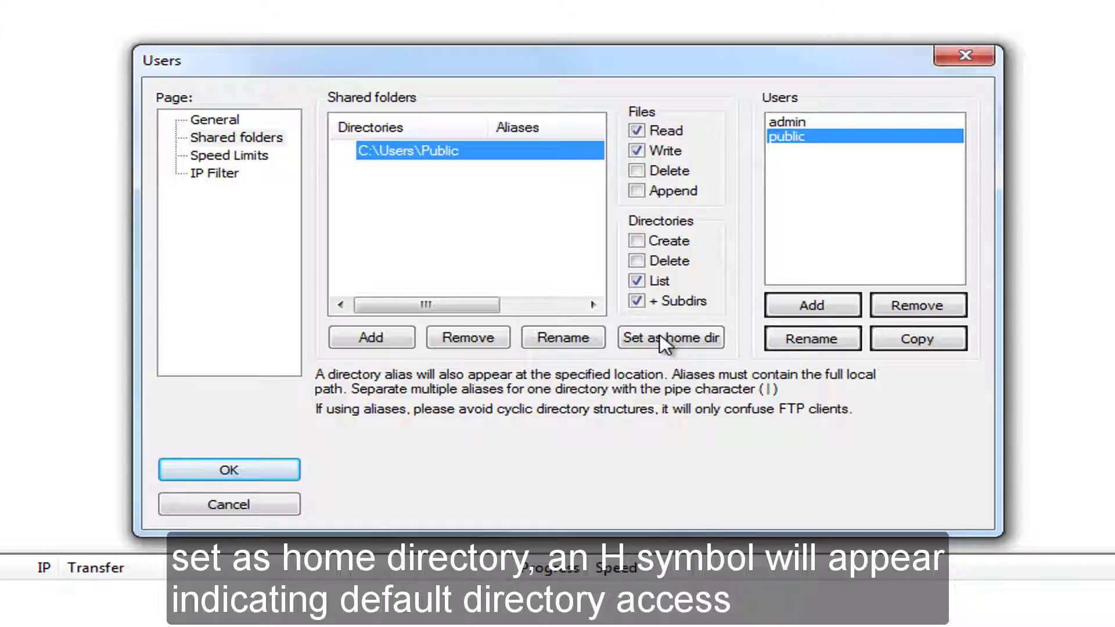
click(665, 338)
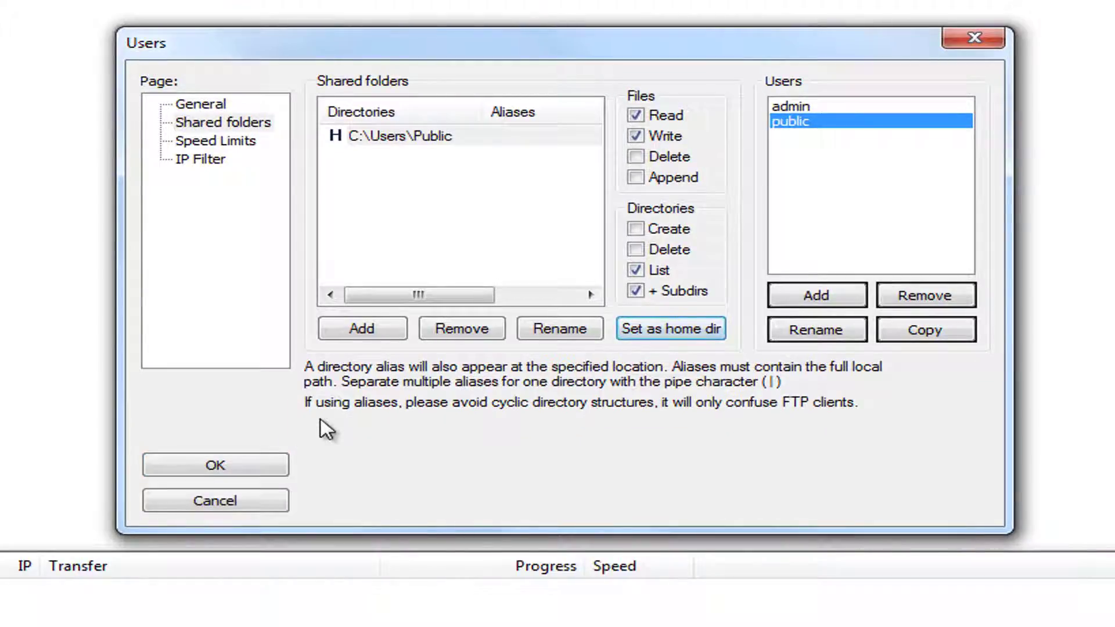
click(261, 472)
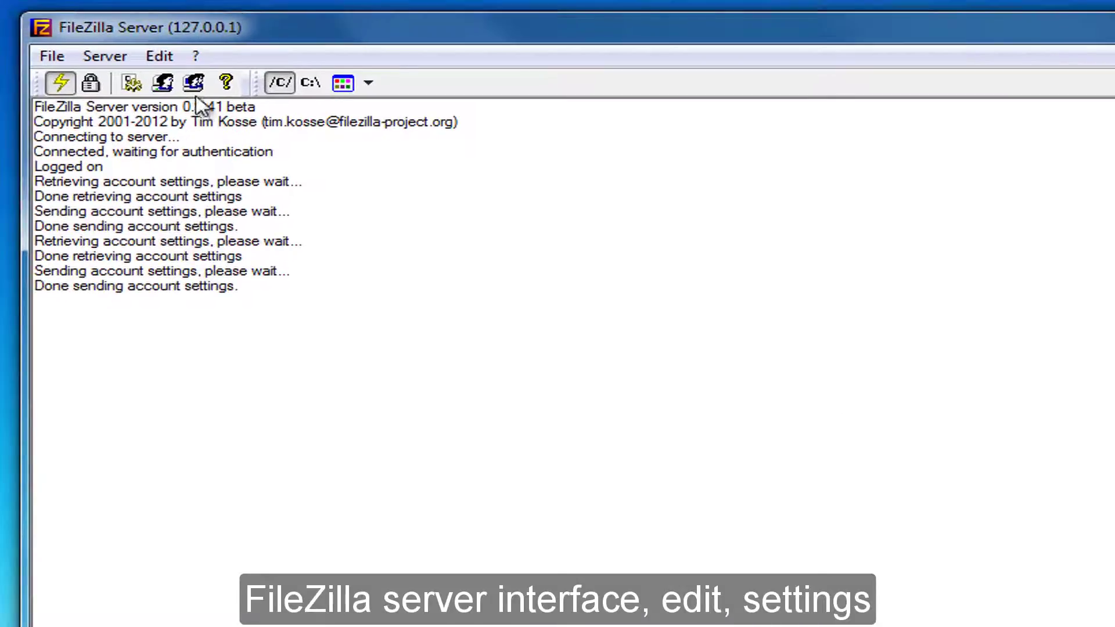
Replace the welcome message with 'Welcome to Cloudtechnexus FTP Server 1' and go to SSL/TLS settings.
click(160, 56)
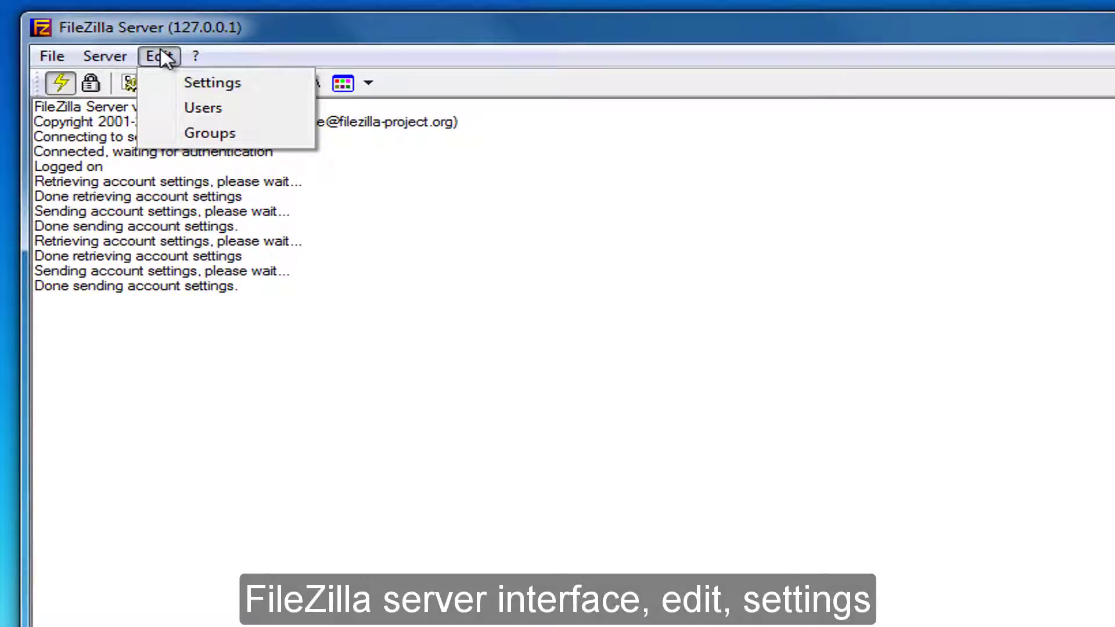
click(181, 84)
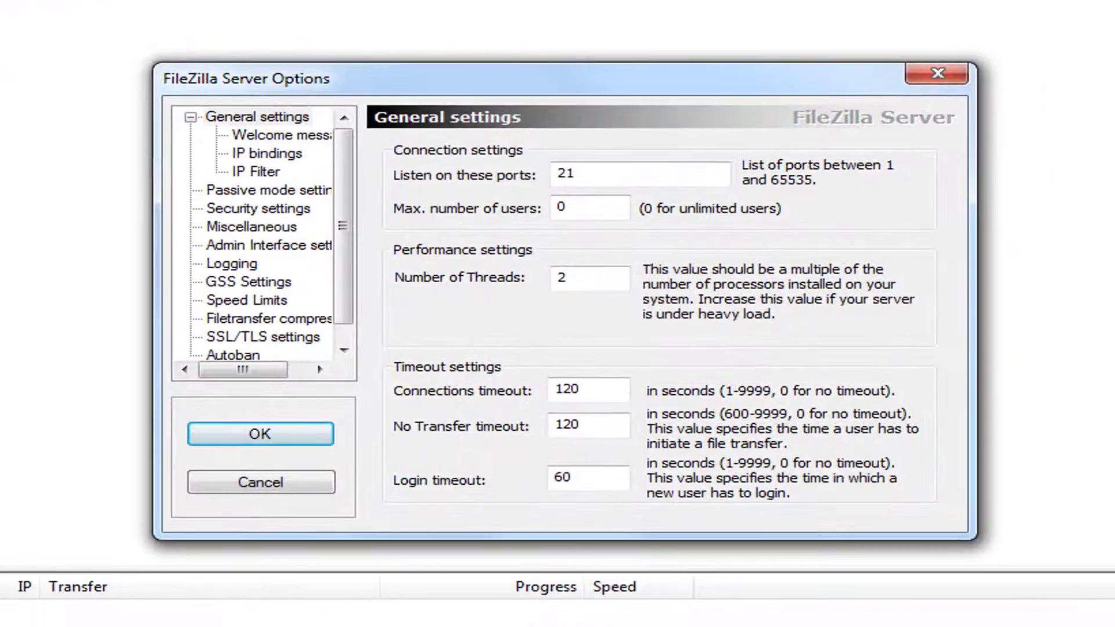
click(324, 140)
drag(733, 321, 386, 289)
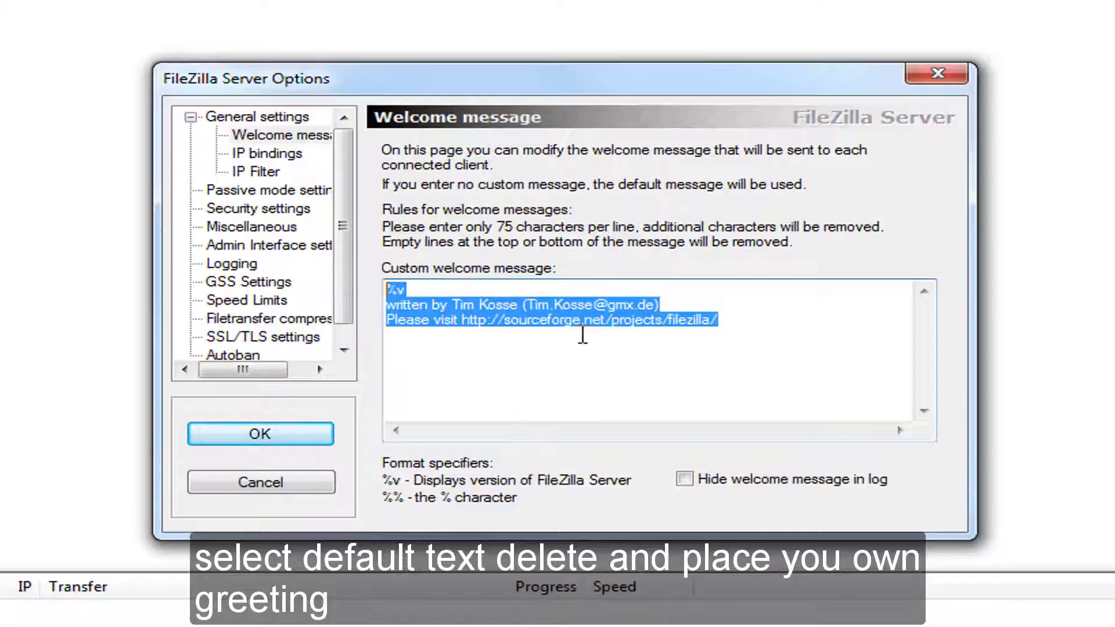
key(Delete)
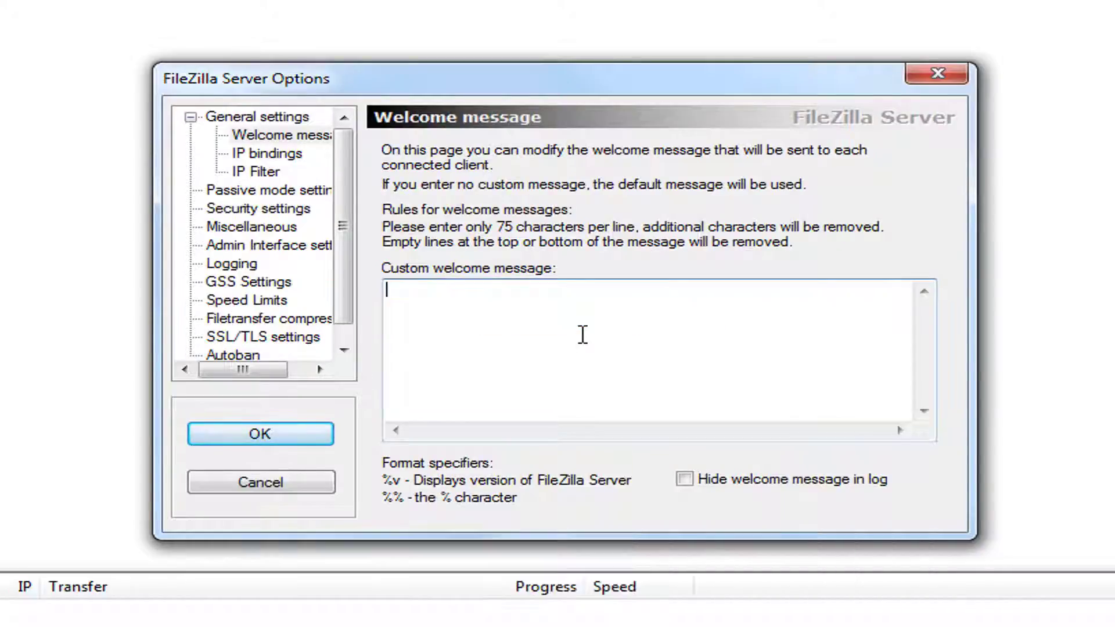
text(Welcome to Cloudtechnexus FTP Server 1)
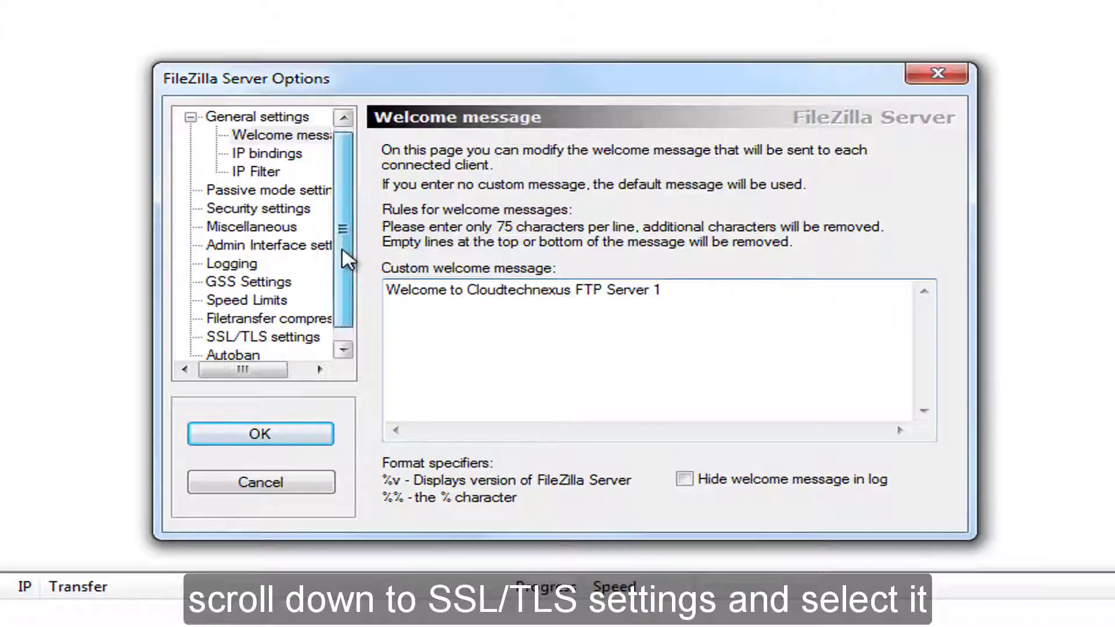
scroll(341, 219, down, 1)
click(222, 321)
Enable FTP over SSL/TLS (FTPS), begin generating a new certificate, then switch to Internet Explorer.
click(421, 248)
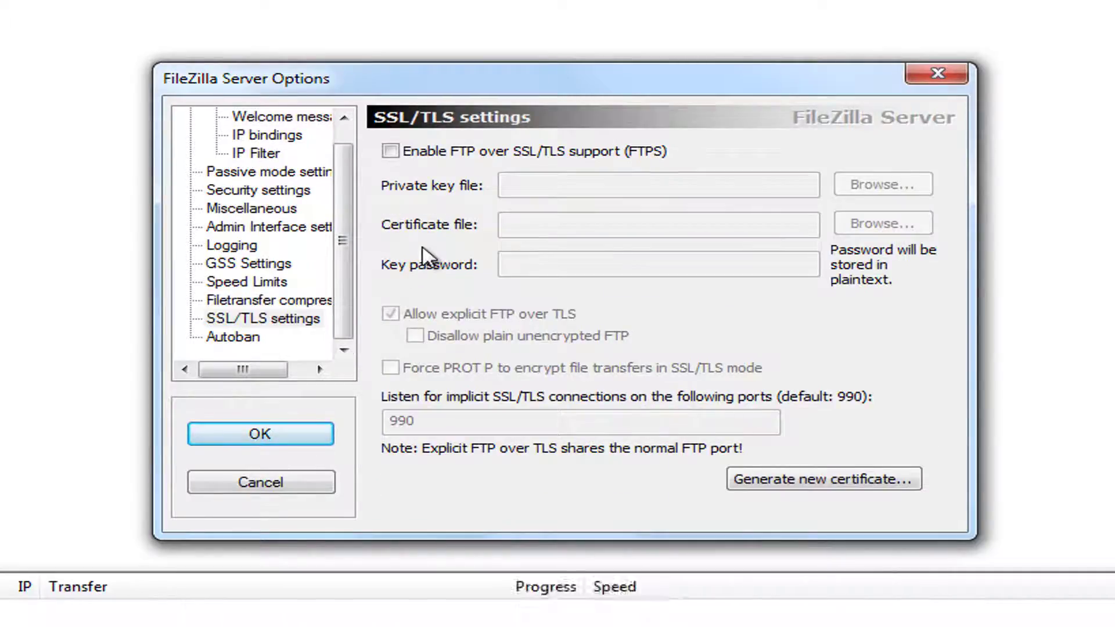
click(391, 151)
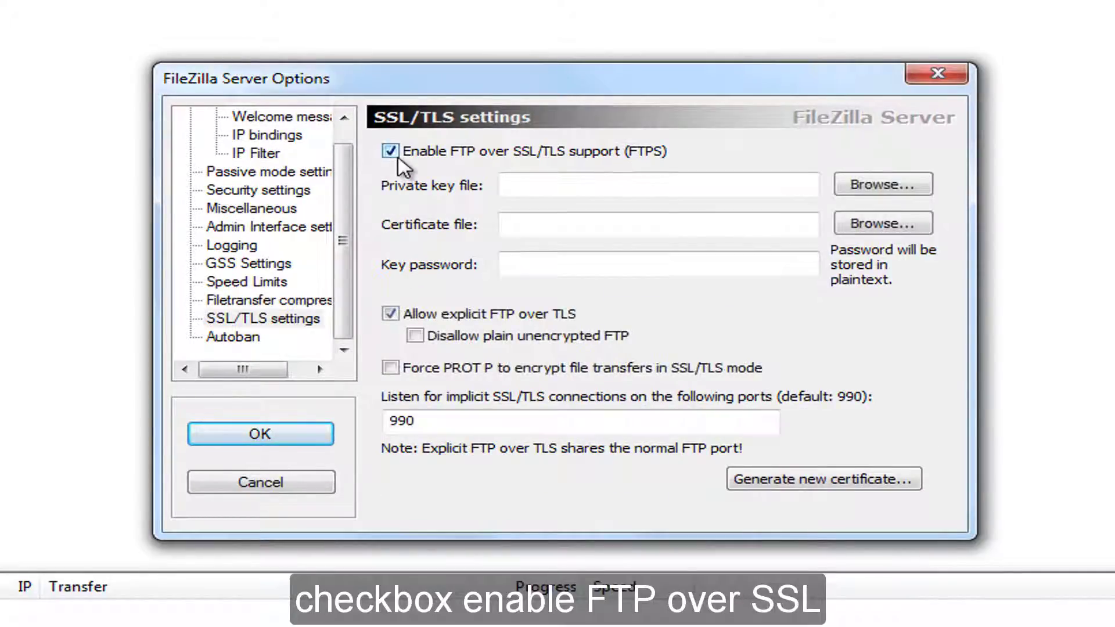
click(816, 487)
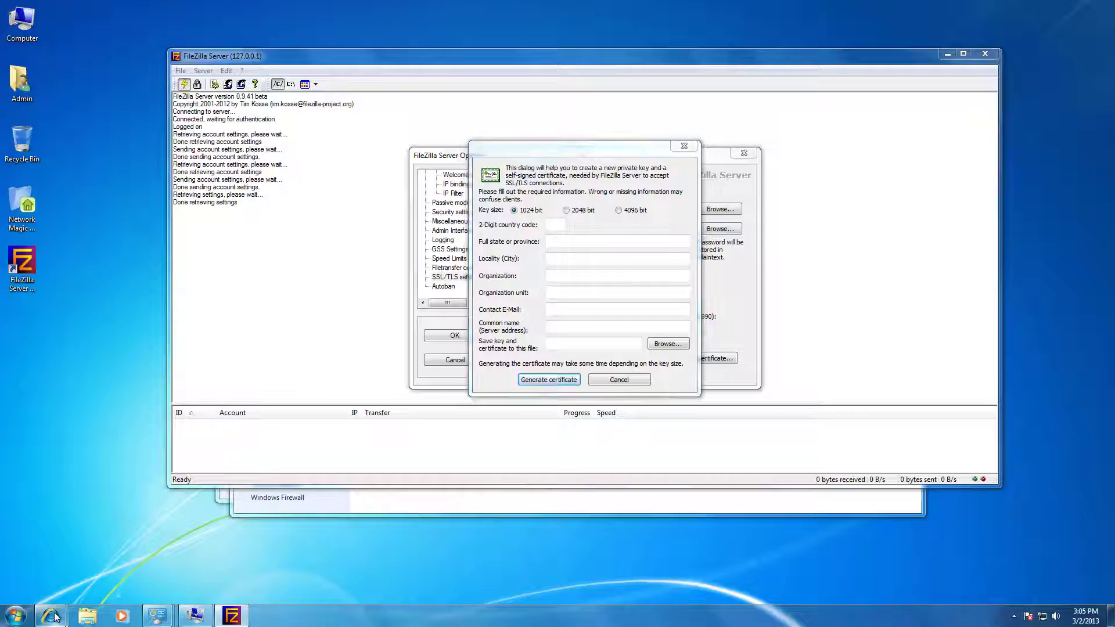
click(56, 616)
click(189, 549)
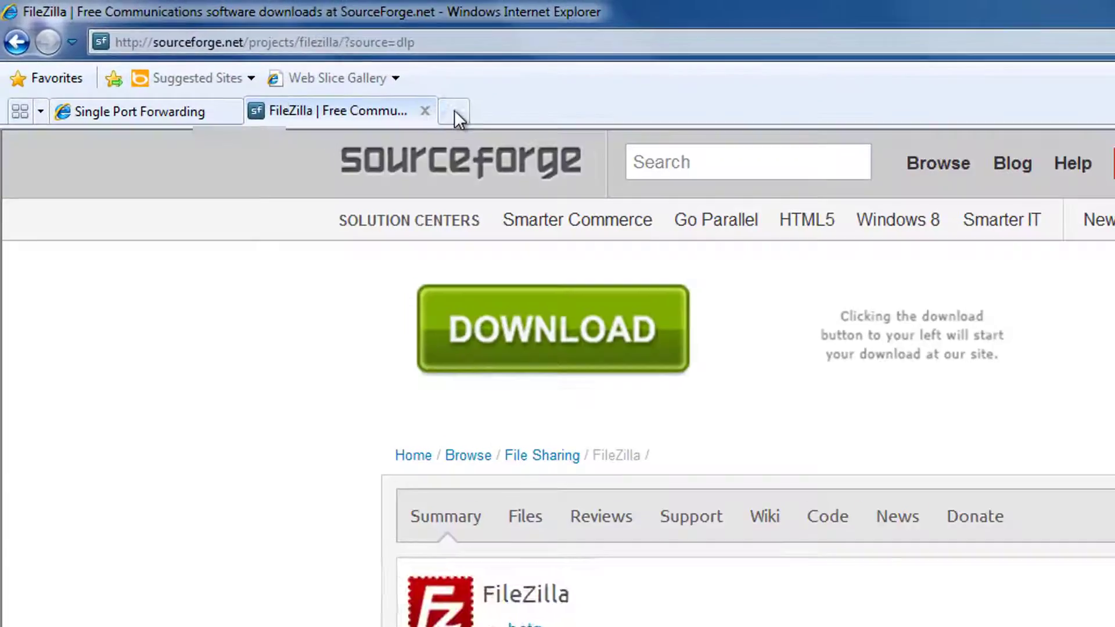
click(379, 92)
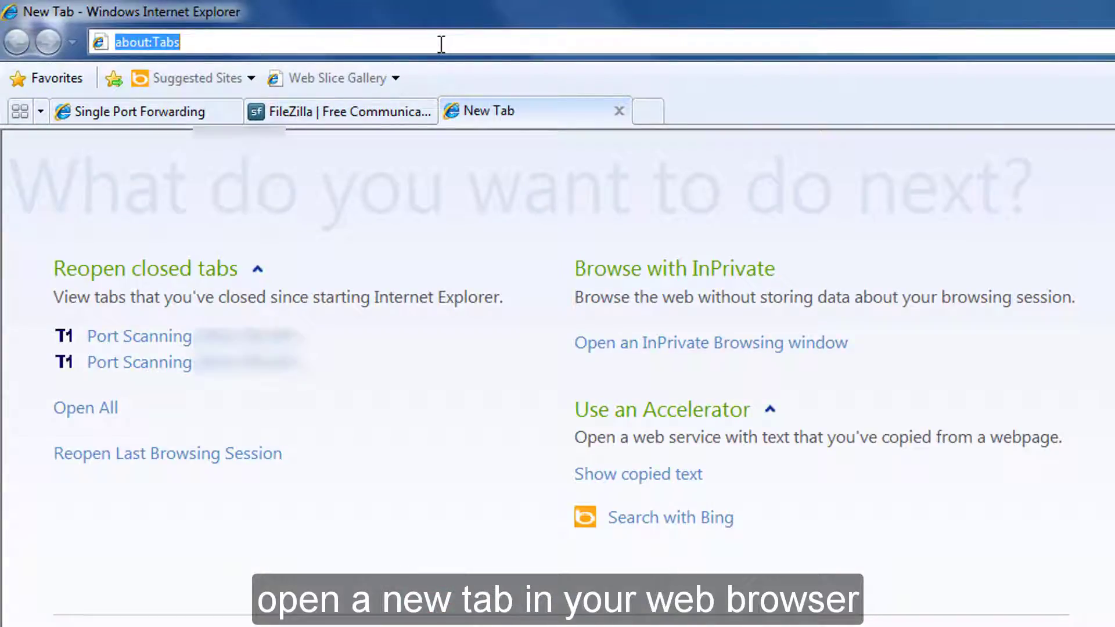
text(http://www.t1shopper.com/tools/port-scan/)
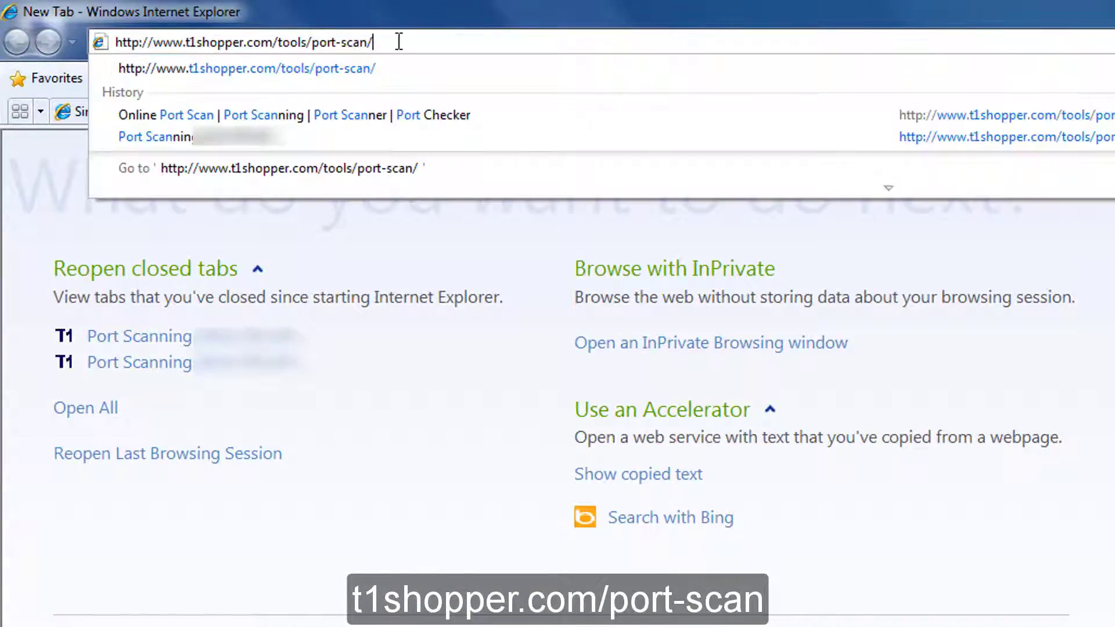
key(Return)
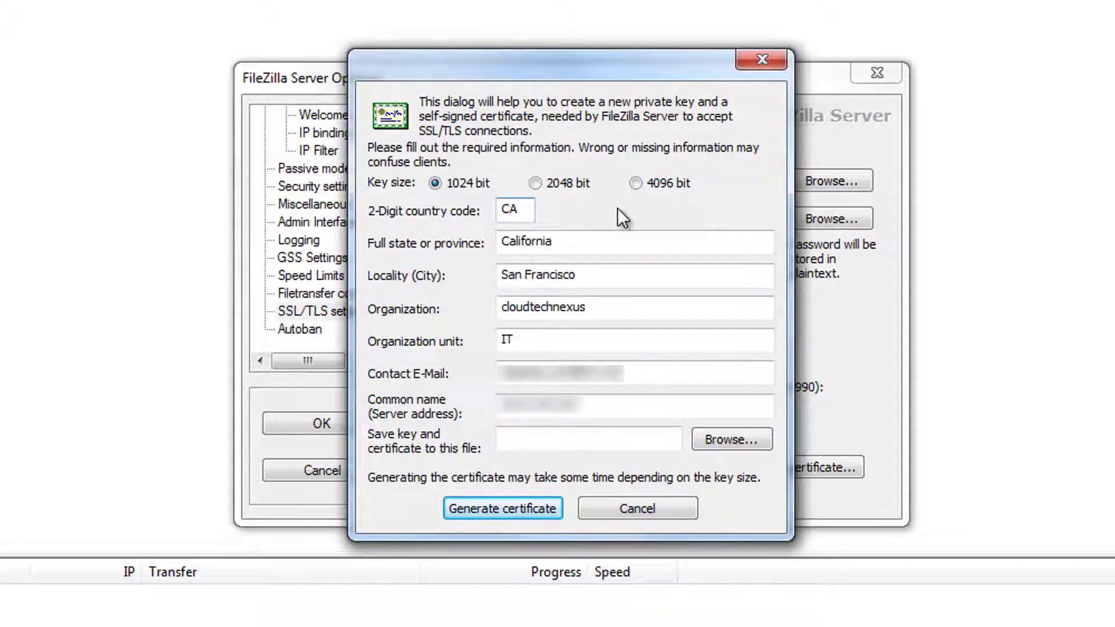
Save the certificate file as FTP_certificate at the root of C:.
click(718, 440)
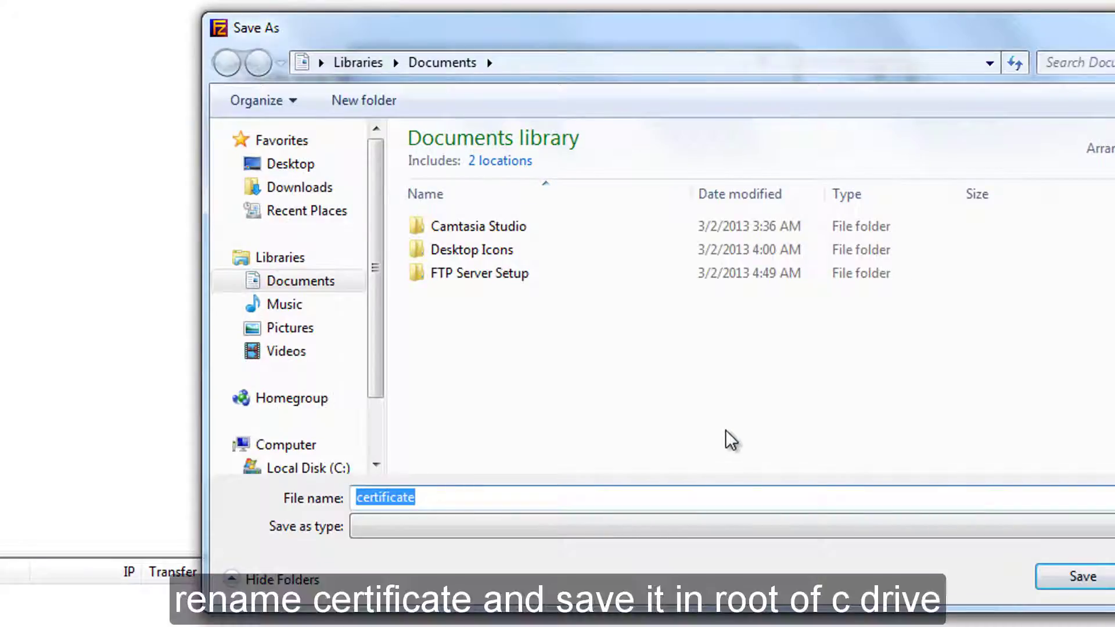
key(Home)
text(FTP_)
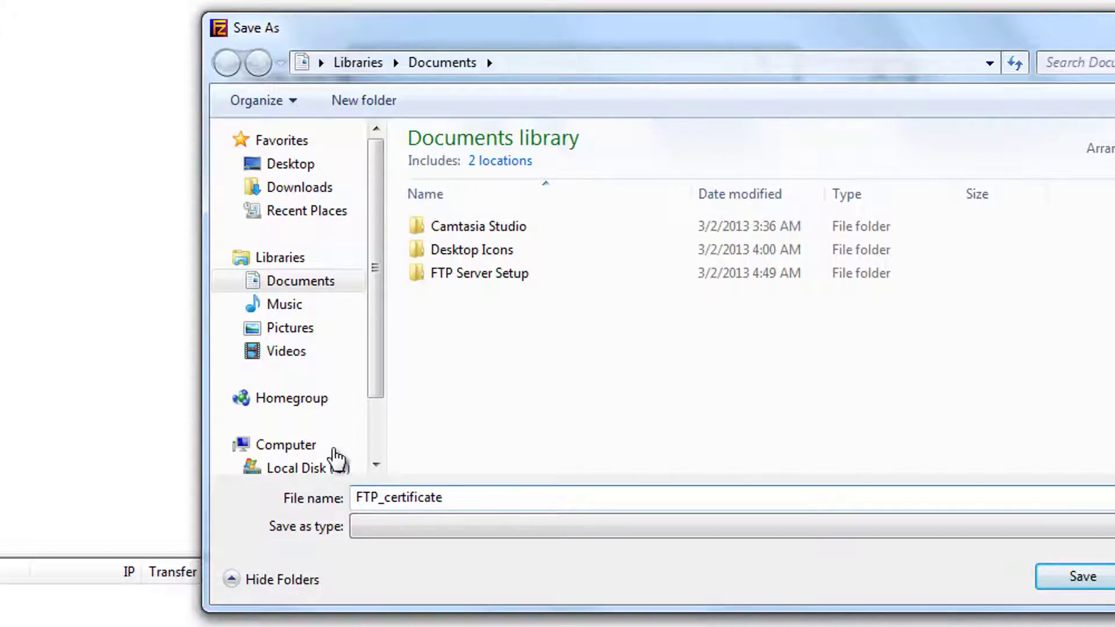
click(306, 468)
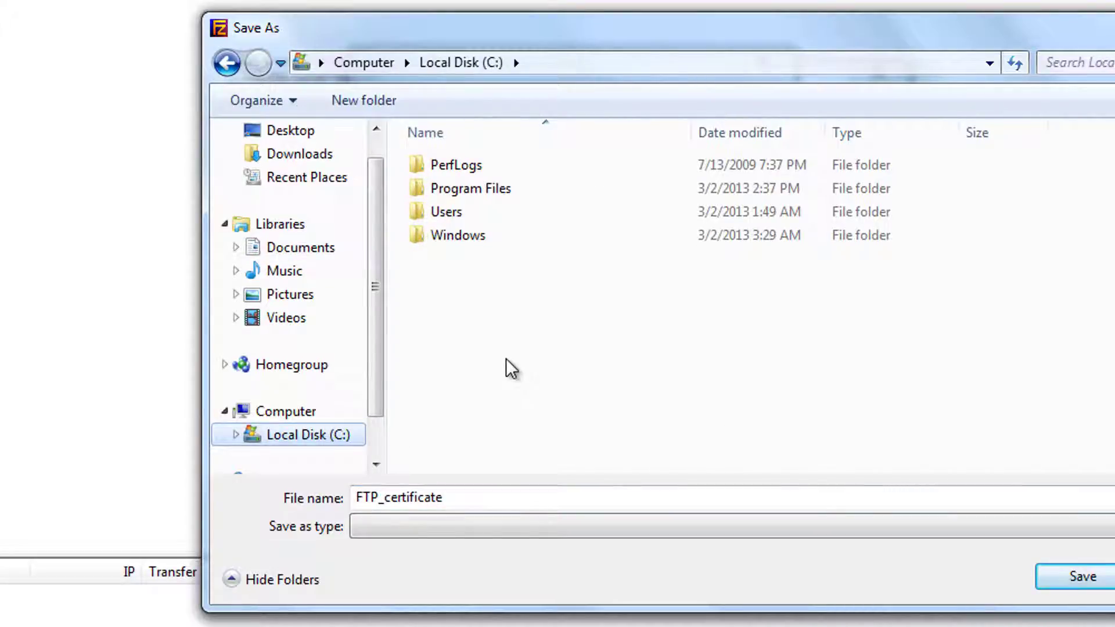
click(1070, 584)
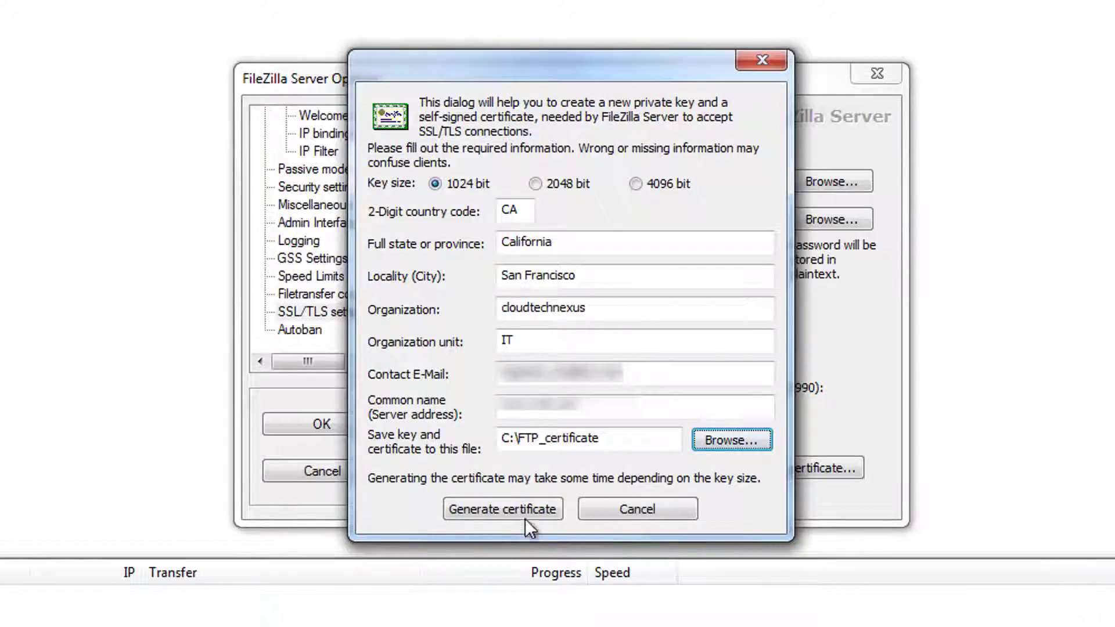
Generate the self-signed certificate and apply it as the FTPS certificate in the server options.
click(518, 508)
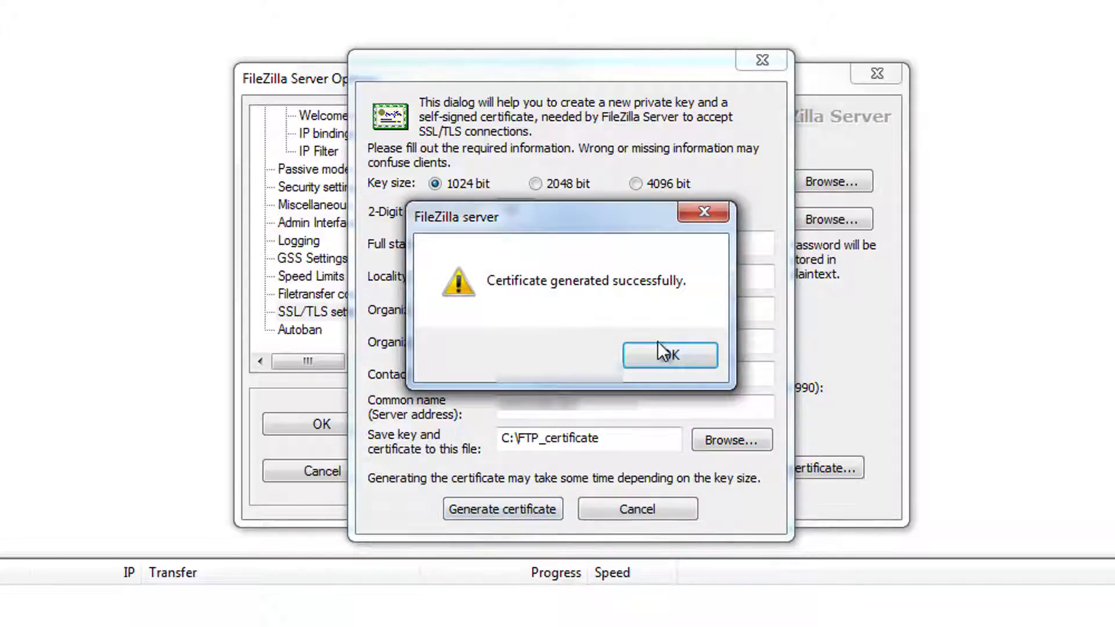
click(657, 353)
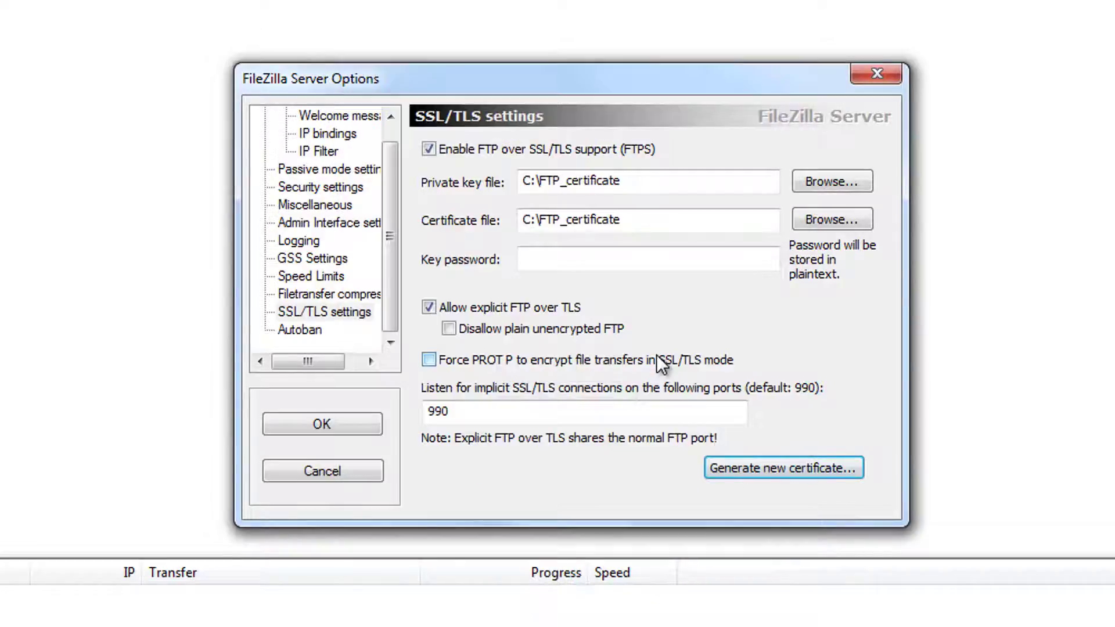
click(347, 419)
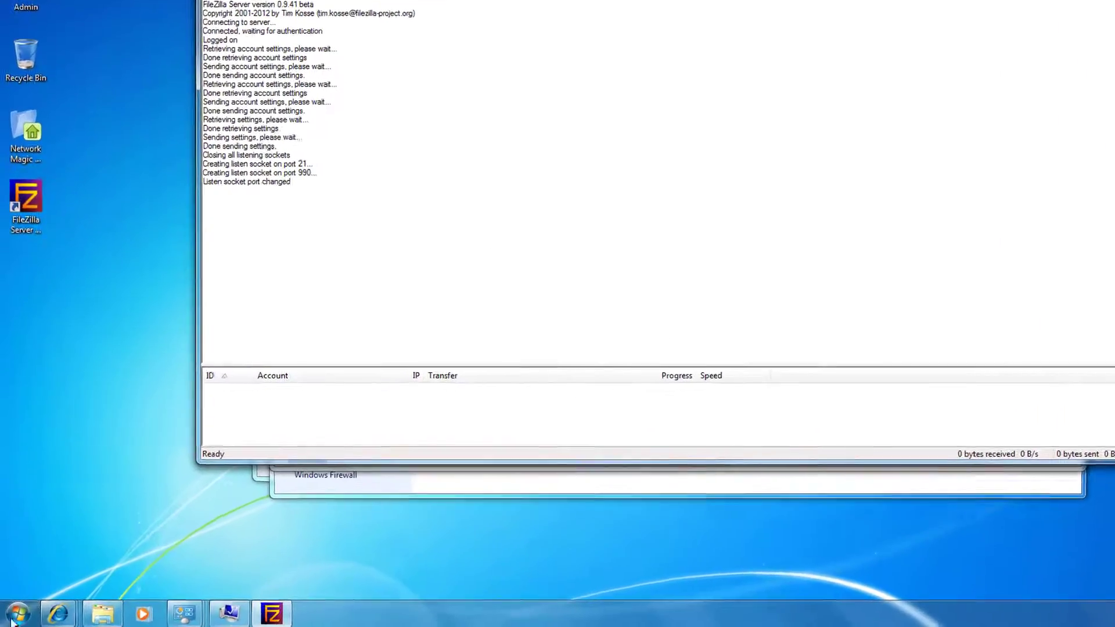
Find and open Power Options through a Start menu search for 'power options'.
click(20, 613)
click(58, 575)
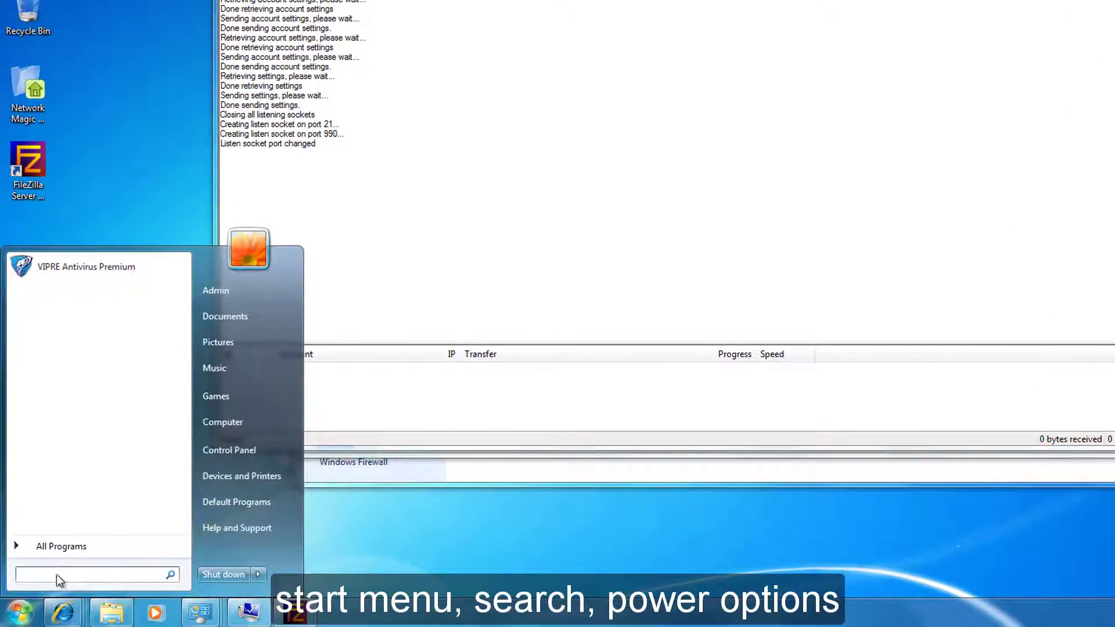
text(power optio)
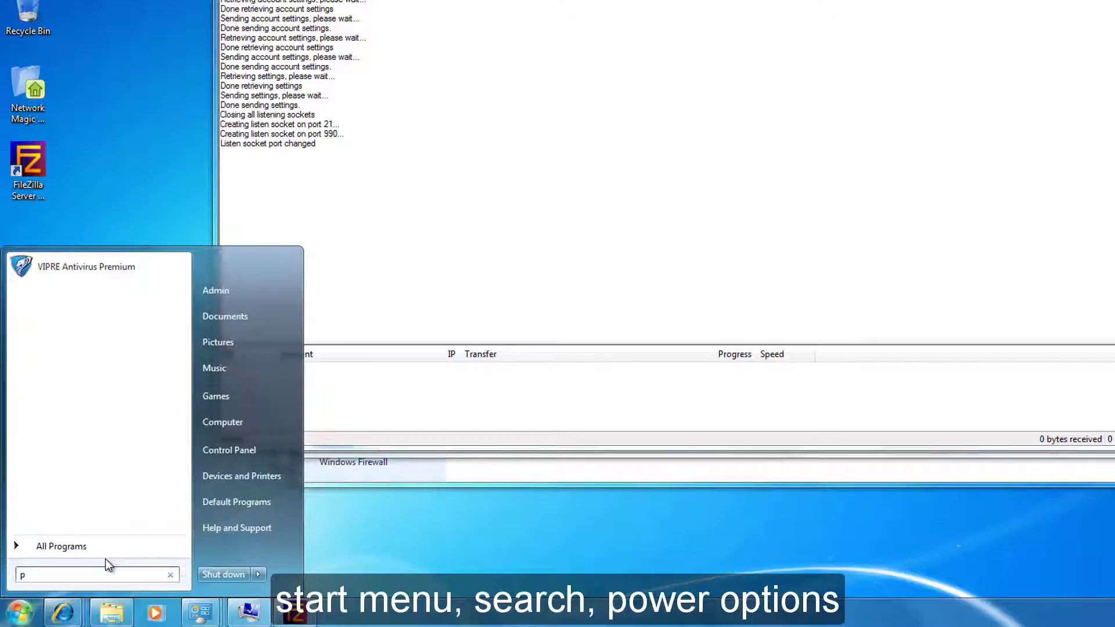
text(ns)
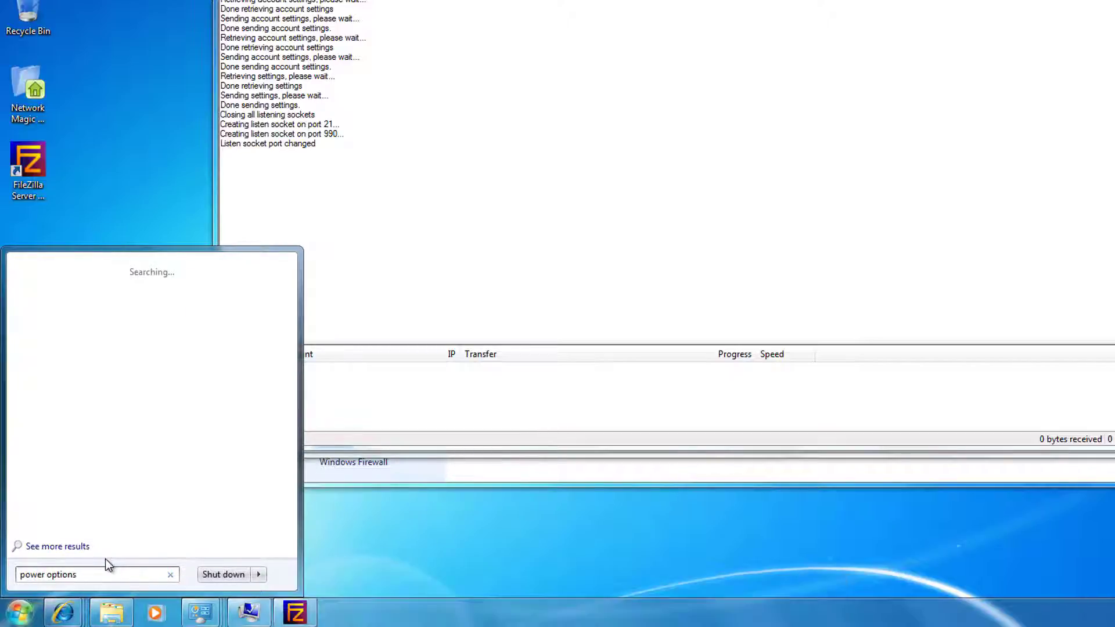
click(75, 291)
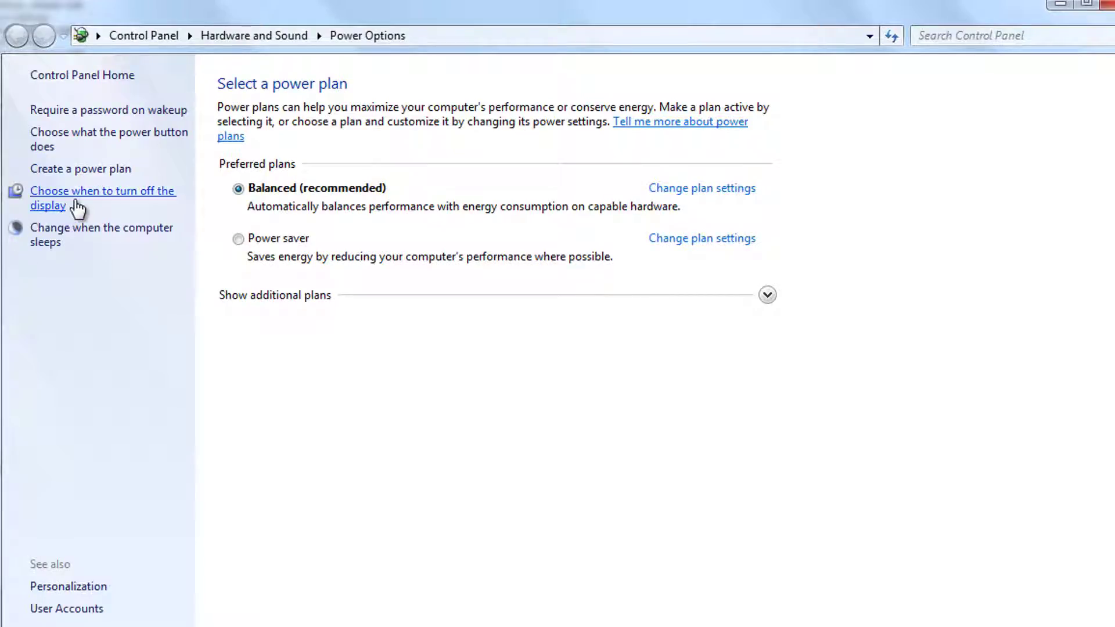
Set the Balanced plan's sleep timeout to Never, save, verify it, and close Control Panel.
click(102, 227)
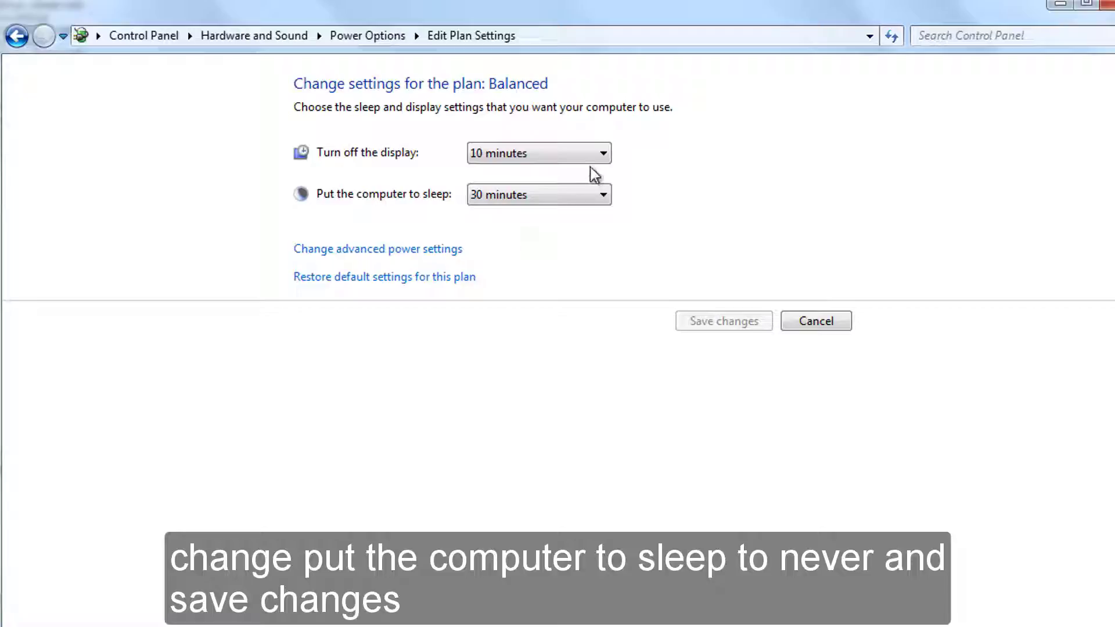
click(604, 195)
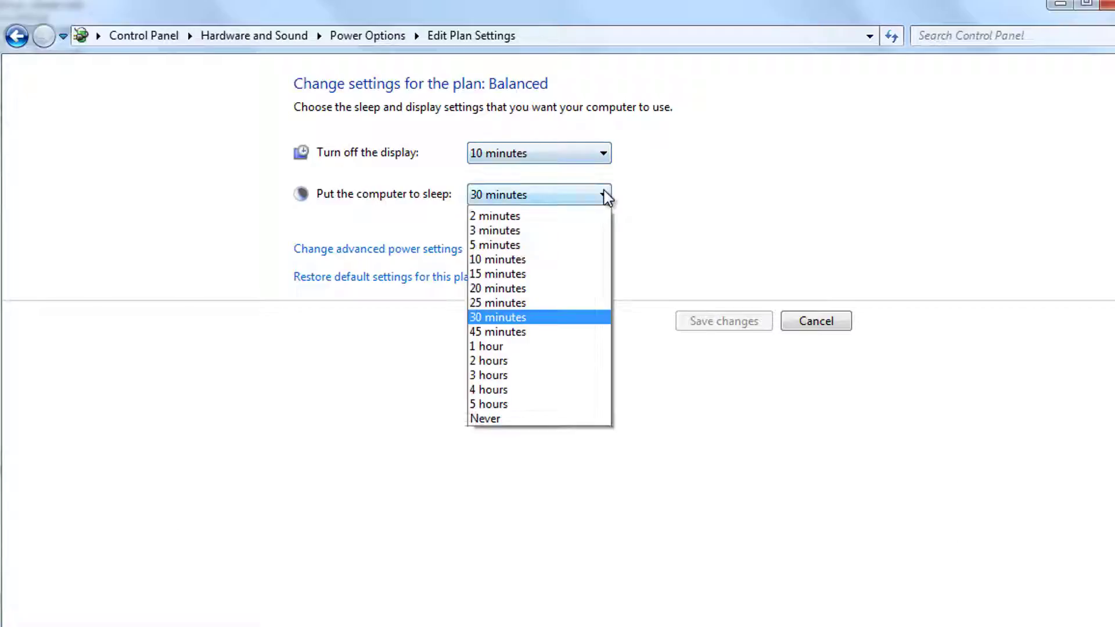
click(572, 432)
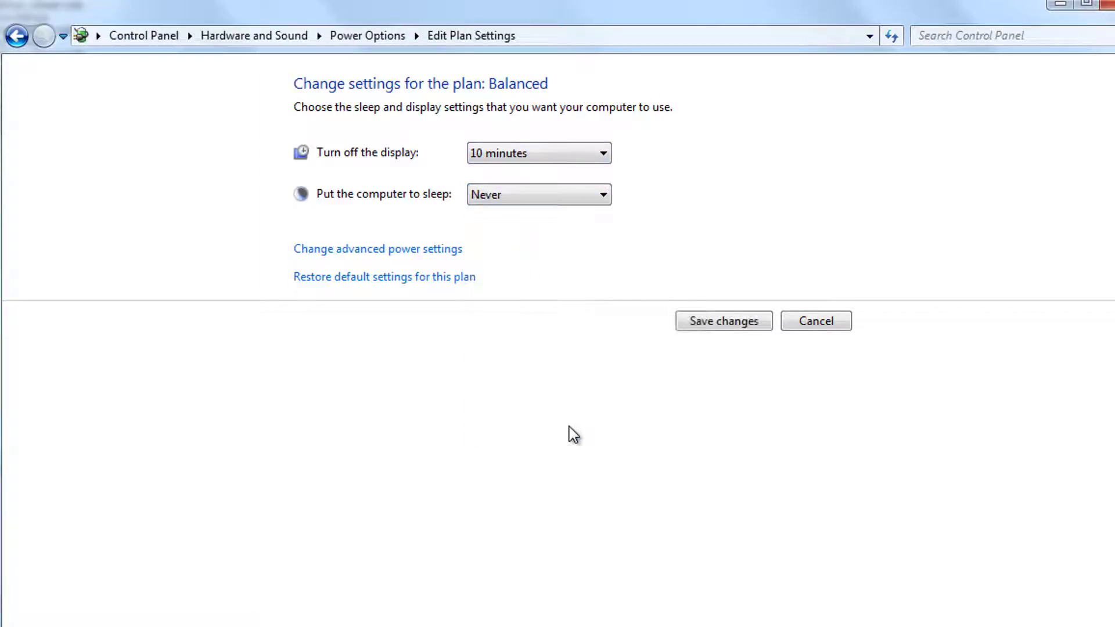
click(738, 323)
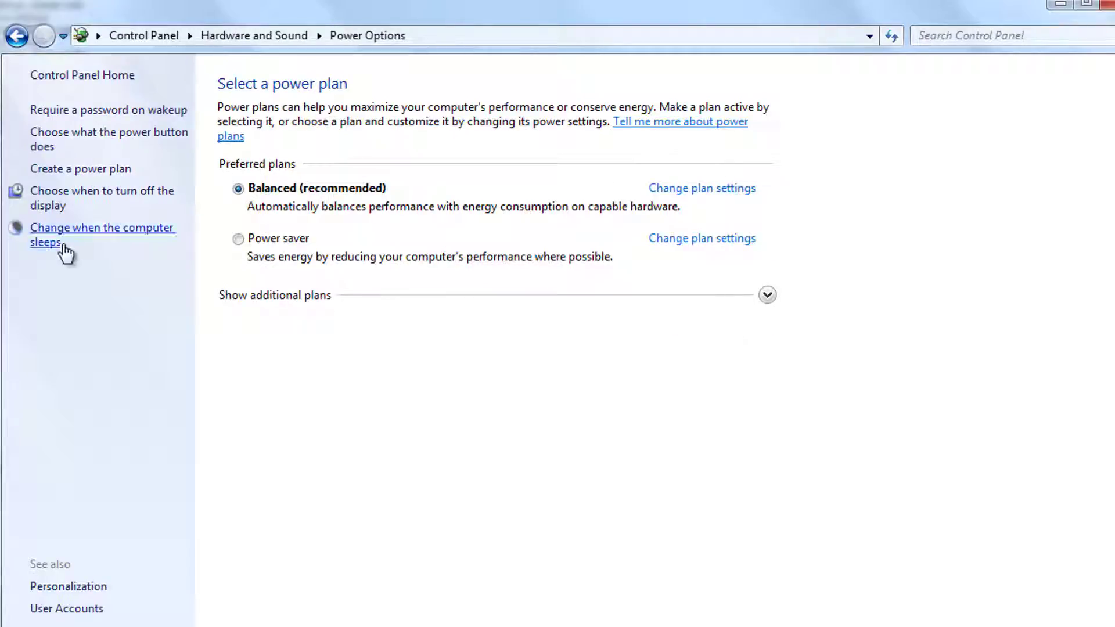
click(60, 244)
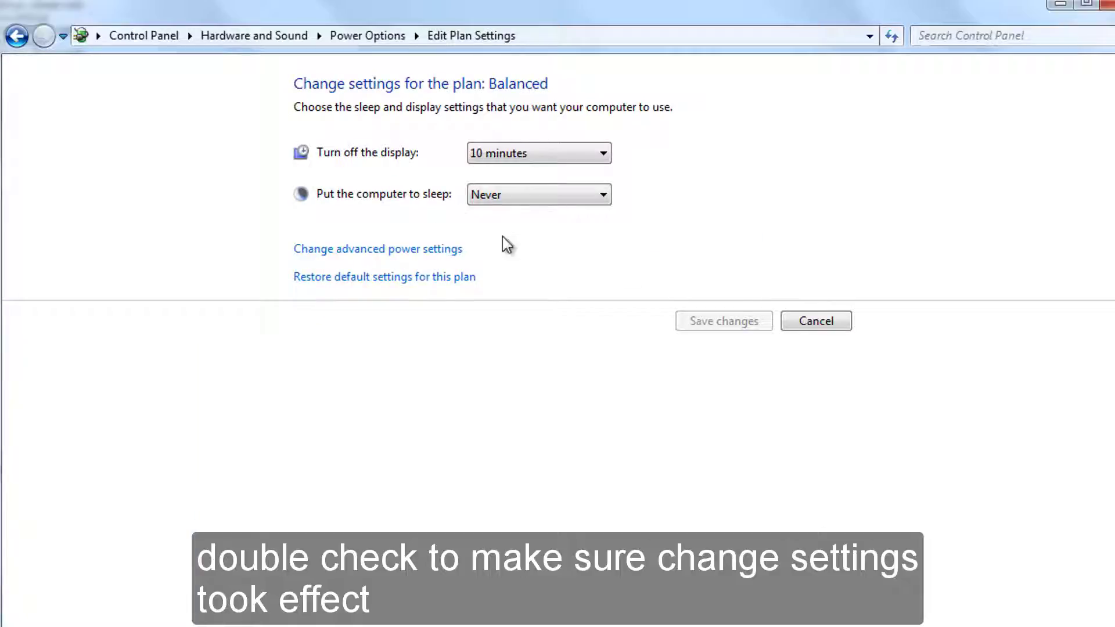
click(1107, 5)
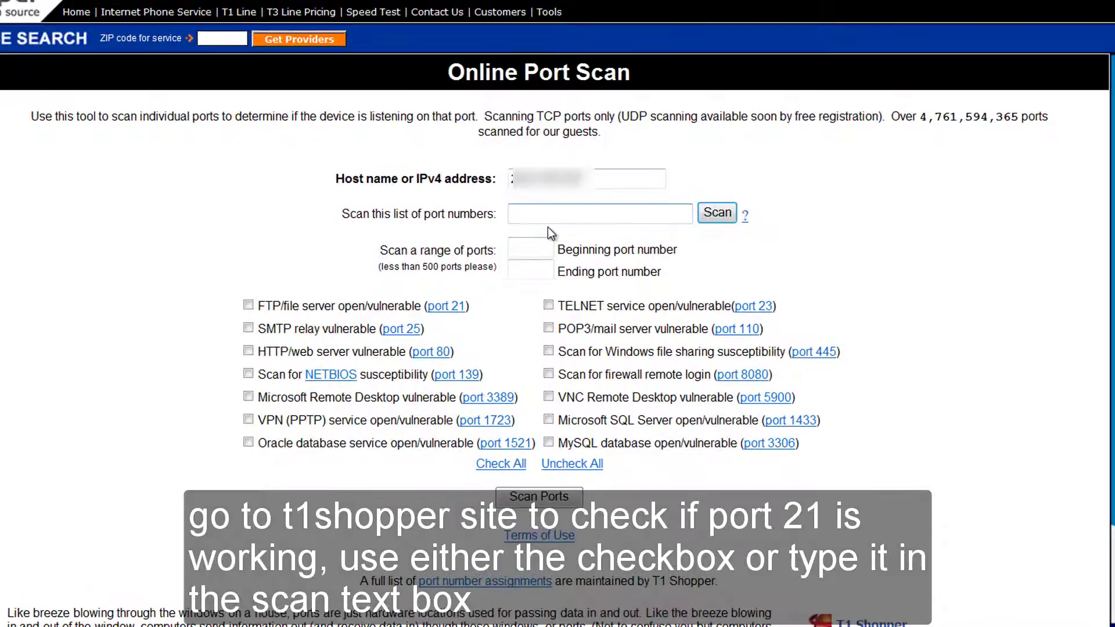
Scan port 21 on t1shopper with the FTP/file server option ticked.
click(248, 305)
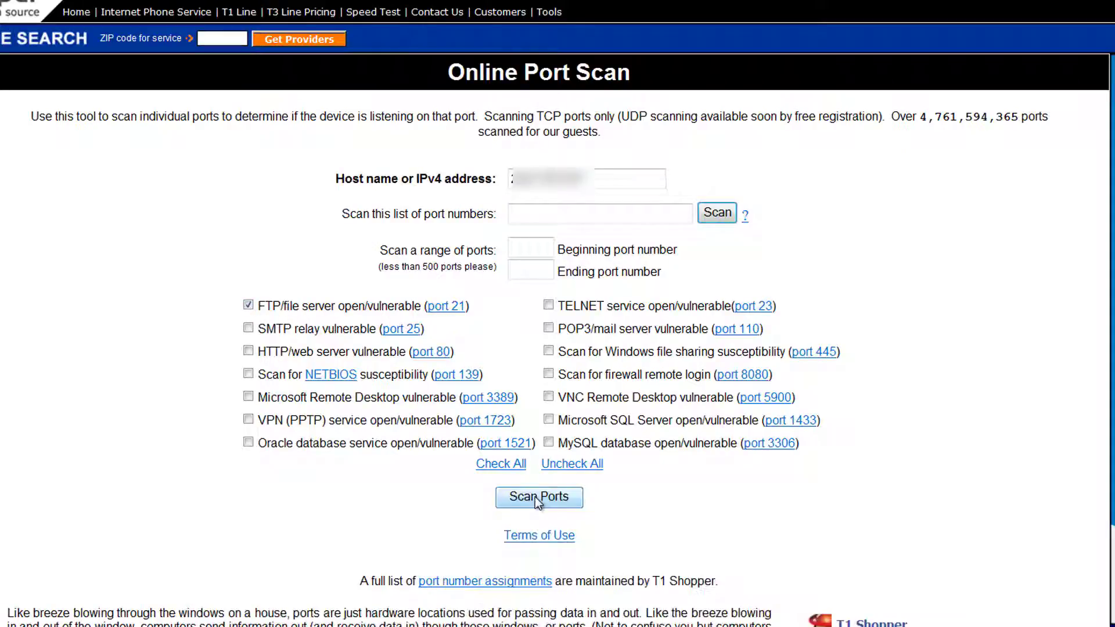
click(587, 215)
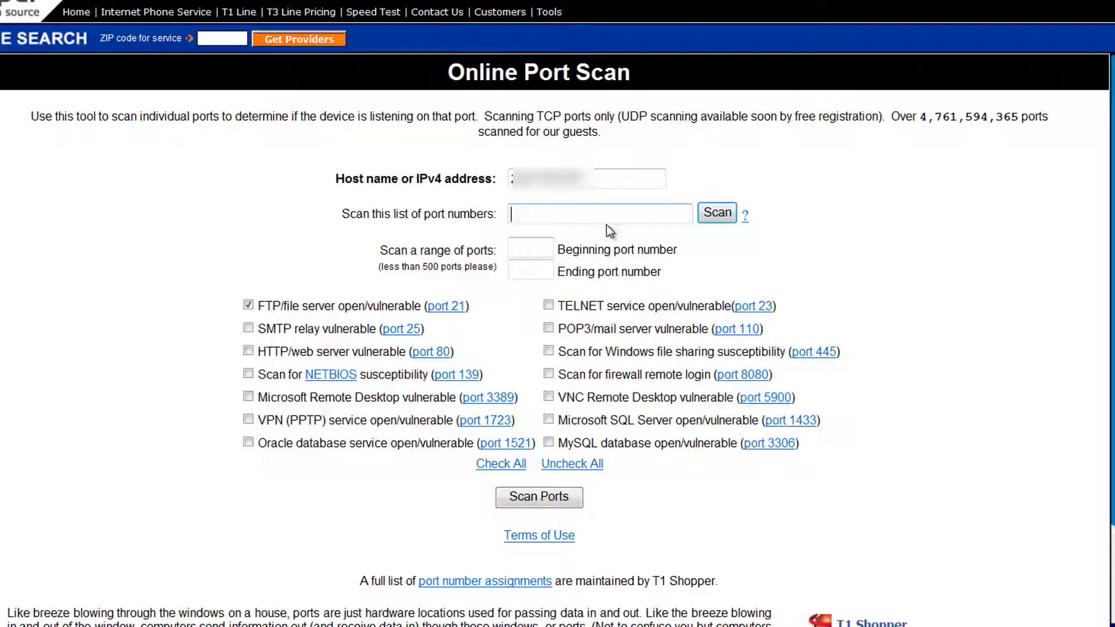
text(21)
click(717, 213)
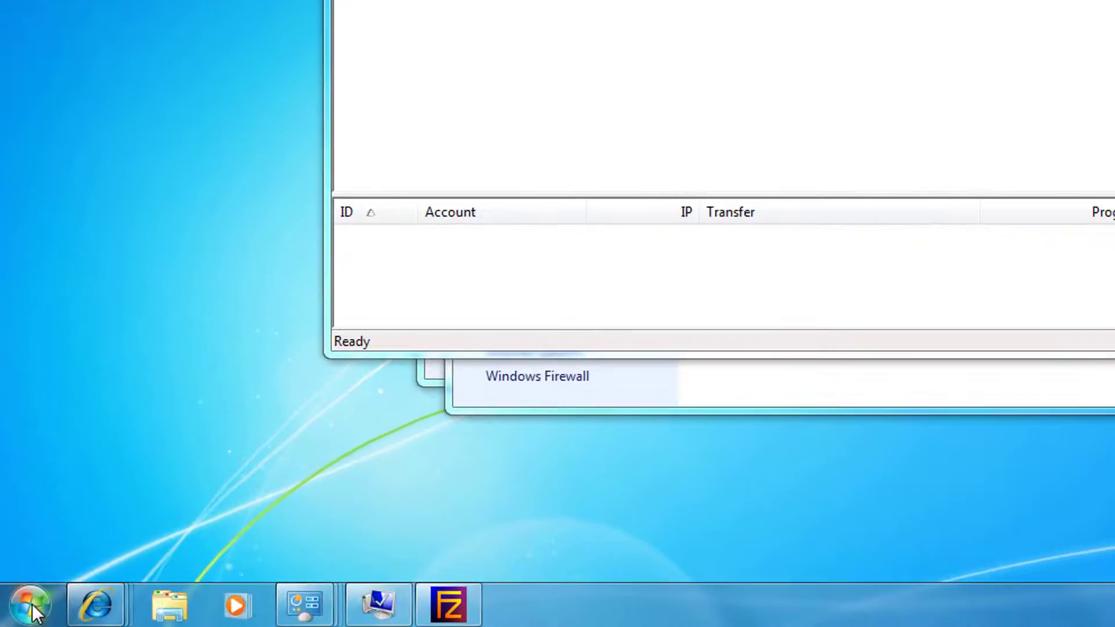
Restart Windows, confirm FileZilla Server's log shows Logged on, and launch Internet Explorer.
click(32, 607)
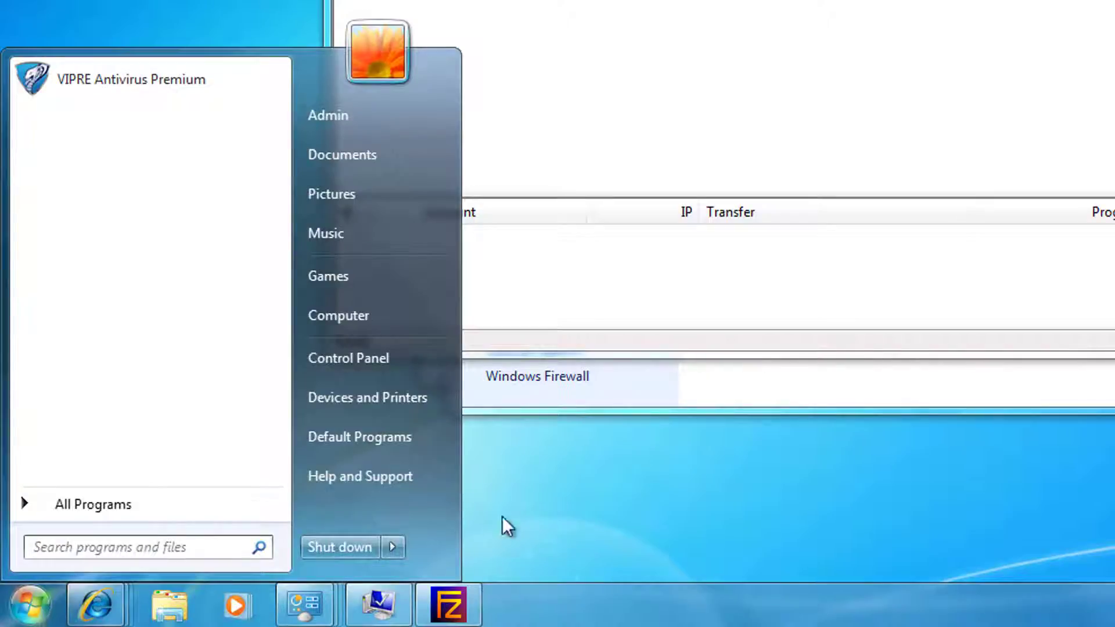
click(401, 547)
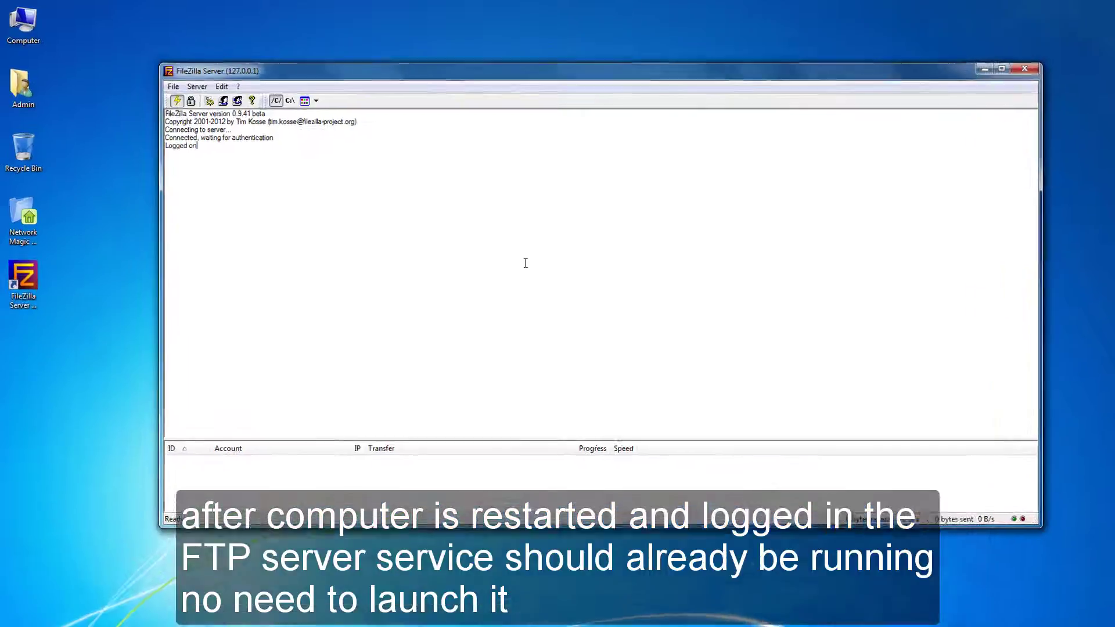
drag(165, 146, 217, 151)
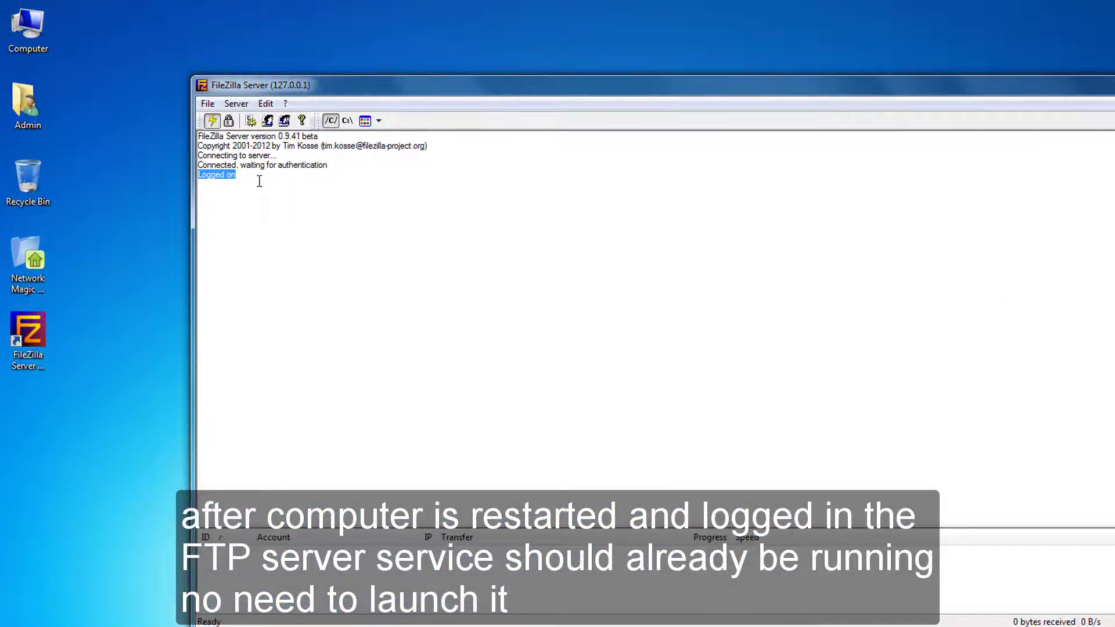
click(259, 181)
click(67, 617)
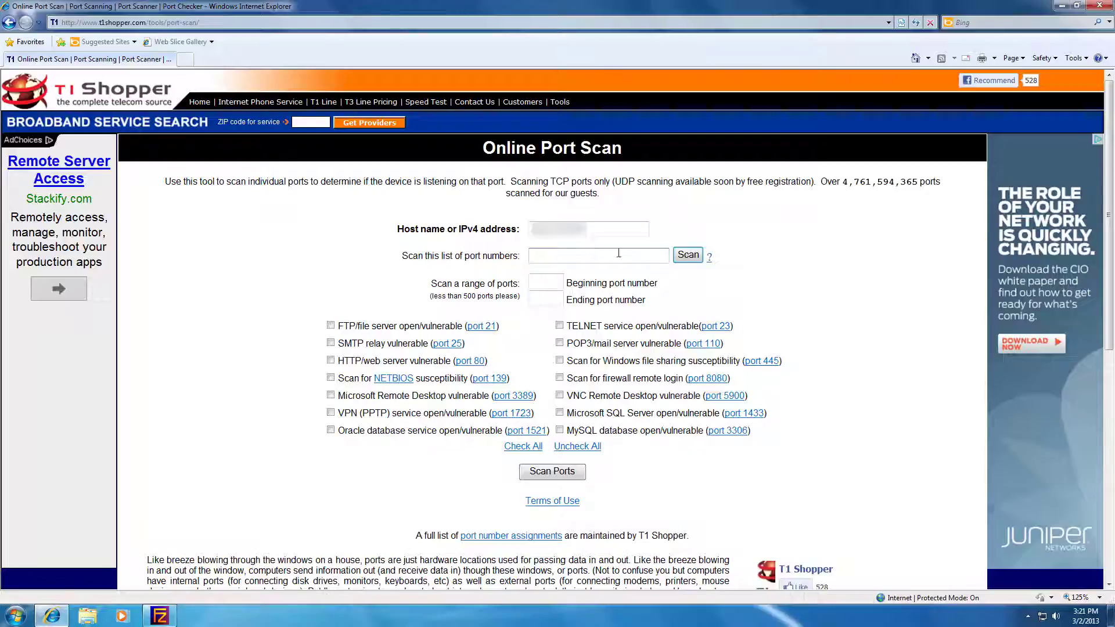
Rescan port 21 on t1shopper to confirm FTP still responds after the restart.
text(21)
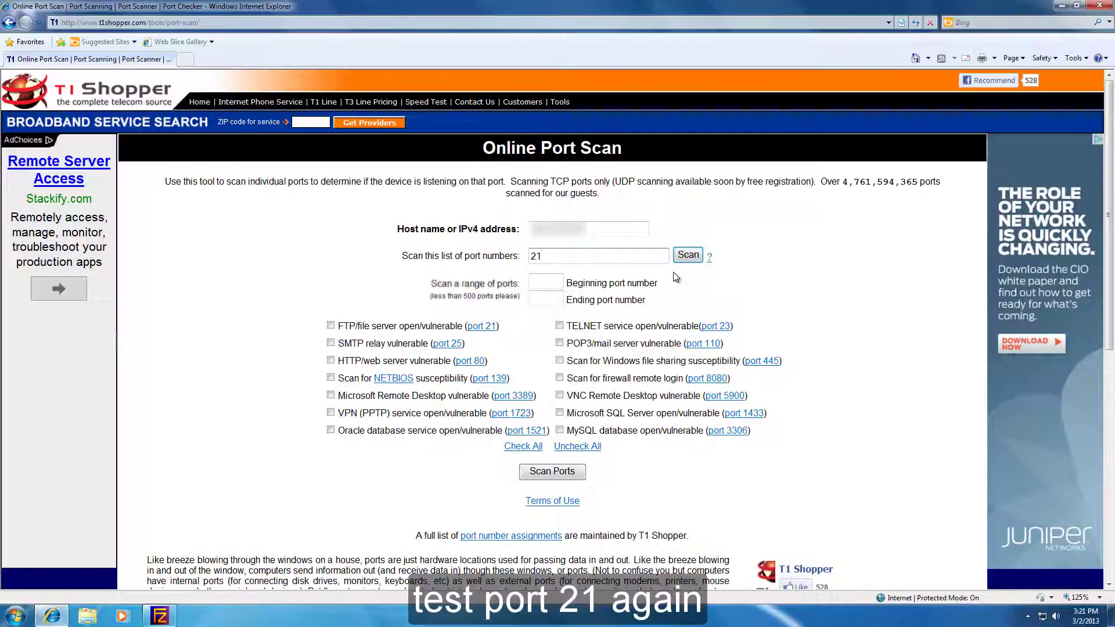
click(687, 255)
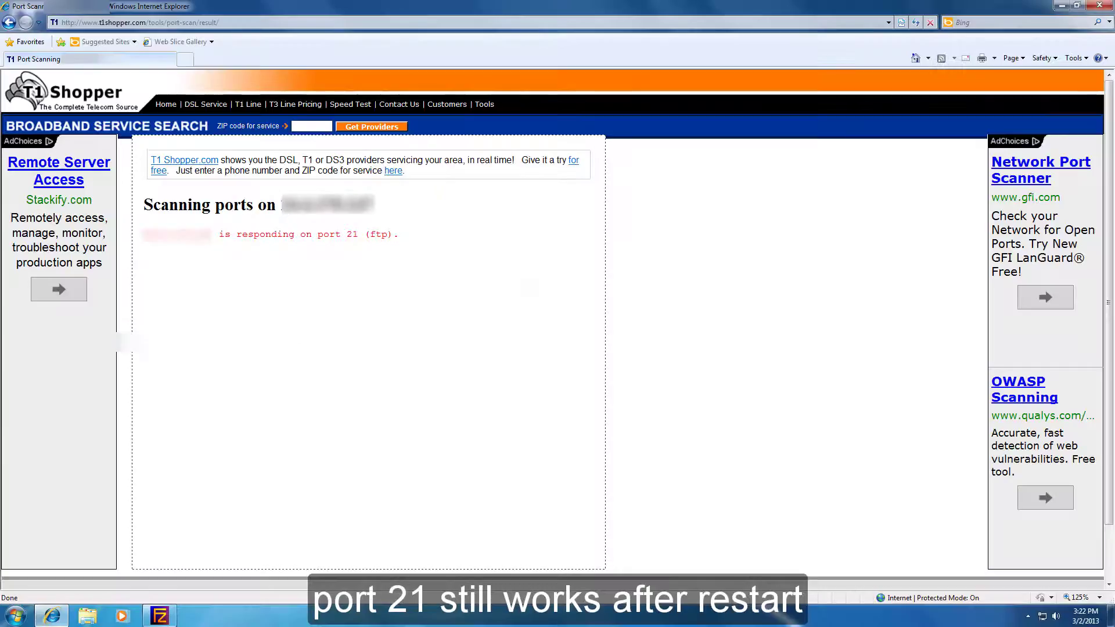
click(16, 615)
Open FTP-Server-1's computer name and domain settings, then the Network and Sharing Center.
right_click(178, 470)
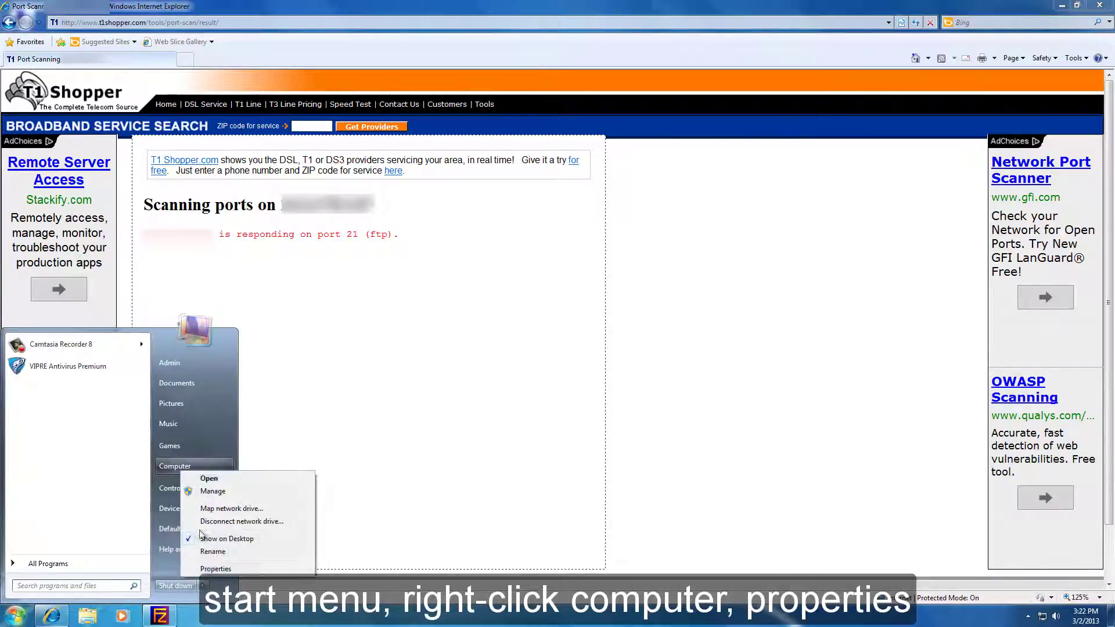
click(209, 569)
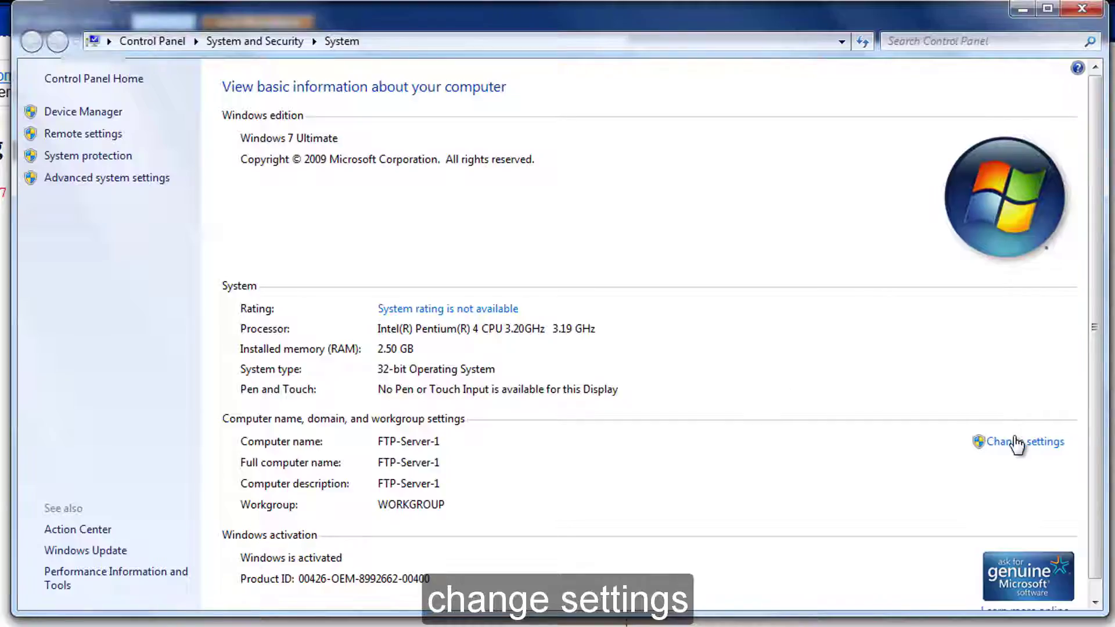
click(1016, 444)
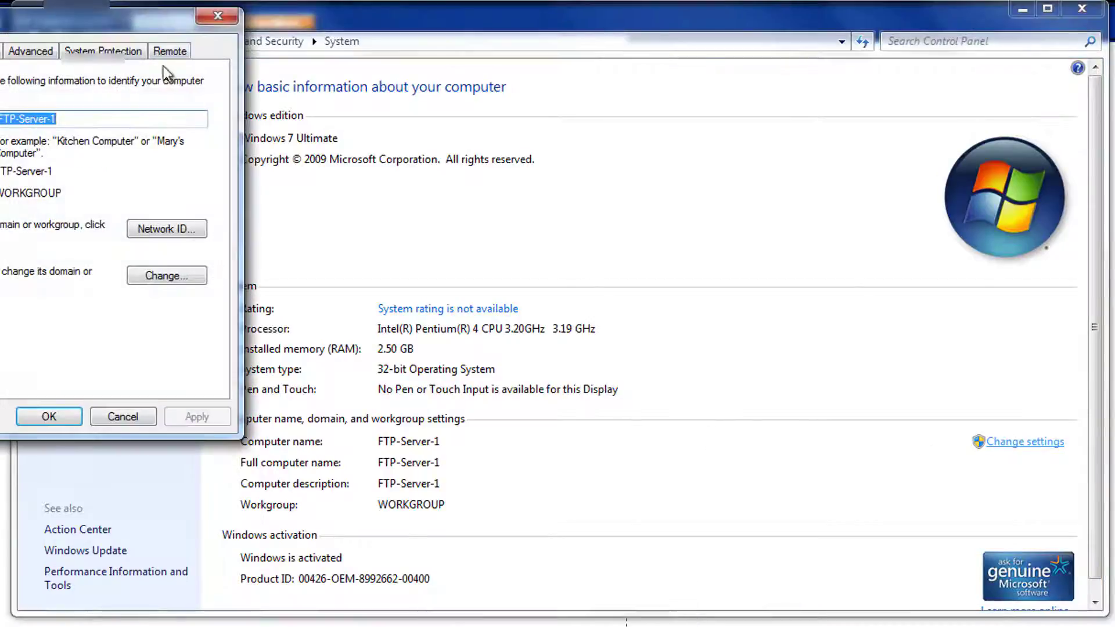
drag(118, 22, 614, 77)
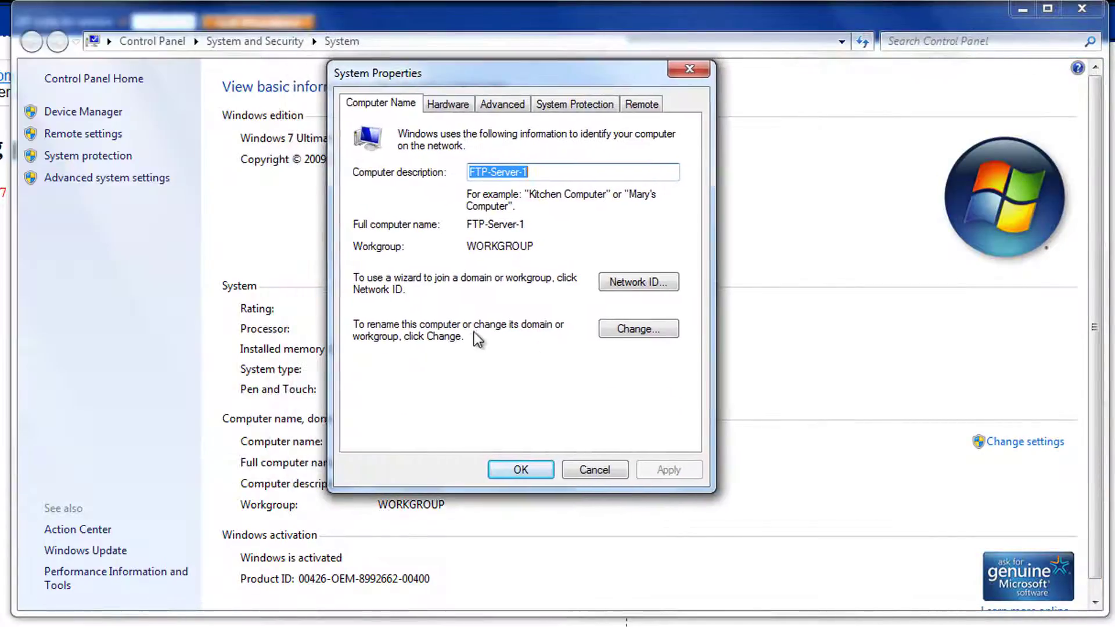
click(636, 329)
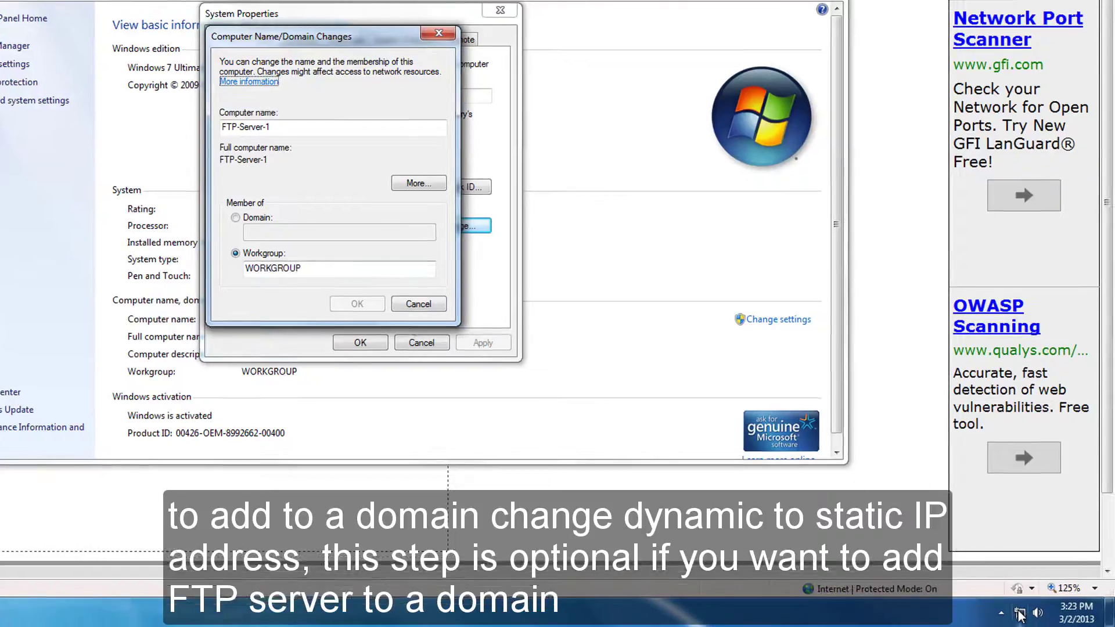
right_click(1021, 615)
click(1017, 601)
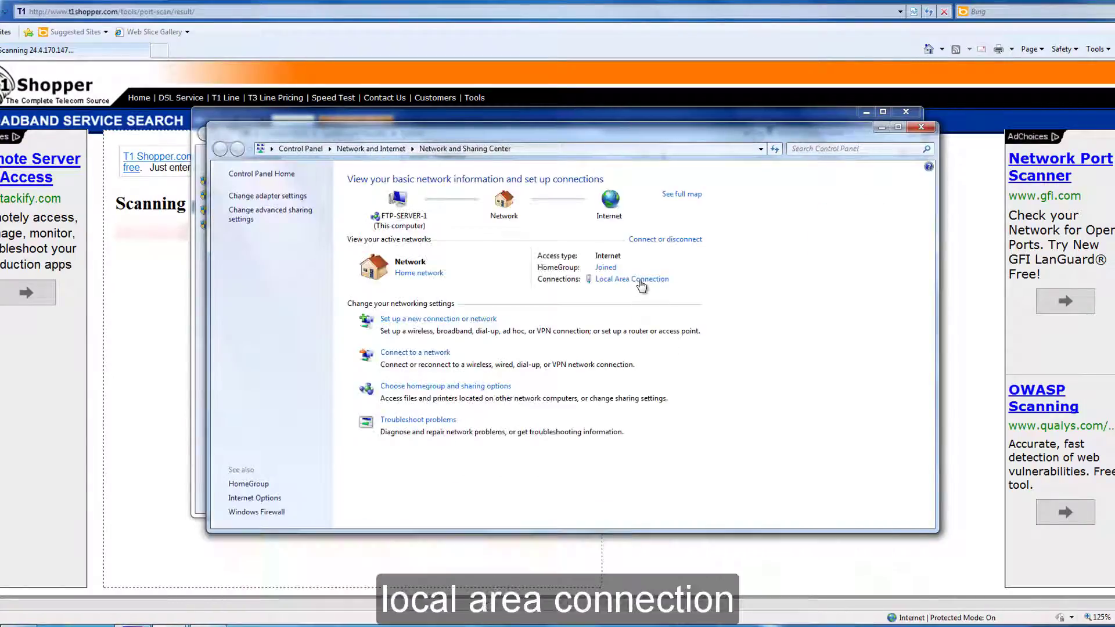
Check the Local Area Connection's current IP address details.
click(640, 280)
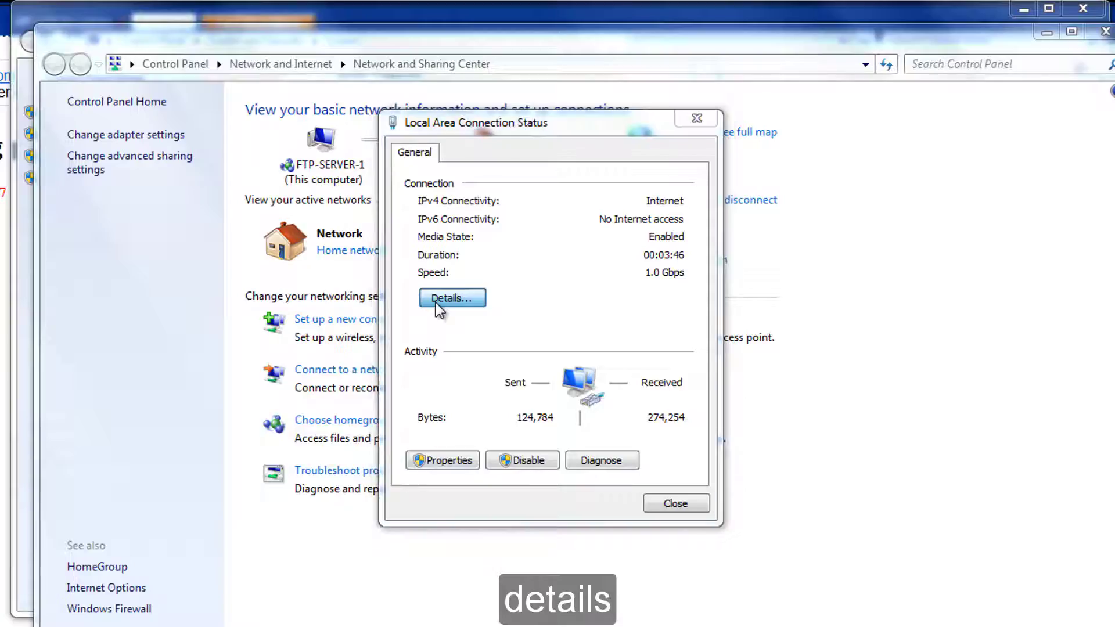
click(485, 304)
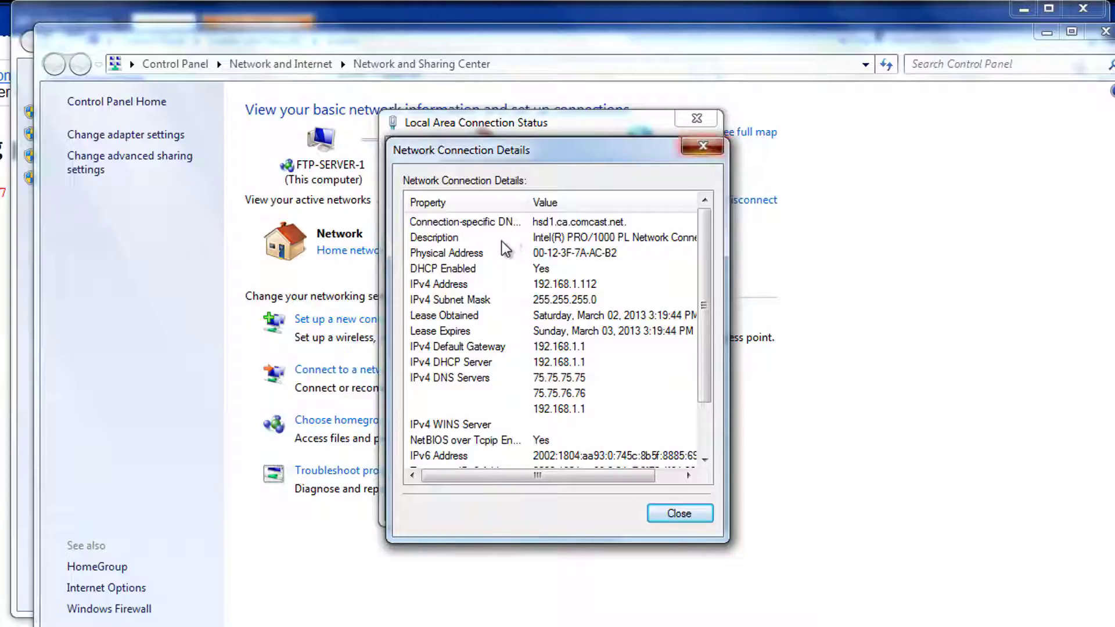
click(703, 147)
Give IPv4 a static address 192.168.1.112, mask 255.255.255.0, gateway 192.168.1.1.
click(455, 459)
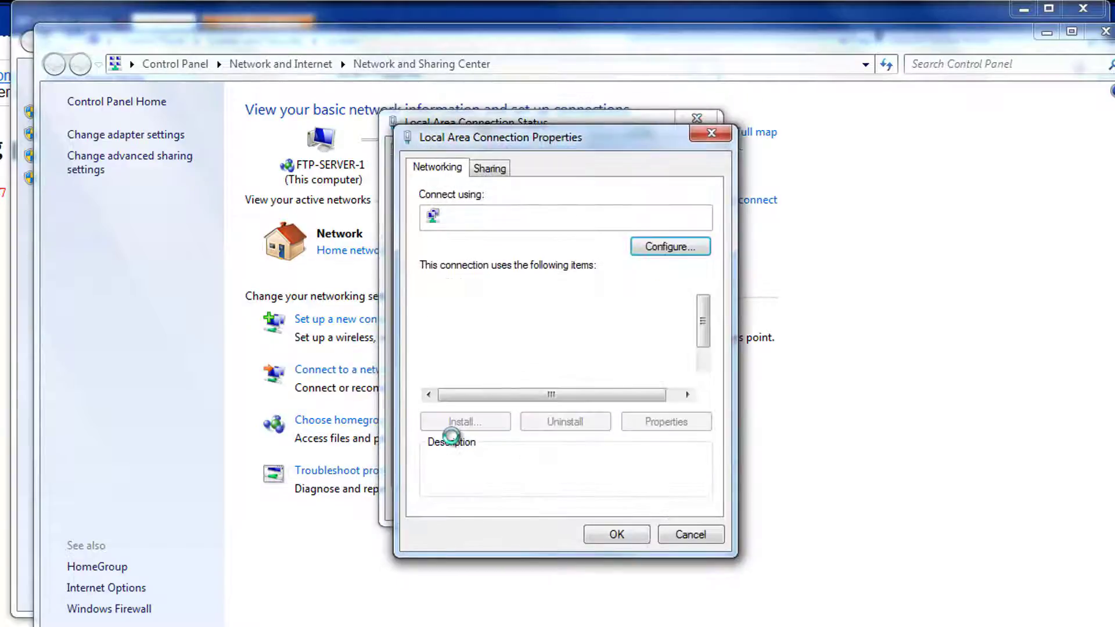
scroll(639, 372, down, 1)
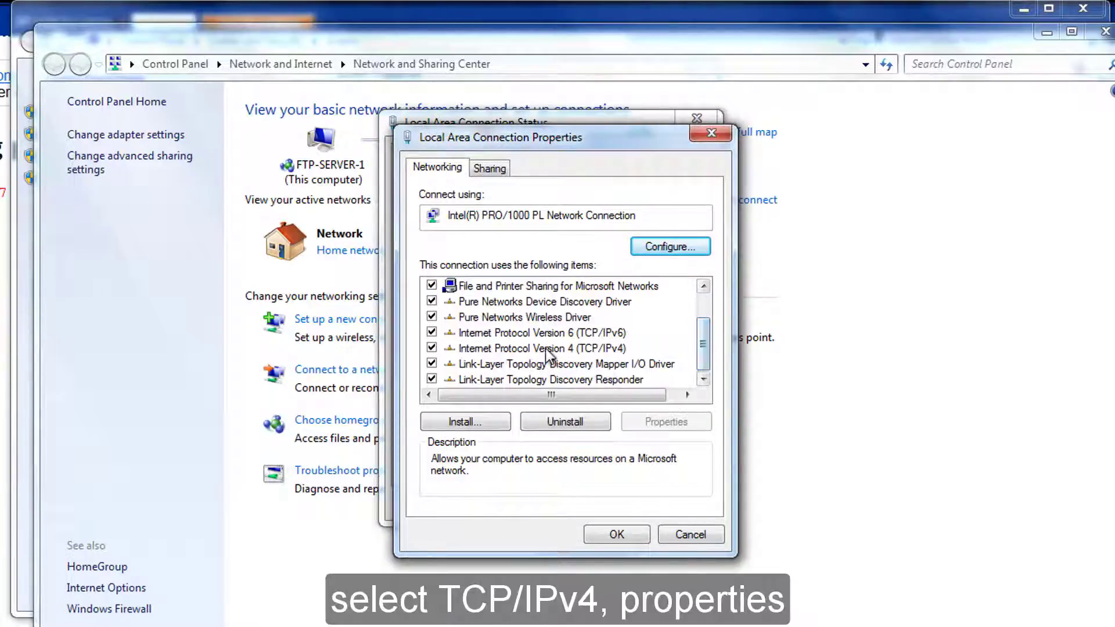
click(558, 349)
click(662, 423)
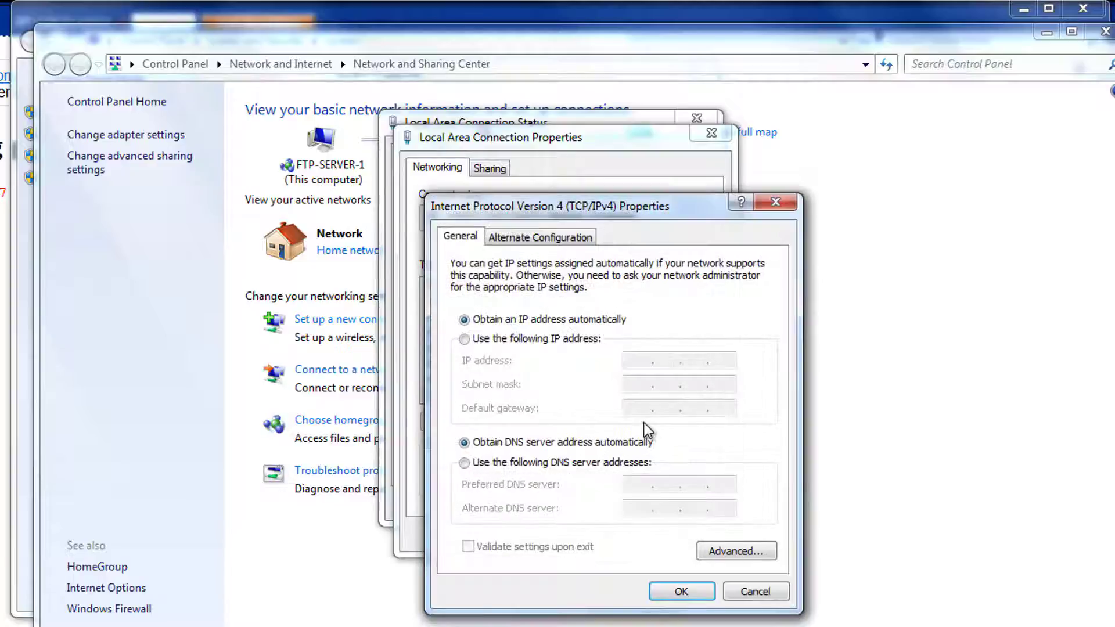
click(490, 341)
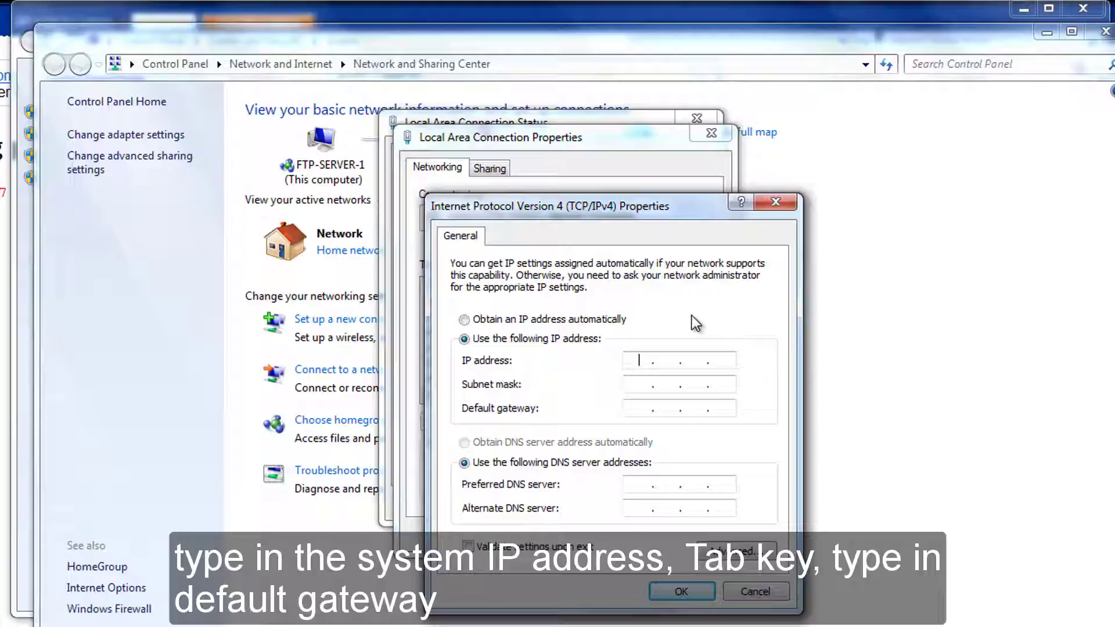
text(192.168.1.112)
key(Tab)
key(Tab)
text(192 . 168 . 1 . )
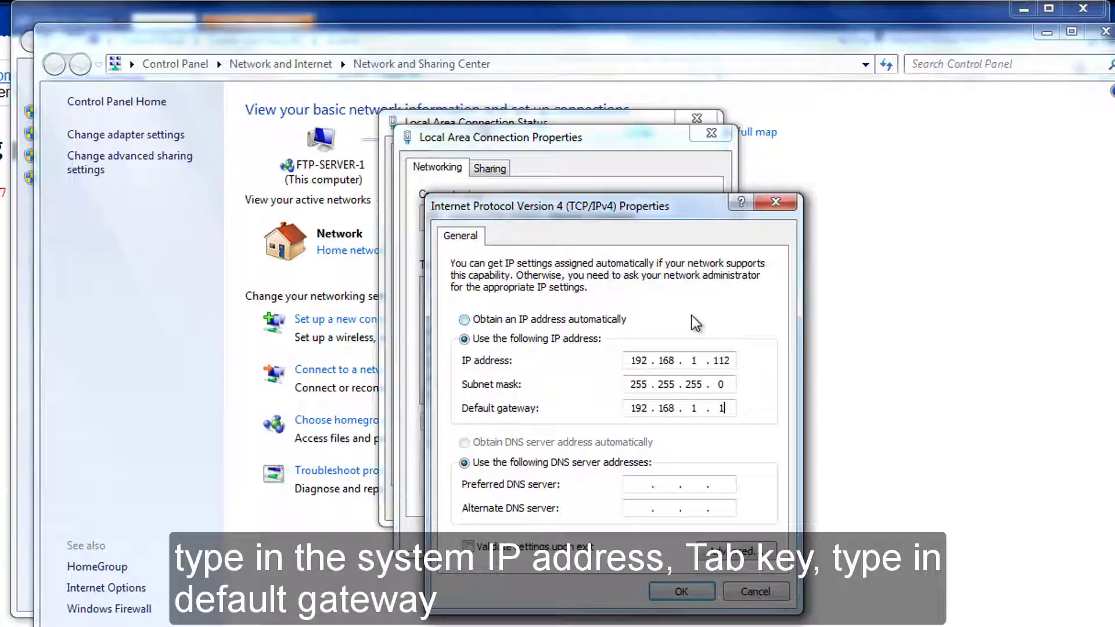
text(1)
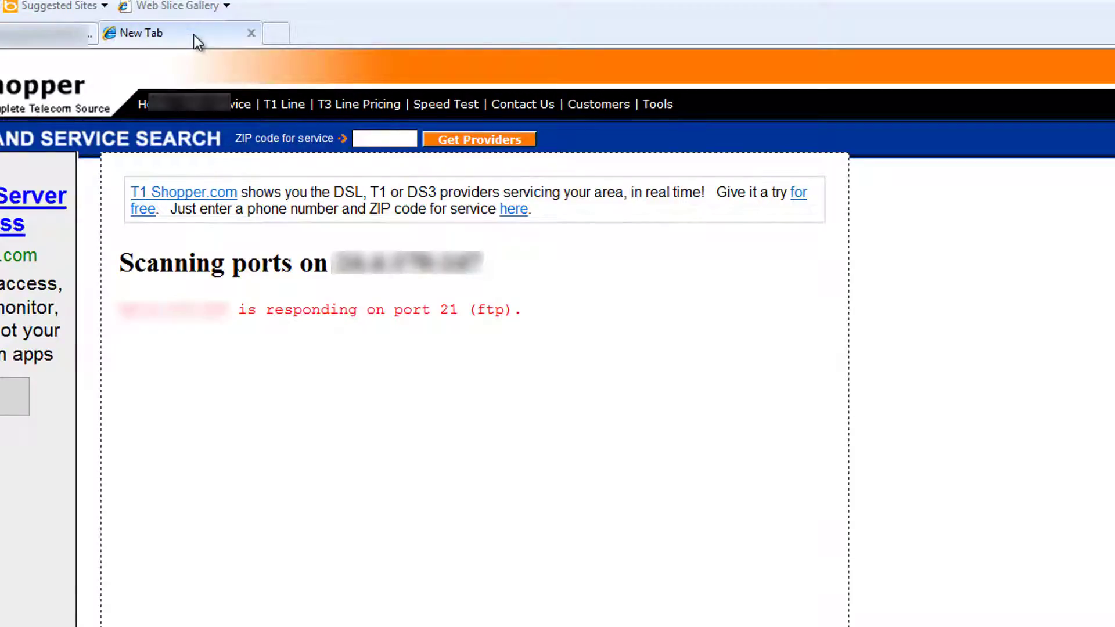
Open the router admin page at 192.168.1.1 and sign in with the router password.
right_click(167, 41)
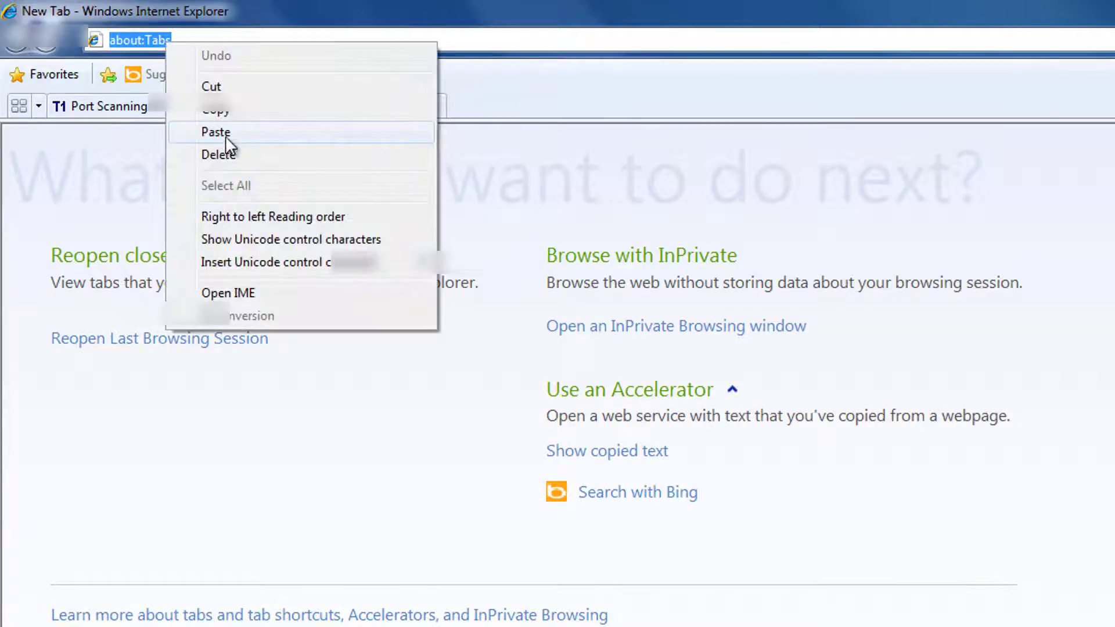
click(226, 136)
key(Return)
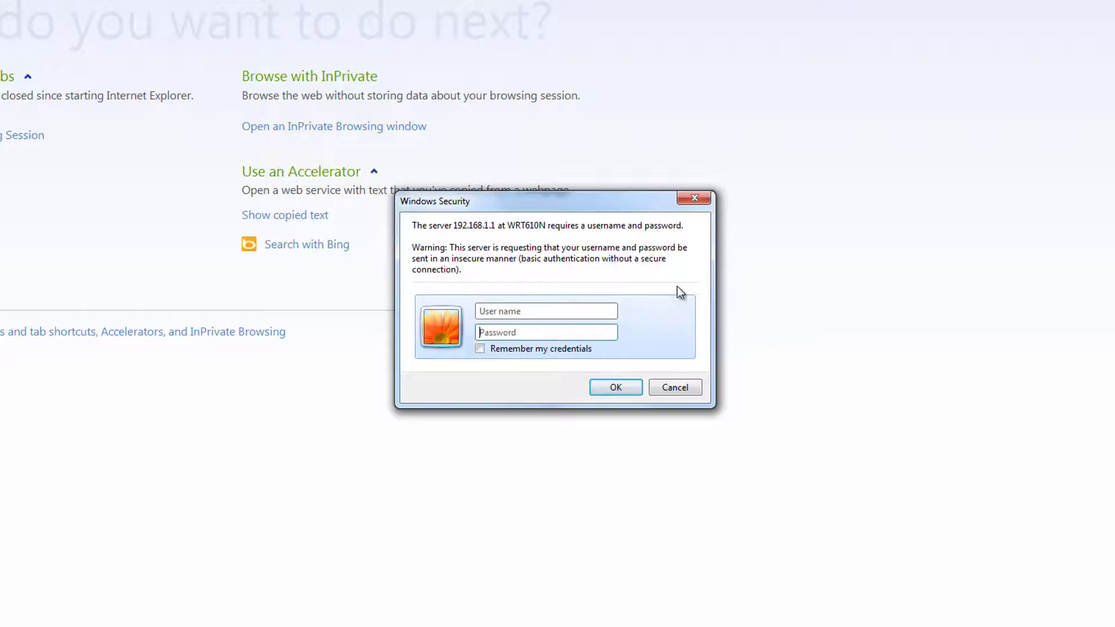
text(admin)
key(Return)
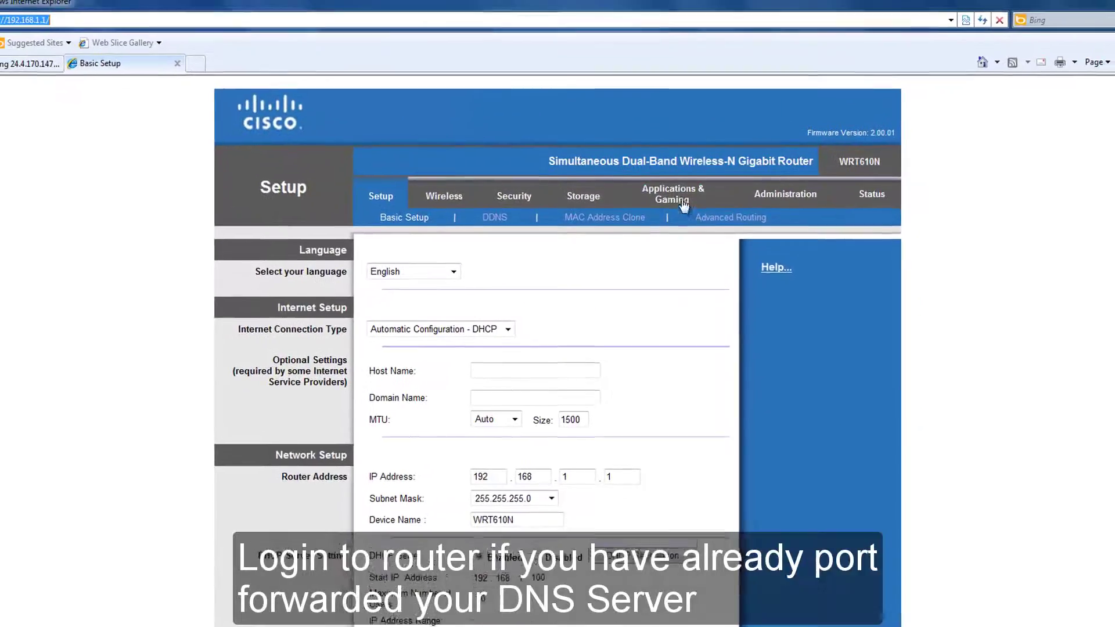
Open Single Port Forwarding and keep DNS as the first row's application.
click(683, 202)
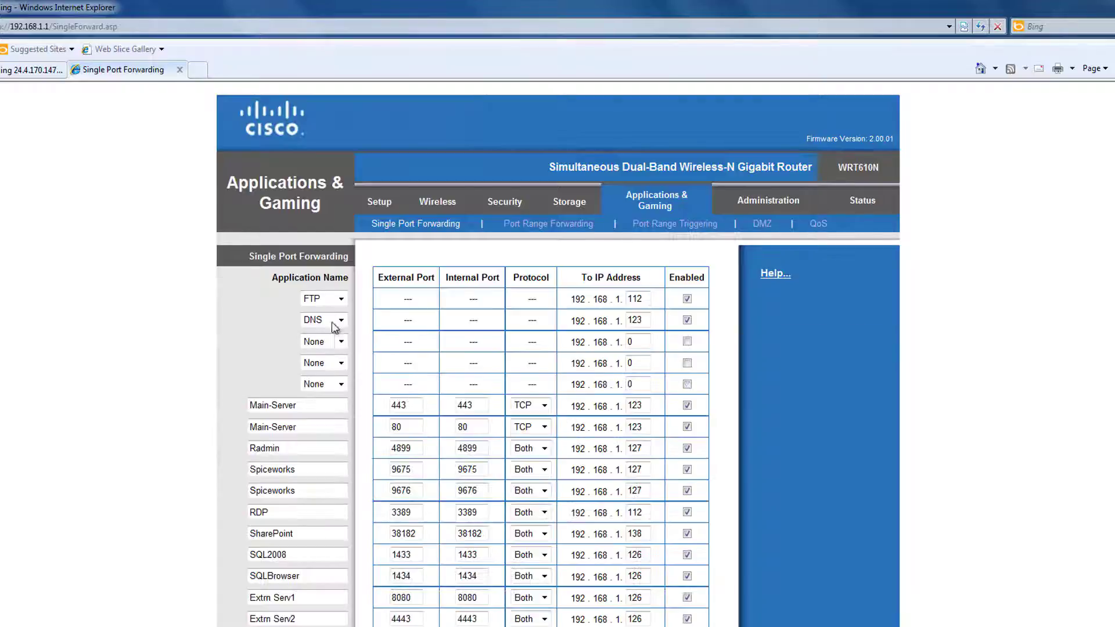
click(334, 322)
click(329, 324)
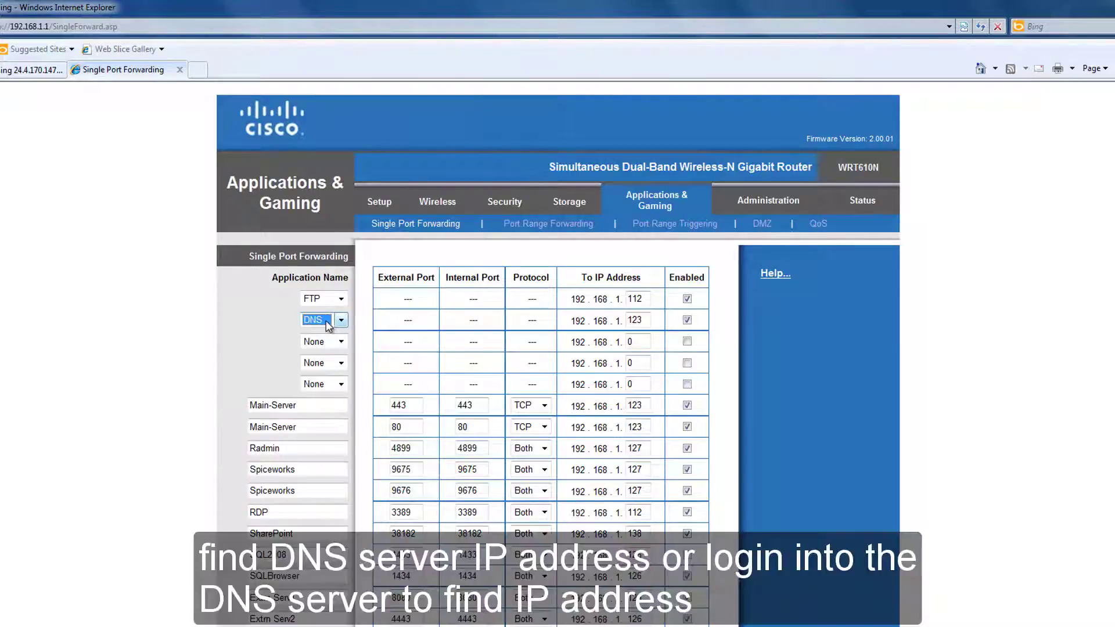
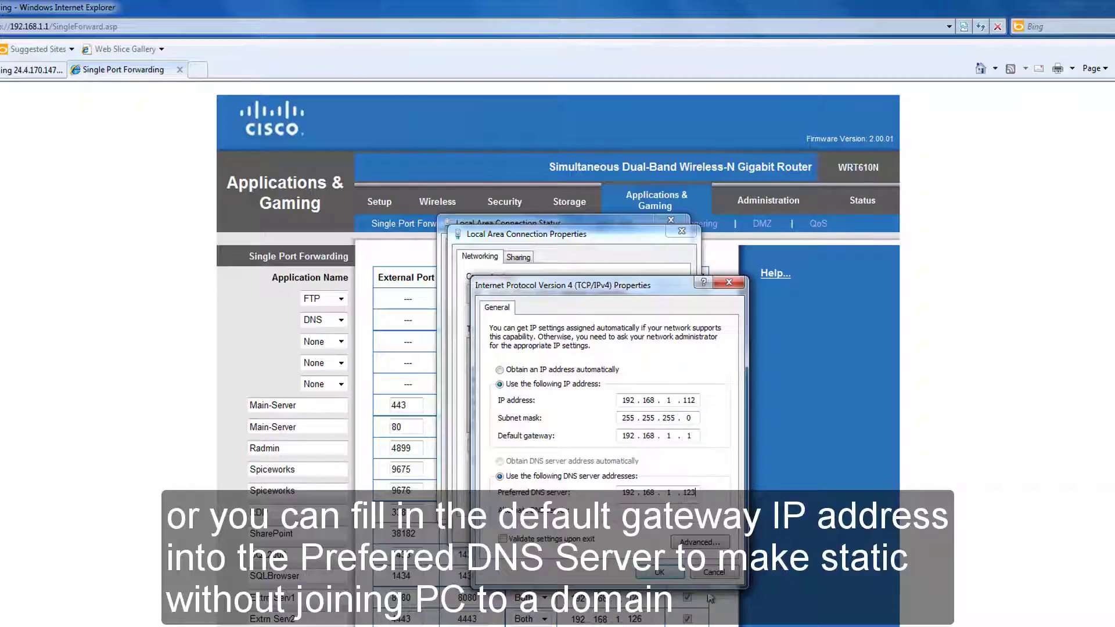
Cancel the IPv4 and Local Area Connection dialogs and close the connection Status window.
click(715, 574)
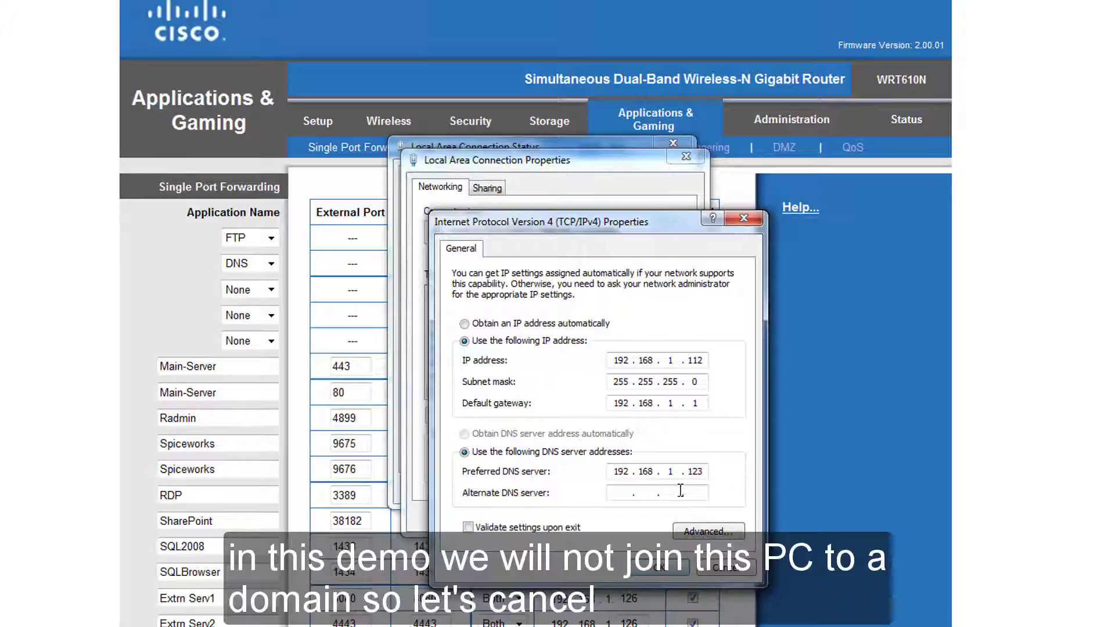
click(725, 574)
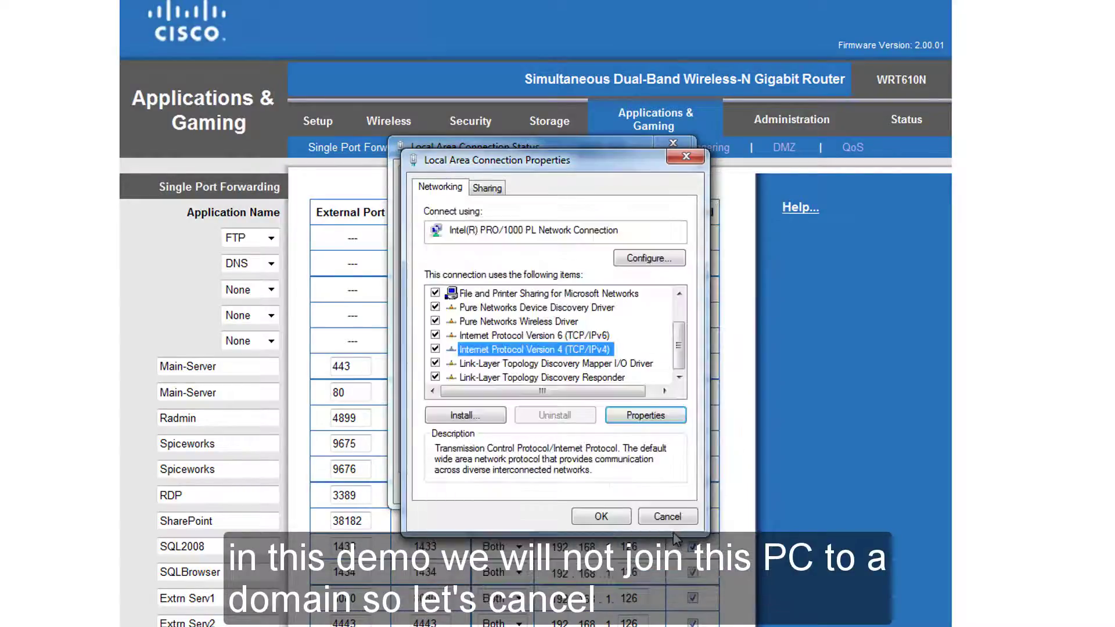
click(667, 517)
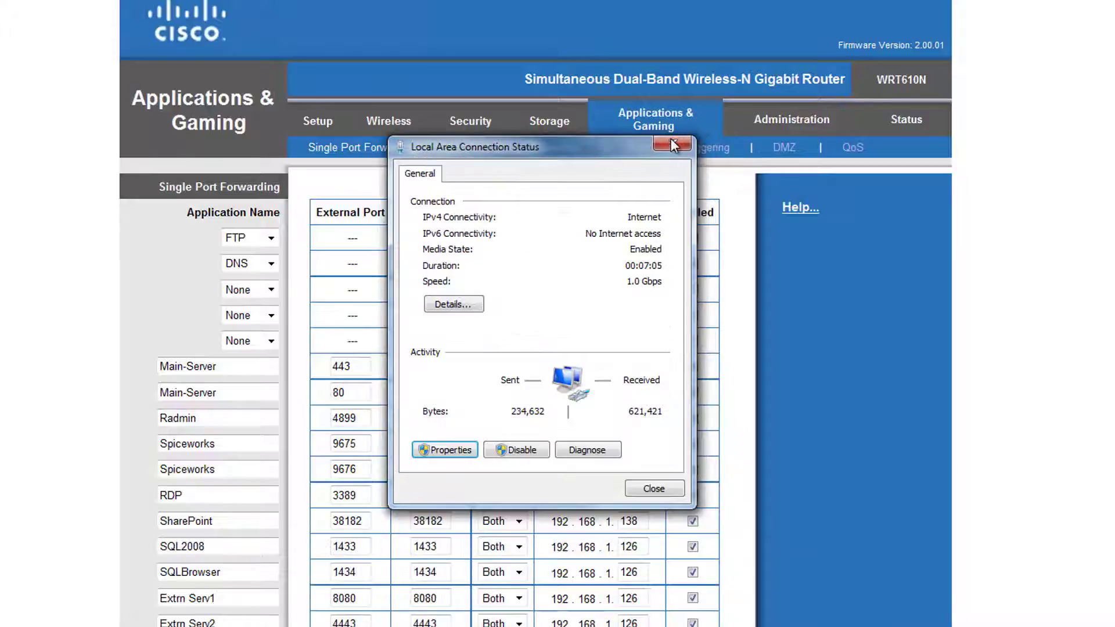
click(672, 145)
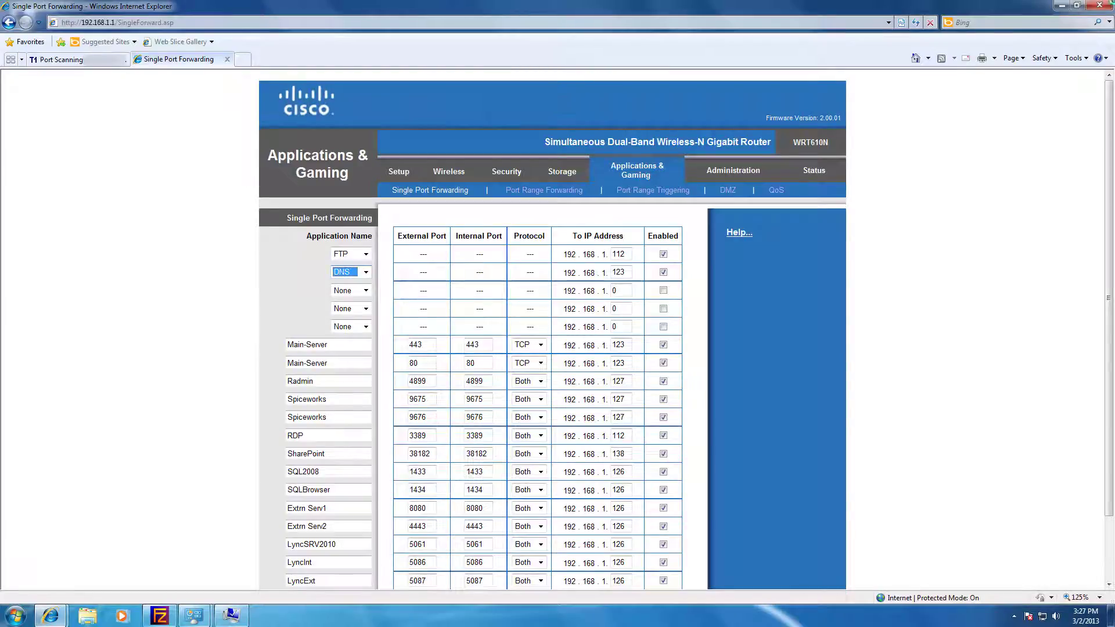
Close Internet Explorer with all its tabs, plus the network and system settings windows.
click(1100, 6)
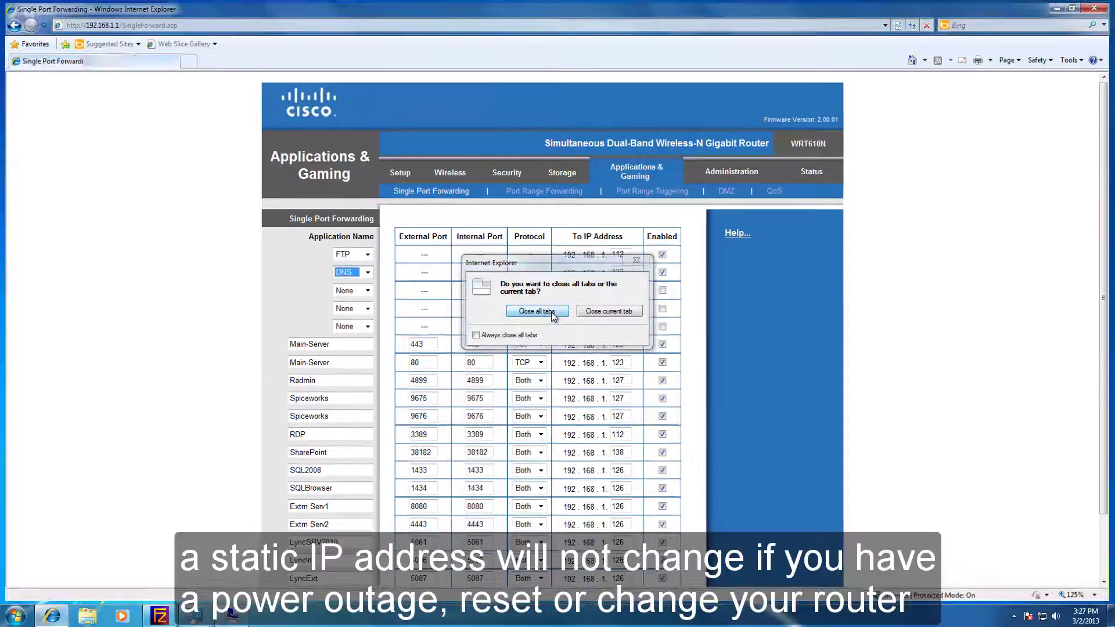
click(552, 314)
click(909, 133)
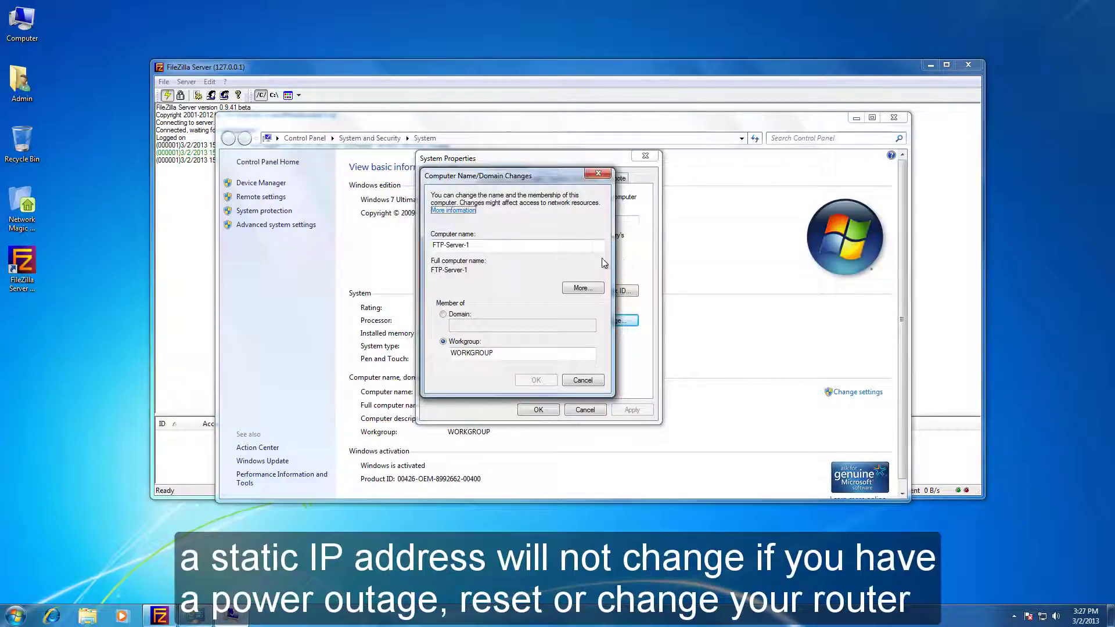
click(608, 174)
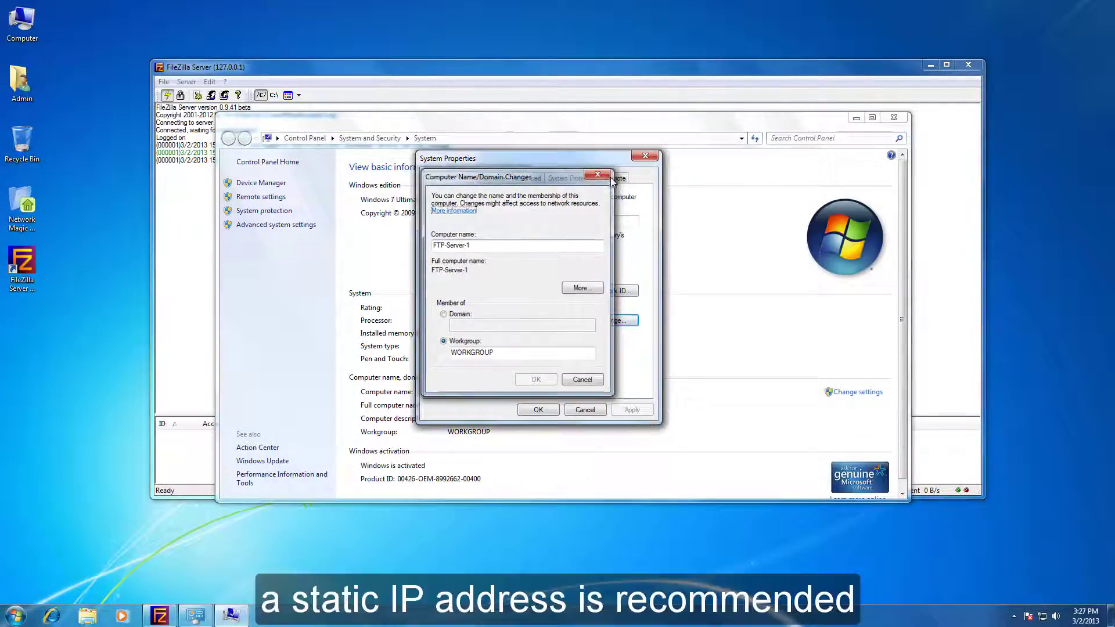
click(653, 160)
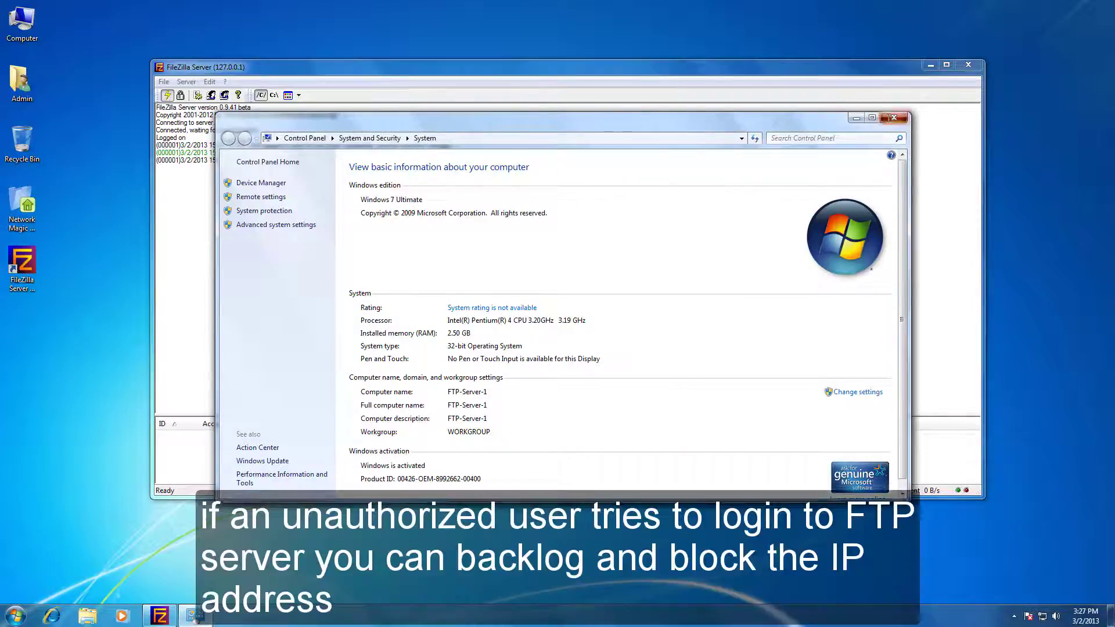
click(894, 118)
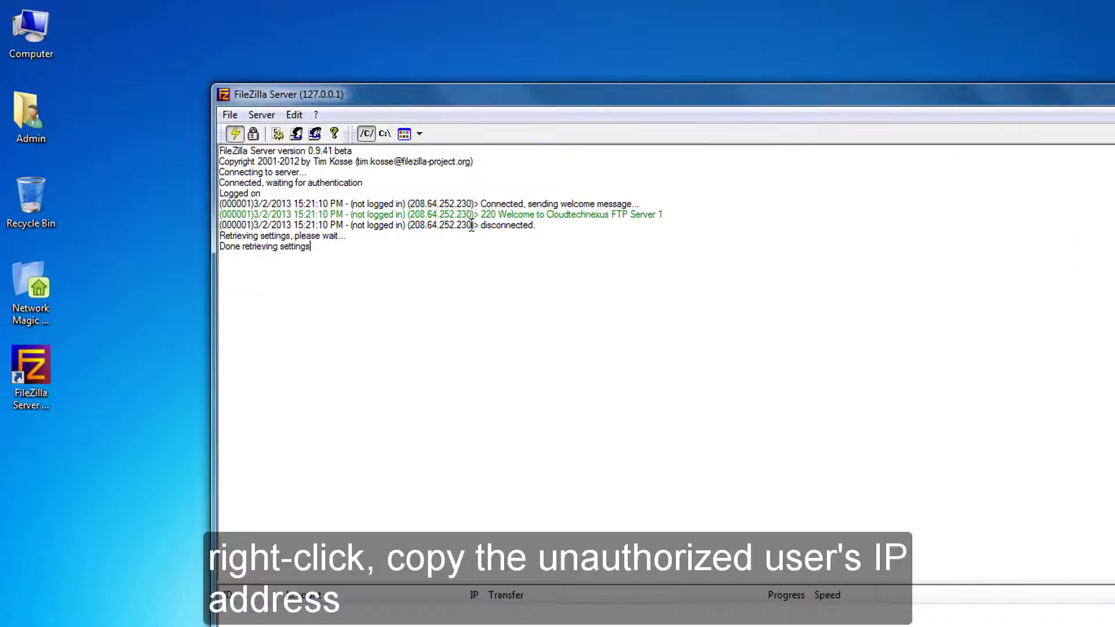
Copy 208.64.252.230 from the log and paste it into the IP Filter's blocked list.
drag(472, 227, 413, 227)
right_click(421, 226)
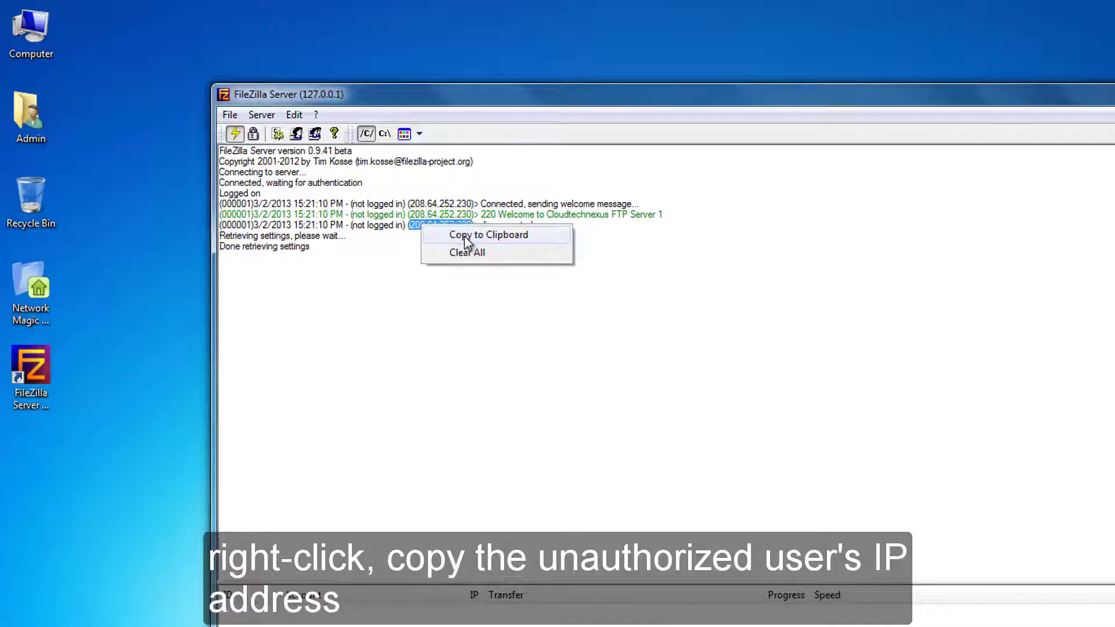
click(466, 235)
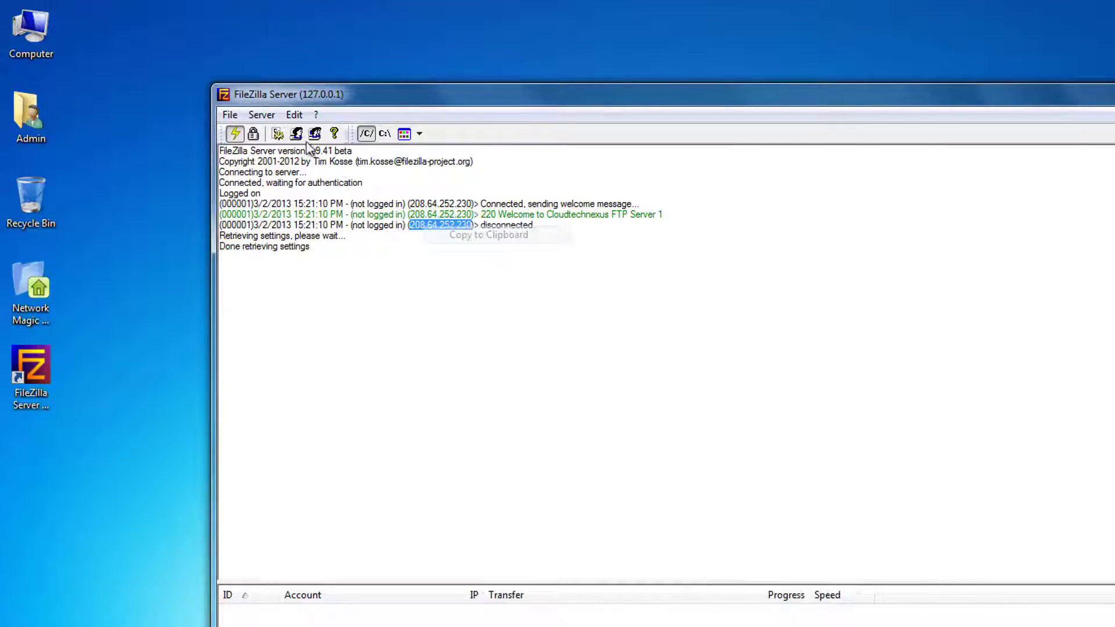
click(293, 115)
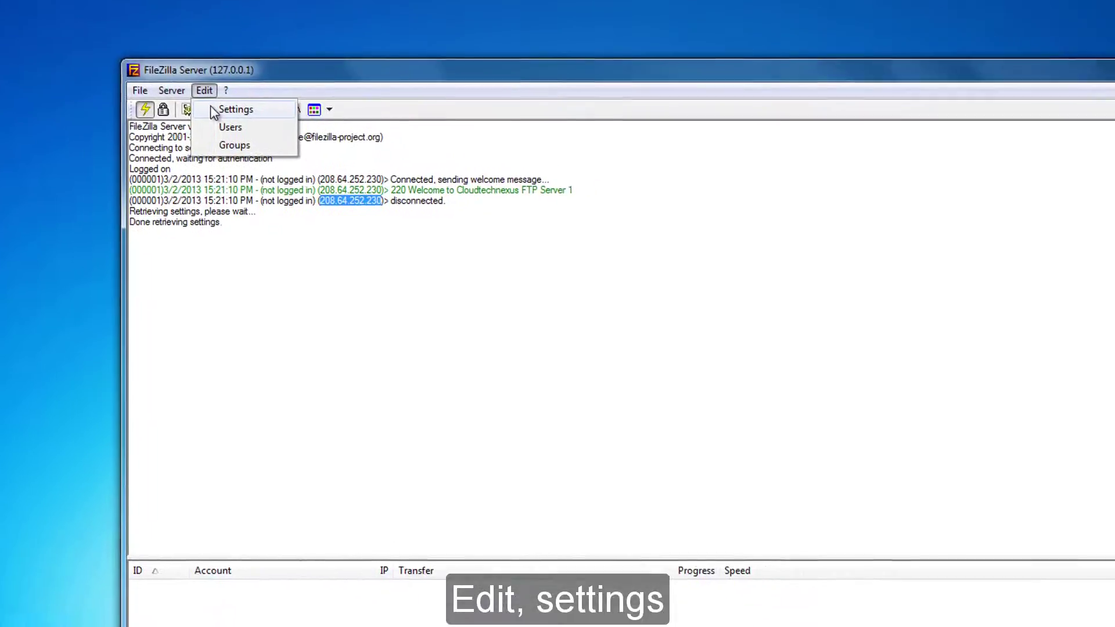
click(310, 132)
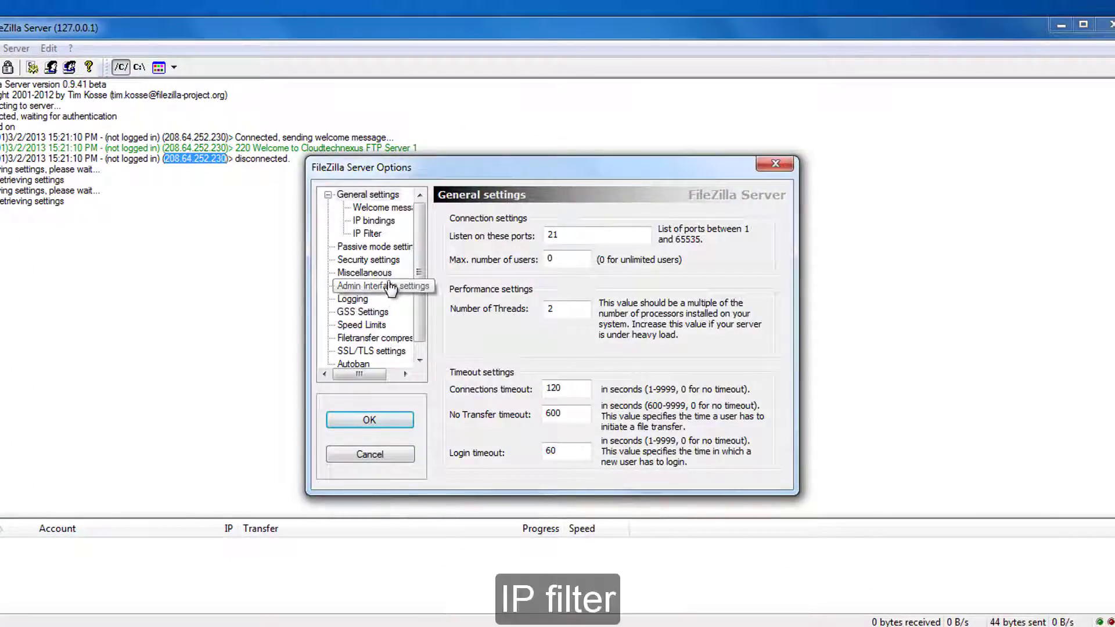
click(372, 233)
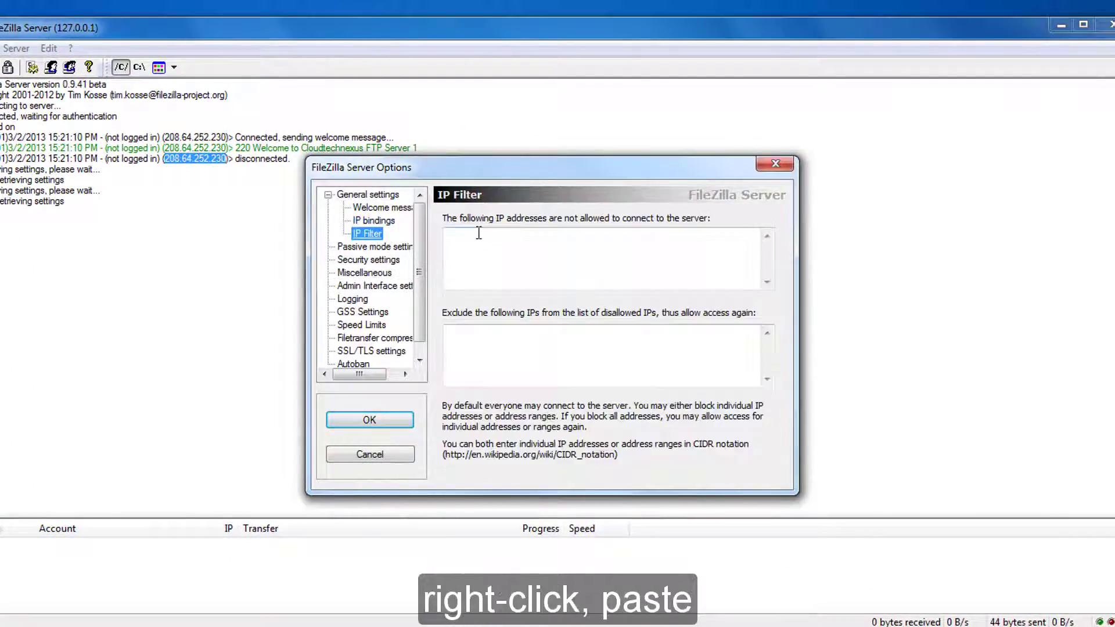
right_click(477, 233)
click(515, 304)
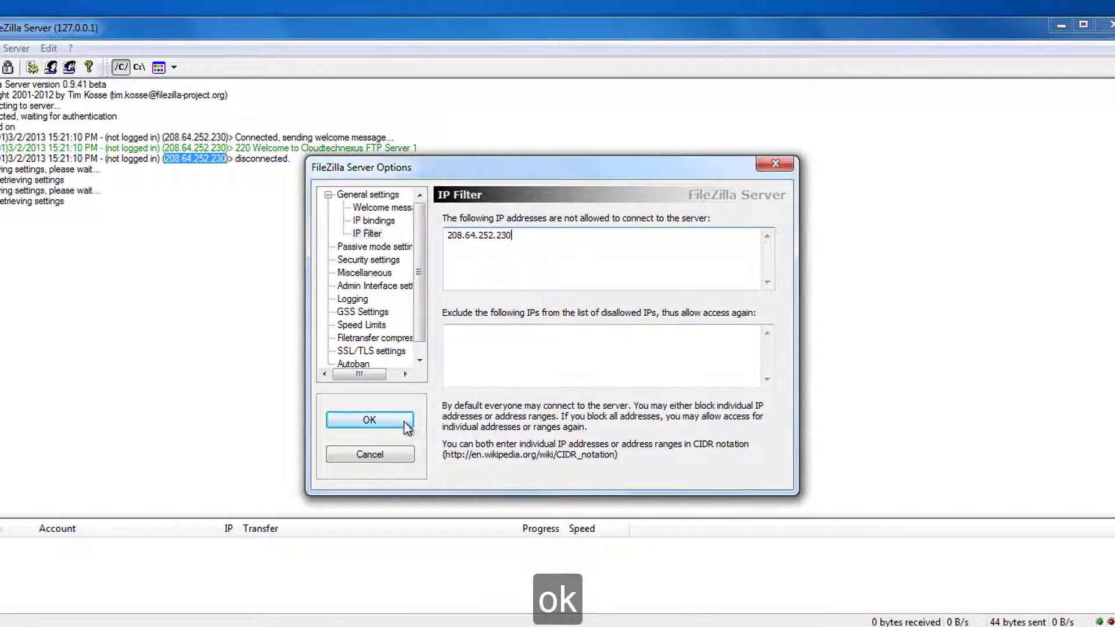
key(Return)
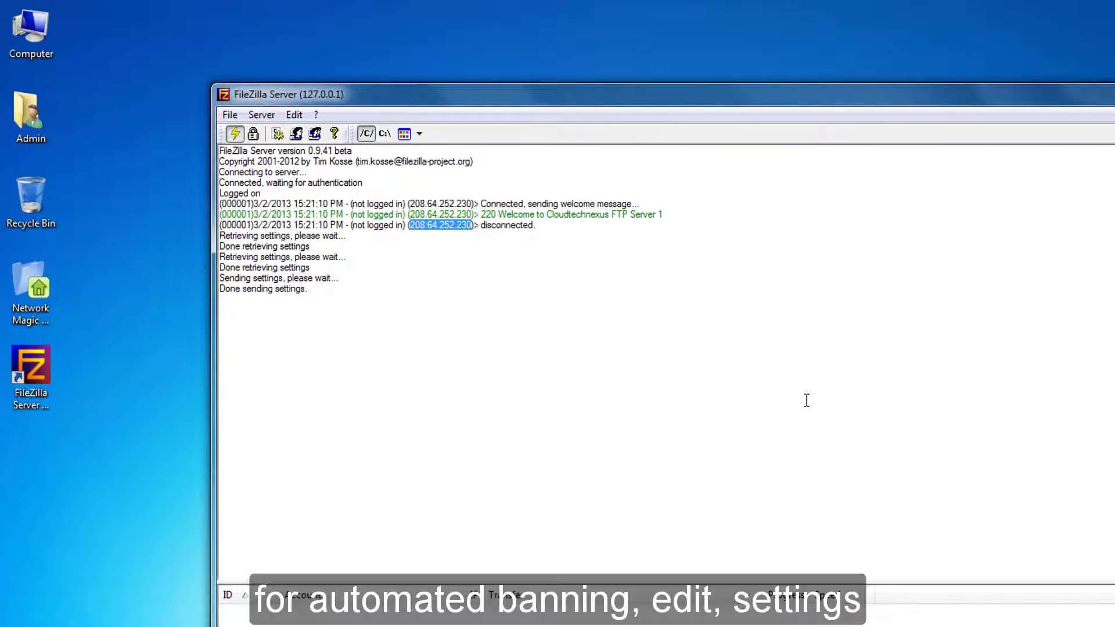
click(806, 401)
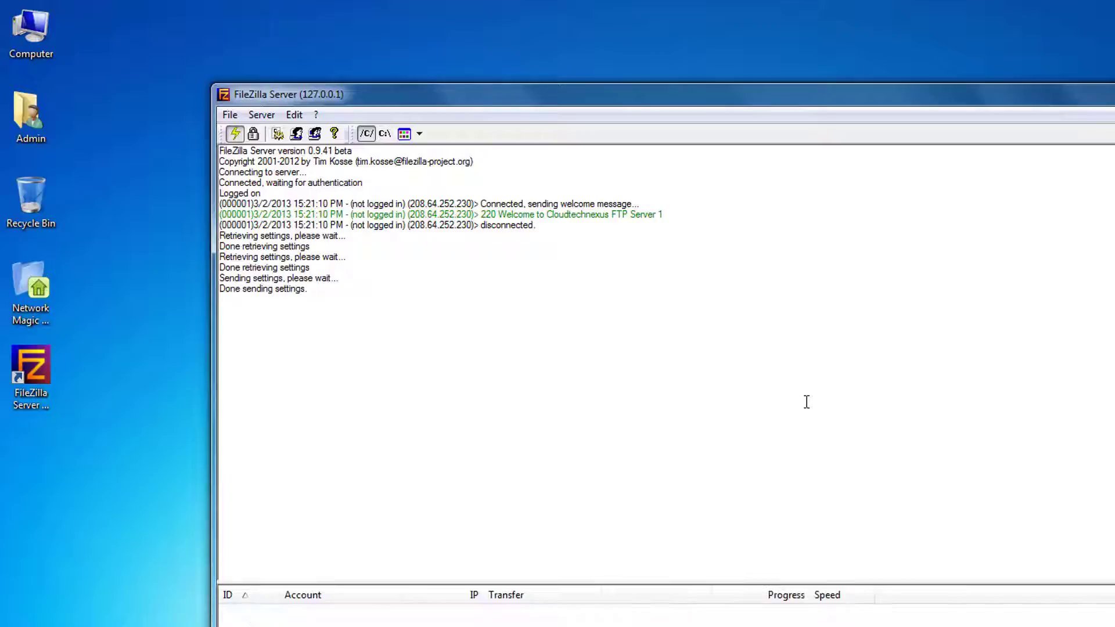
Enable automatic bans on the Autoban settings page with a 24-hour ban duration.
click(295, 114)
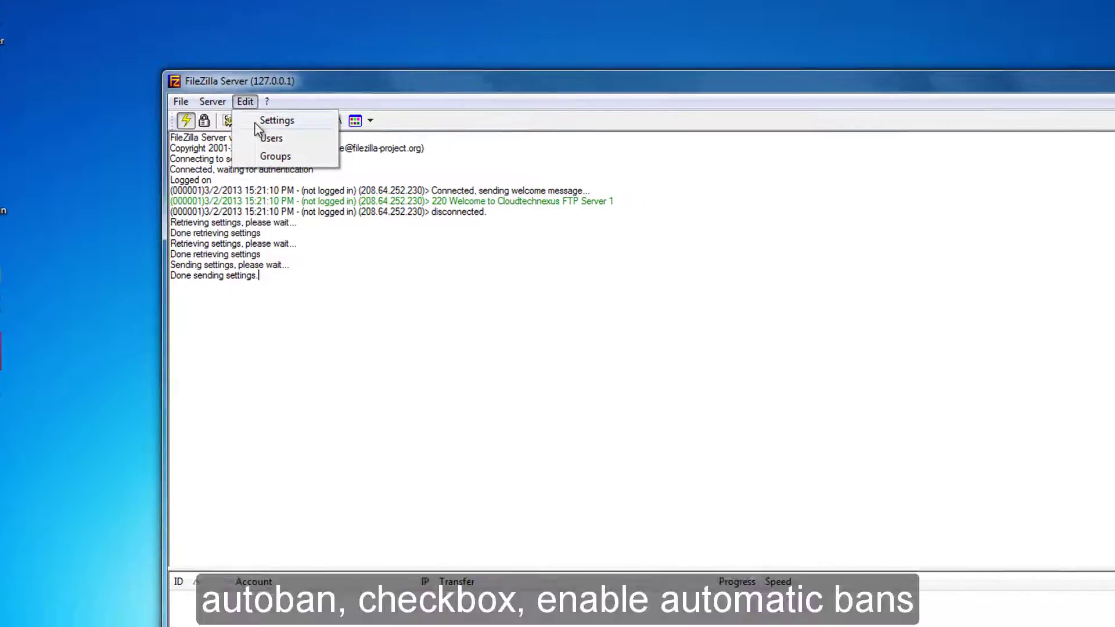
click(305, 127)
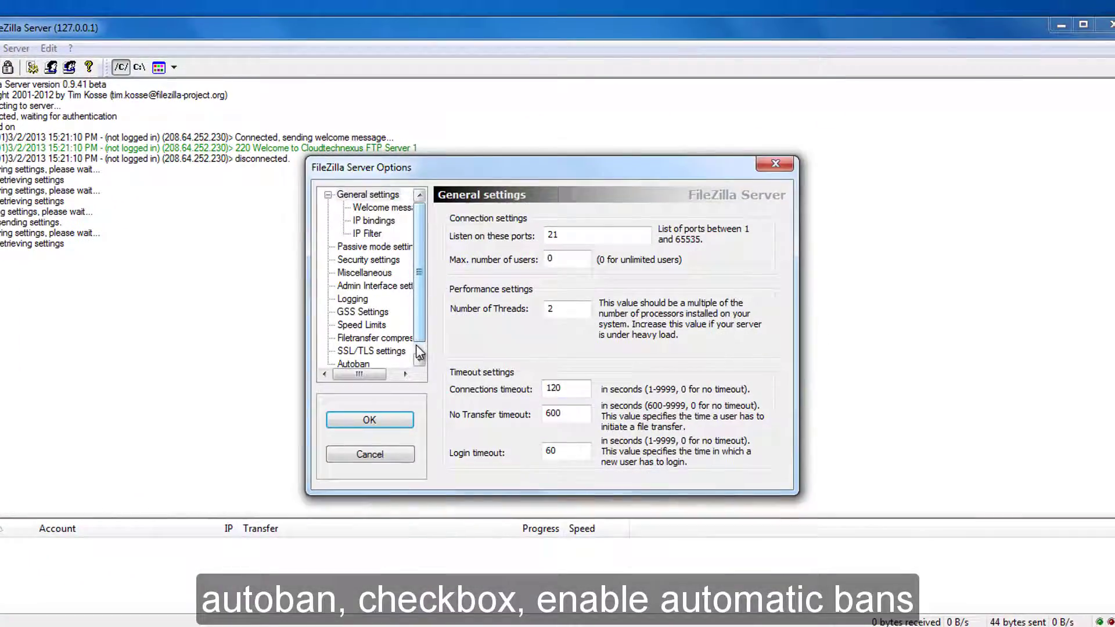
click(417, 347)
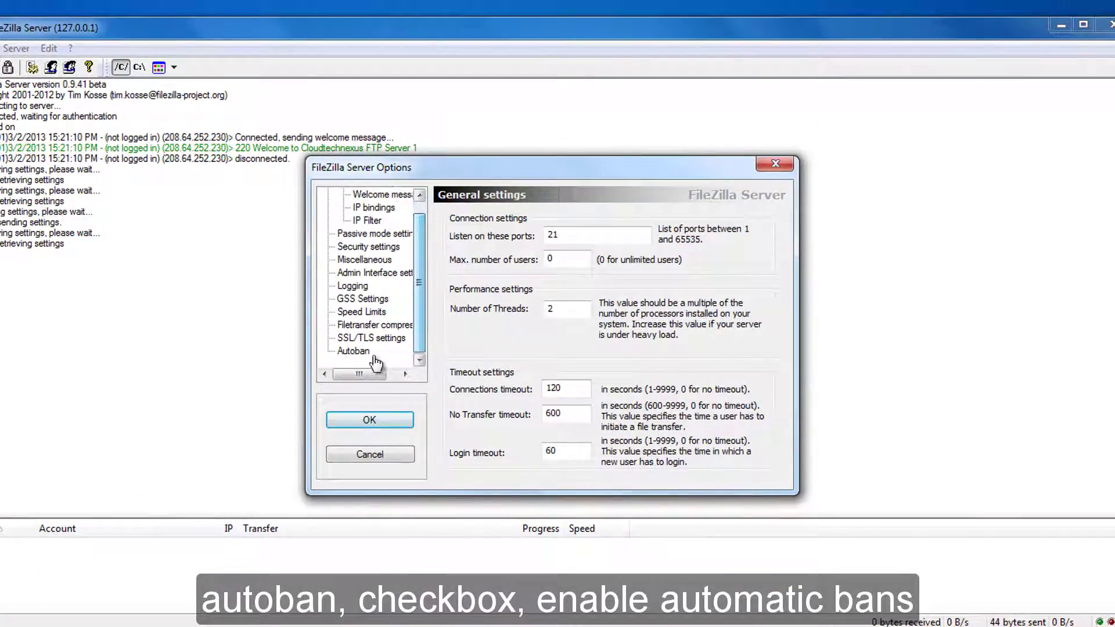
click(354, 350)
click(459, 299)
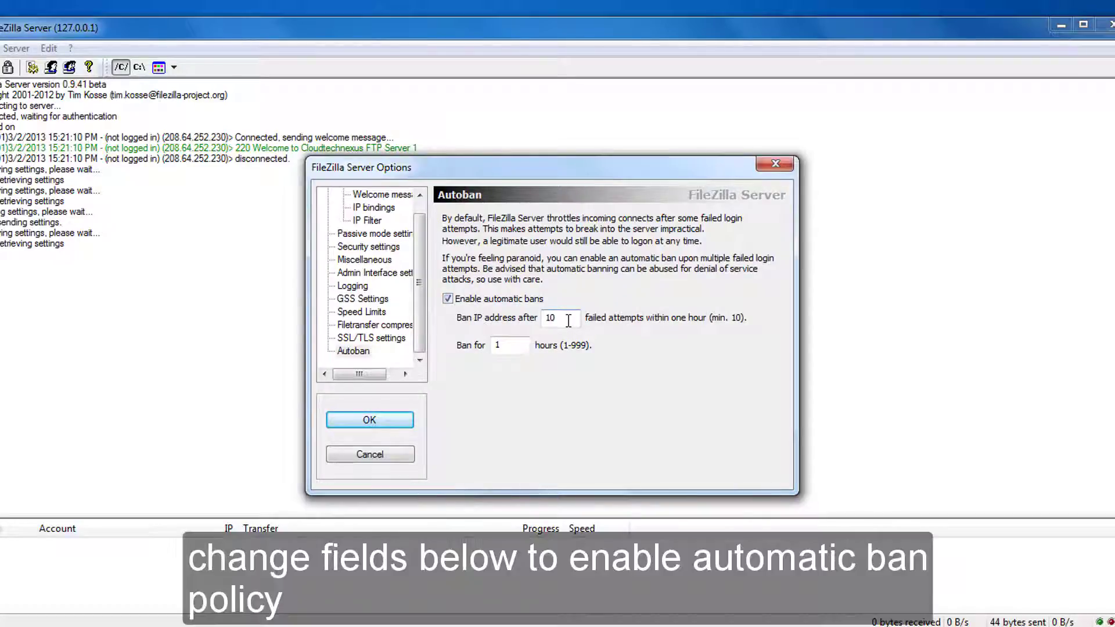
key(Tab)
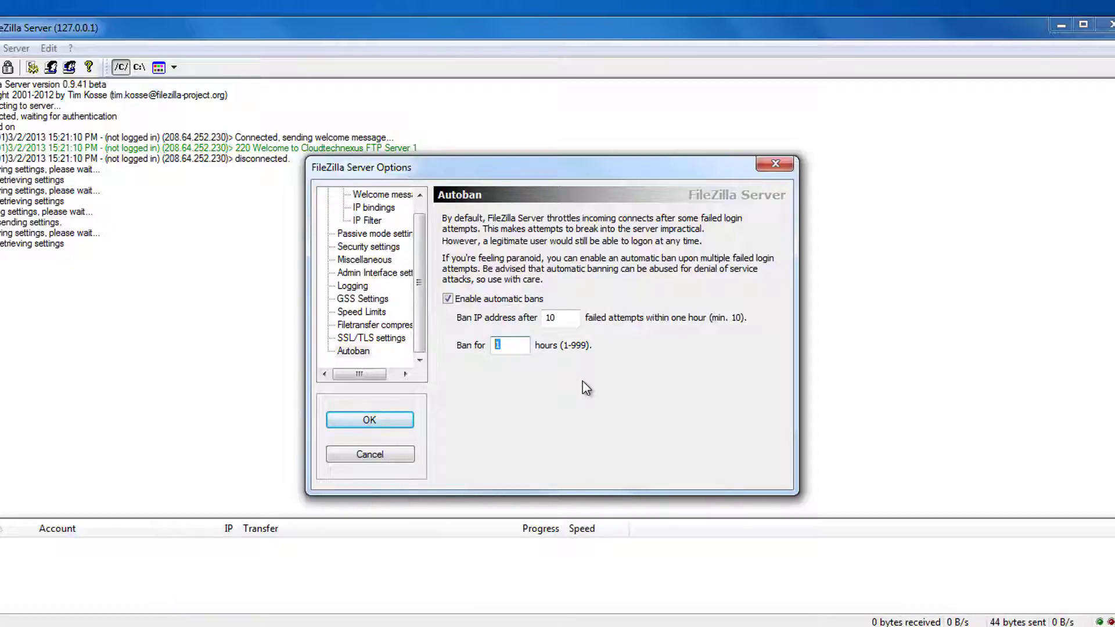
text(24)
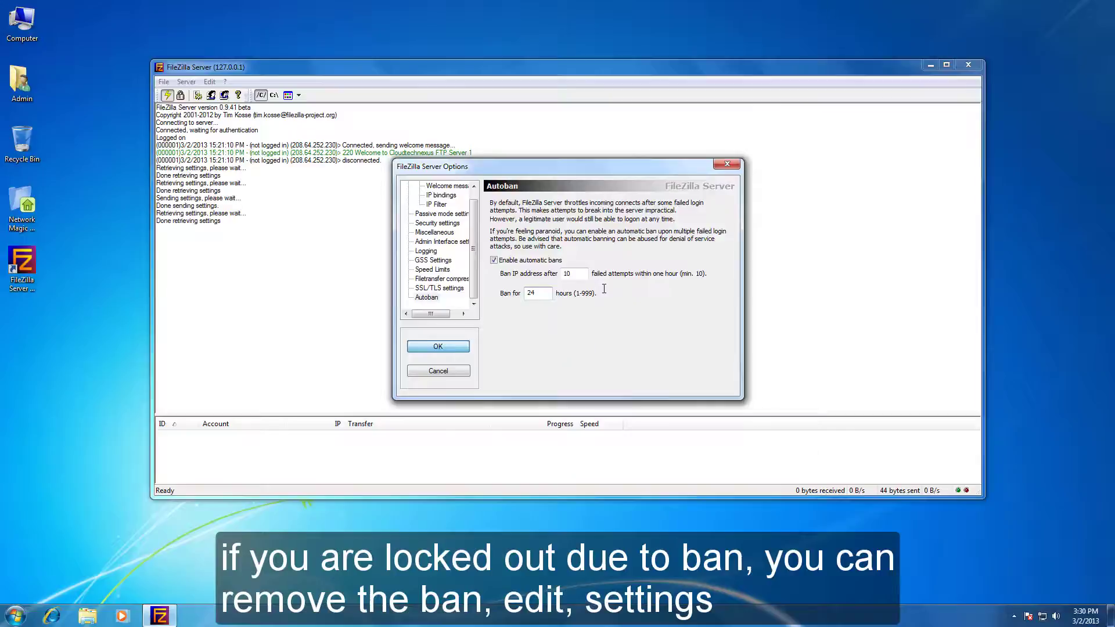
key(Return)
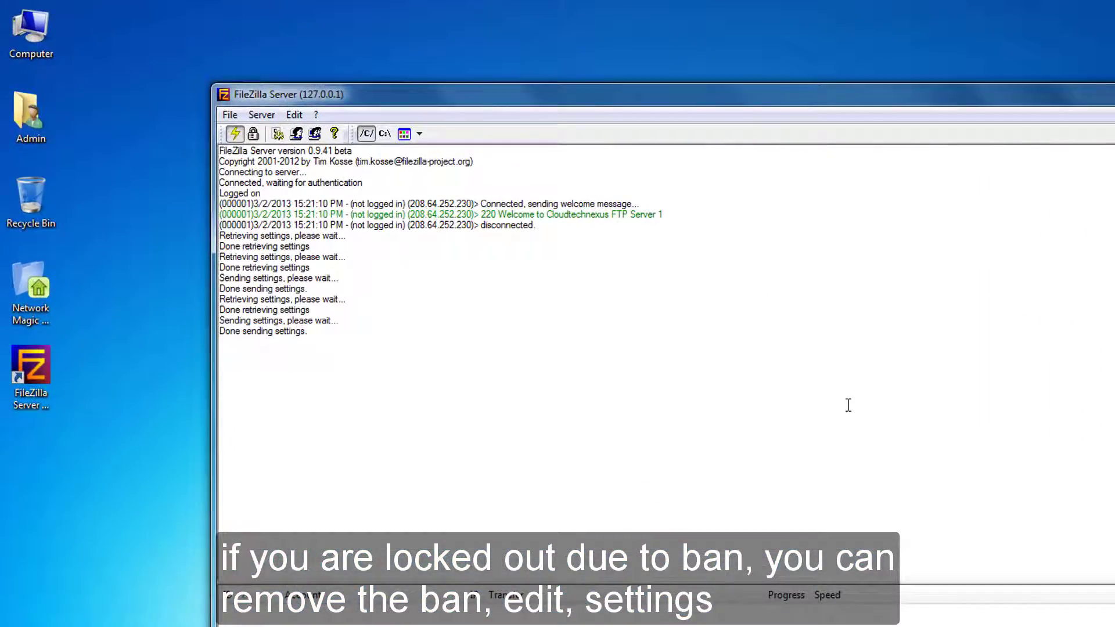
Untick automatic bans, clear the 24-hour Ban for value, and confirm the options with OK.
click(299, 115)
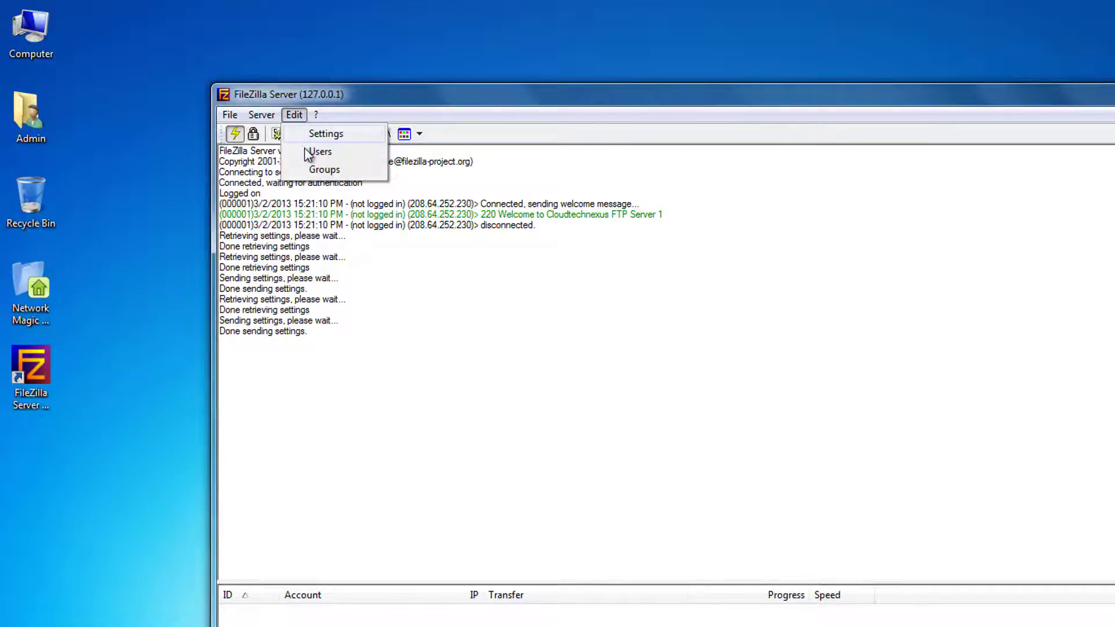
click(316, 134)
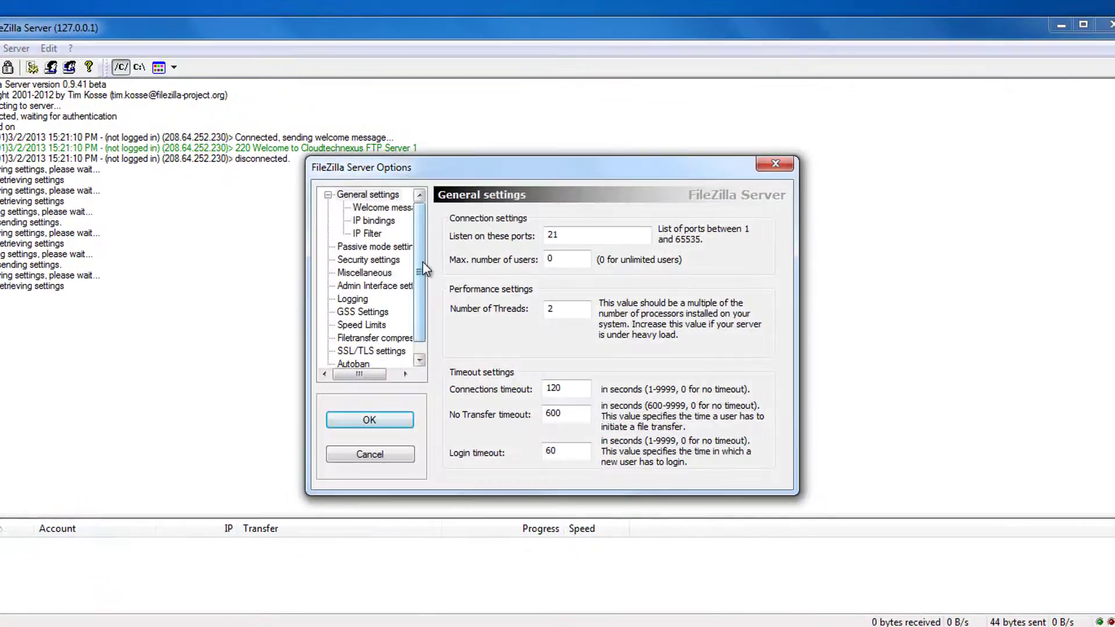
drag(424, 270, 424, 290)
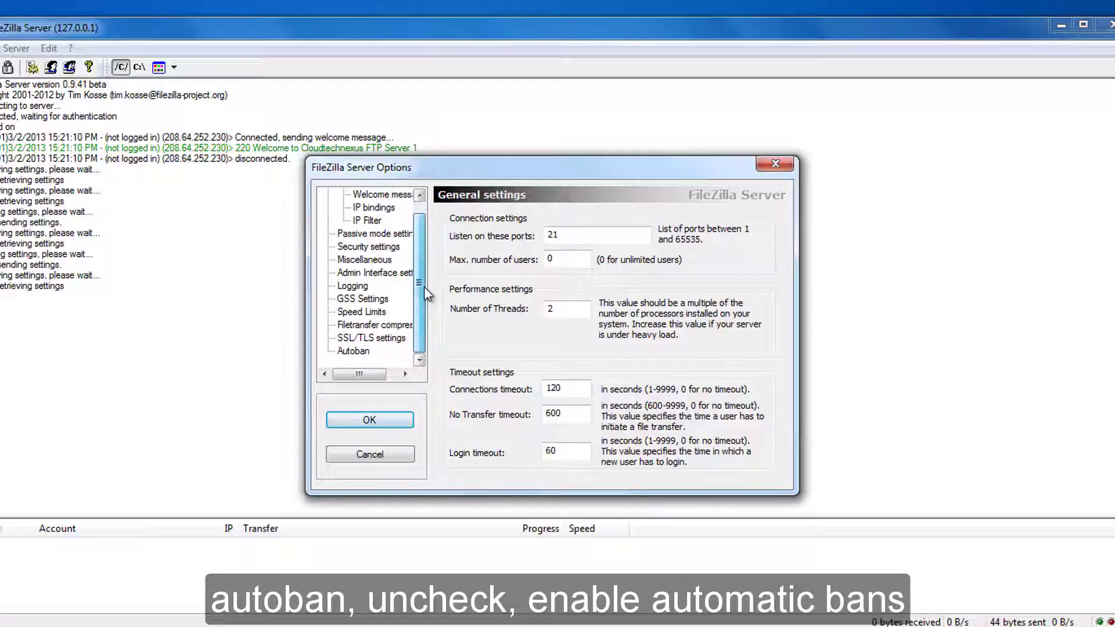
click(379, 351)
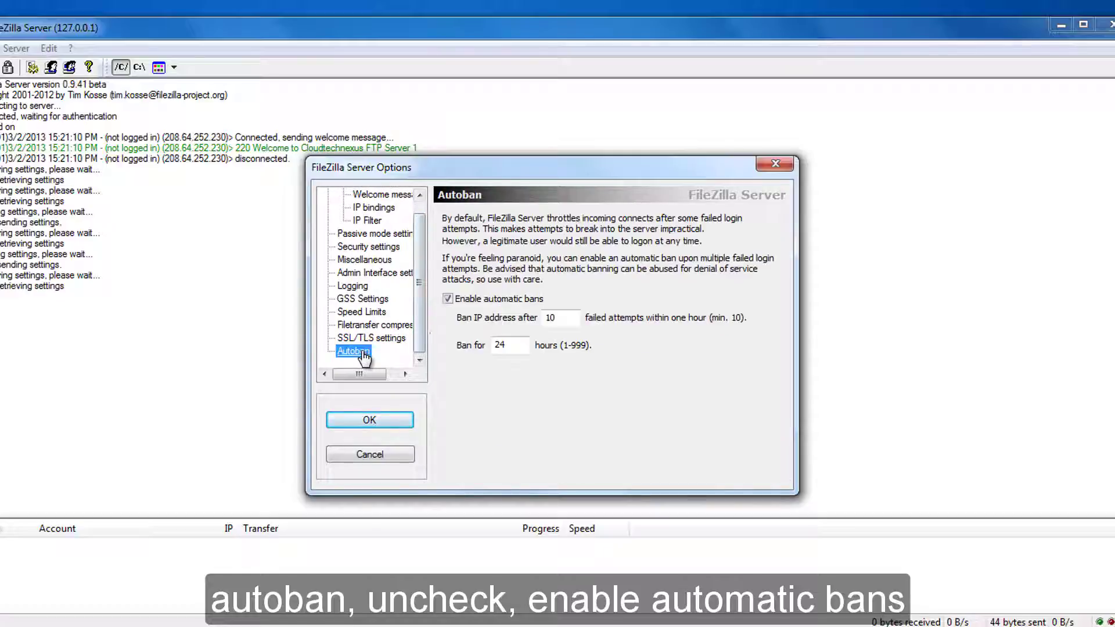
click(447, 299)
double_click(501, 345)
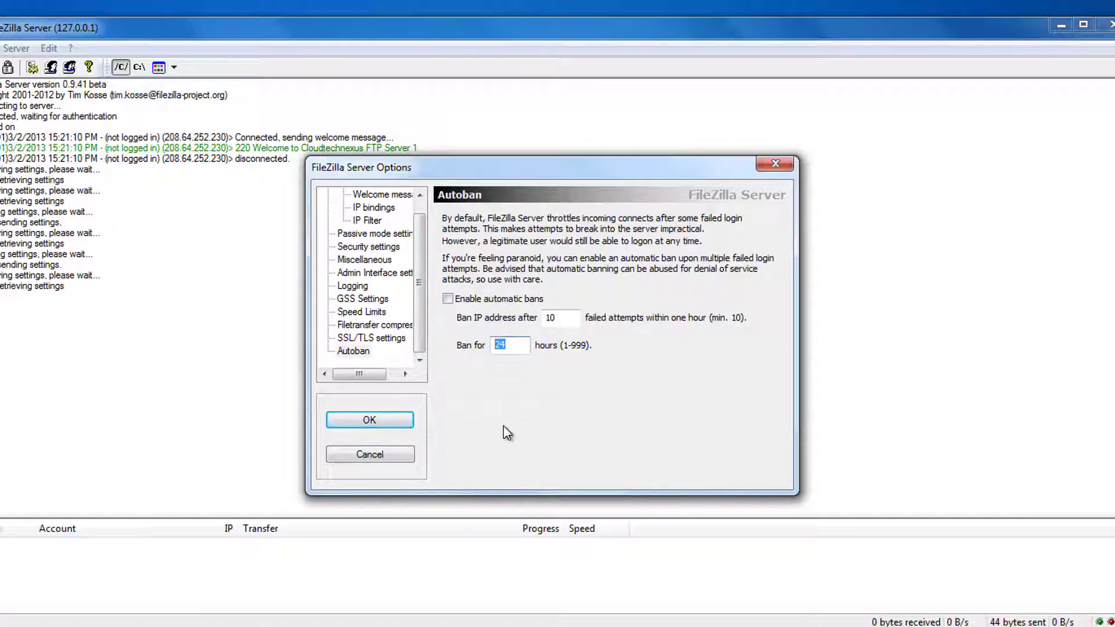
key(BackSpace)
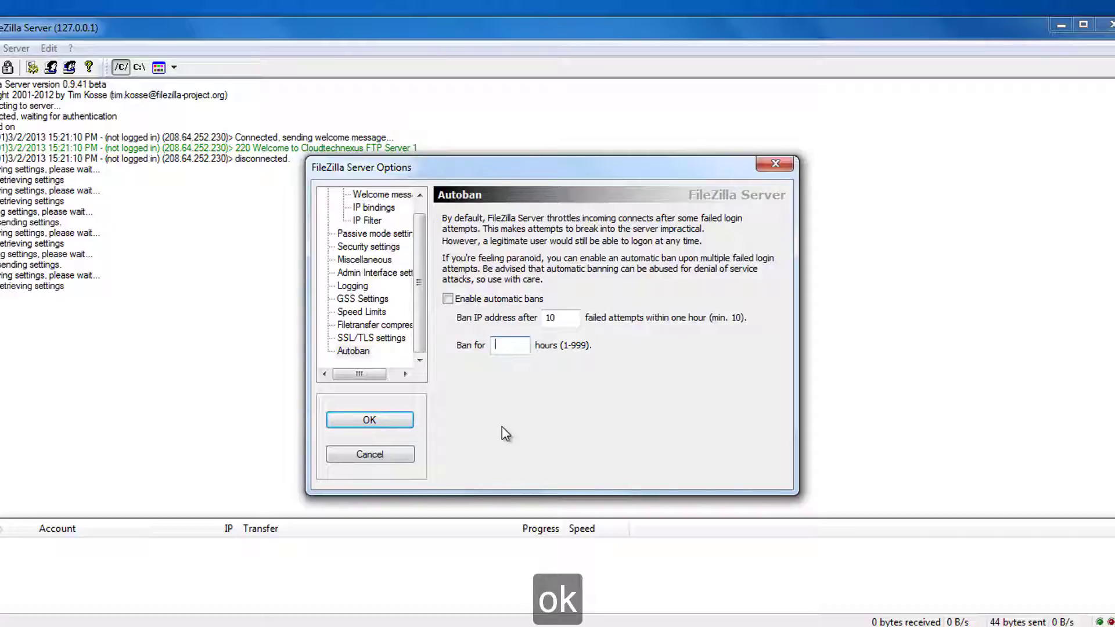
click(409, 420)
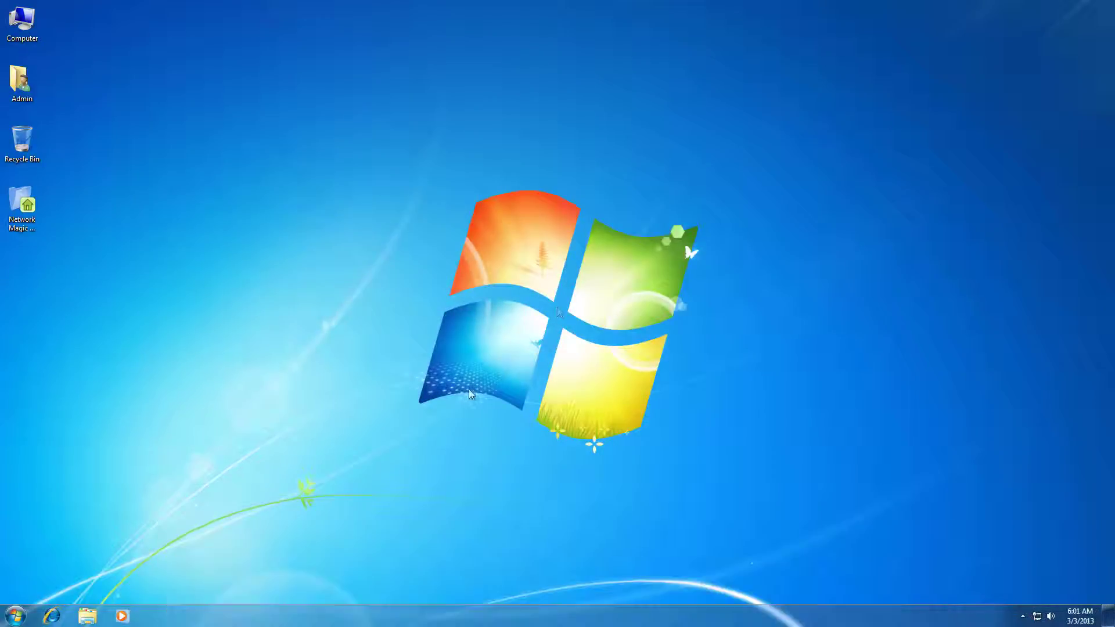
Load filezilla-project.org in Internet Explorer and choose Download Now for FileZilla Client.
click(53, 618)
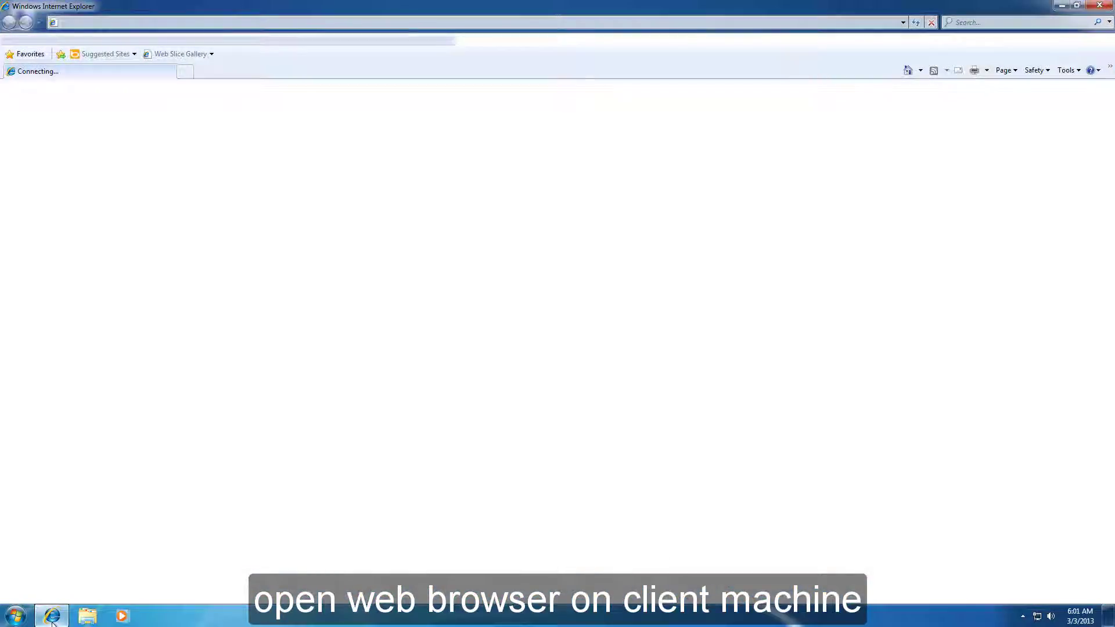
click(145, 24)
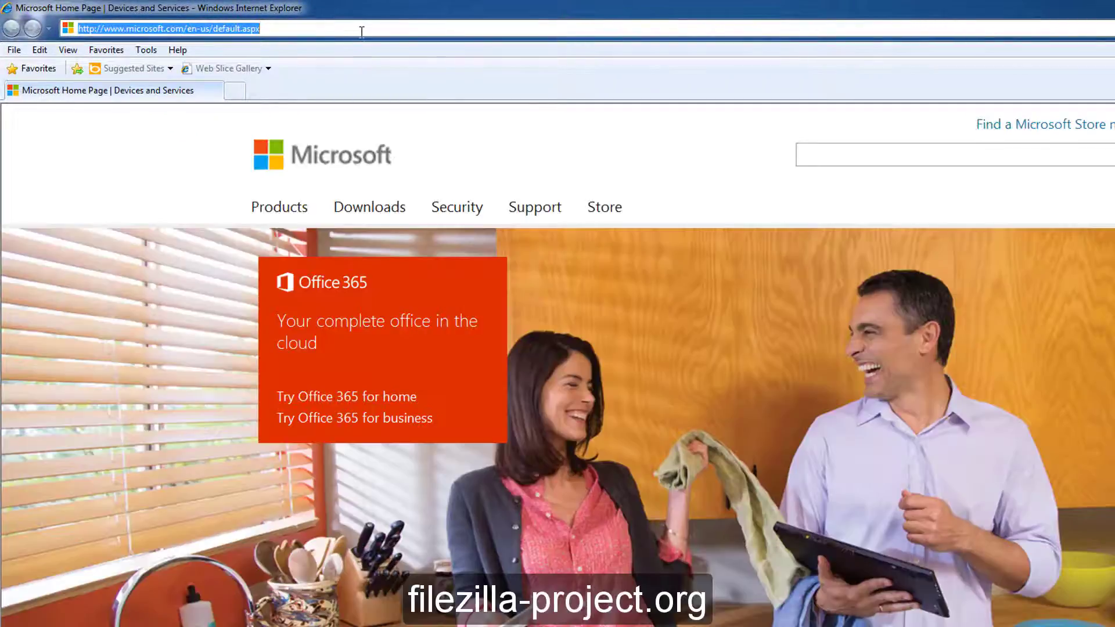
key(ctrl+v)
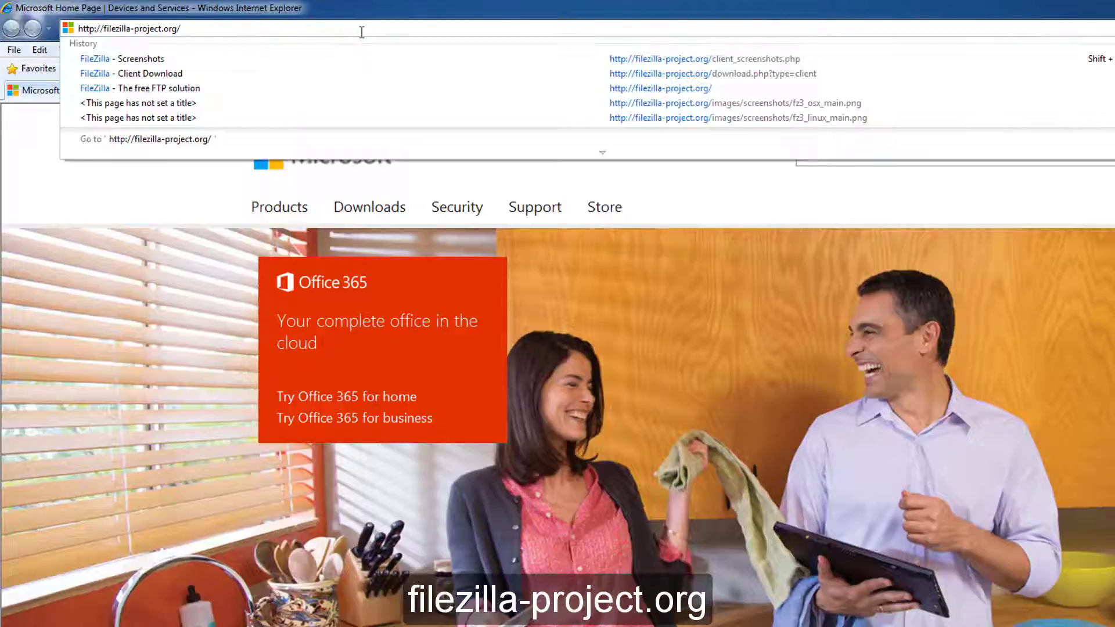
key(Return)
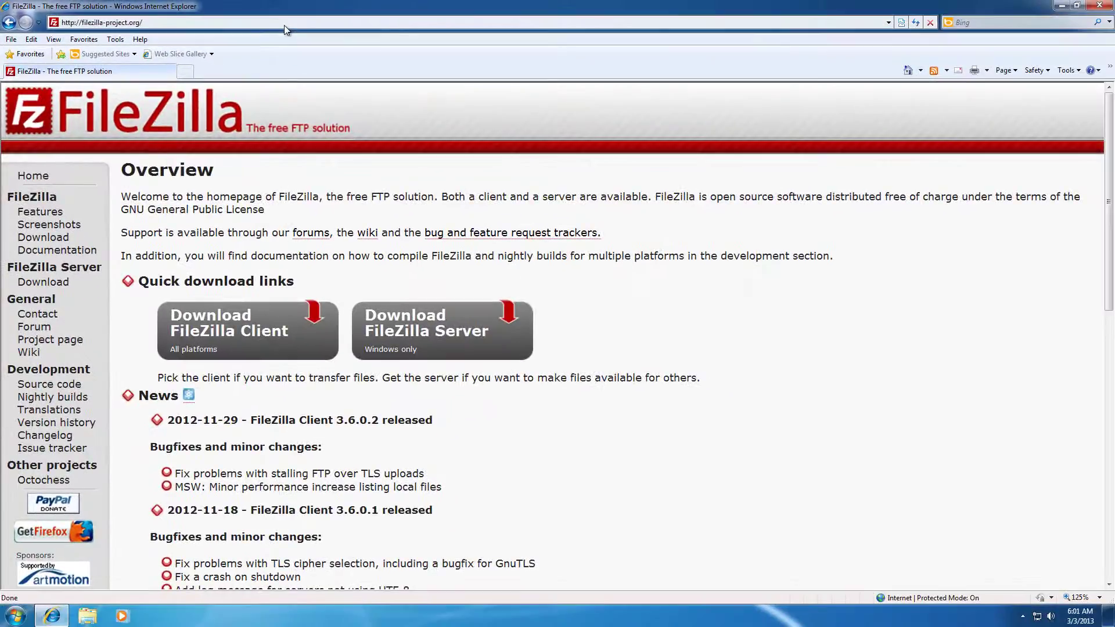
click(258, 330)
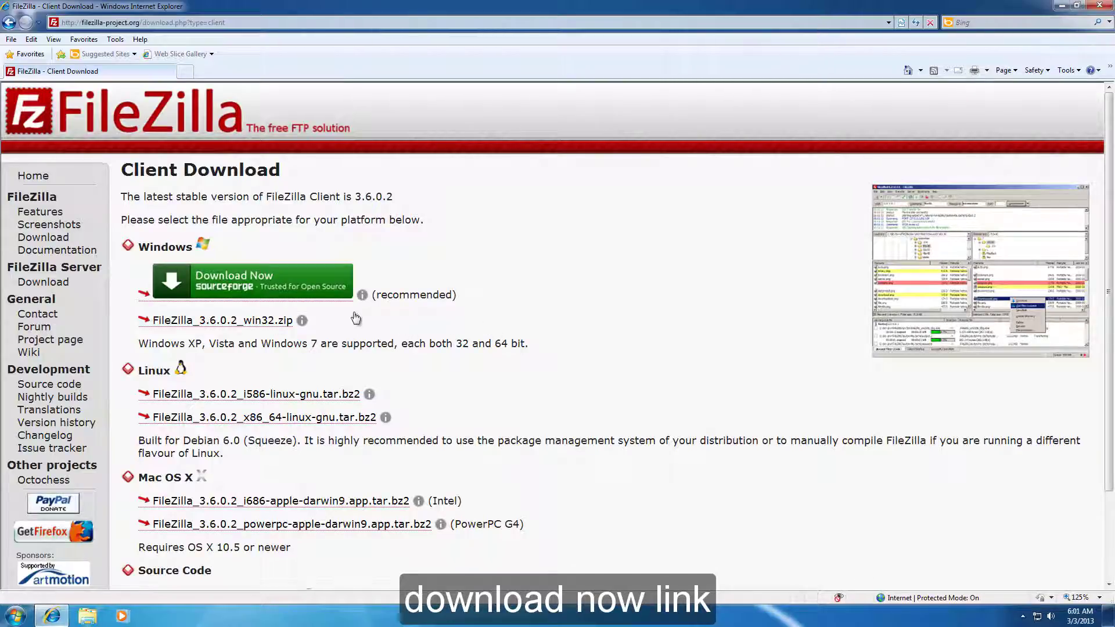
click(228, 285)
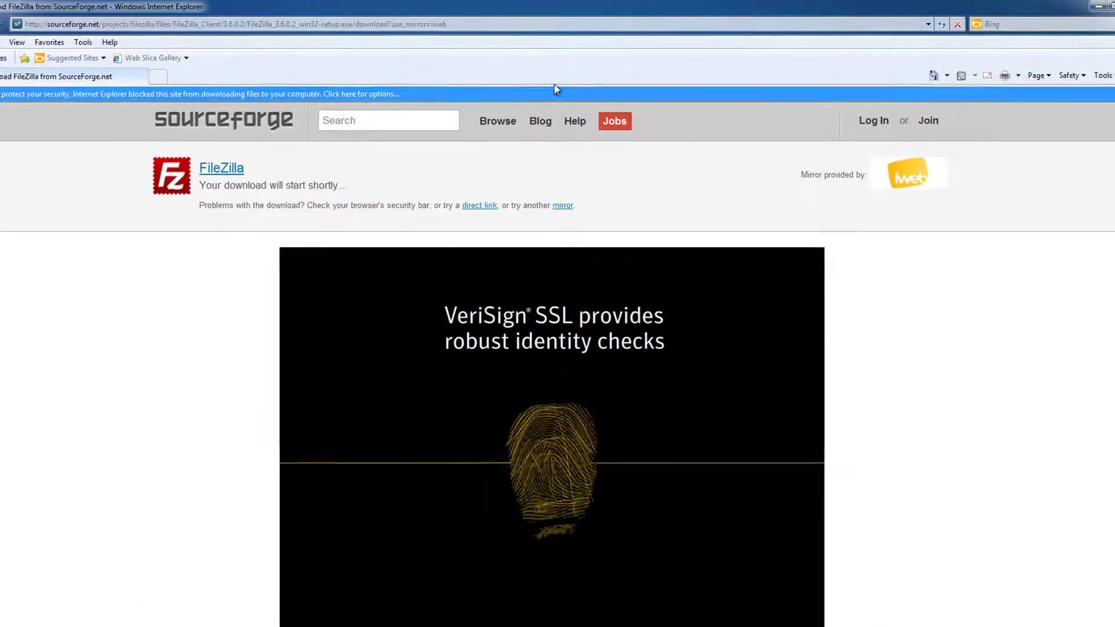
Allow the blocked download, save FileZilla_3.6.0.2_win32-setup.exe to Downloads, and open the folder.
click(551, 89)
click(587, 105)
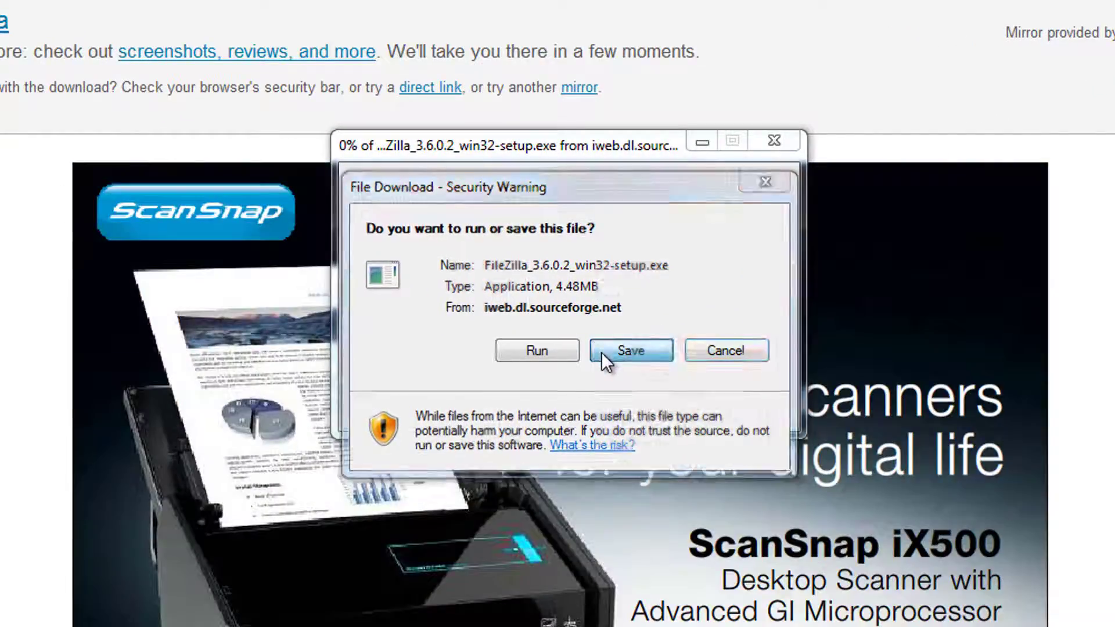
click(601, 351)
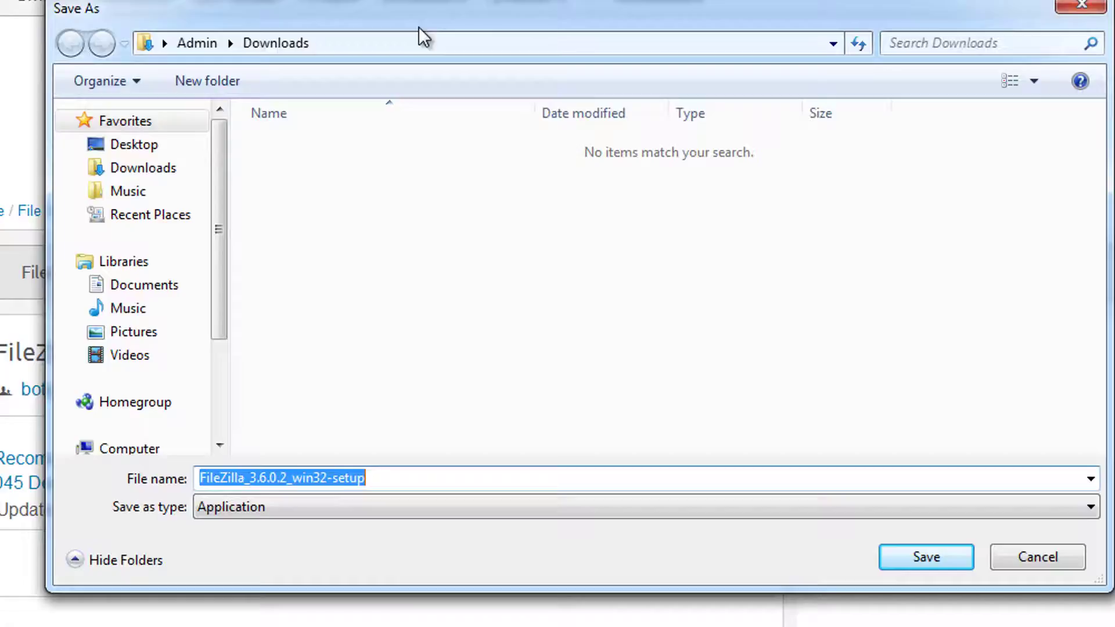
drag(404, 16, 371, 0)
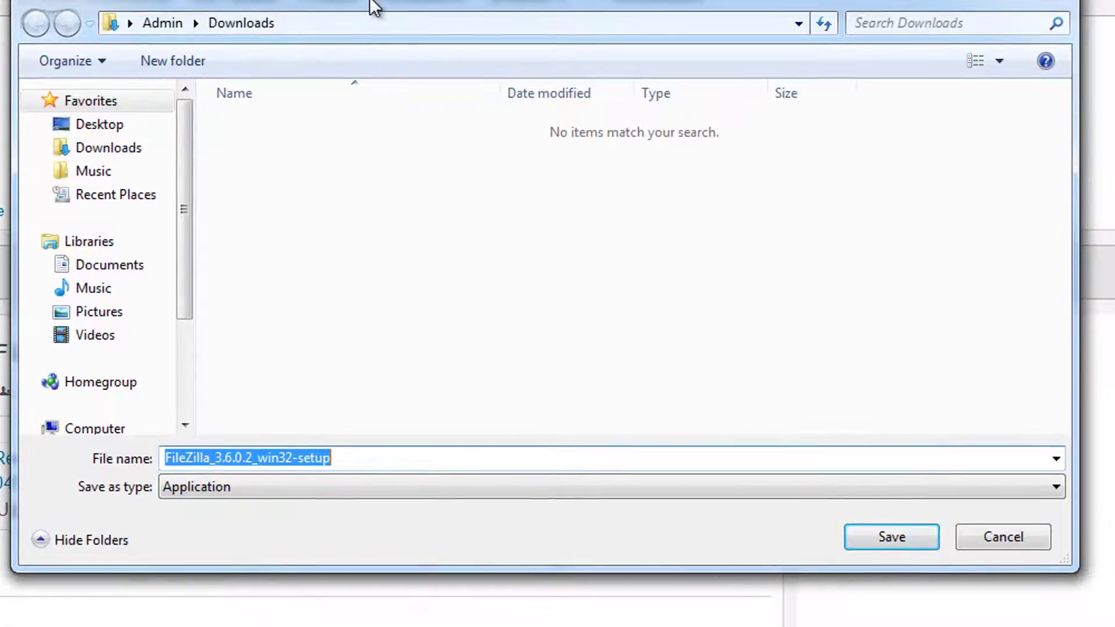
click(904, 545)
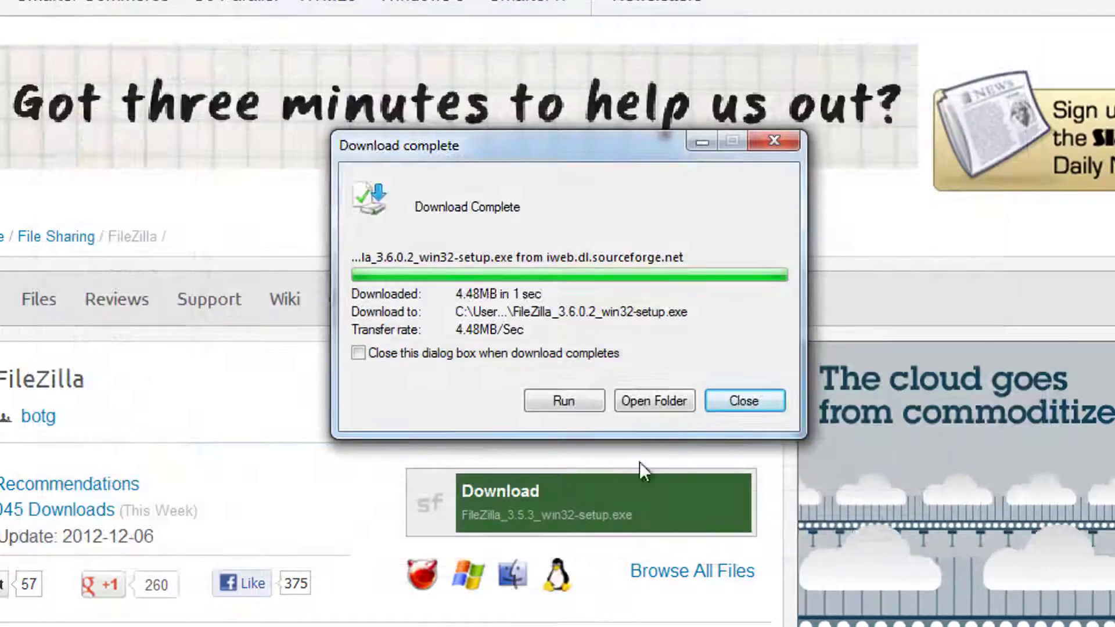
click(654, 402)
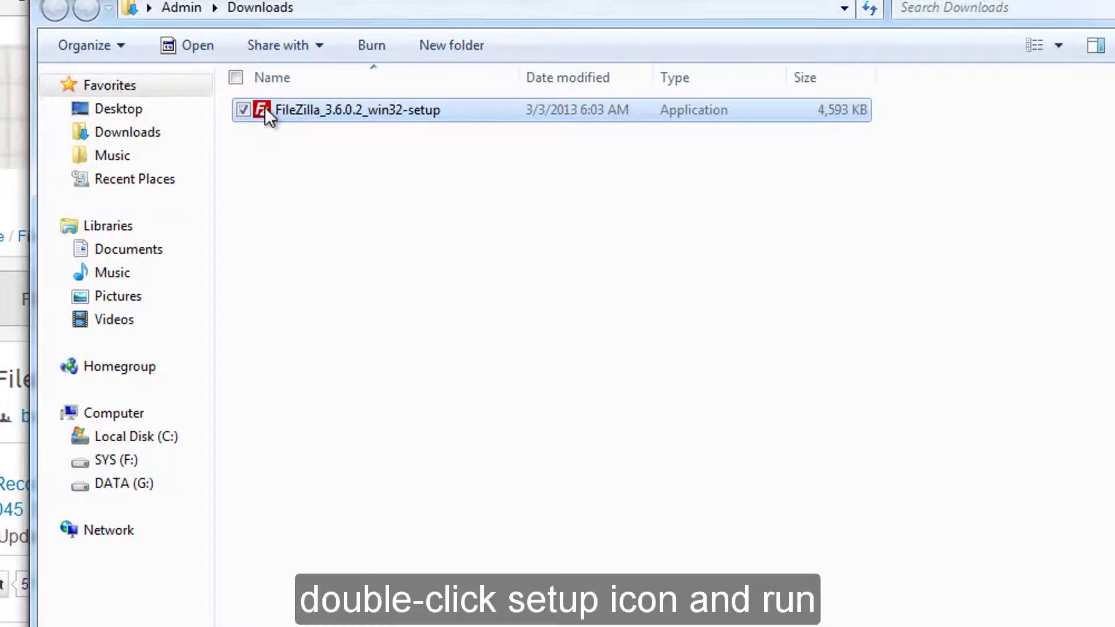
Run the 3.6.0.2 installer, accept the licence, add a desktop icon, keep defaults, and finish.
double_click(265, 106)
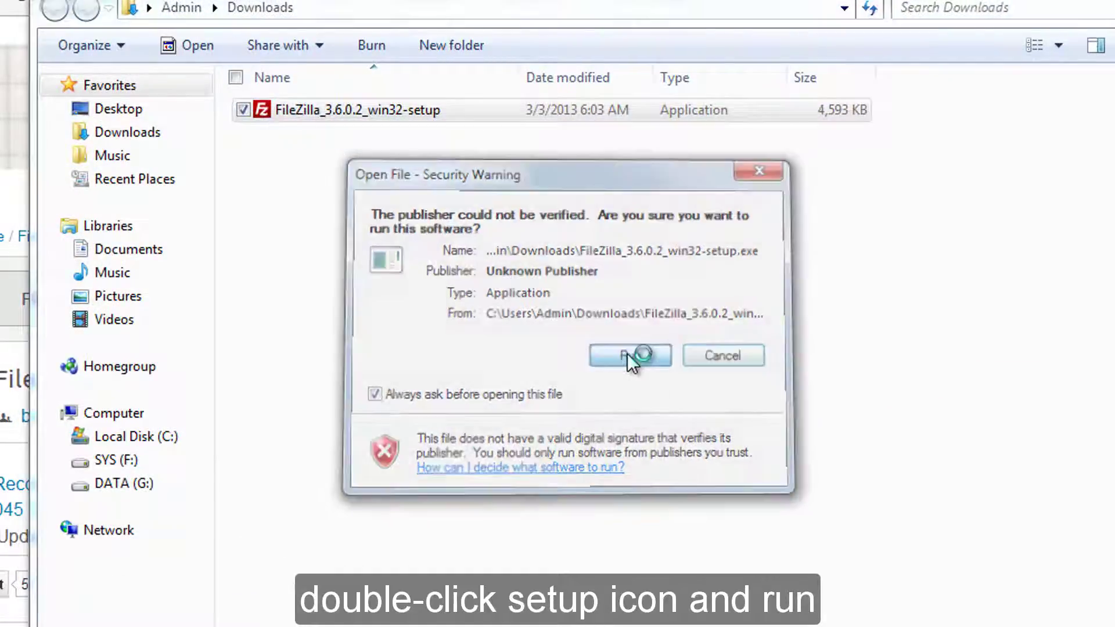
click(632, 357)
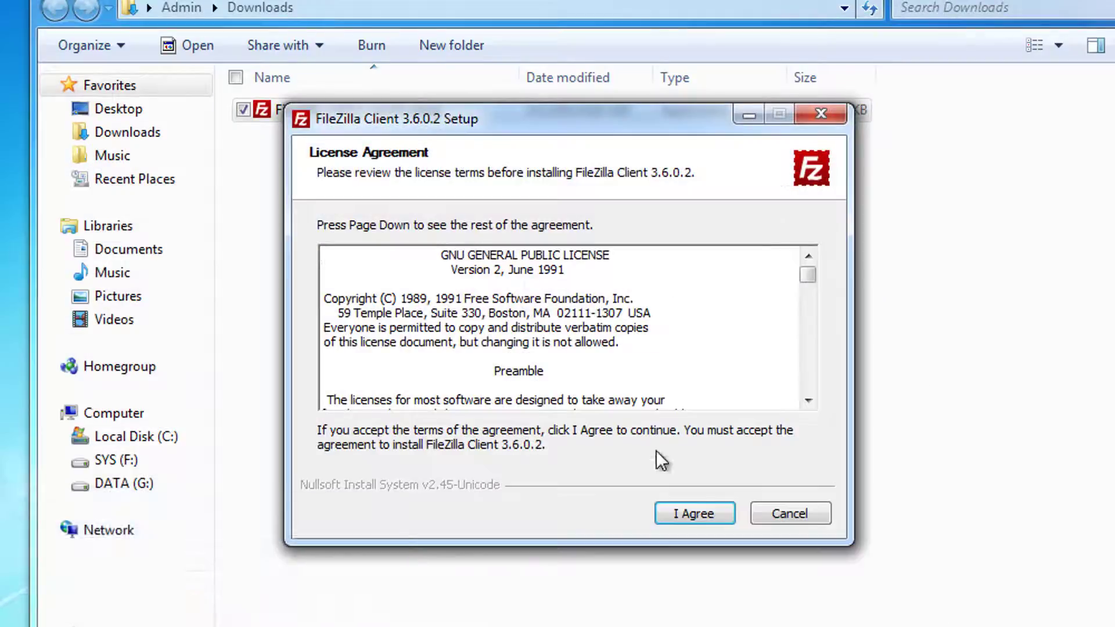
click(678, 513)
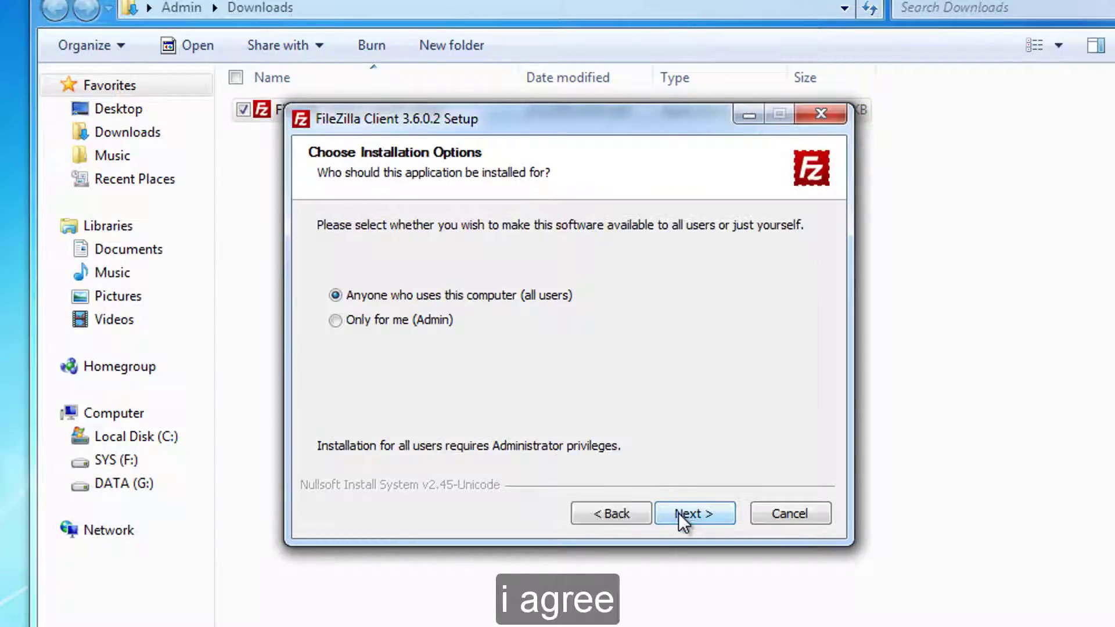
click(678, 514)
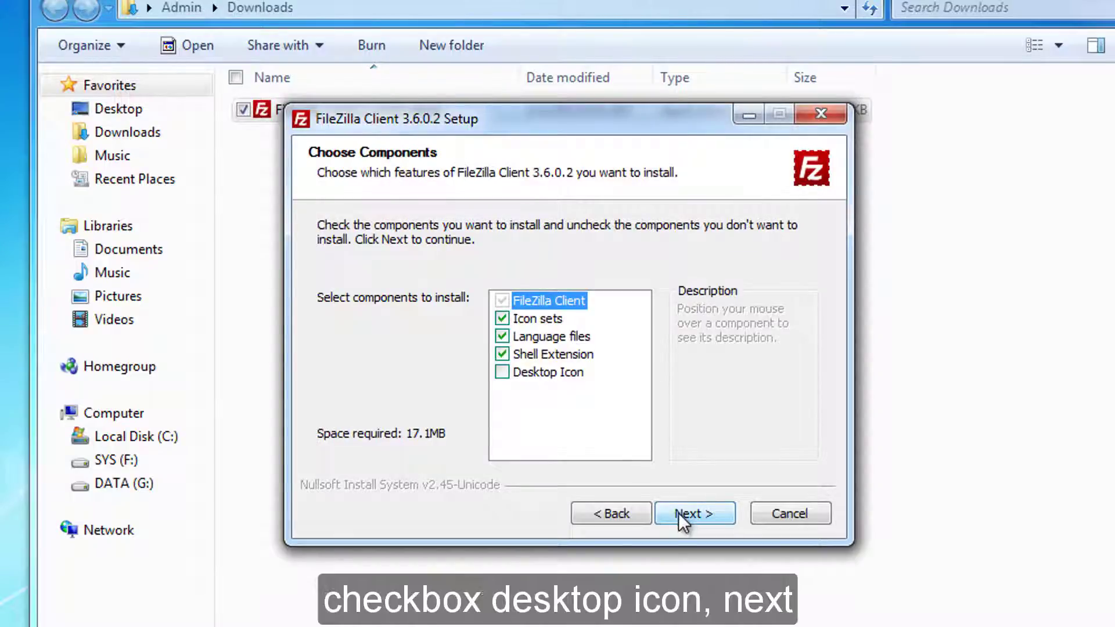
click(501, 374)
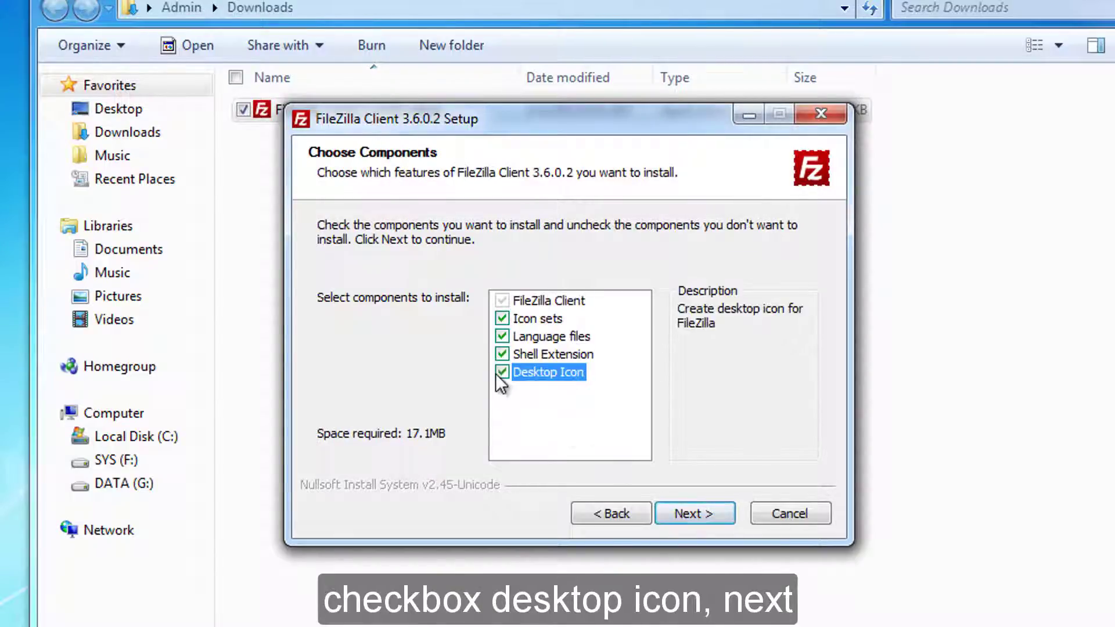
click(698, 511)
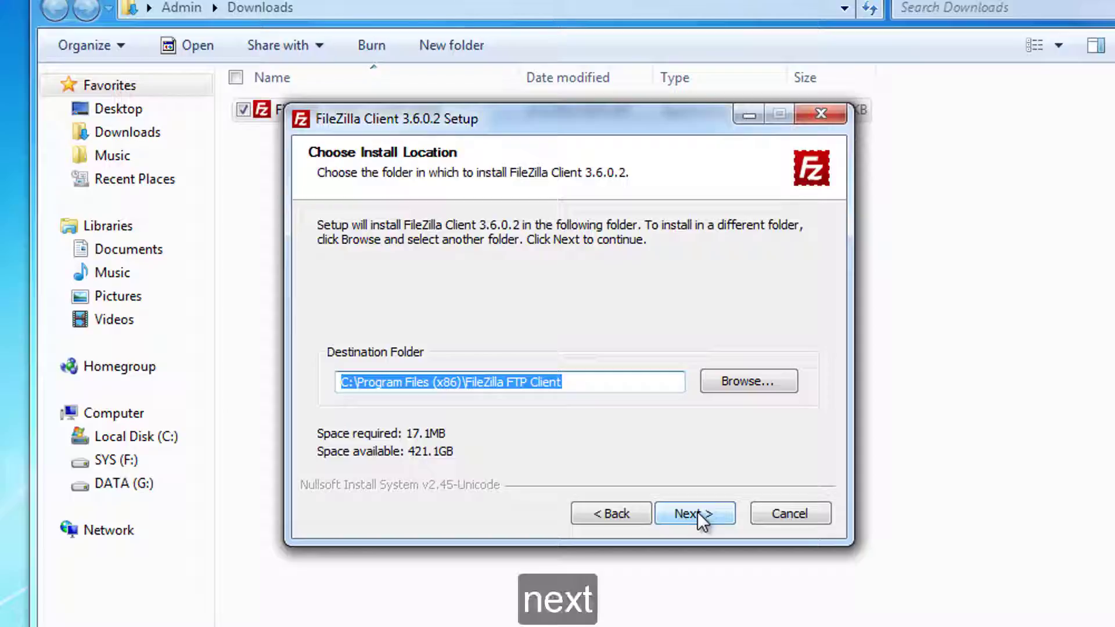
click(698, 511)
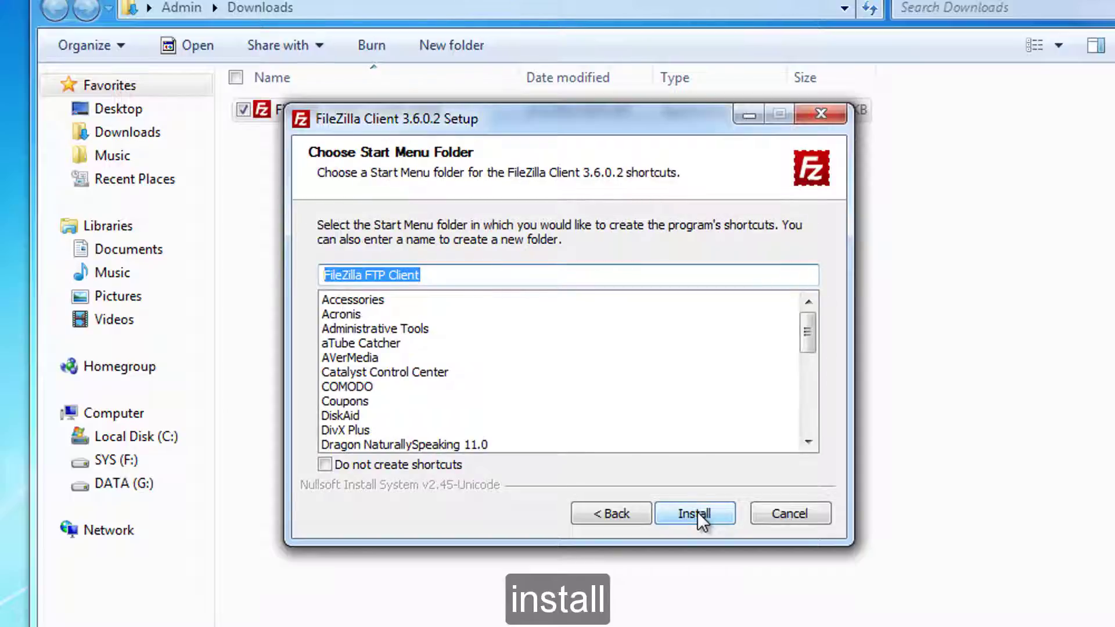
click(698, 511)
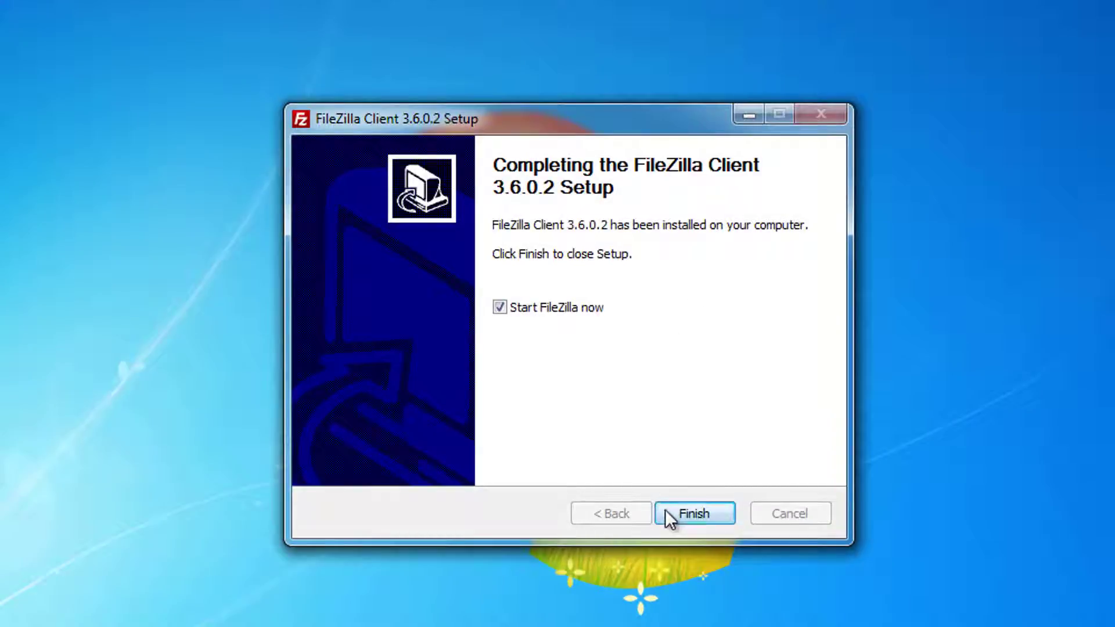
click(676, 512)
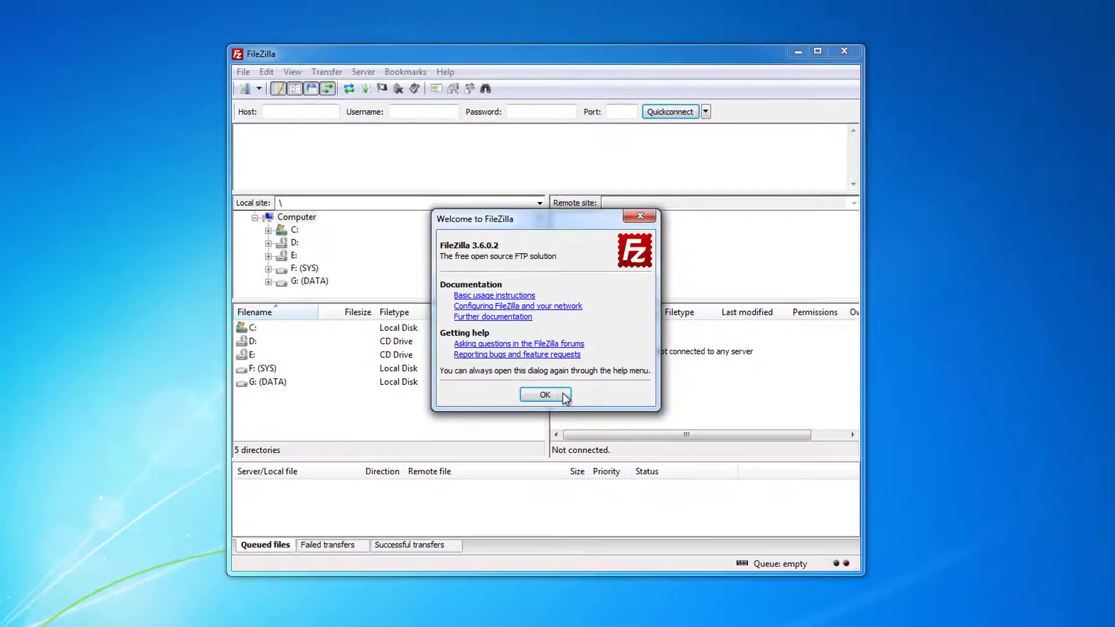
Add a new site in Site Manager with the host address, port 21 and plain FTP.
click(547, 394)
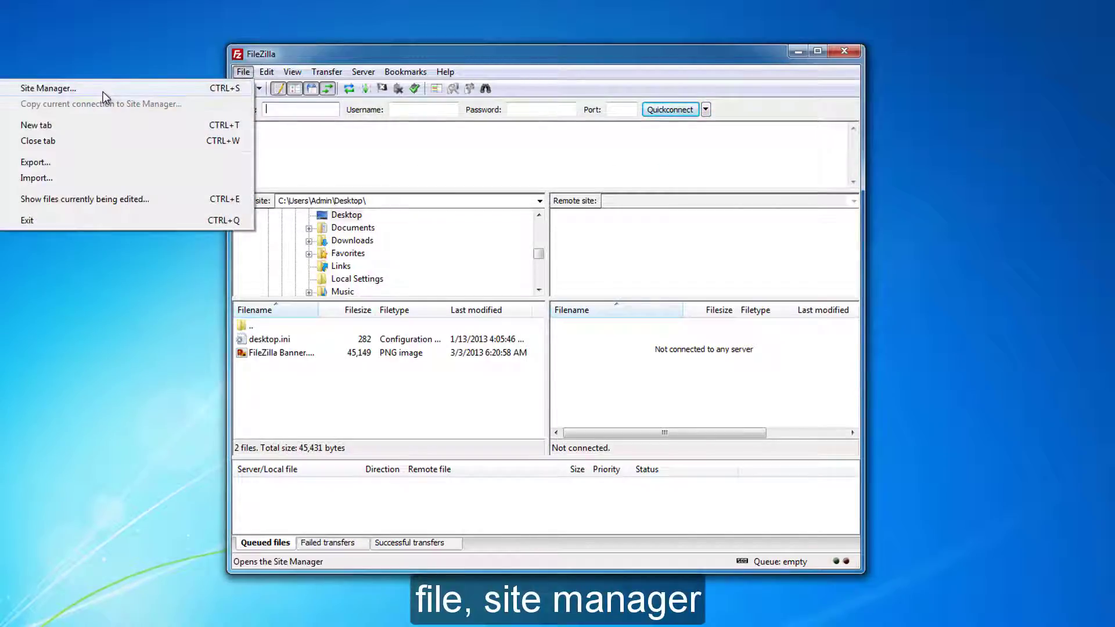
click(103, 92)
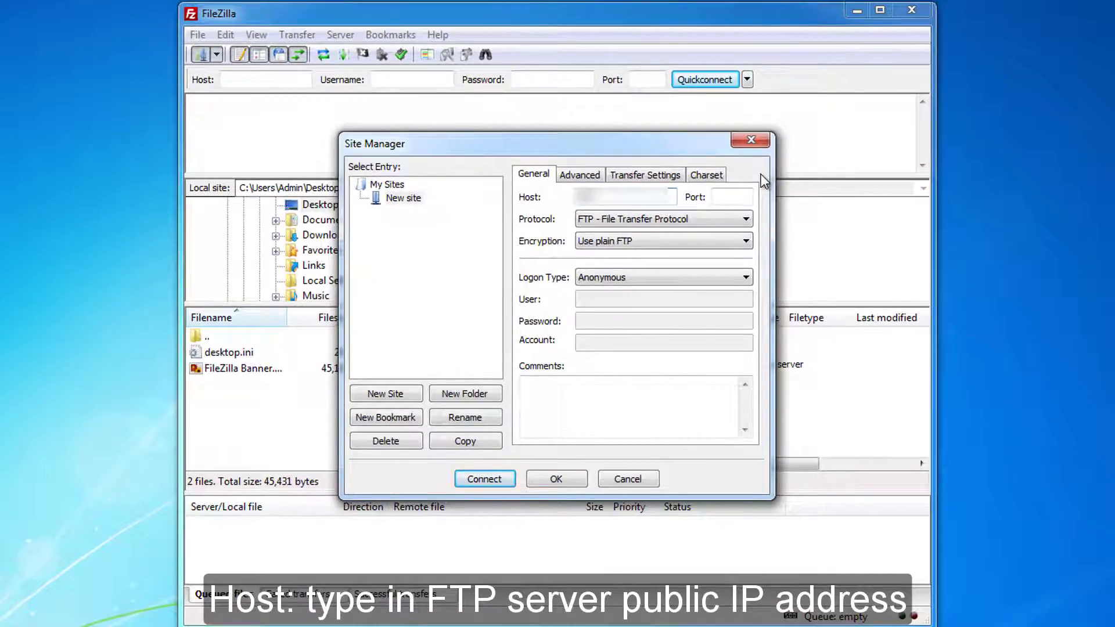
text(.168.1.1)
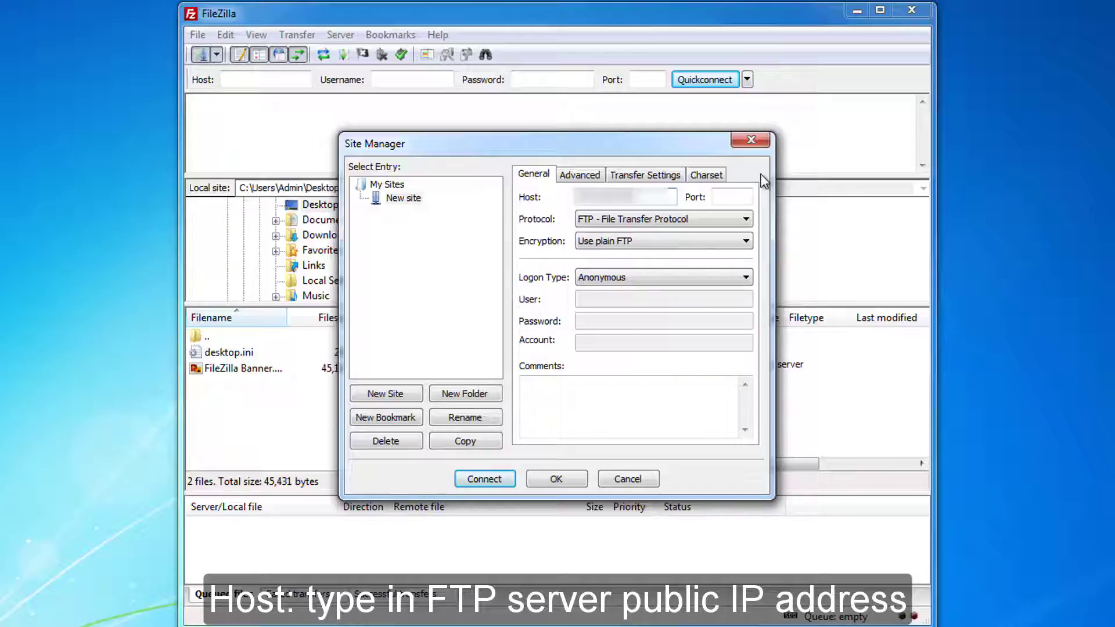
key(Tab)
text(21)
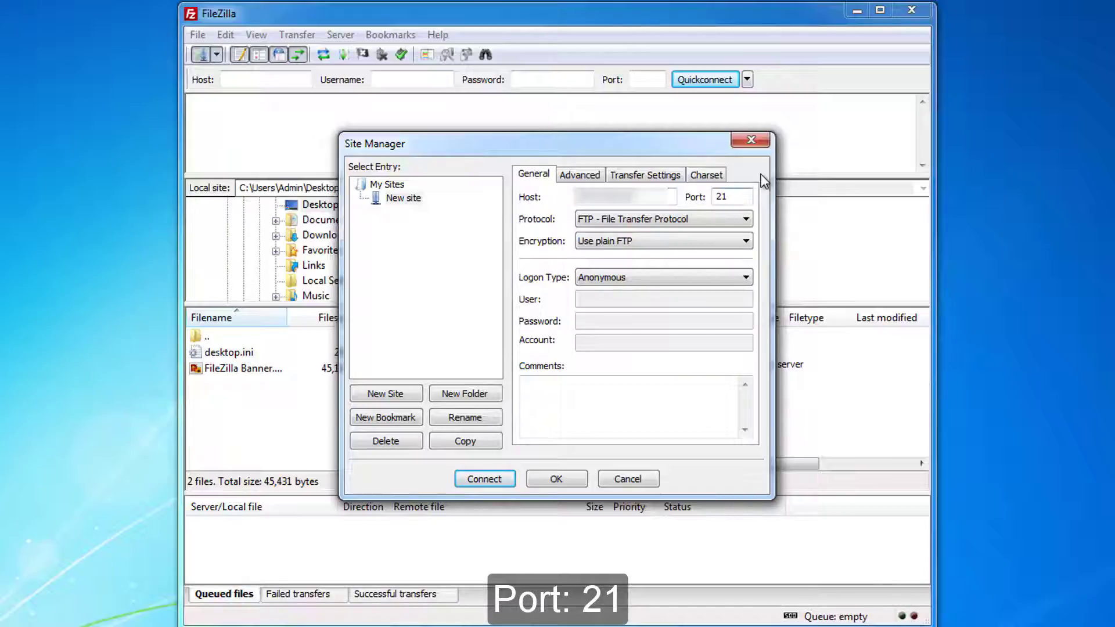
click(747, 222)
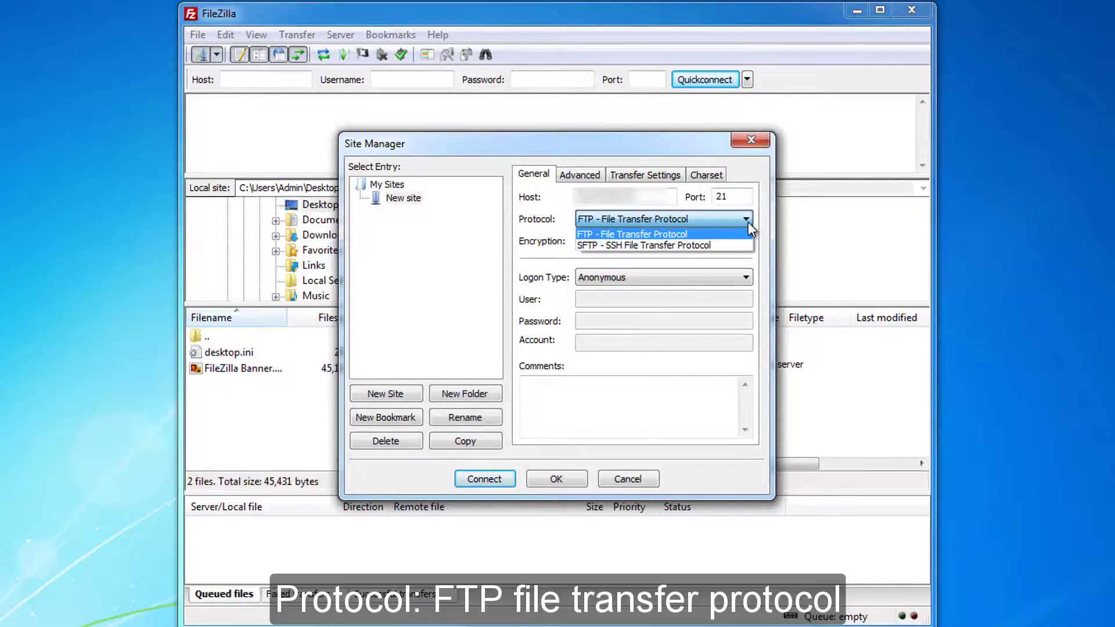
click(748, 233)
click(747, 241)
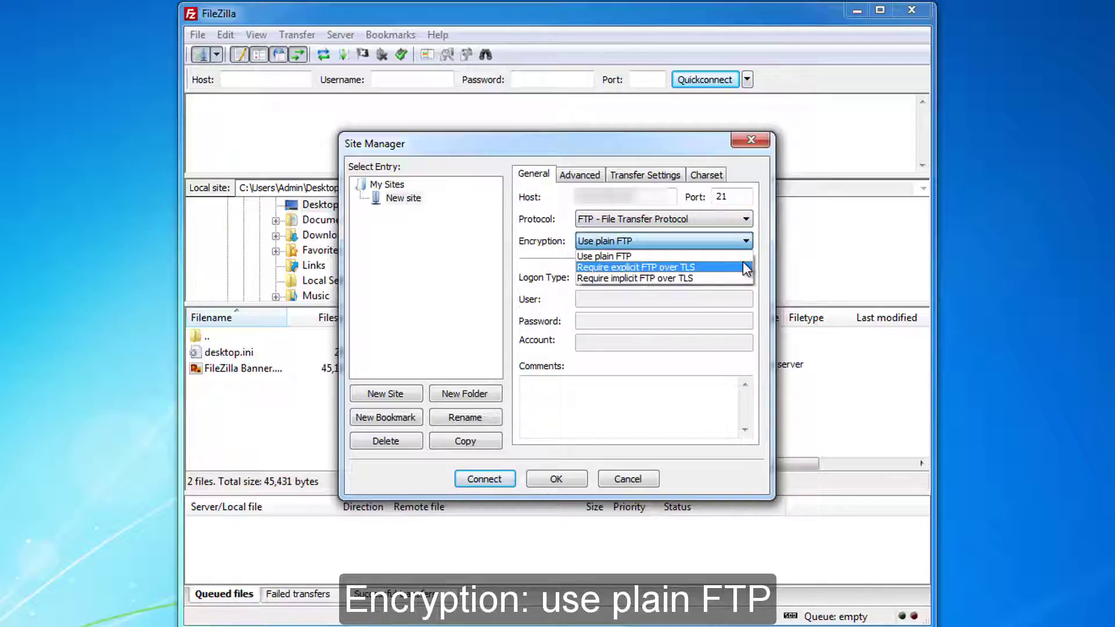
click(744, 242)
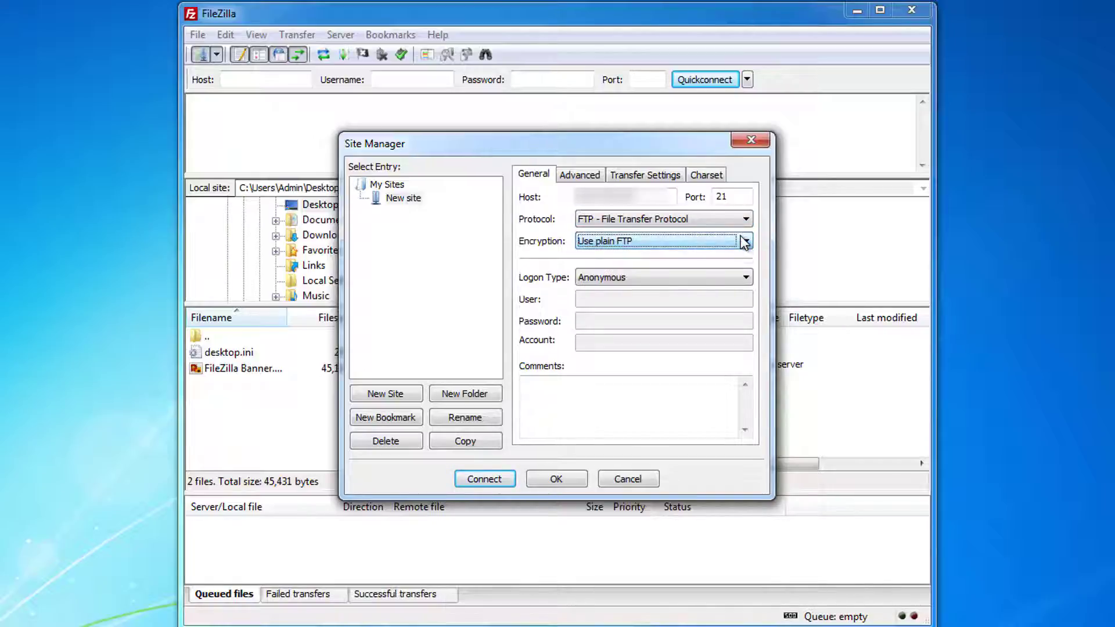
Set Logon Type to 'Ask for password', fill in the user name, and connect.
click(745, 279)
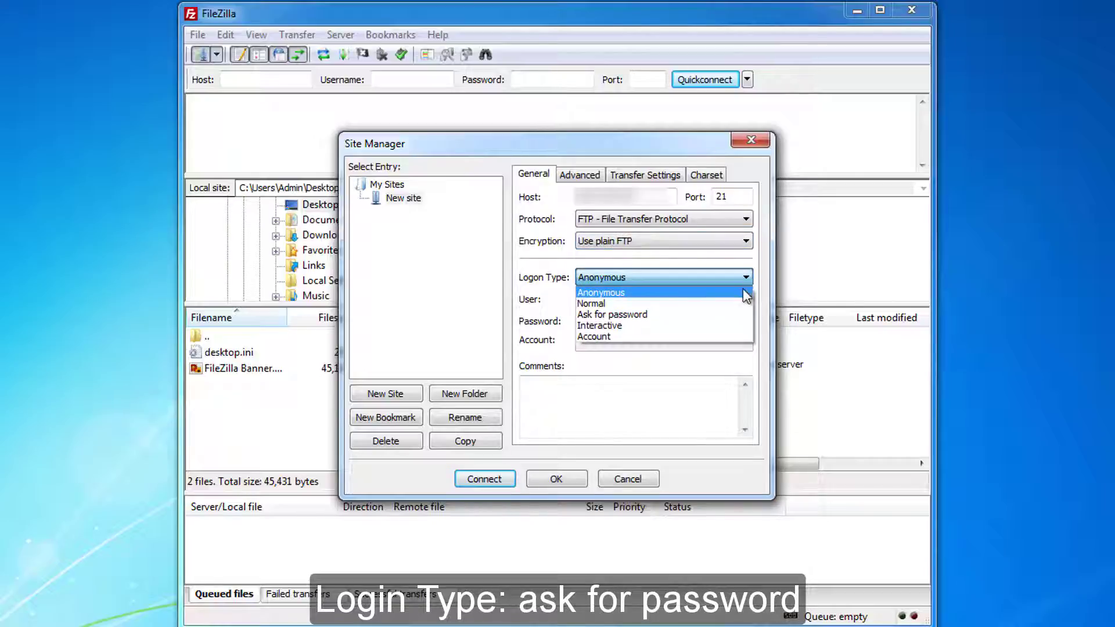
click(740, 315)
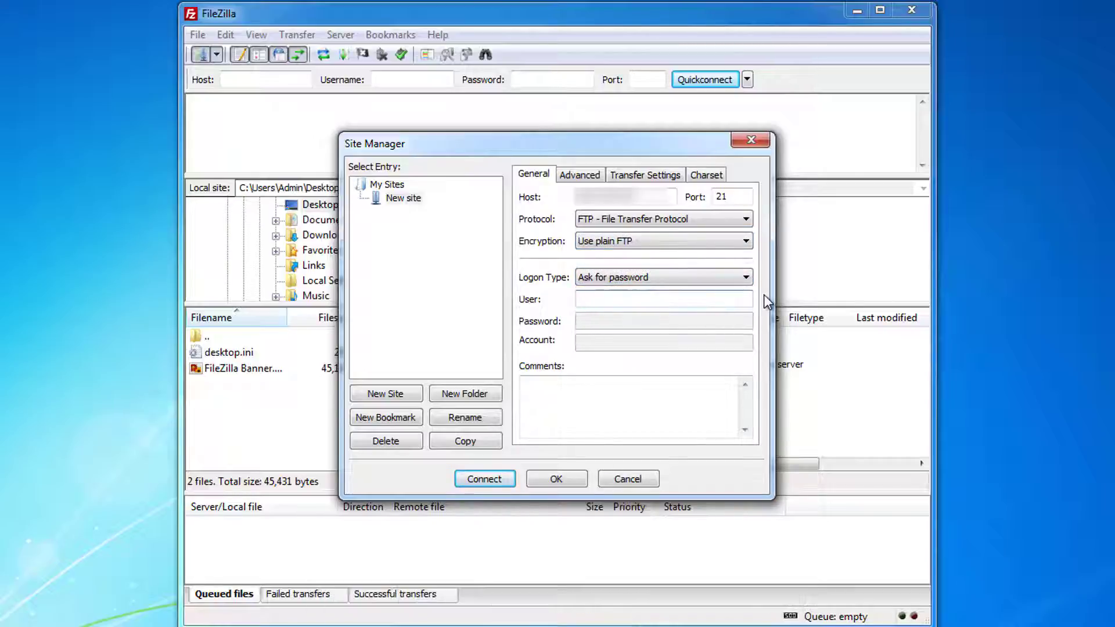
text(public)
click(485, 479)
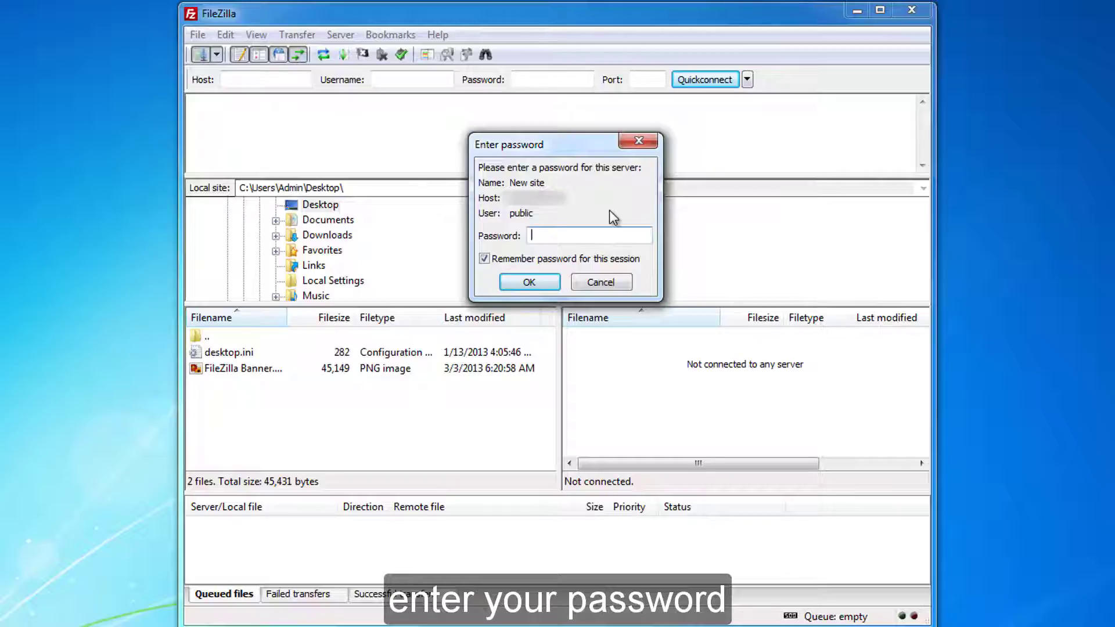
Log in with the account password and open the Quickconnect recent connections list.
text(••••••)
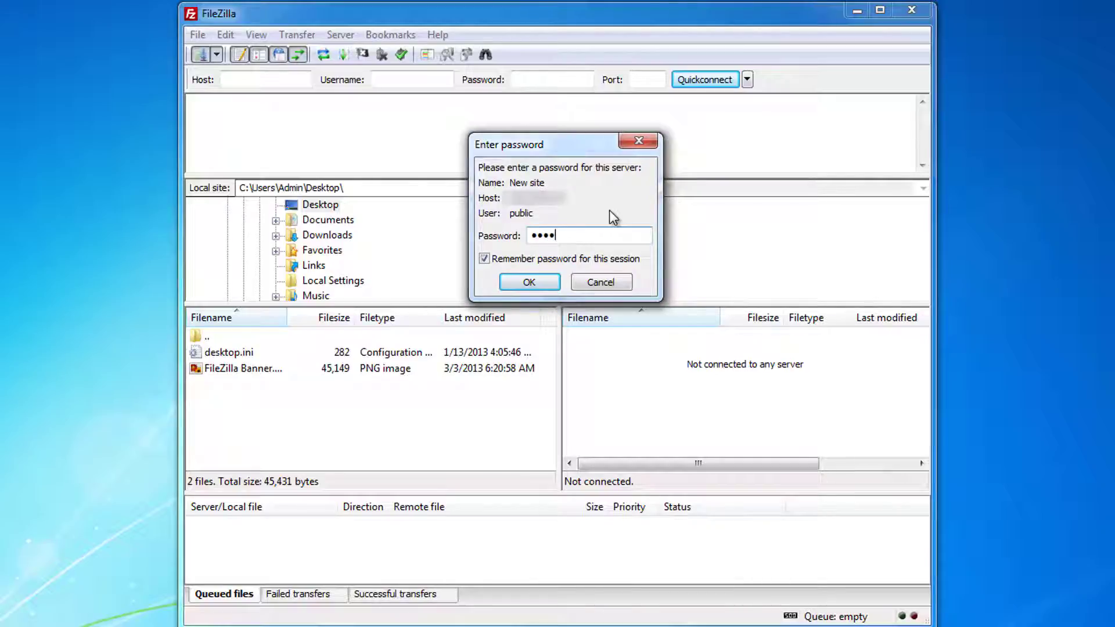
text(••)
click(534, 281)
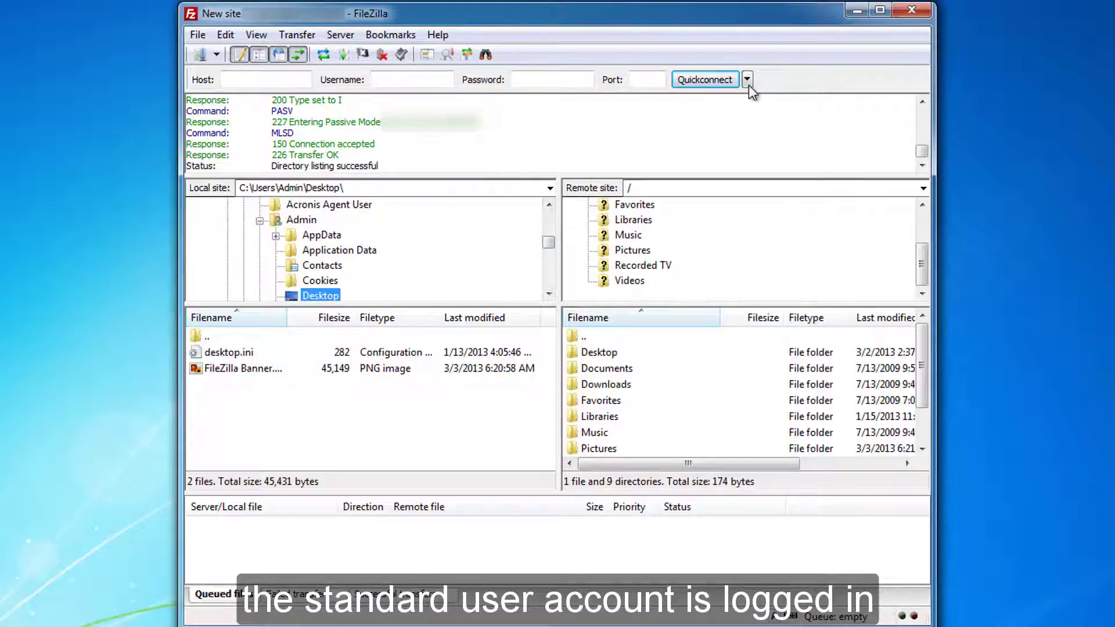
click(747, 79)
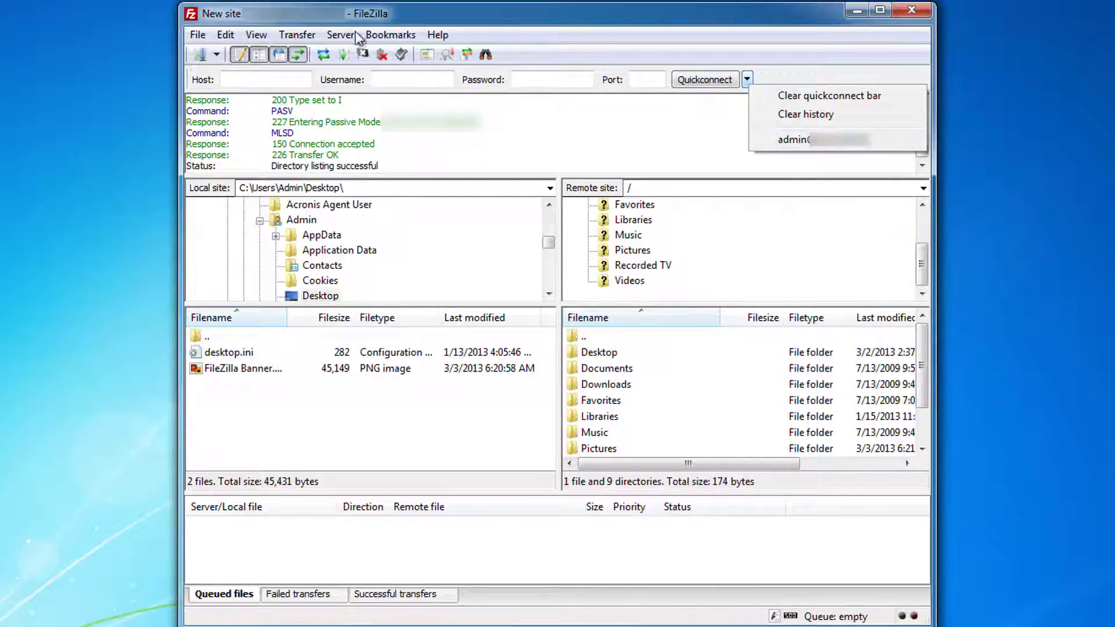
Connect with the admin account's password in a new tab alongside the standard session.
click(796, 141)
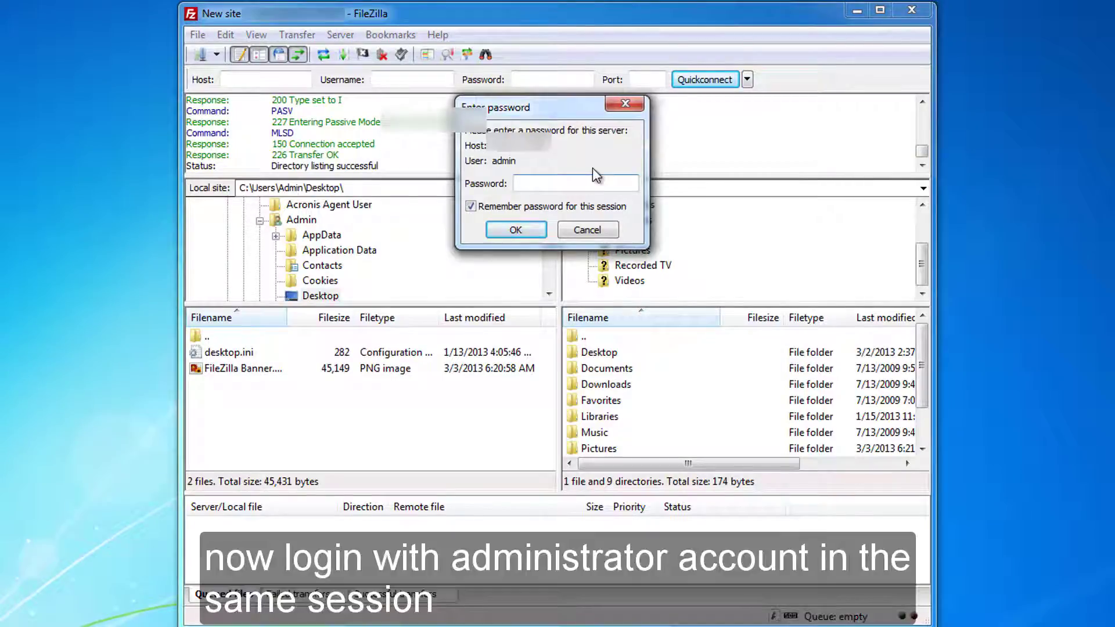
text(•••••••)
click(512, 233)
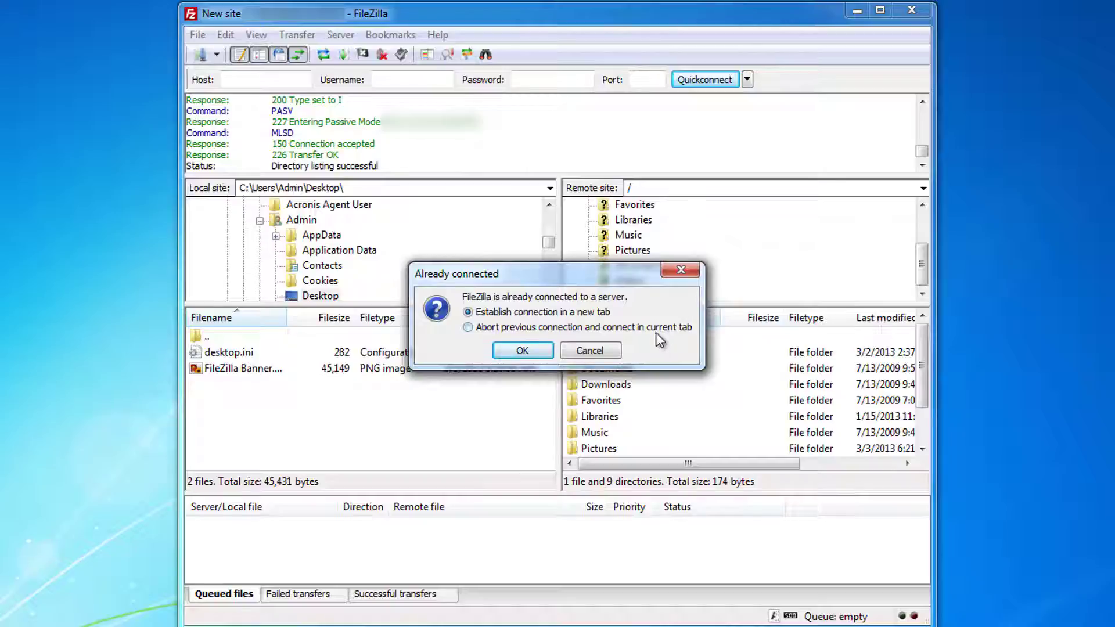
click(540, 355)
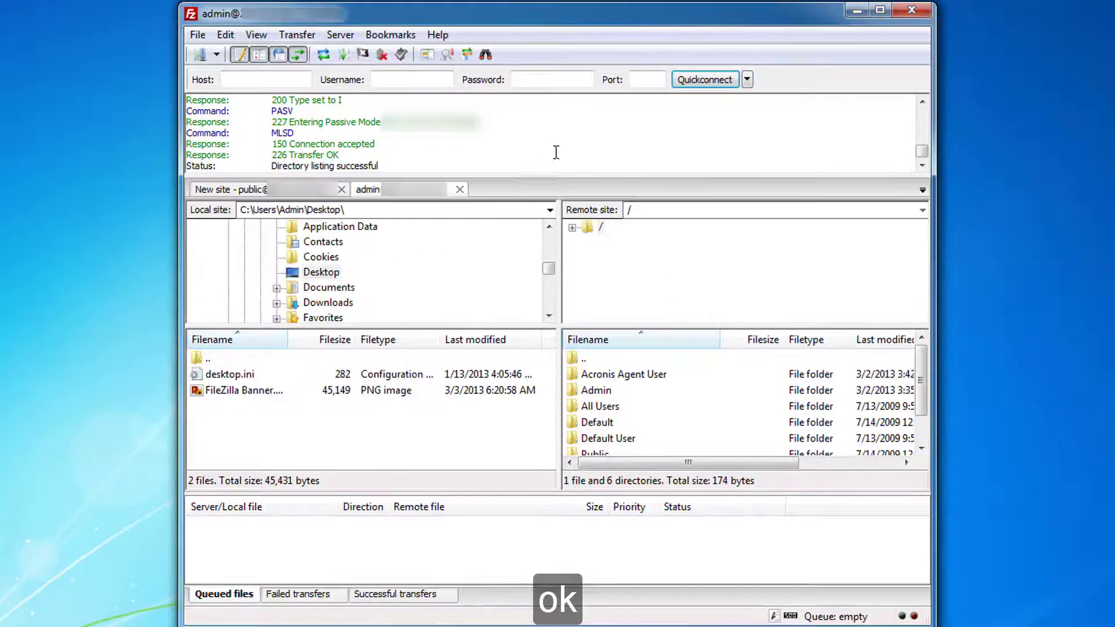
Switch between the standard and admin tabs and expand the admin's remote '/' folder tree.
click(279, 193)
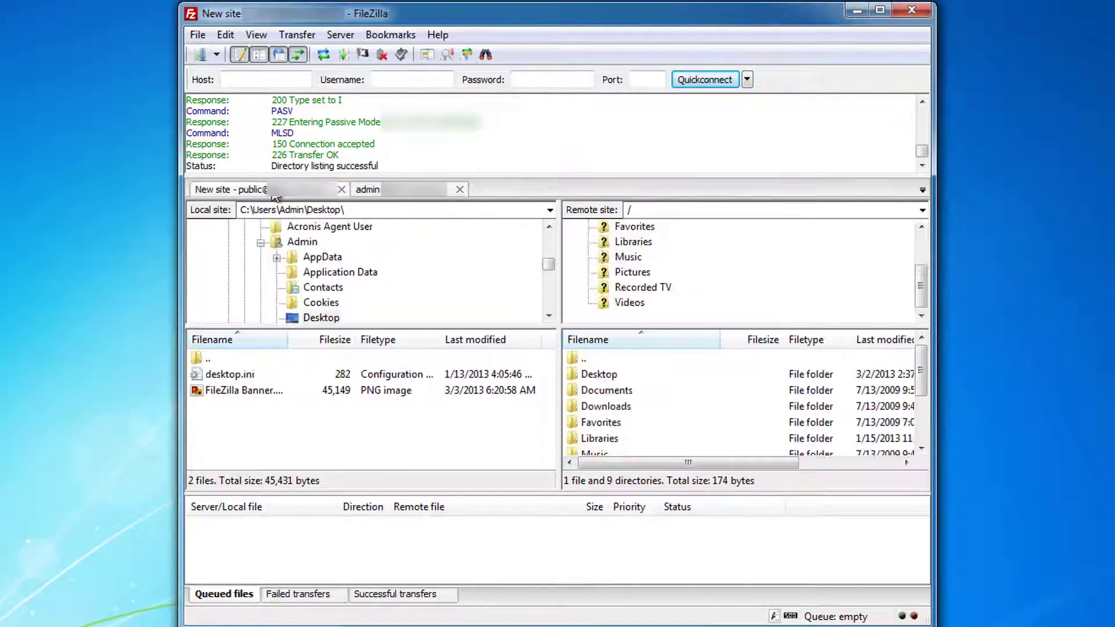
click(412, 194)
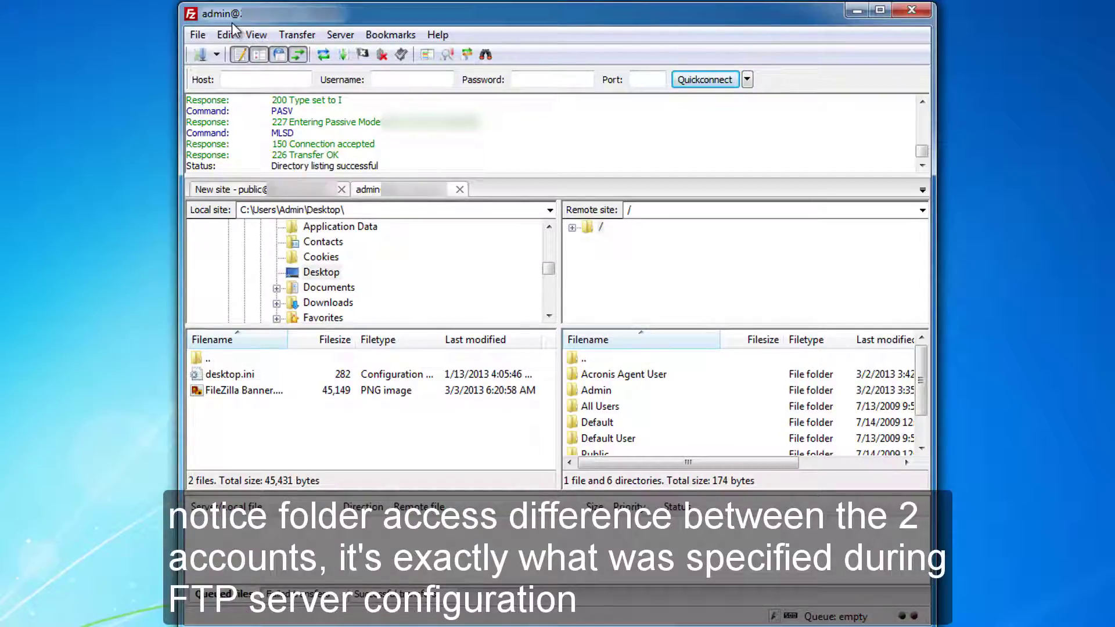
click(265, 191)
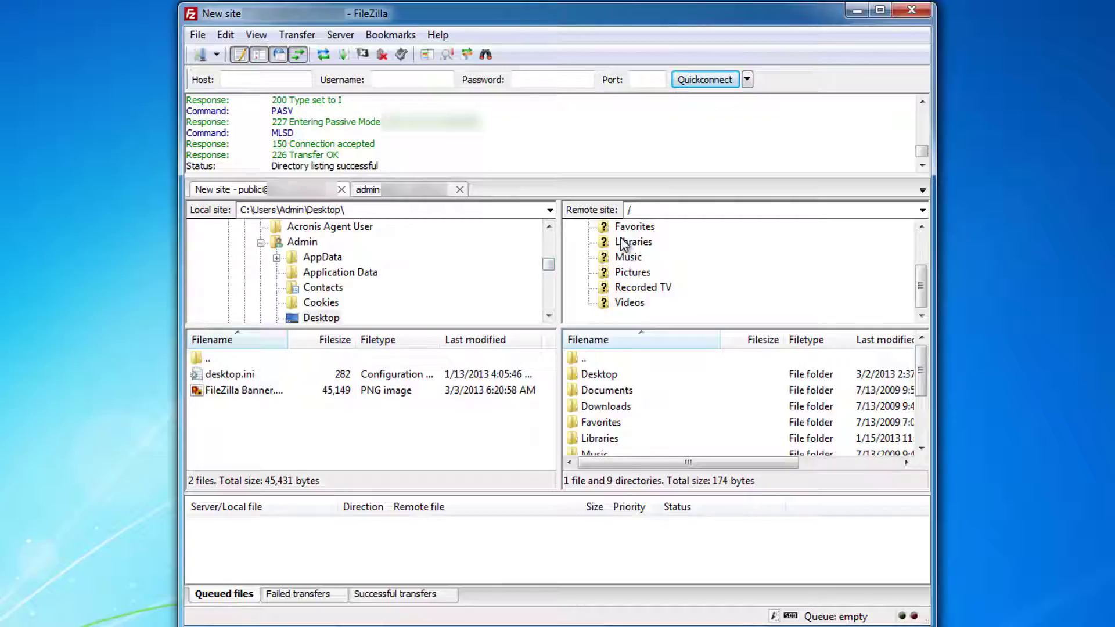
click(410, 195)
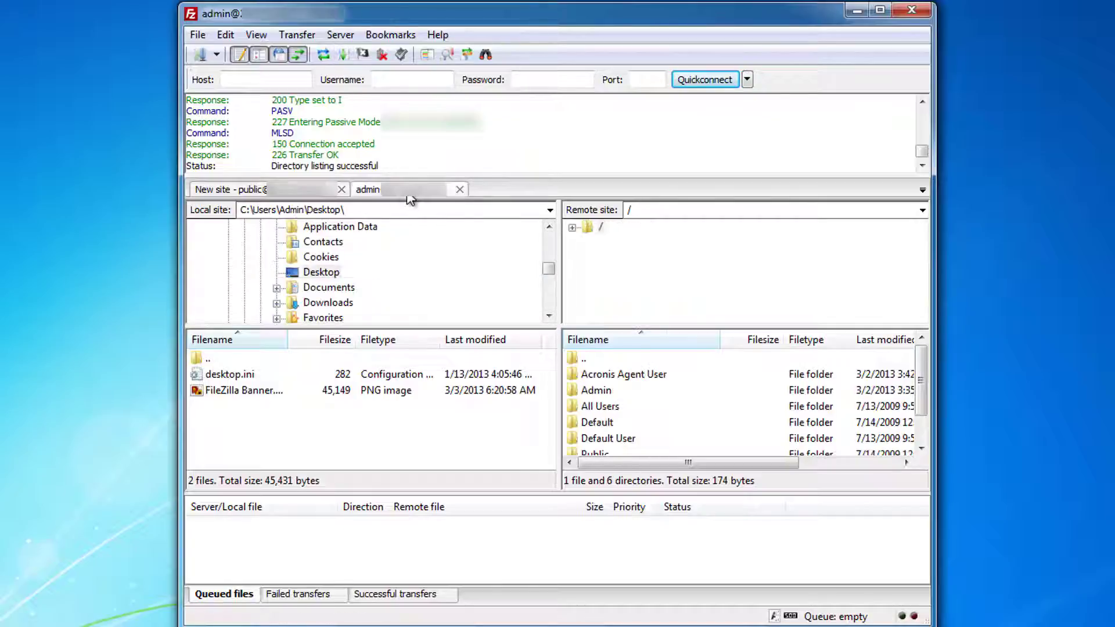
click(573, 228)
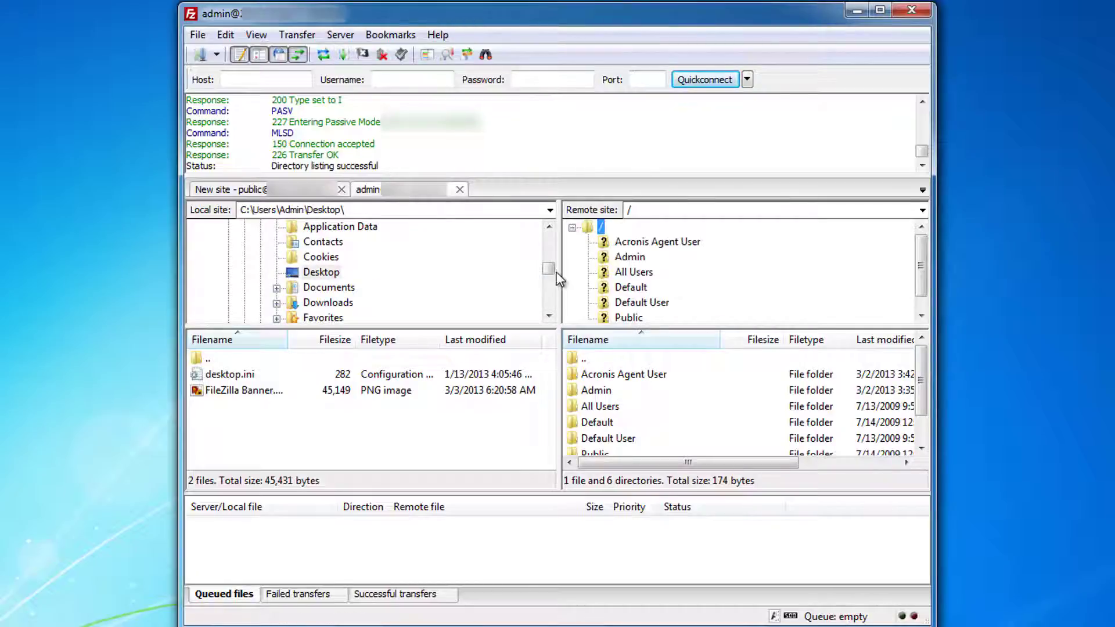
scroll(917, 270, down, 1)
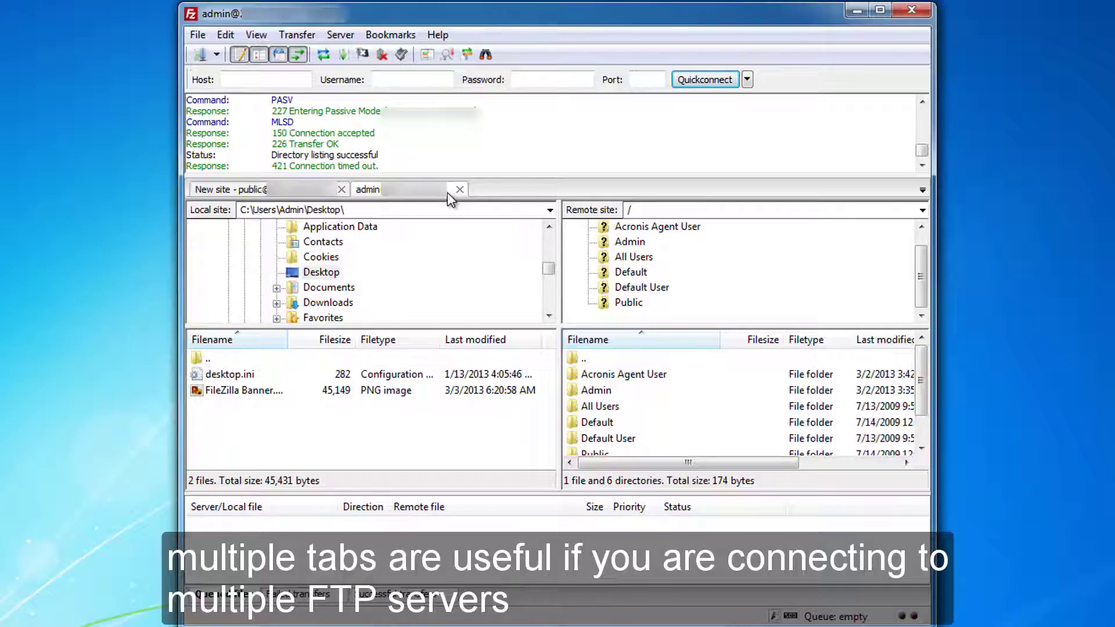
Disconnect the admin and New site sessions, close the admin tab, and exit FileZilla Client.
click(382, 55)
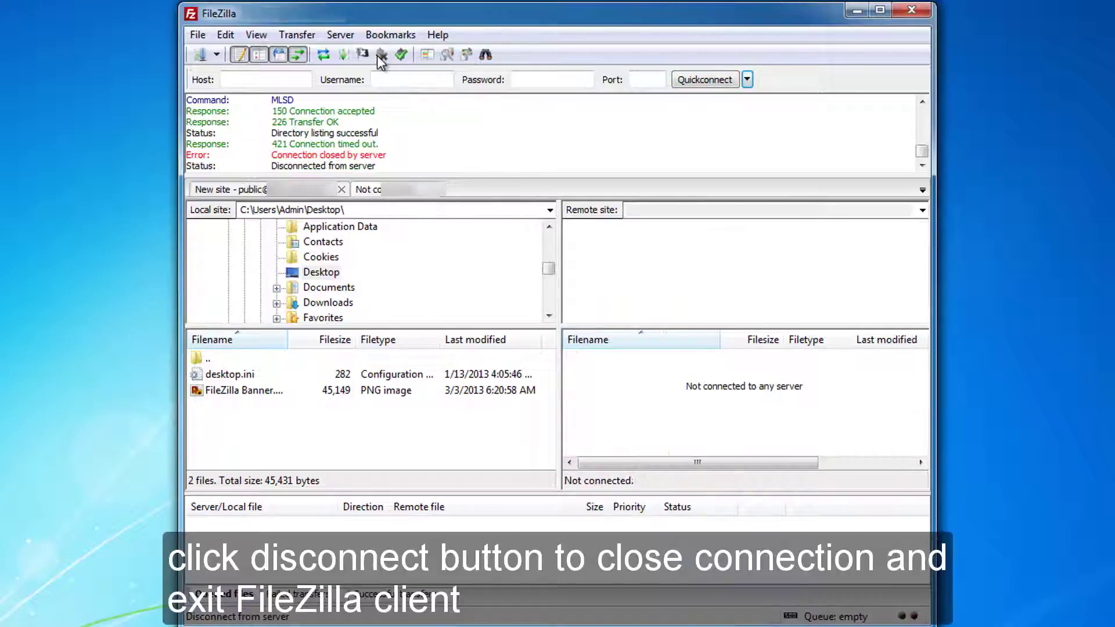
click(433, 189)
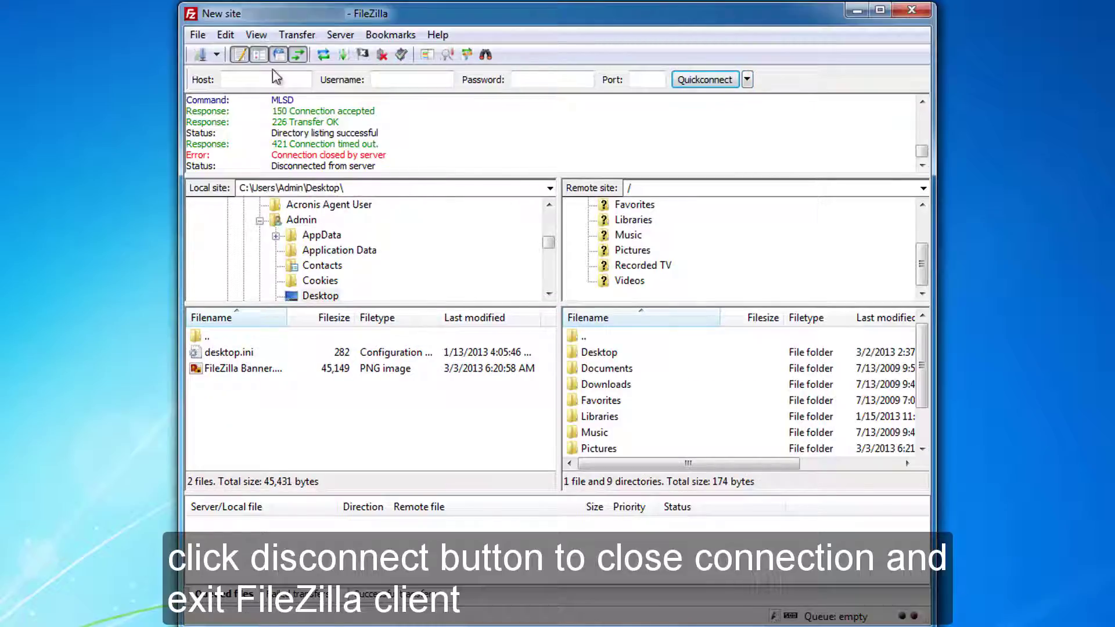
click(382, 55)
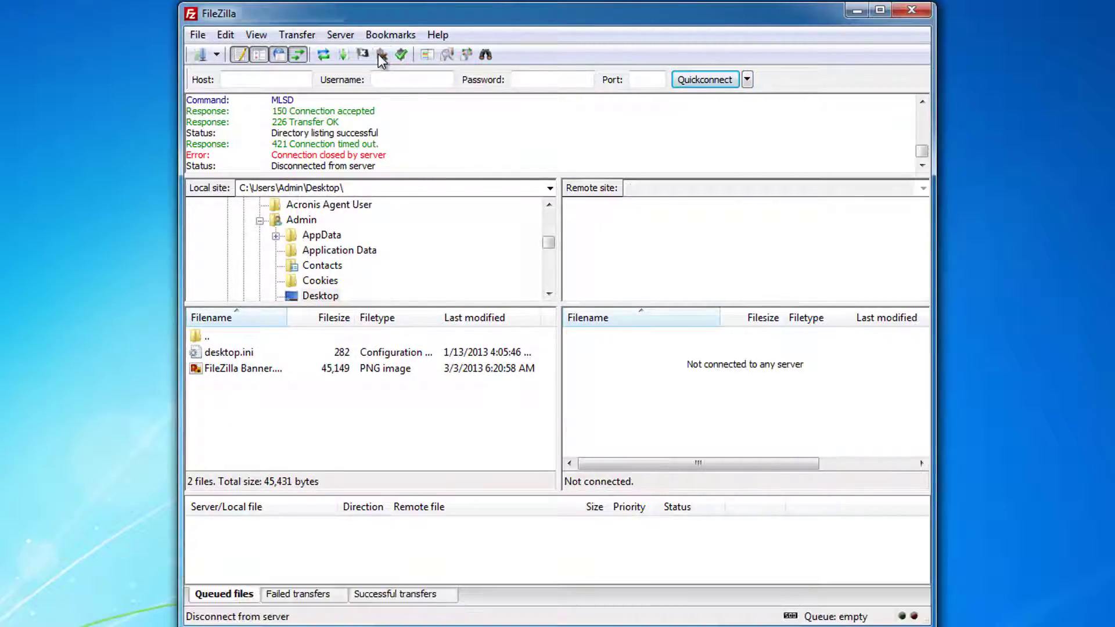
click(197, 35)
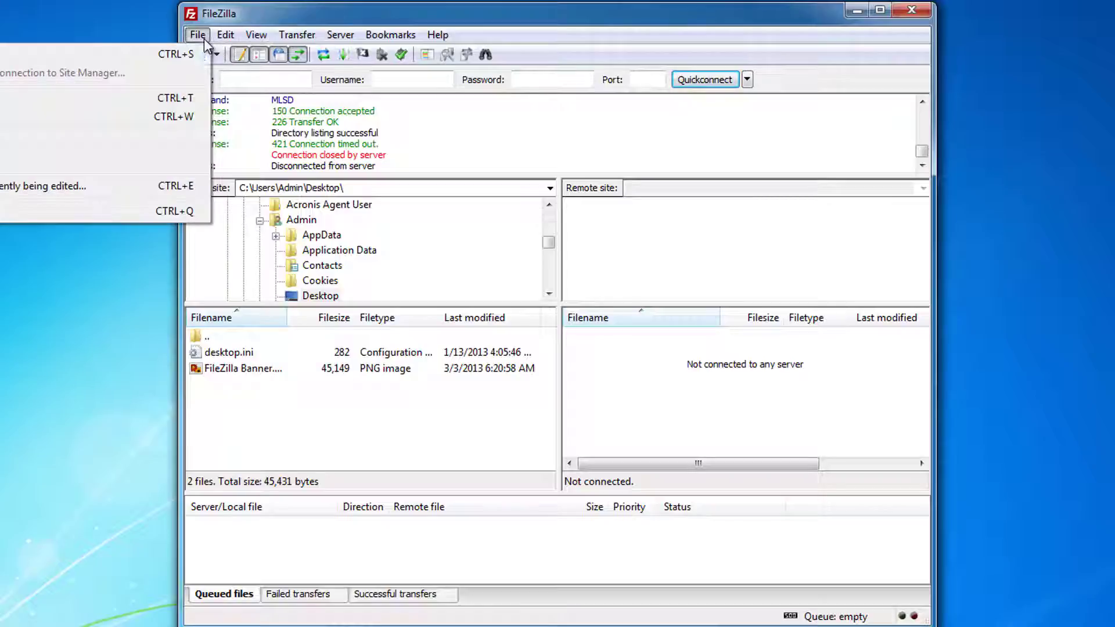
click(169, 211)
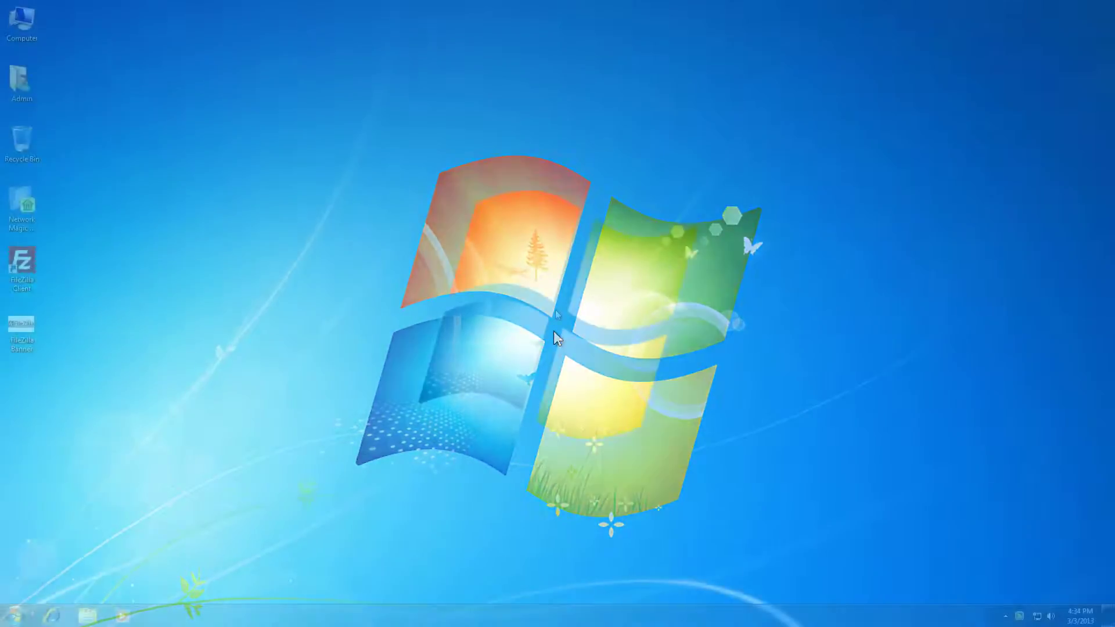
In Internet Explorer, go to the ftp:// server address and log on as admin with the account password.
click(51, 614)
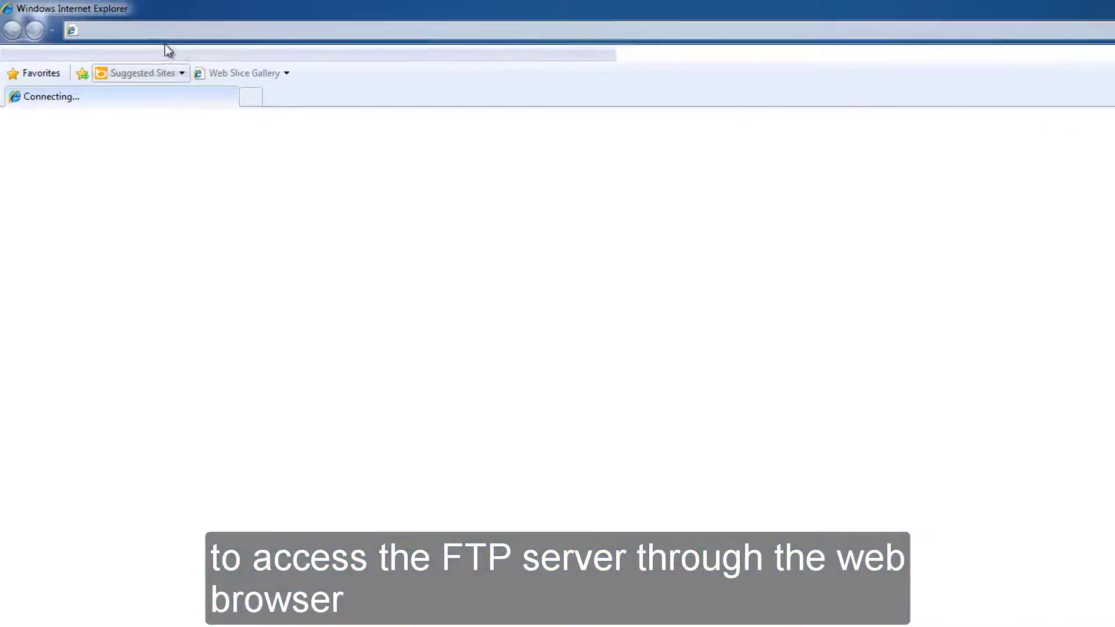
text(ftp://)
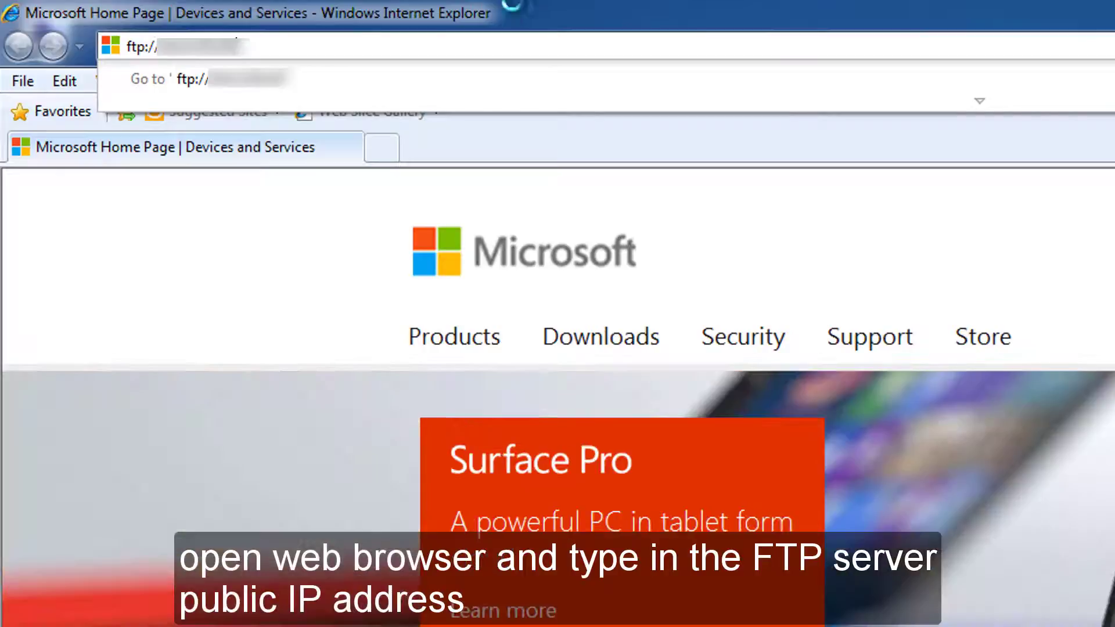
key(Return)
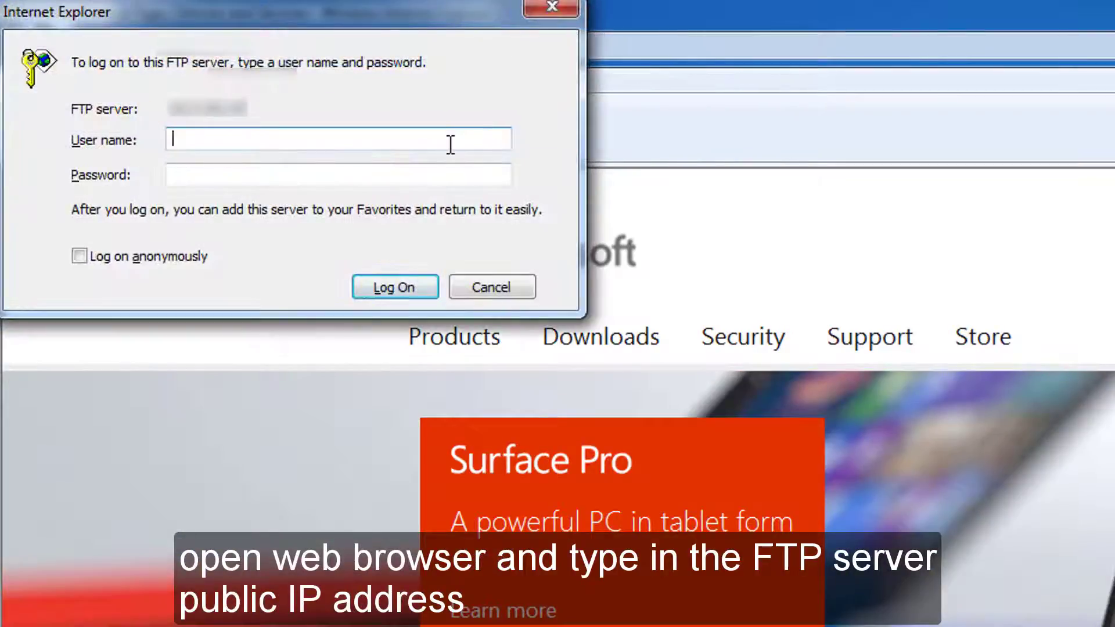
text(admin)
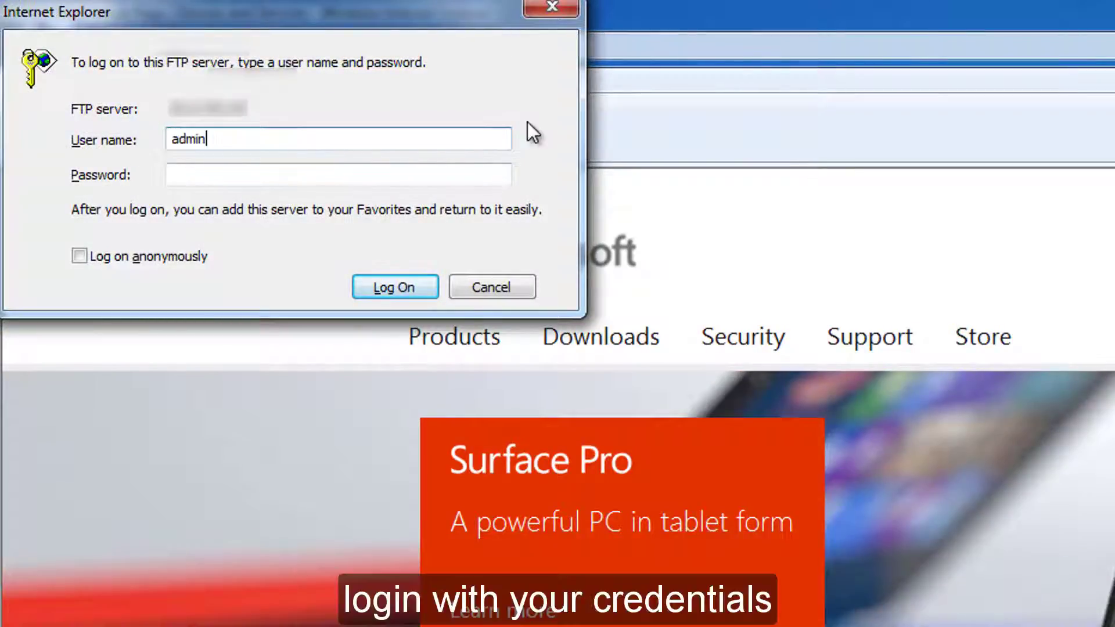
key(Tab)
text(•••••••••)
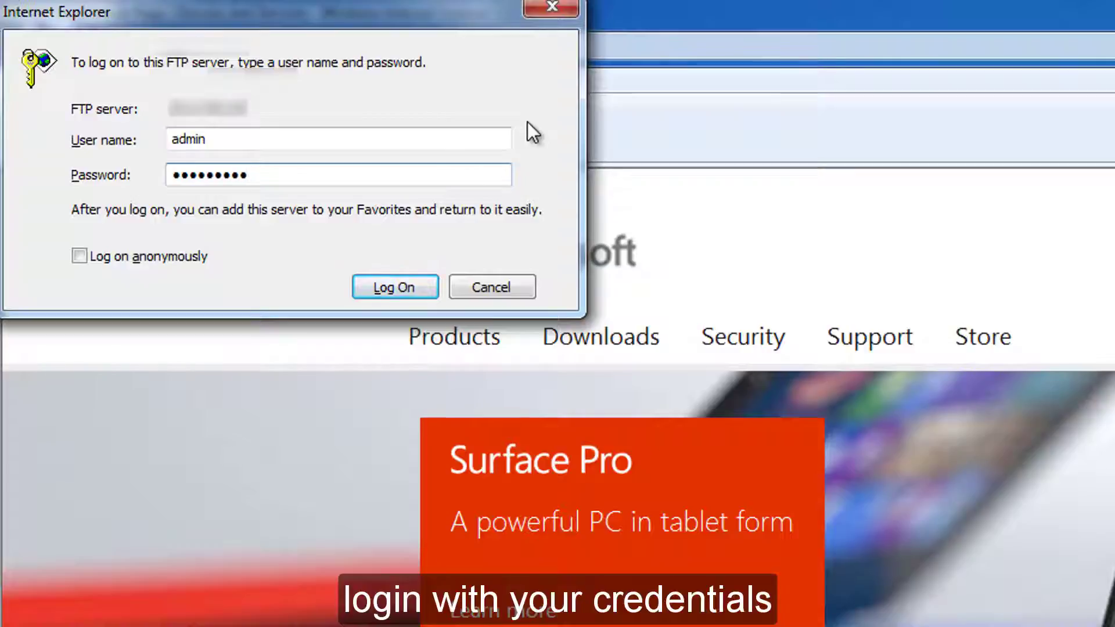
click(376, 284)
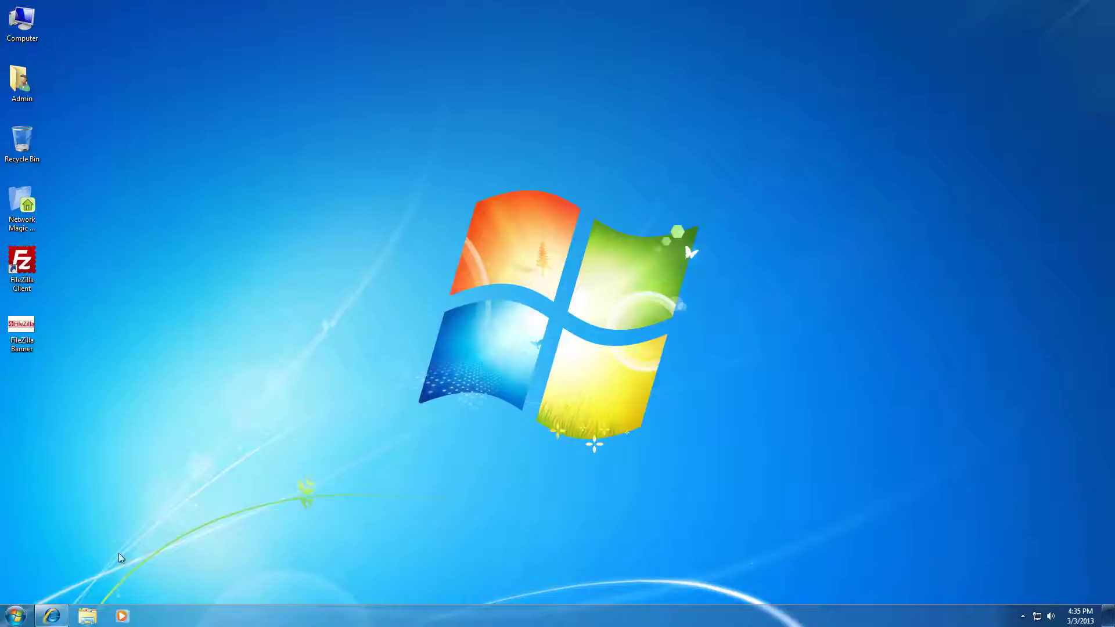
From the Computer view, start the Add Network Location wizard and choose a custom network location.
click(87, 615)
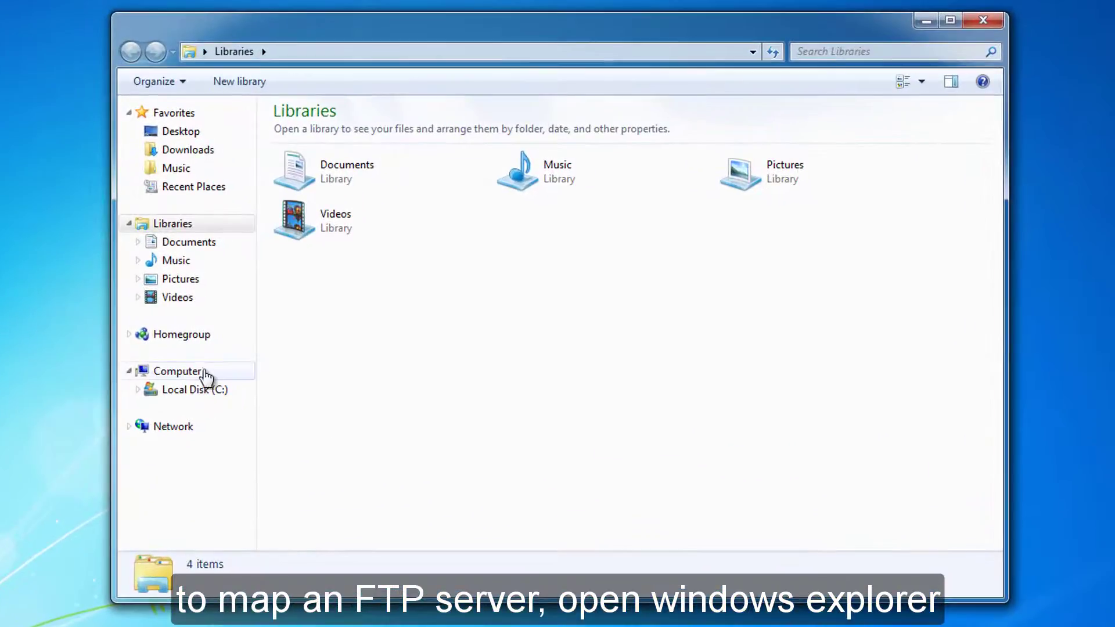
click(268, 357)
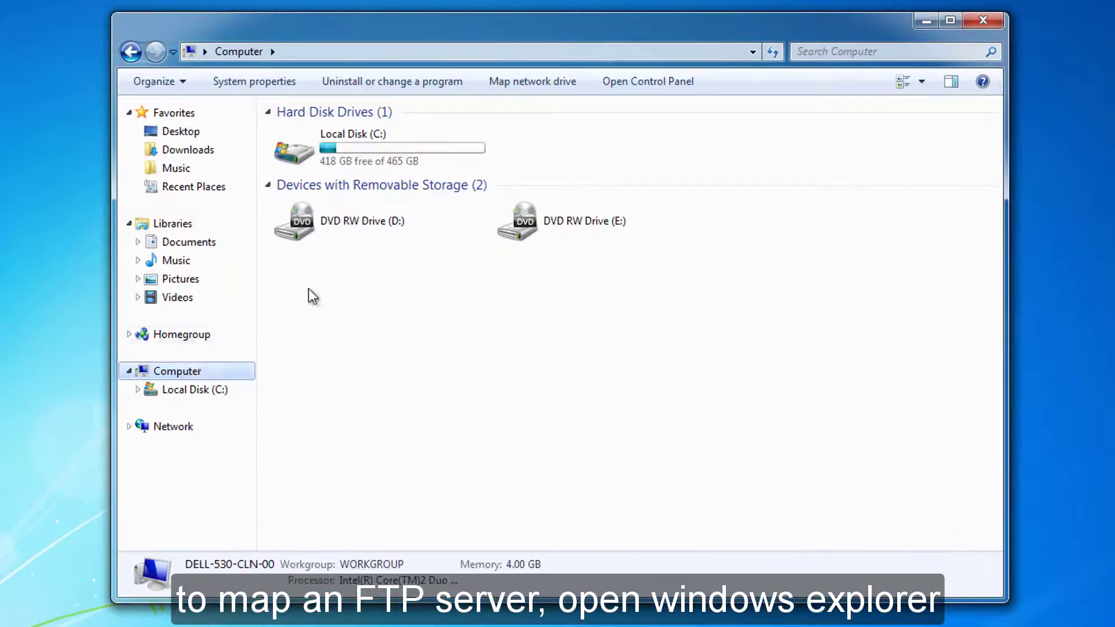
click(570, 79)
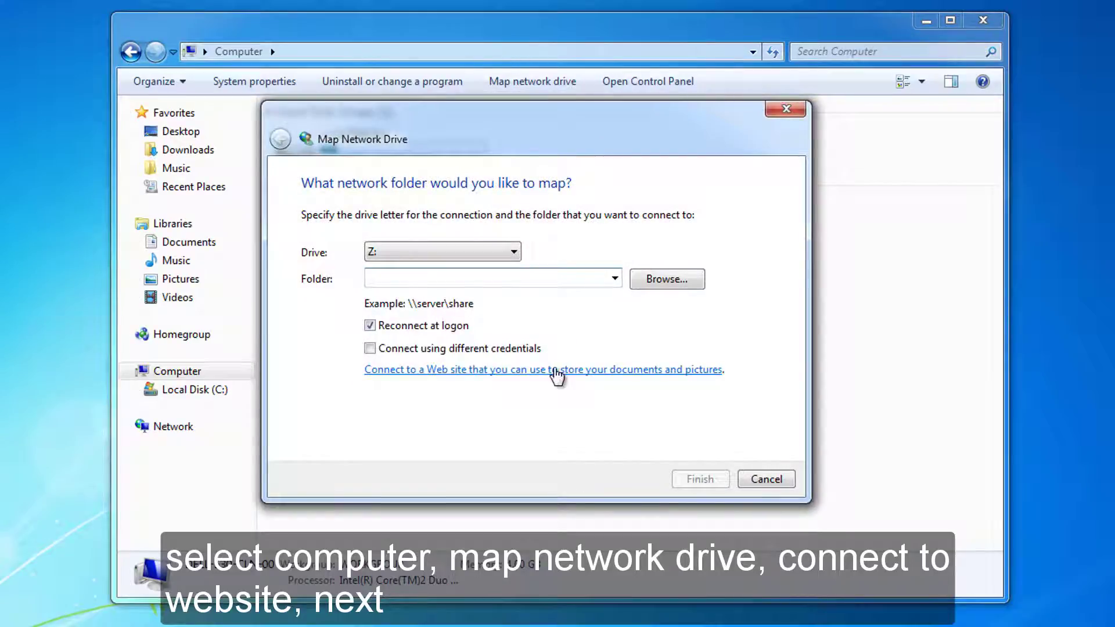
click(555, 371)
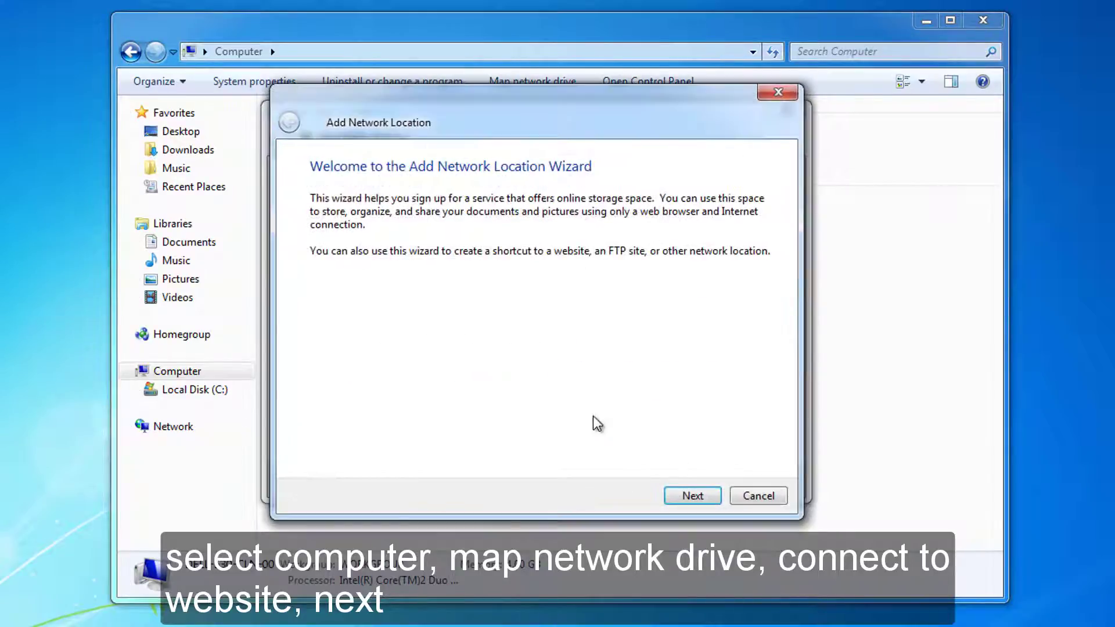
click(672, 497)
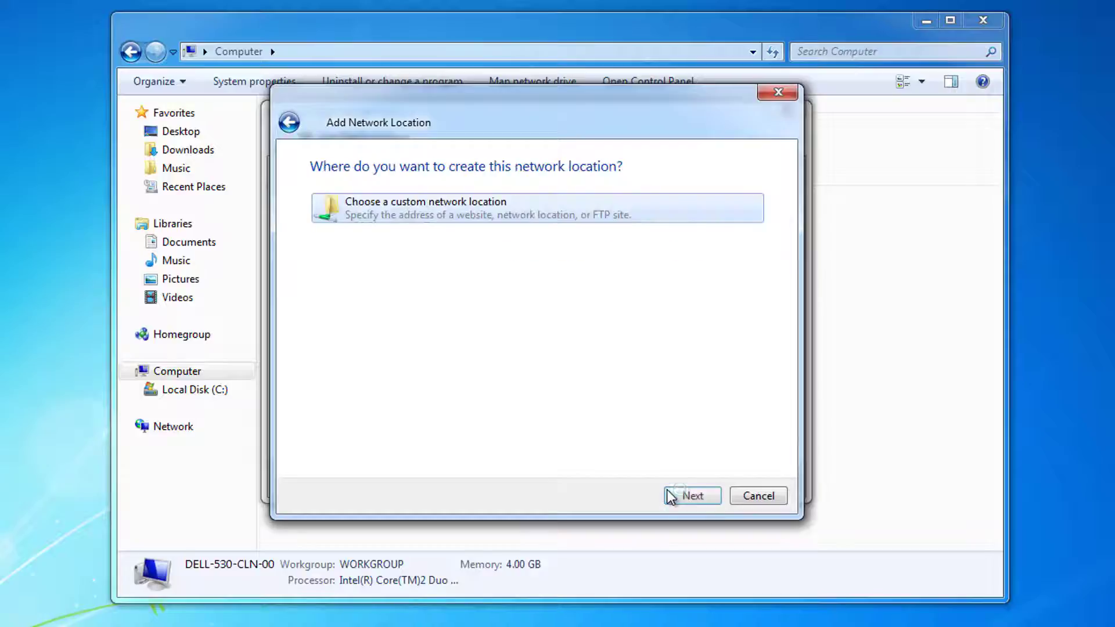
click(486, 219)
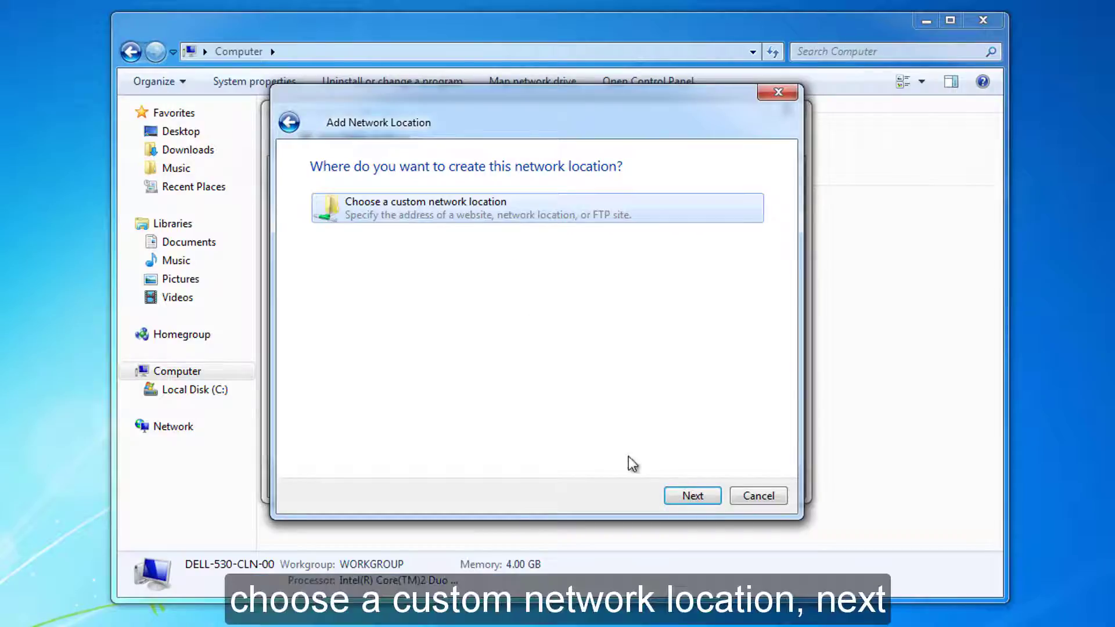
click(675, 499)
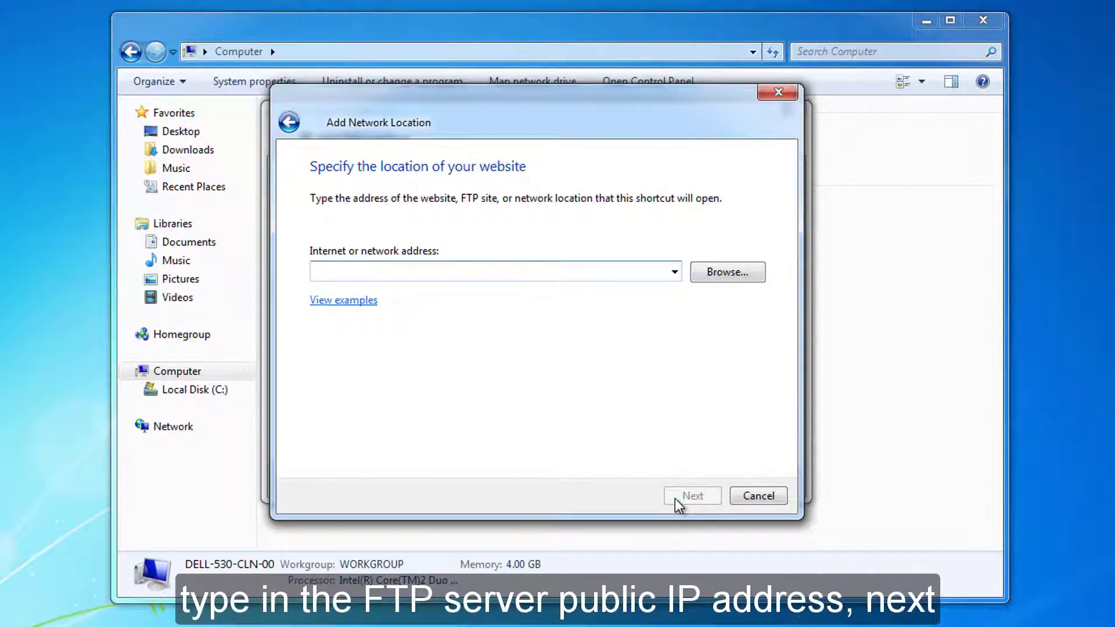
Enter the ftp:// server address, turn off anonymous logon with user admin, and name it FTP-Server-1.
text(ftp)
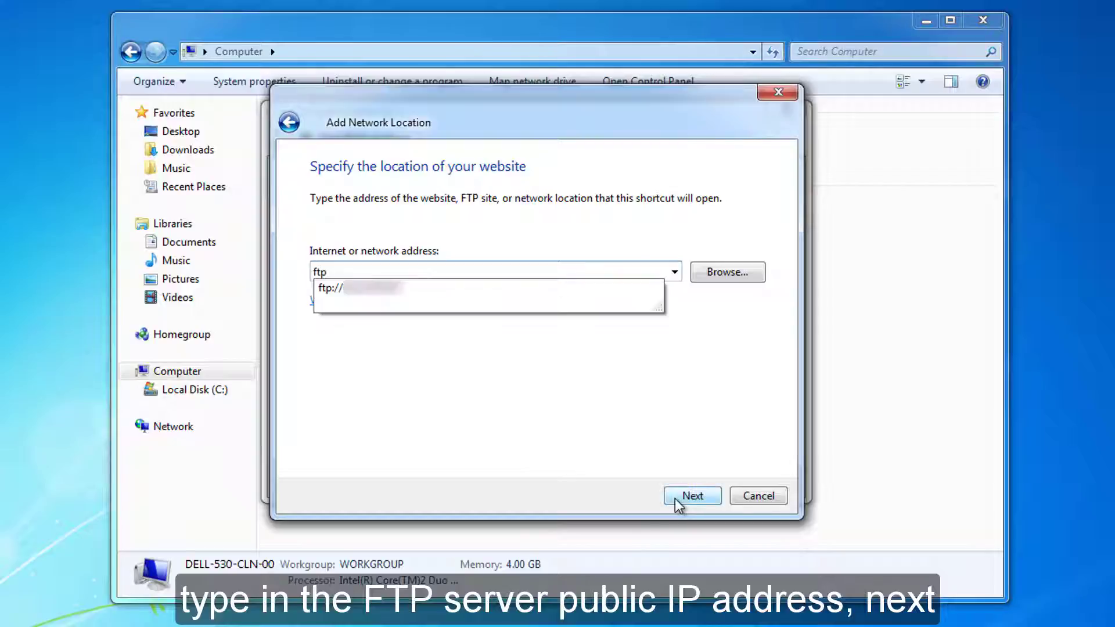
key(Down)
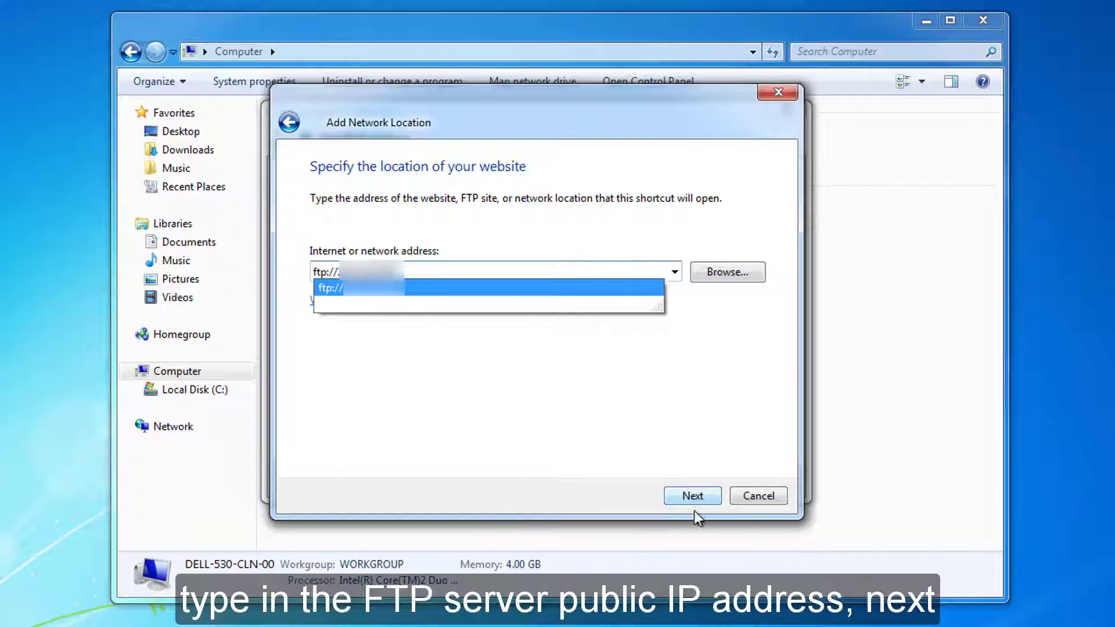
click(639, 395)
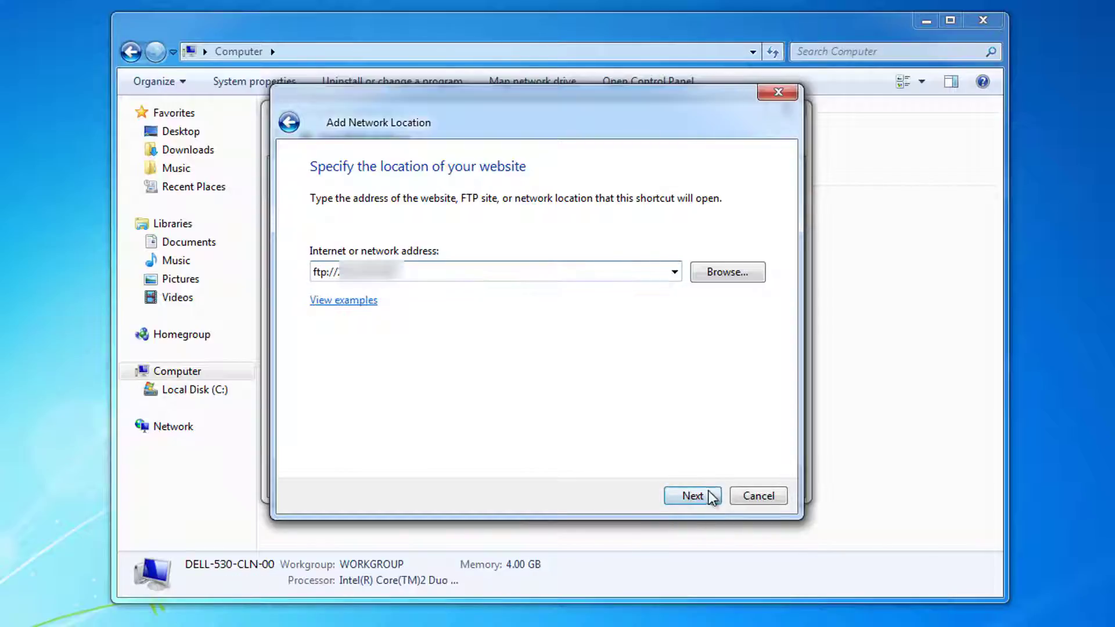
click(707, 494)
click(315, 241)
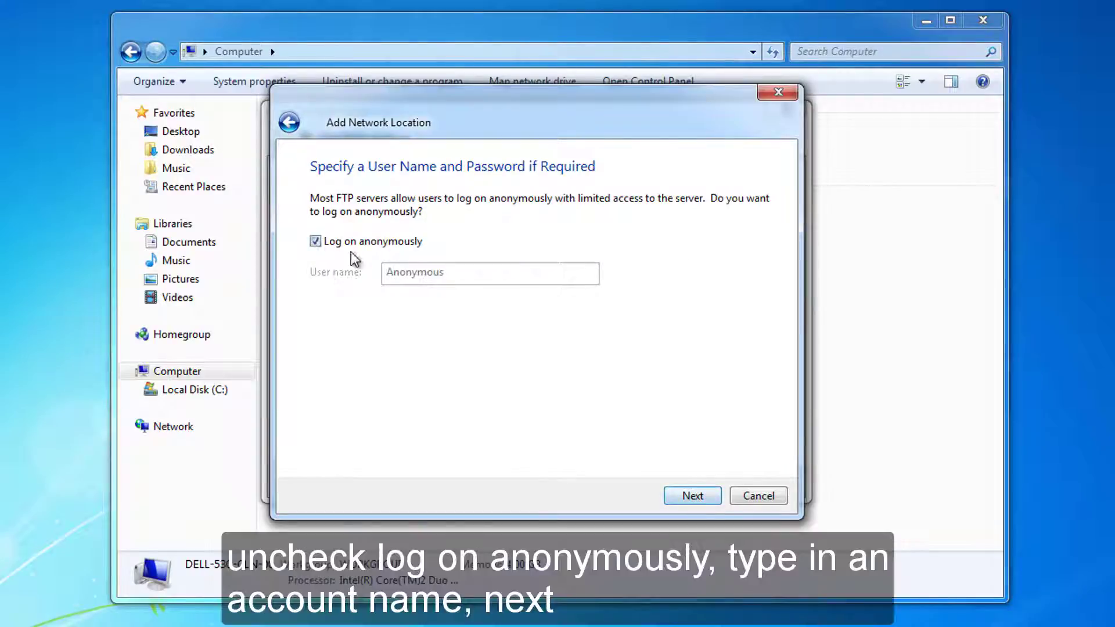
text(admin)
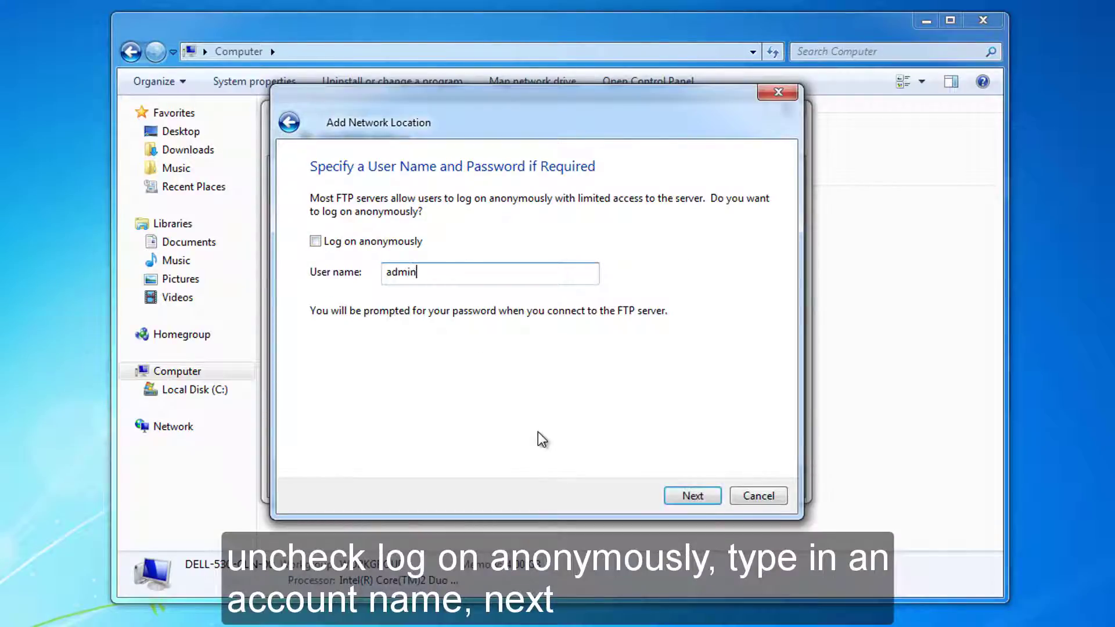
click(669, 499)
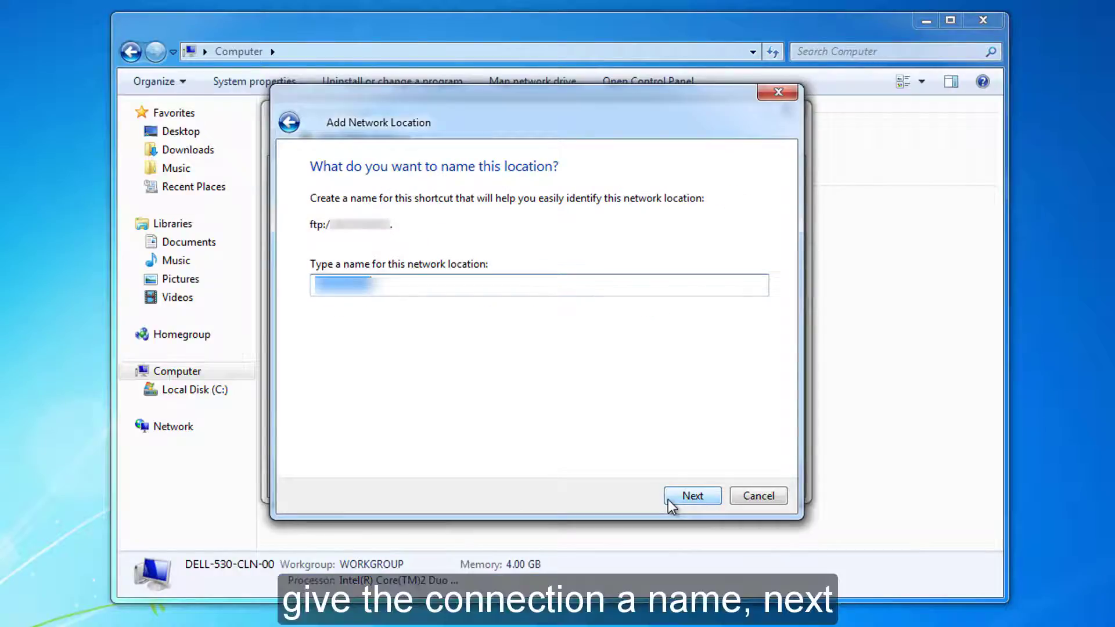
text(FTP-Server-1)
click(693, 497)
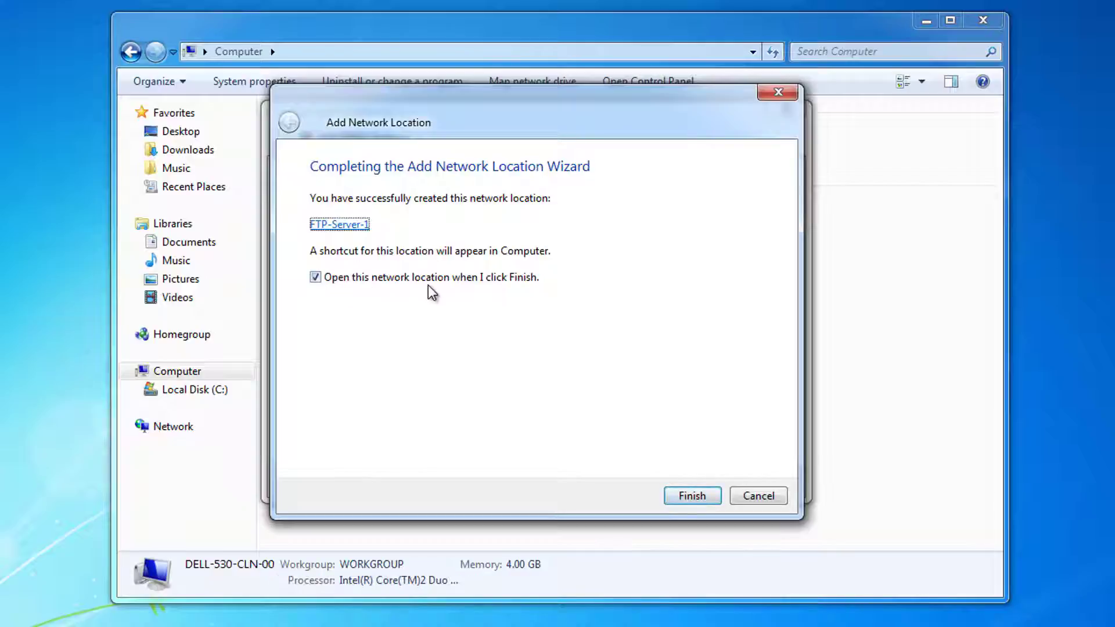
click(709, 497)
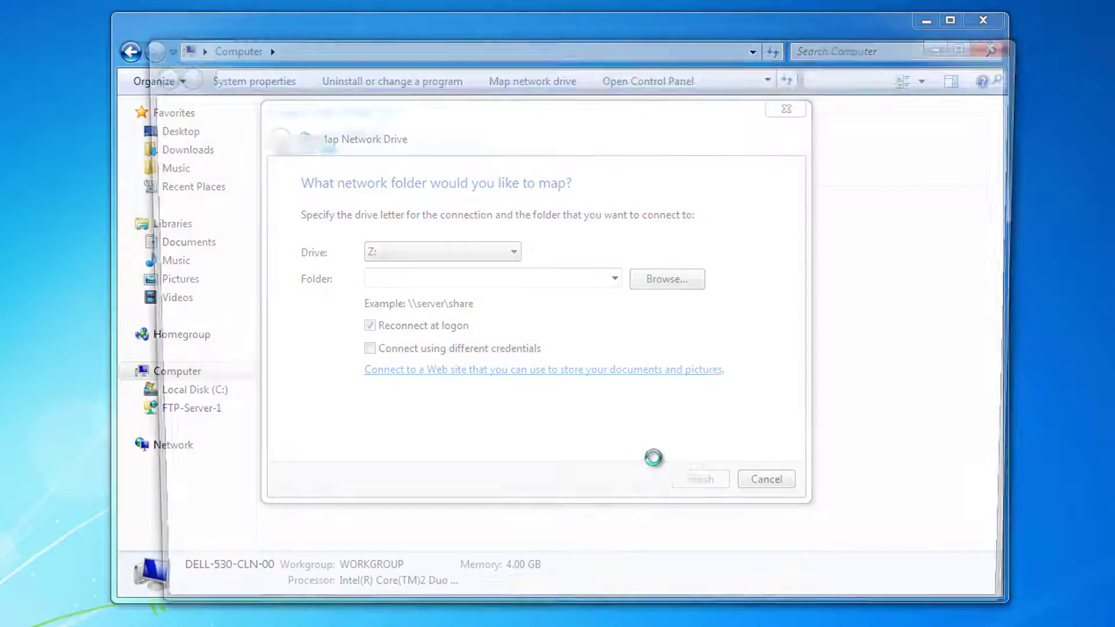
Log on to FTP-Server-1 with the account password and view the FTP root folder listing.
click(468, 192)
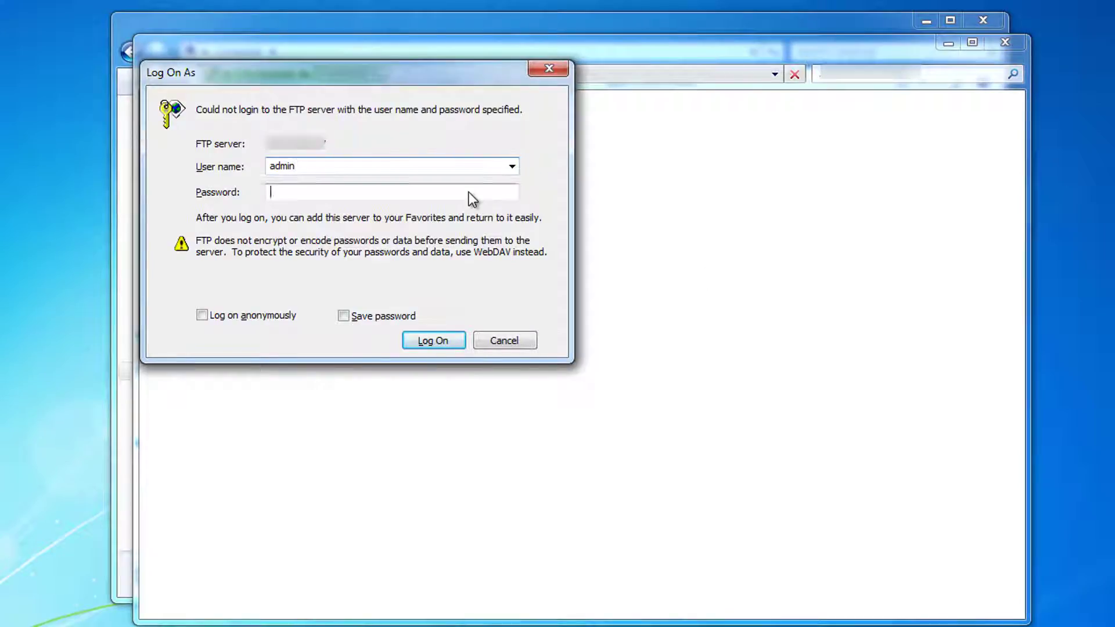
text(•••••••••)
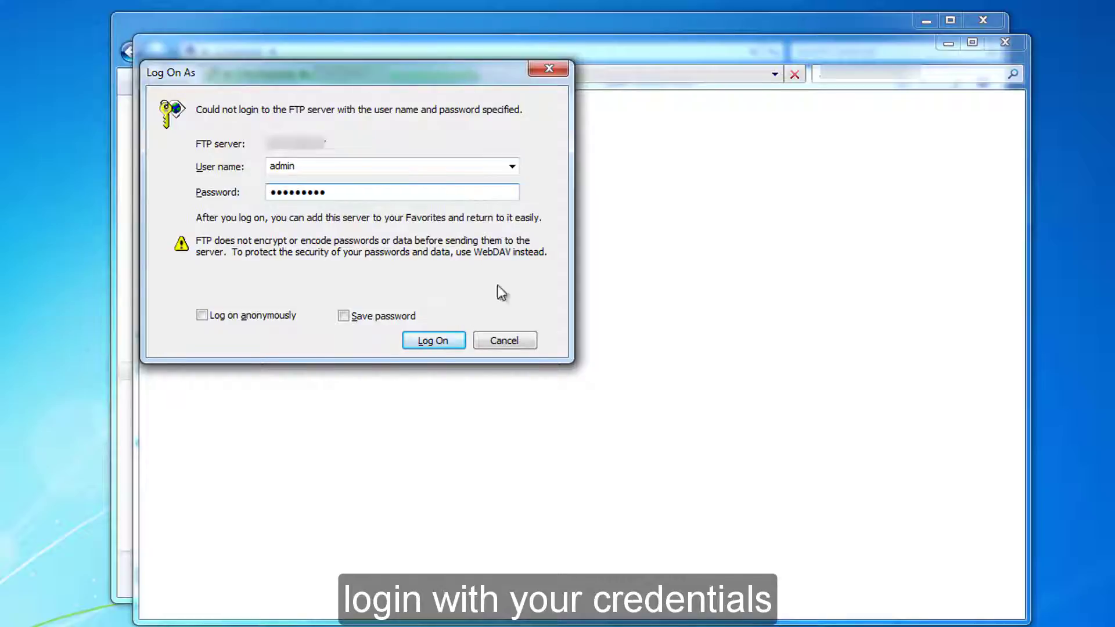
click(448, 335)
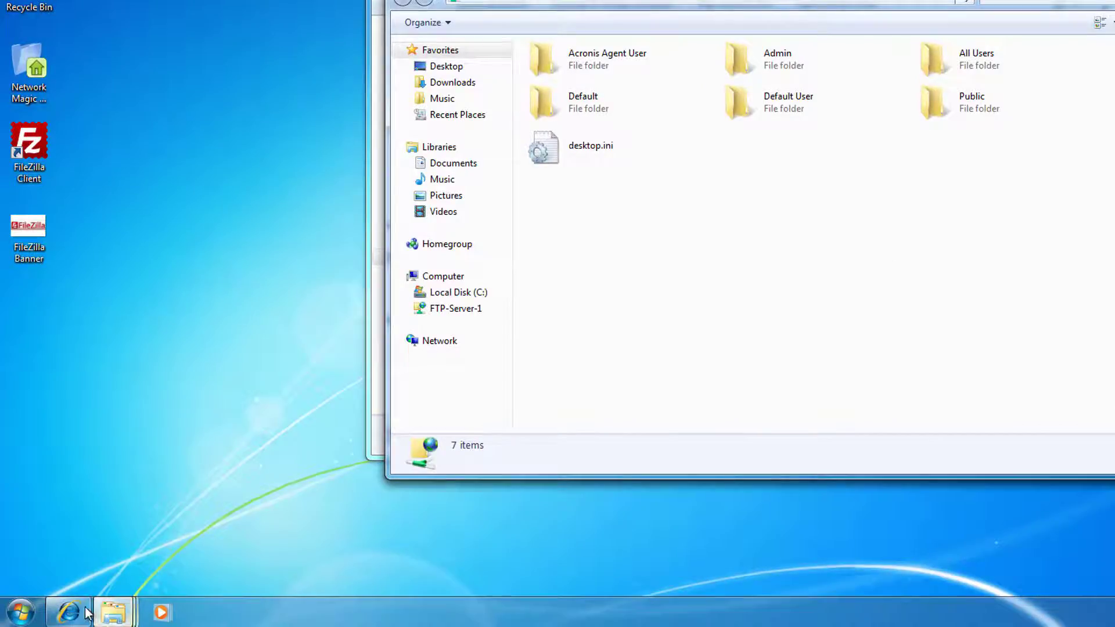
click(68, 613)
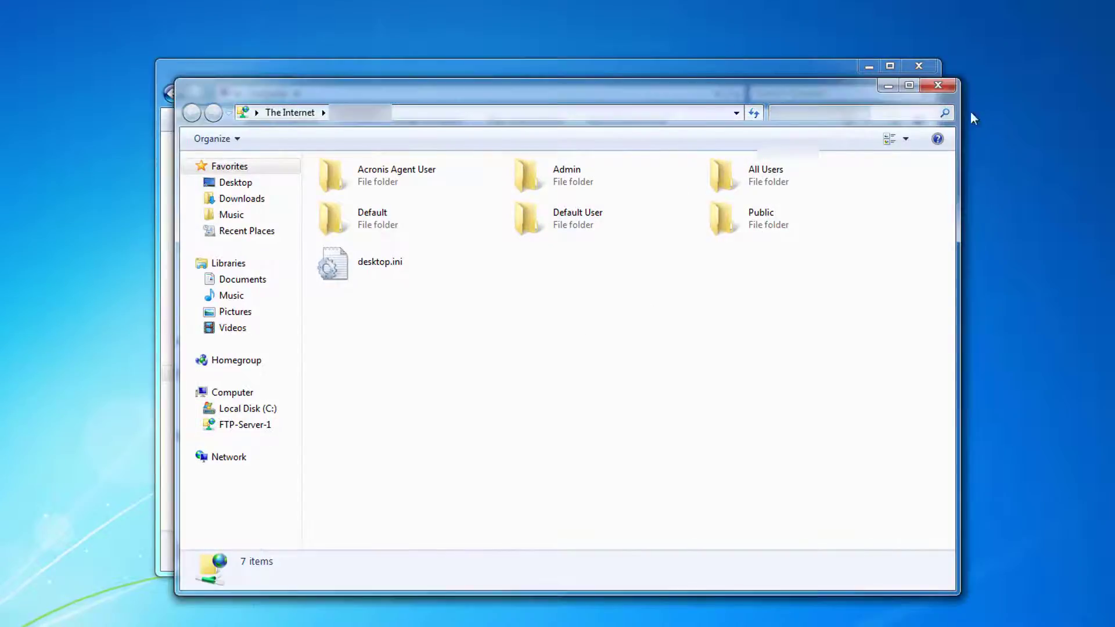
Close the FTP and map-drive windows, cancel a Login As on FTP-Server-1, and close Computer.
click(949, 89)
click(752, 147)
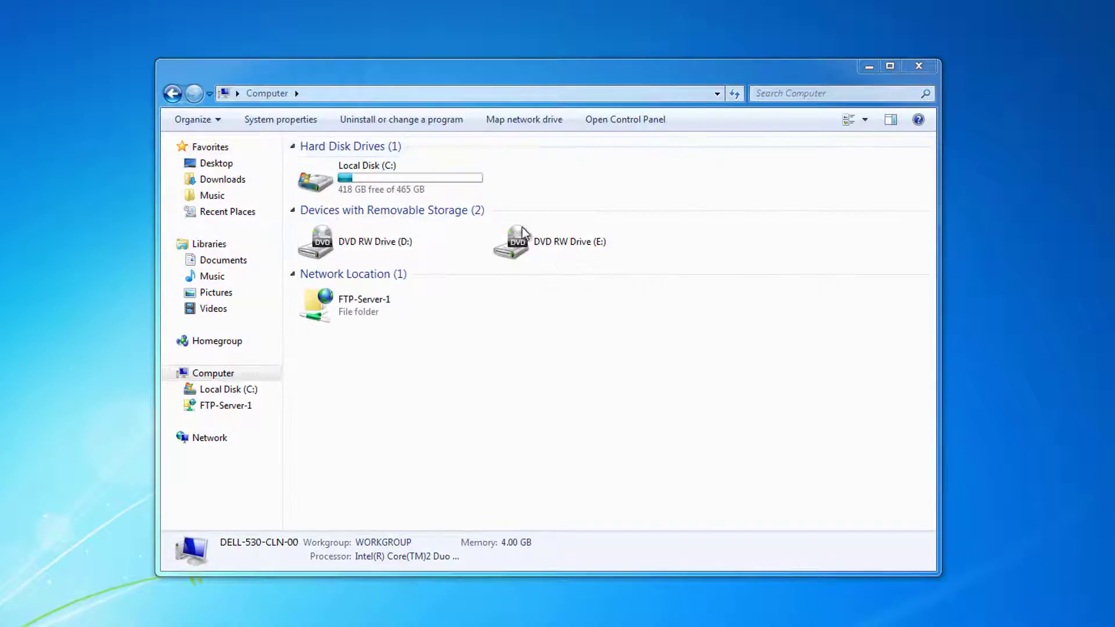
click(308, 303)
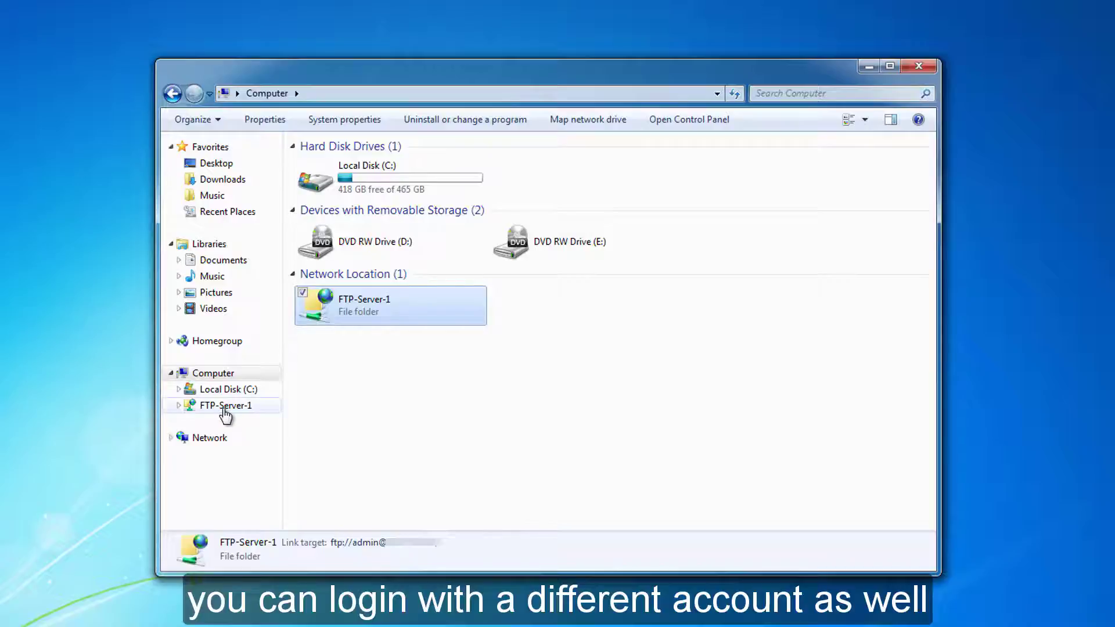
right_click(226, 409)
click(104, 249)
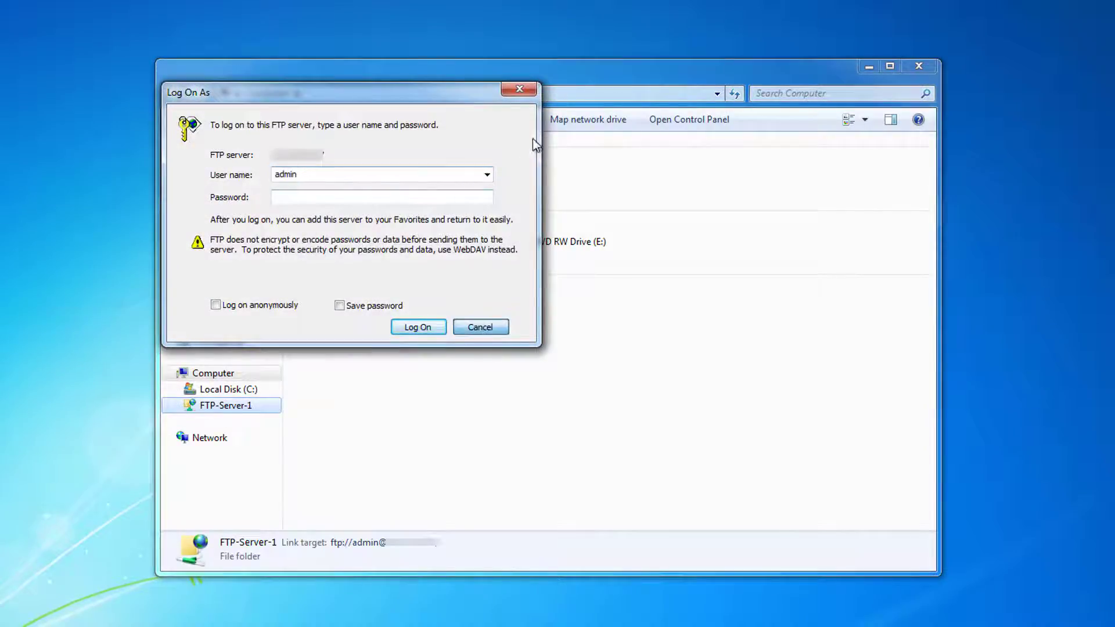
click(519, 88)
click(919, 66)
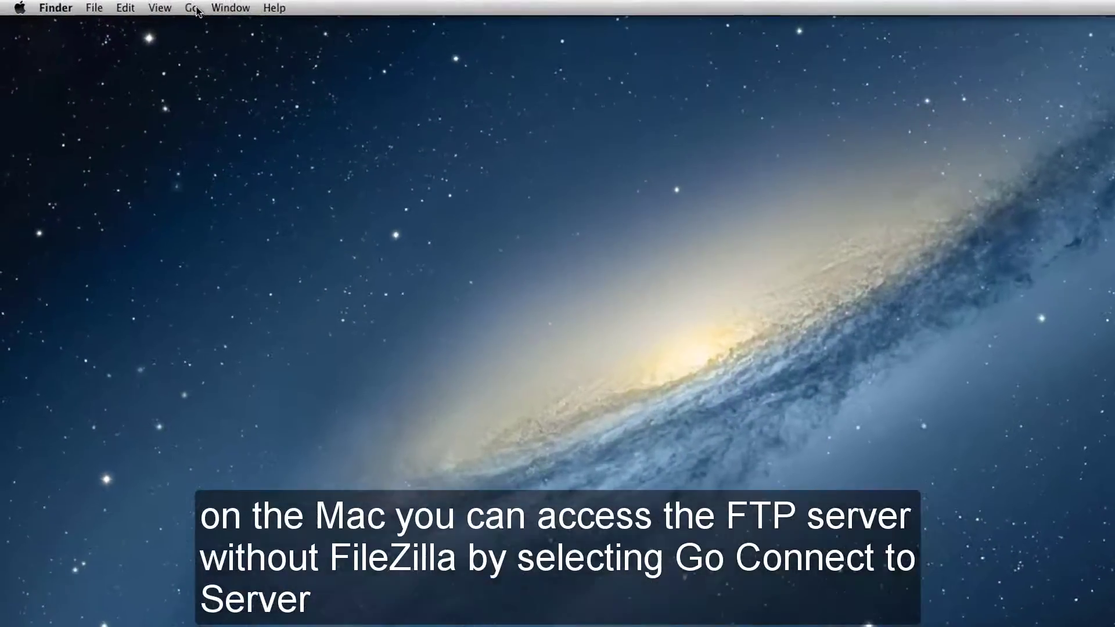
click(194, 9)
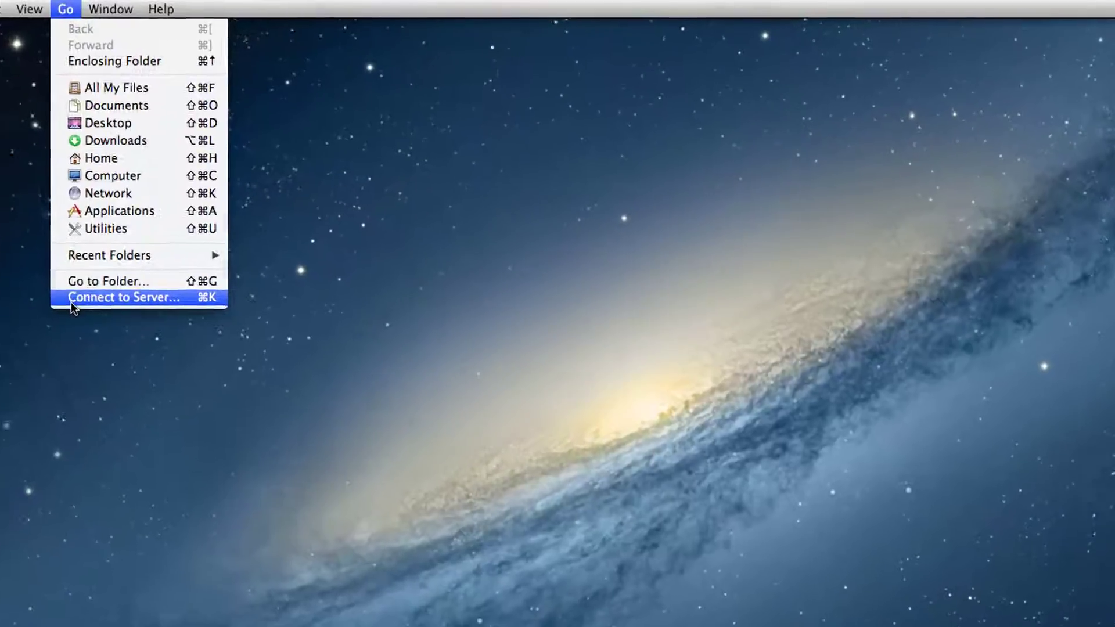
click(198, 261)
key(super+v)
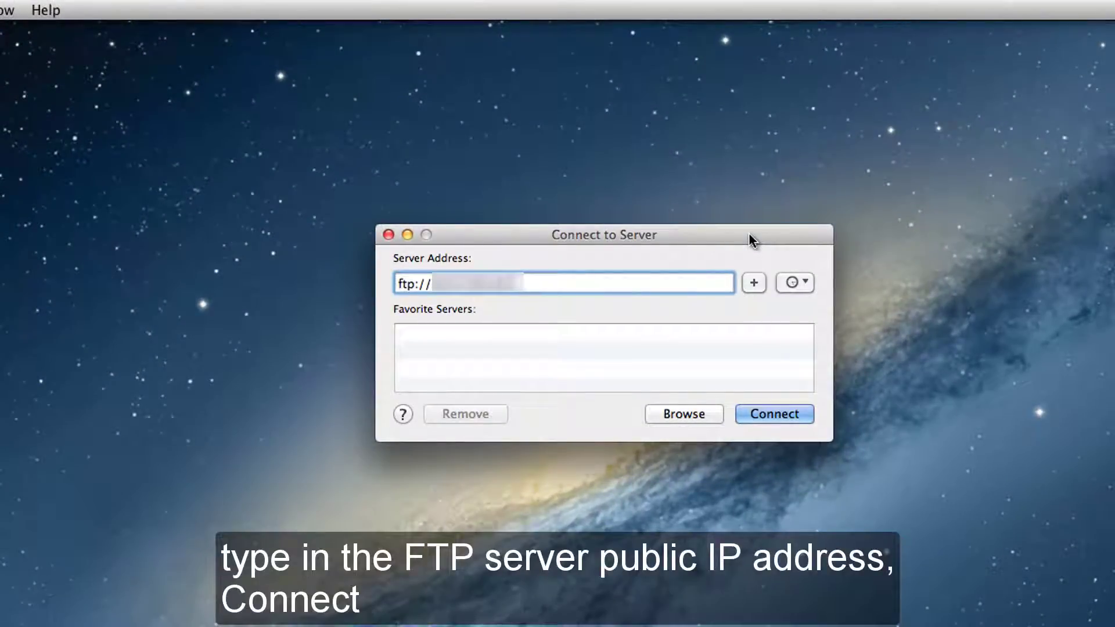
click(775, 414)
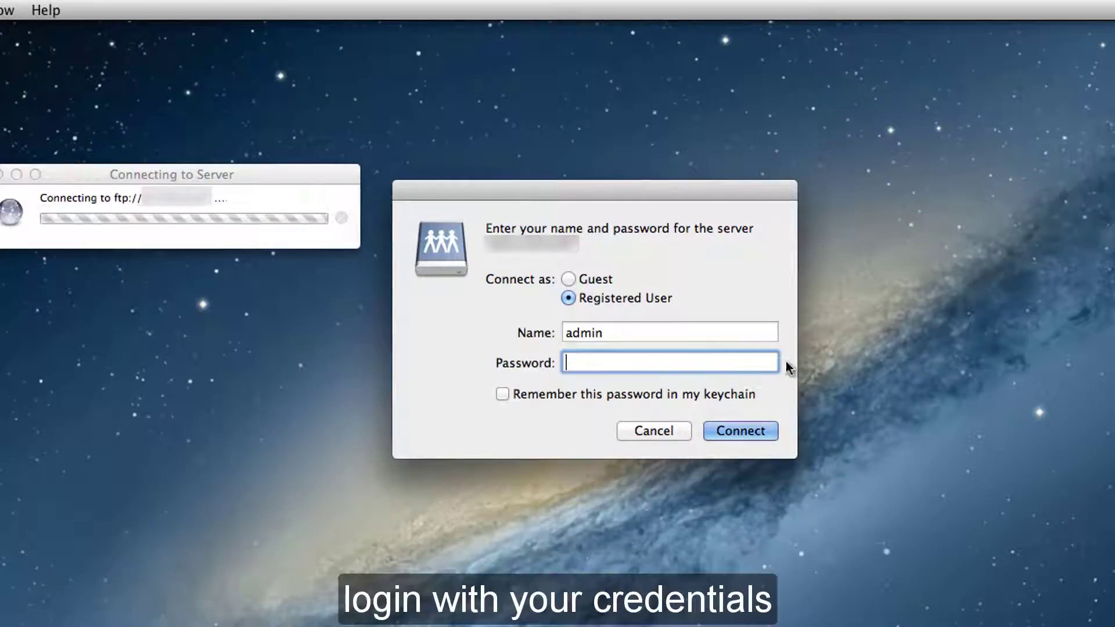
text(••••••••••)
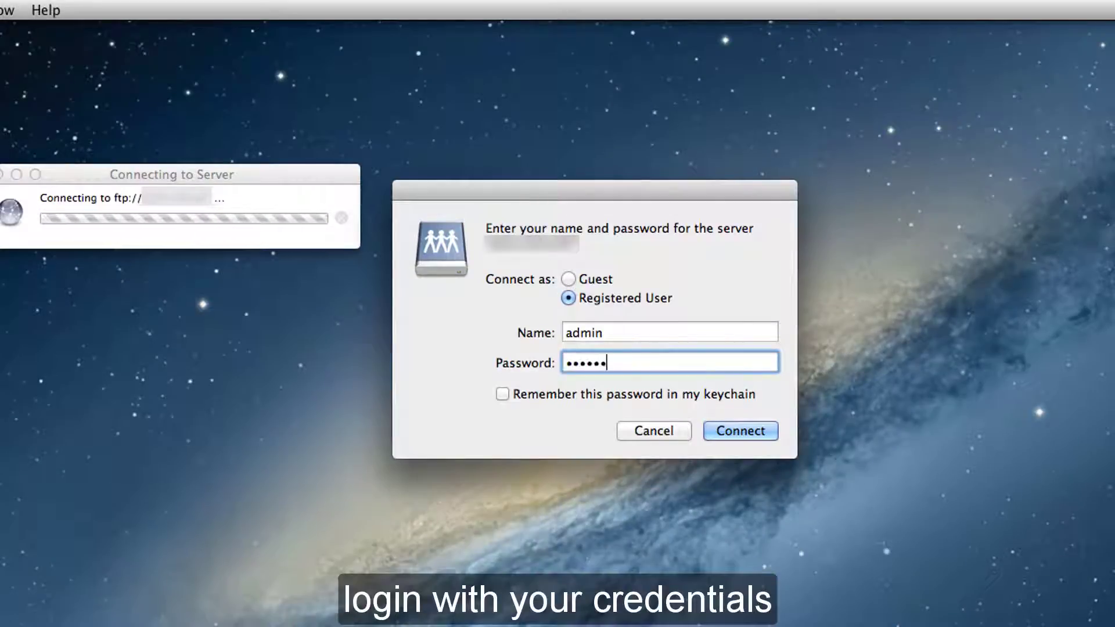
key(Return)
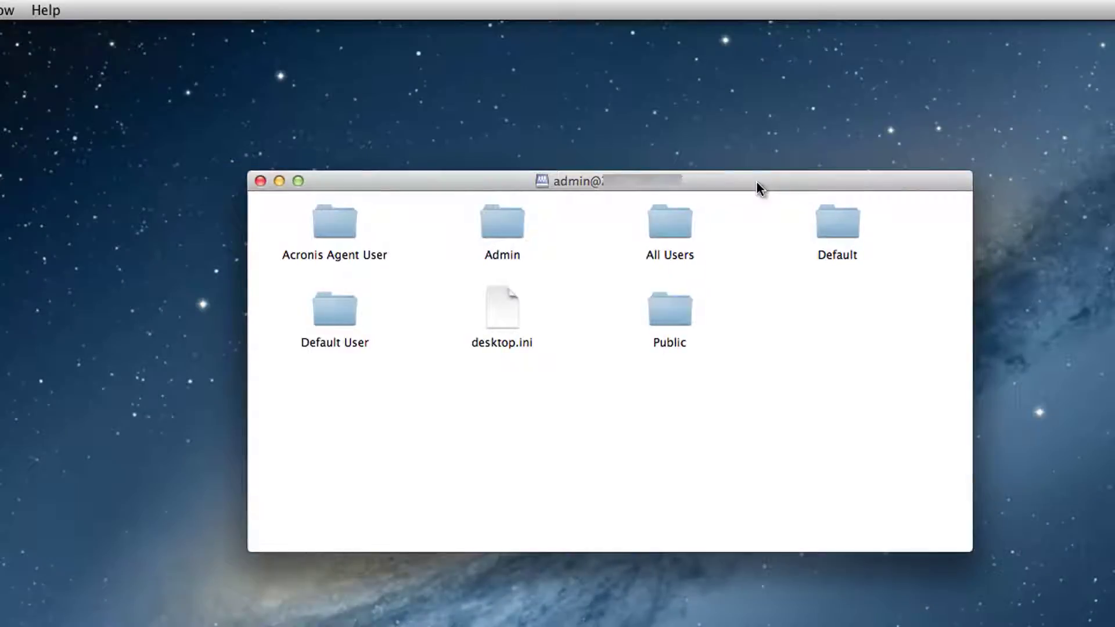
click(503, 230)
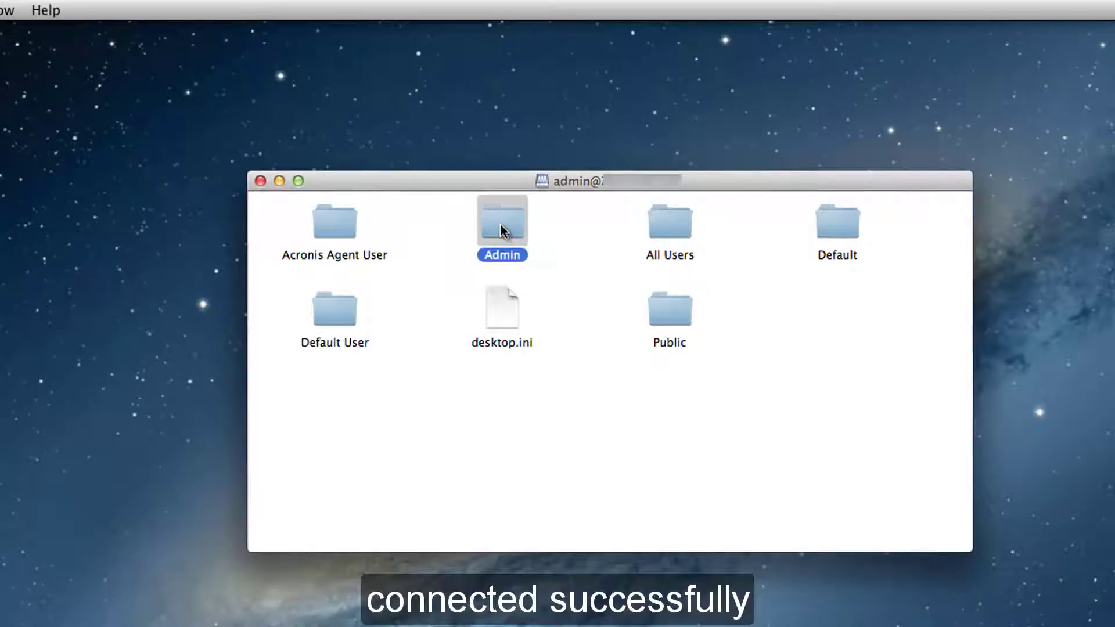
double_click(501, 224)
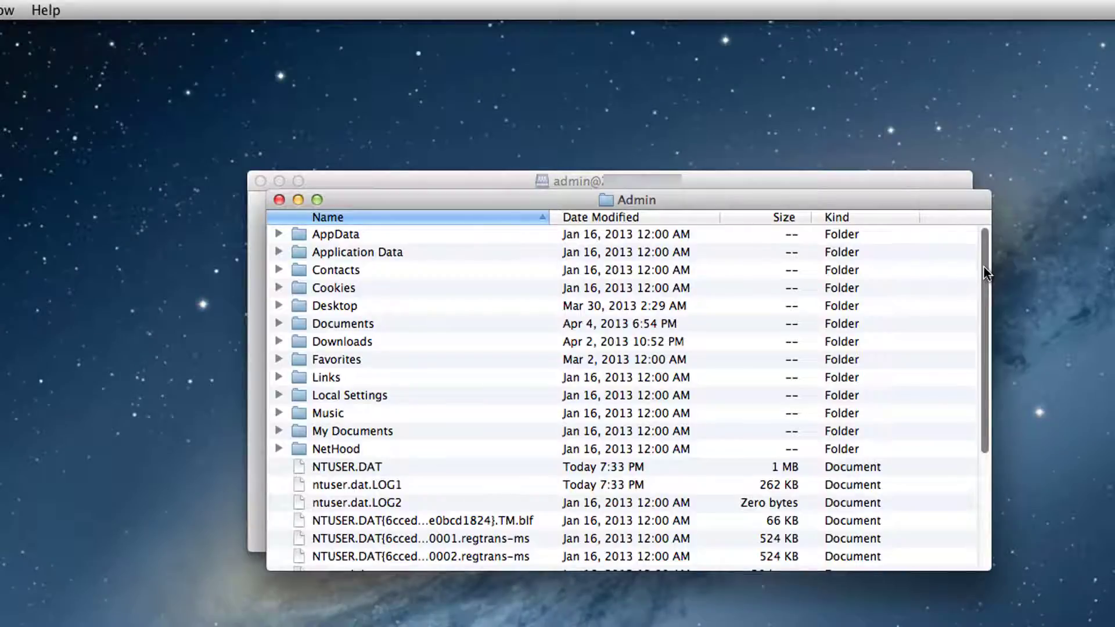
drag(984, 266, 983, 220)
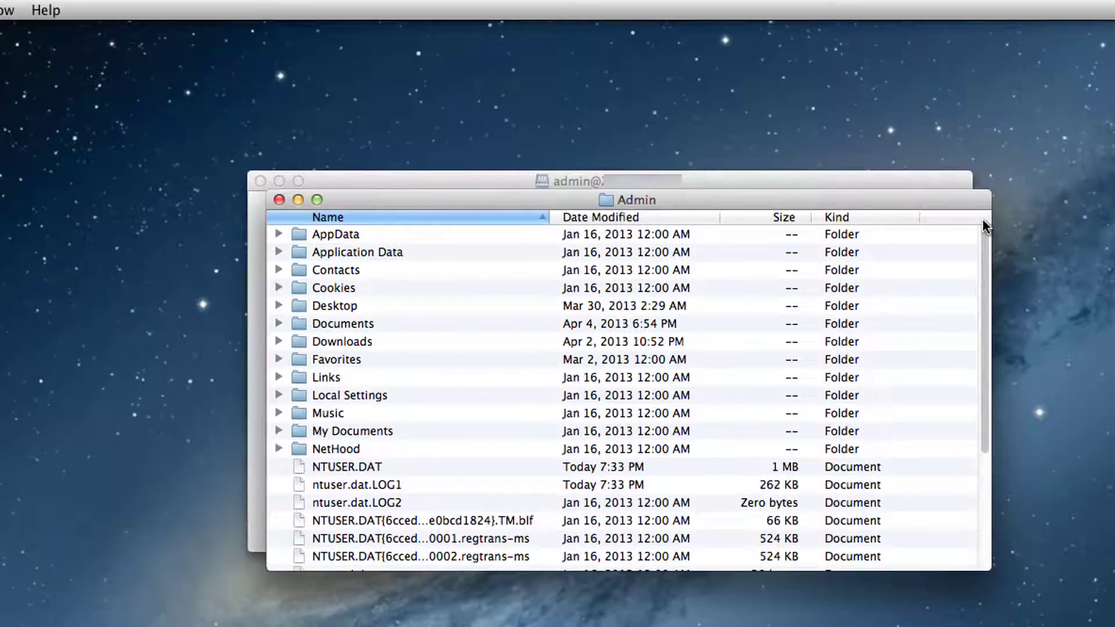
click(278, 201)
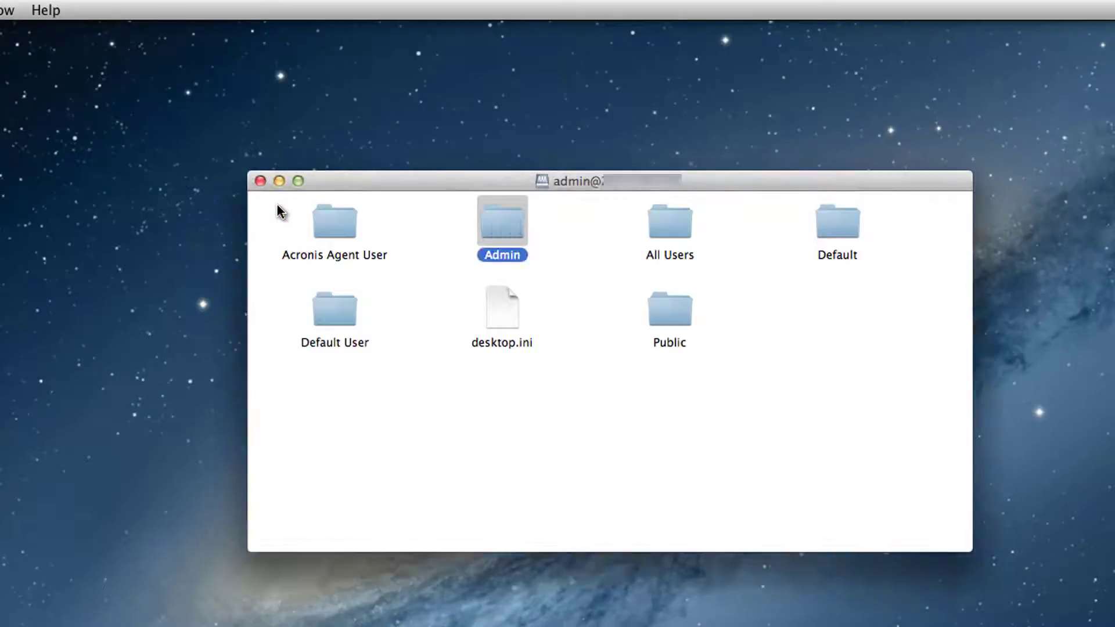
click(261, 181)
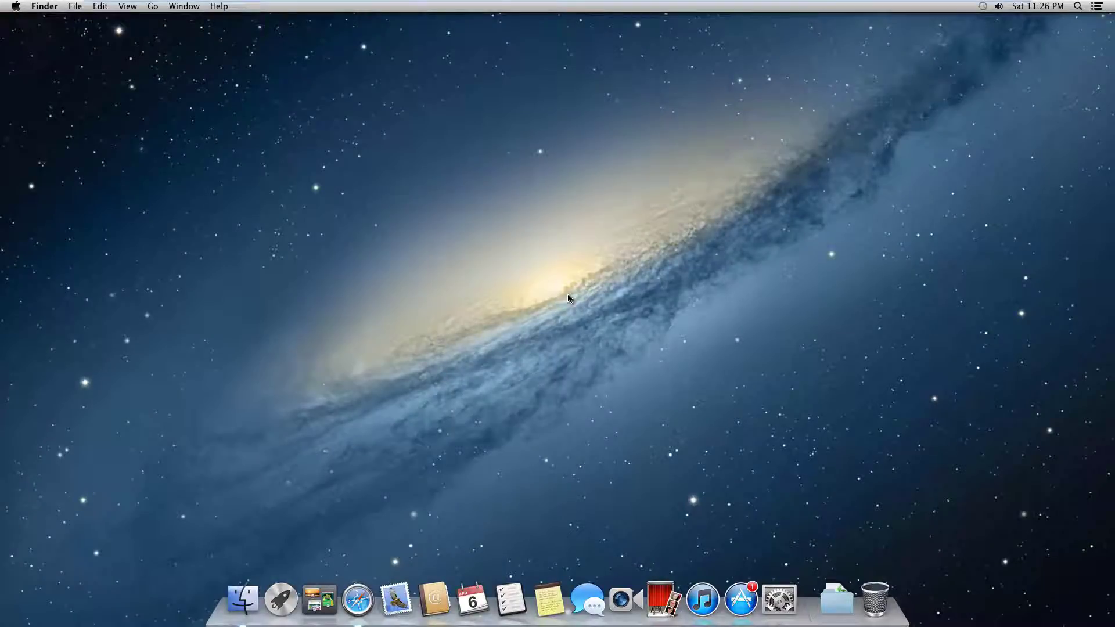
In Safari, go to filezilla-project.org and download the Mac OS X FileZilla Client 3.6.0.2 archive.
click(357, 601)
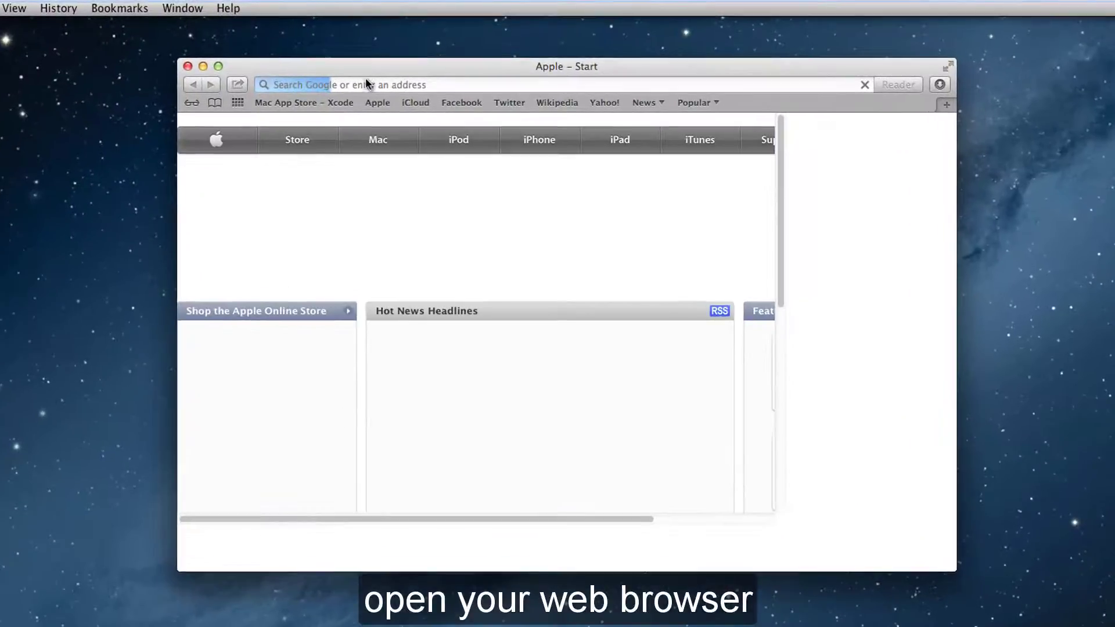
text(https://filezilla-project.org)
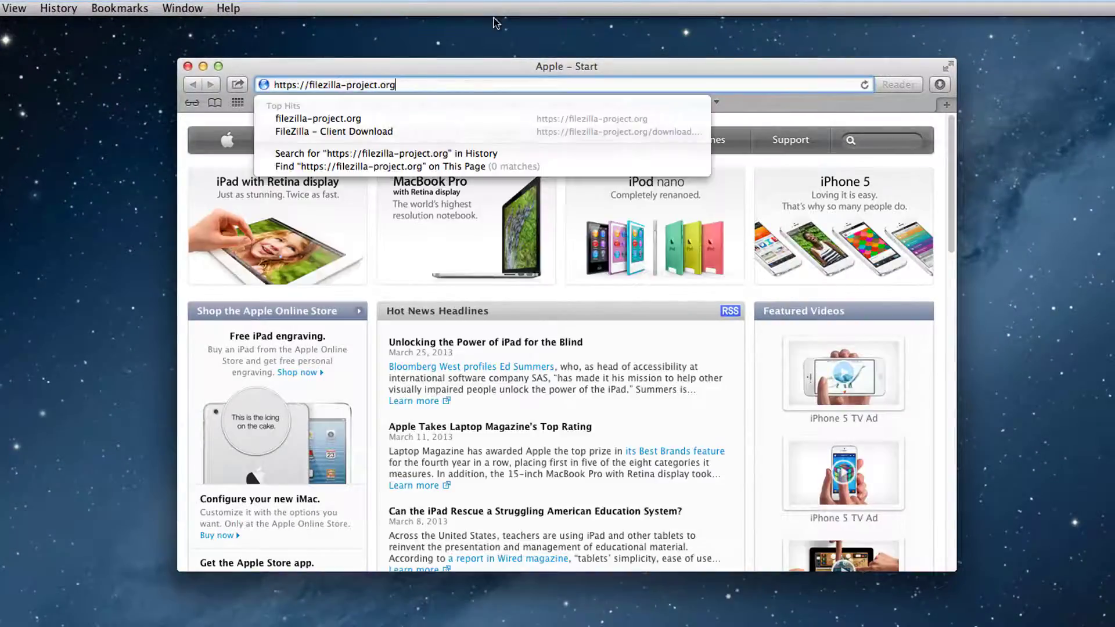
click(335, 120)
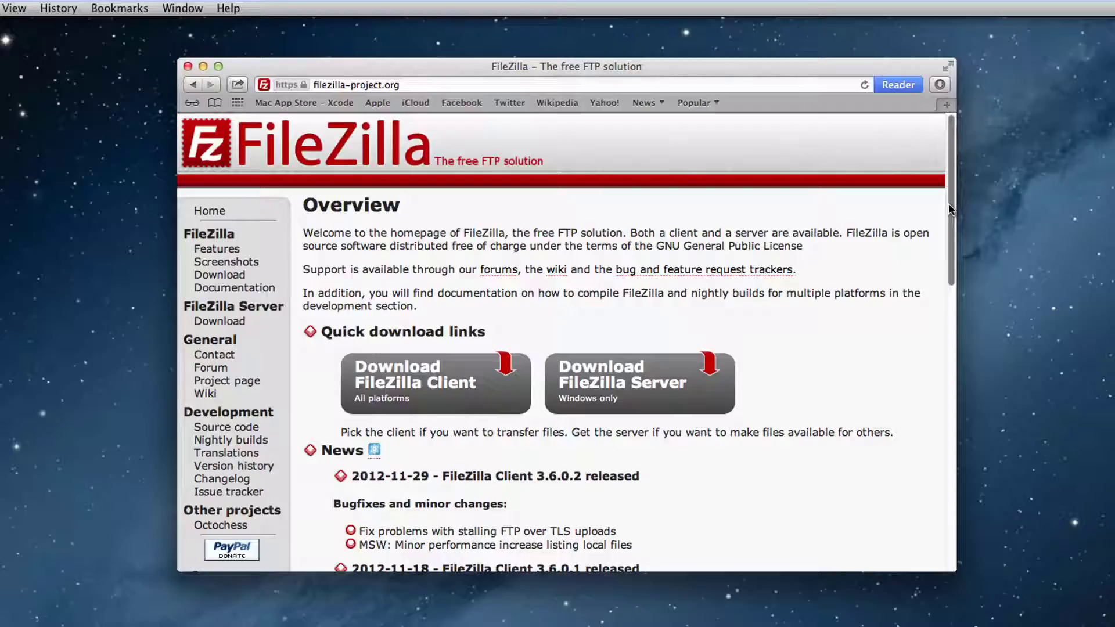
click(413, 385)
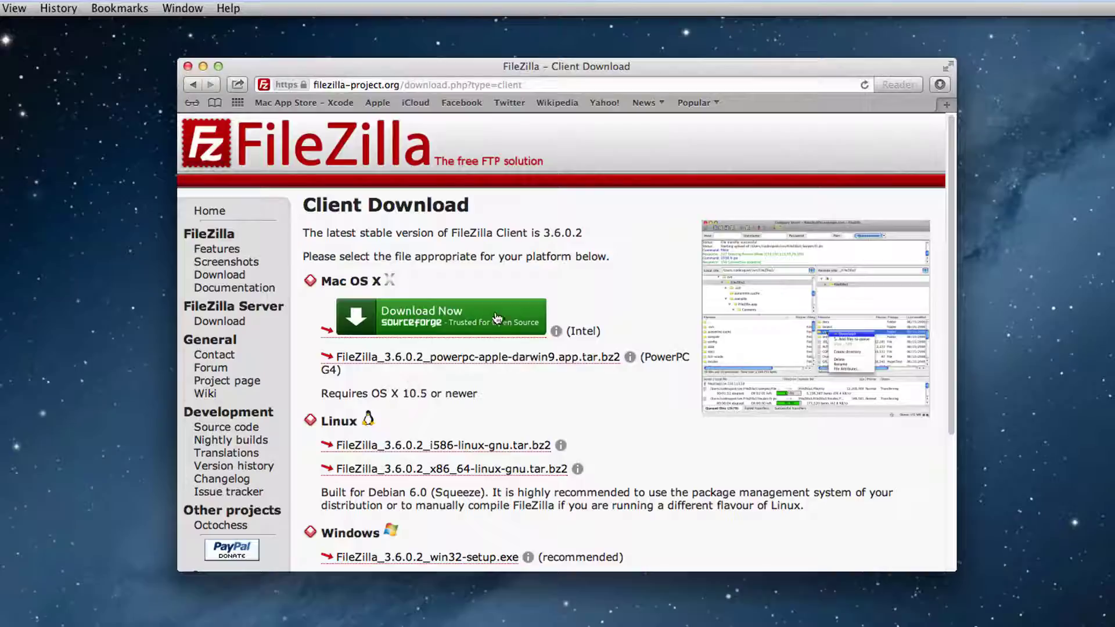
click(528, 318)
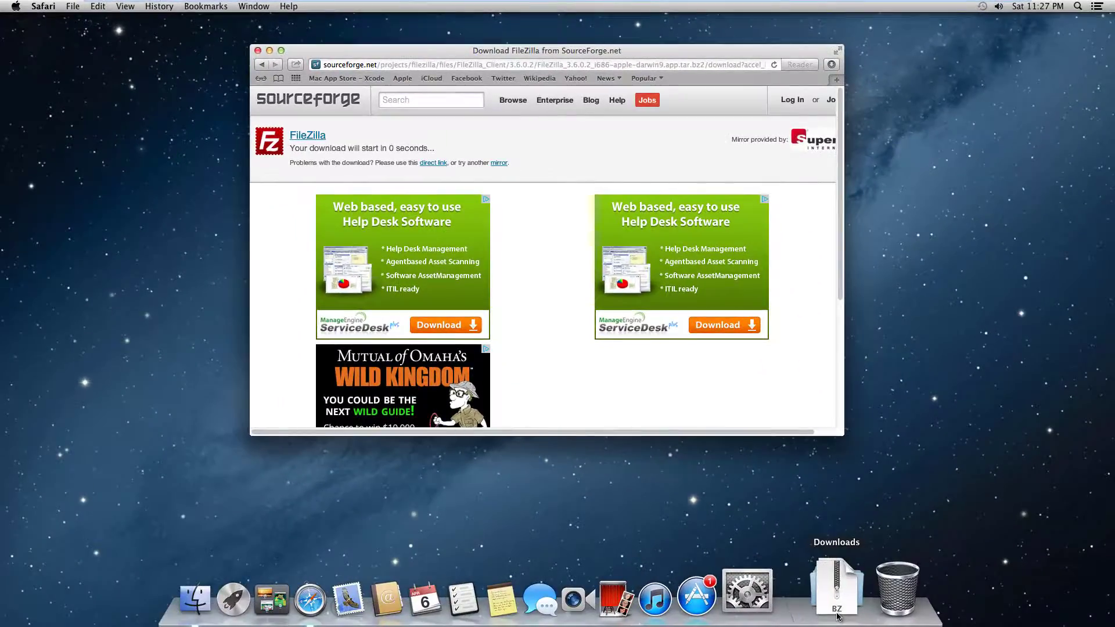
click(838, 604)
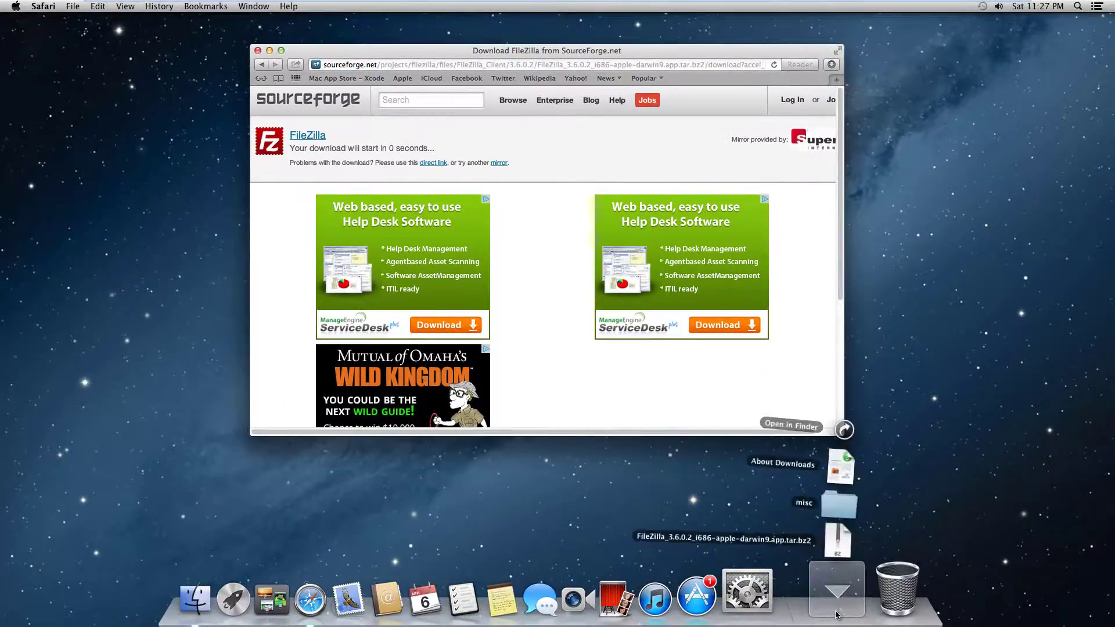
Extract the downloaded FileZilla .tar.bz2 archive in Downloads and launch the app, allowing it to open.
click(853, 435)
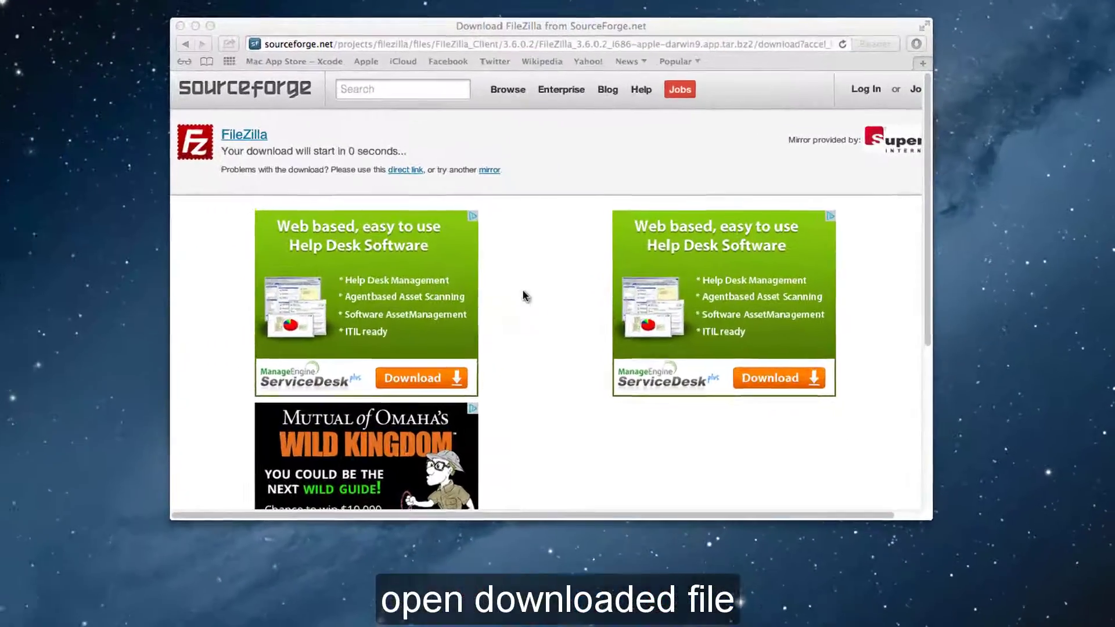
key(alt+super+l)
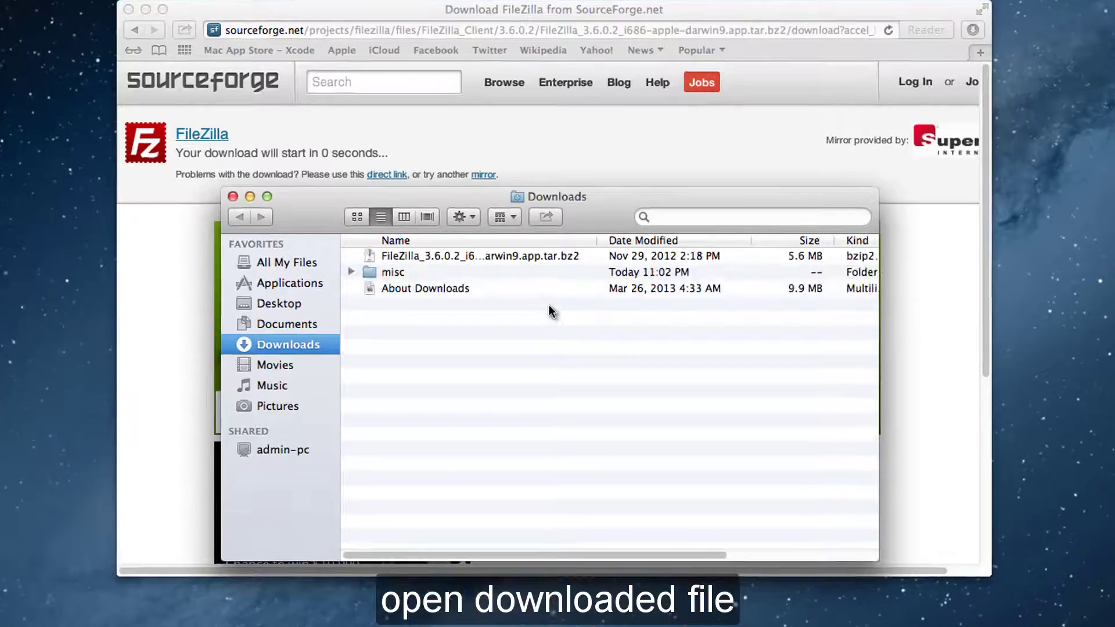
click(376, 254)
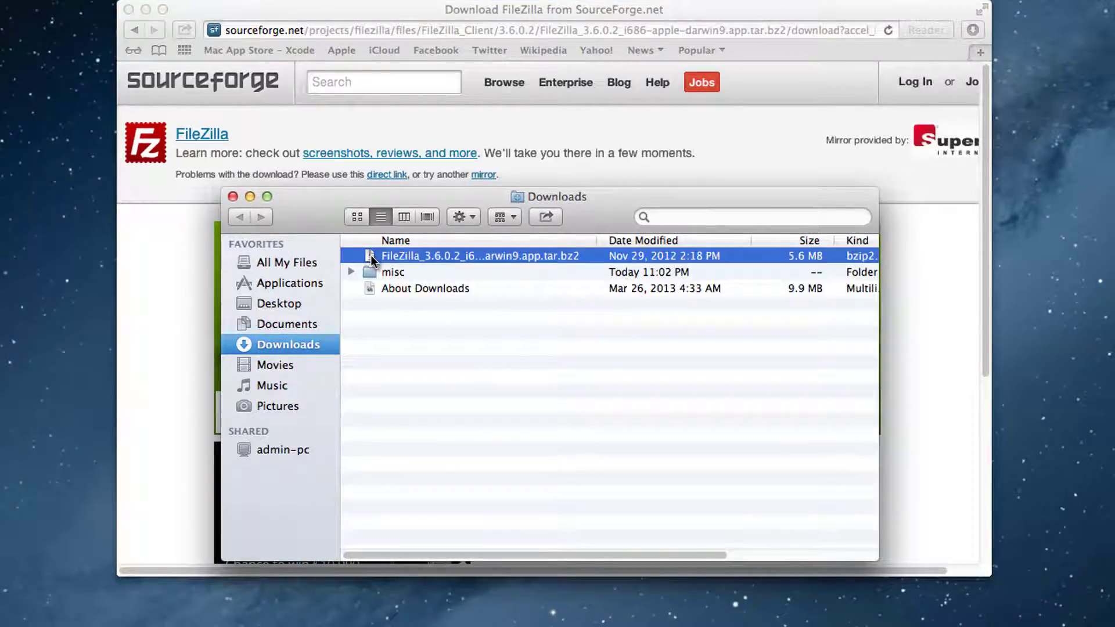
double_click(370, 256)
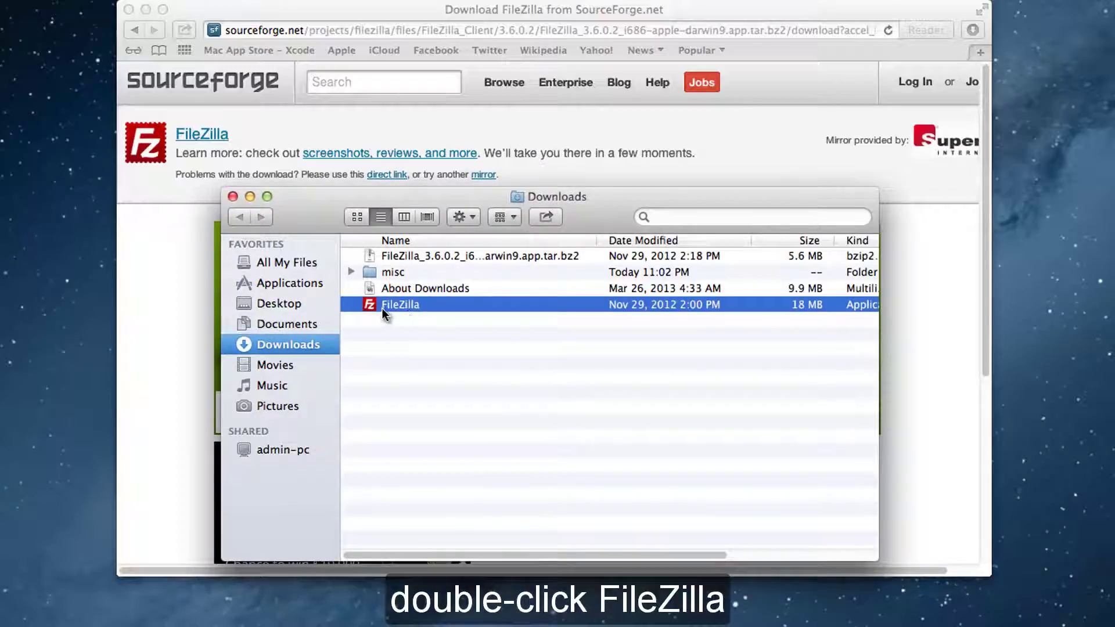
double_click(372, 305)
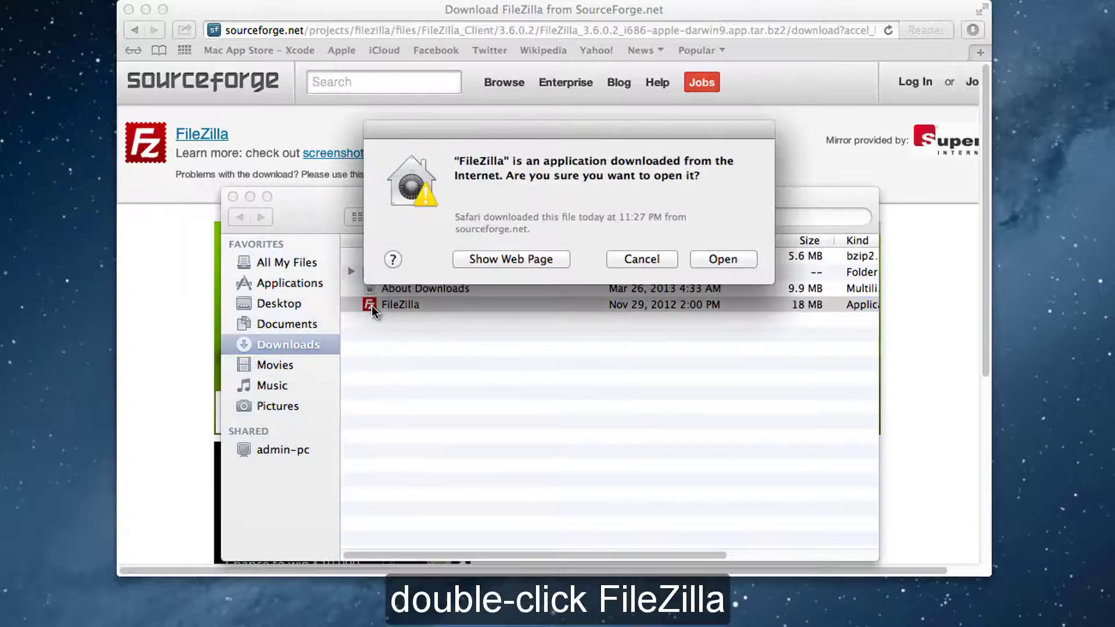
click(702, 266)
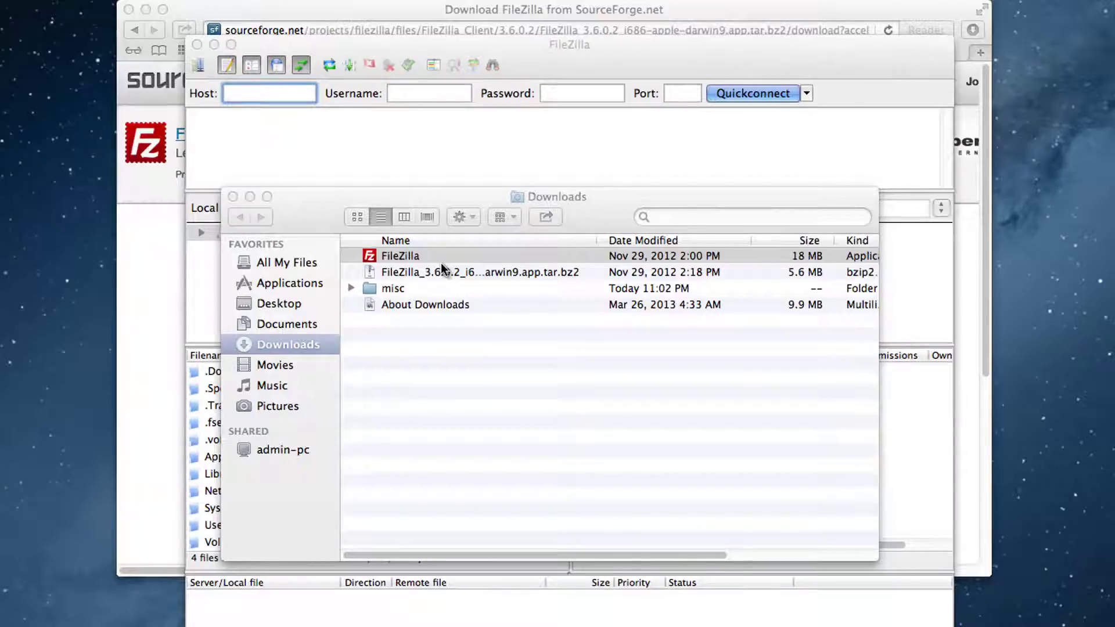
Close the SourceForge browser window and the Downloads window, and dismiss the FileZilla welcome message.
click(416, 12)
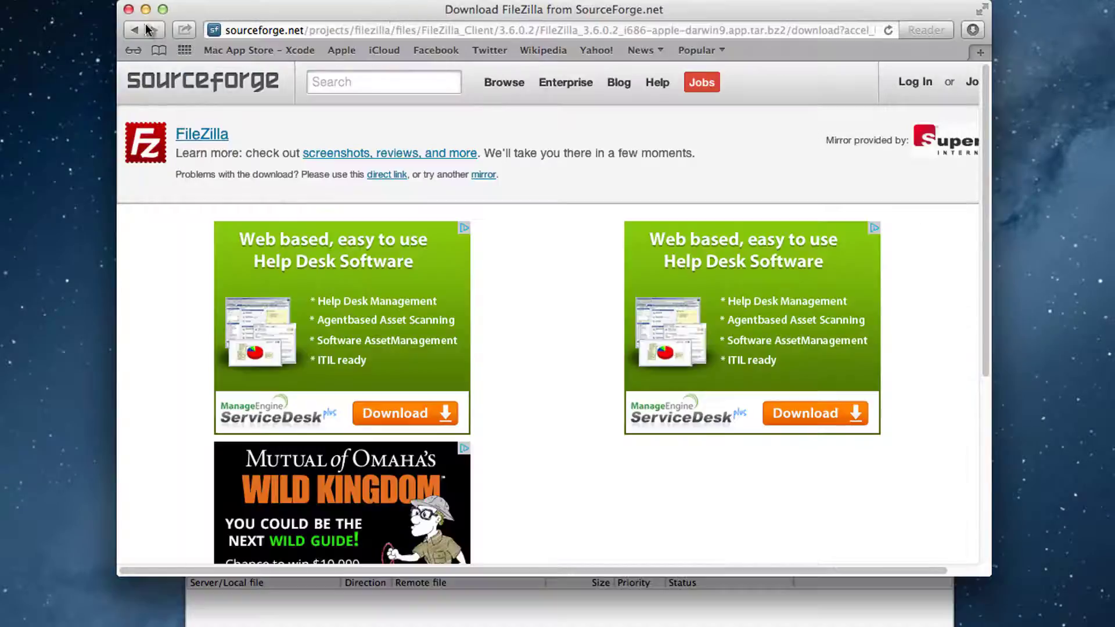
click(128, 10)
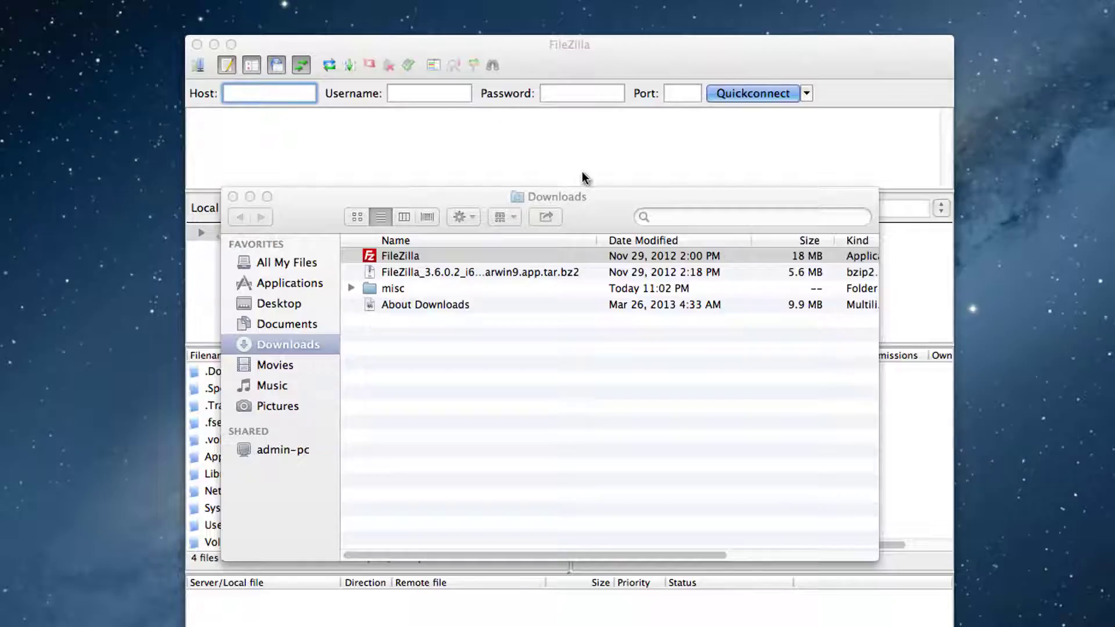
click(631, 197)
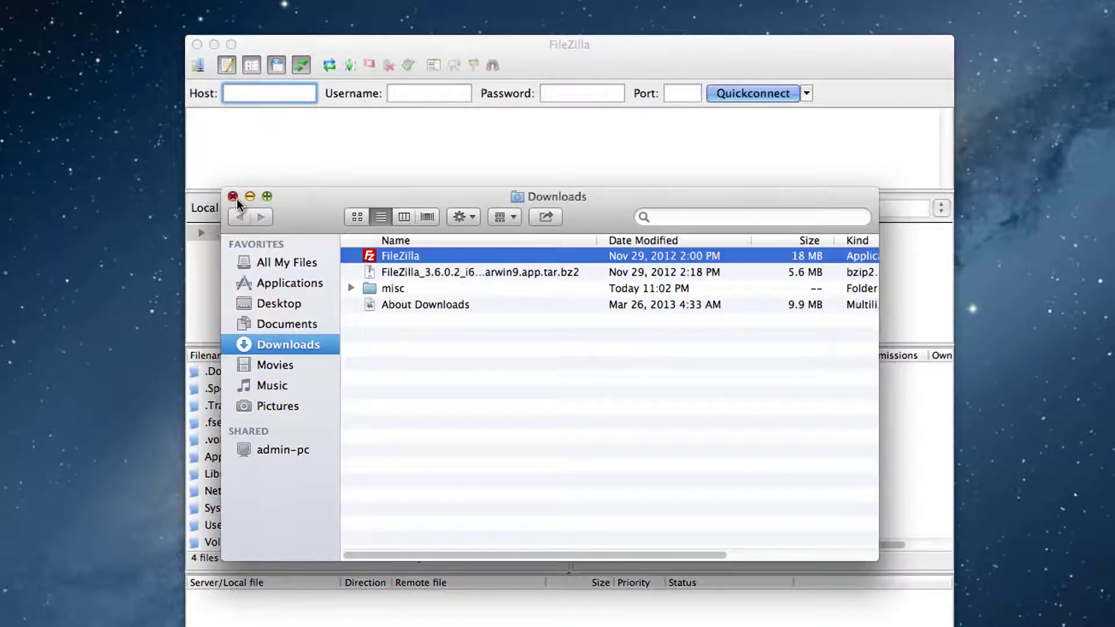
click(233, 196)
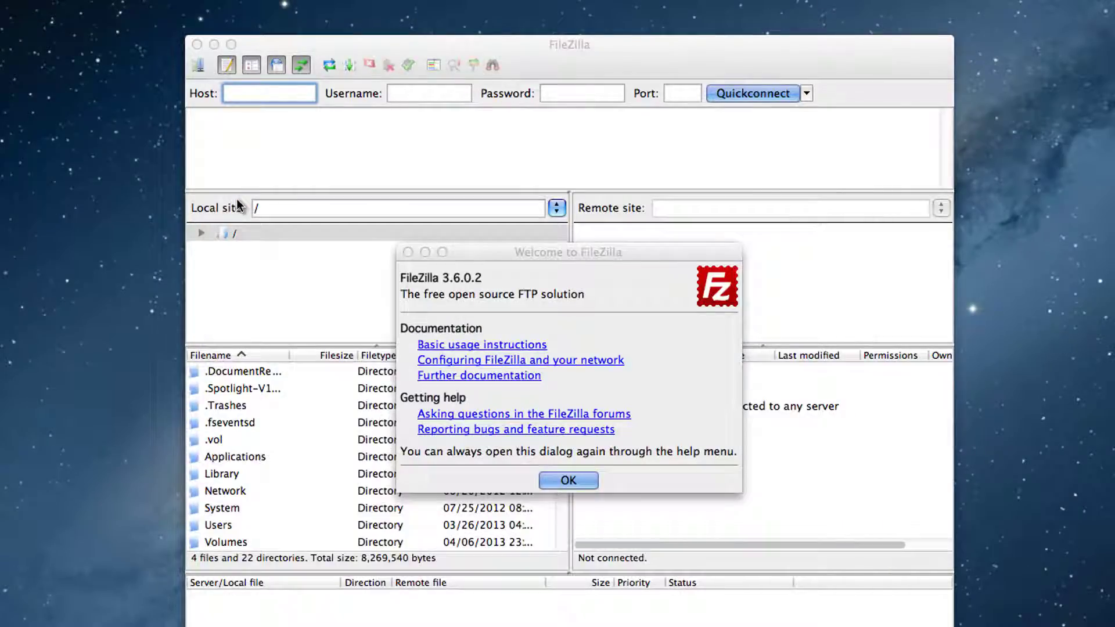
click(573, 485)
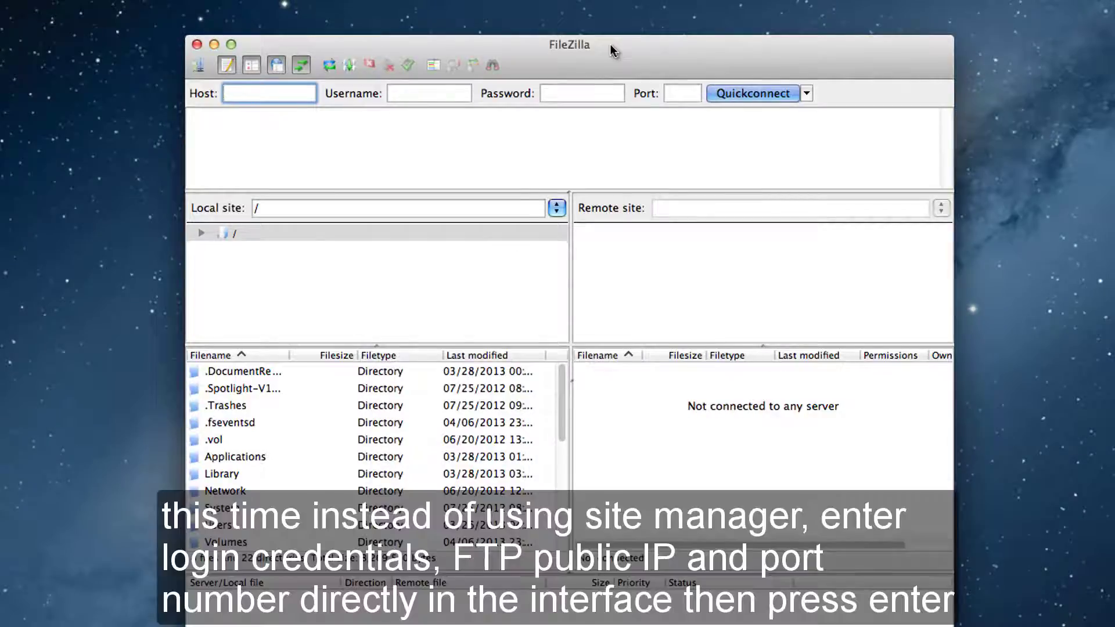
Quickconnect to the FTP server host as admin with the account password on port 21.
text(...)
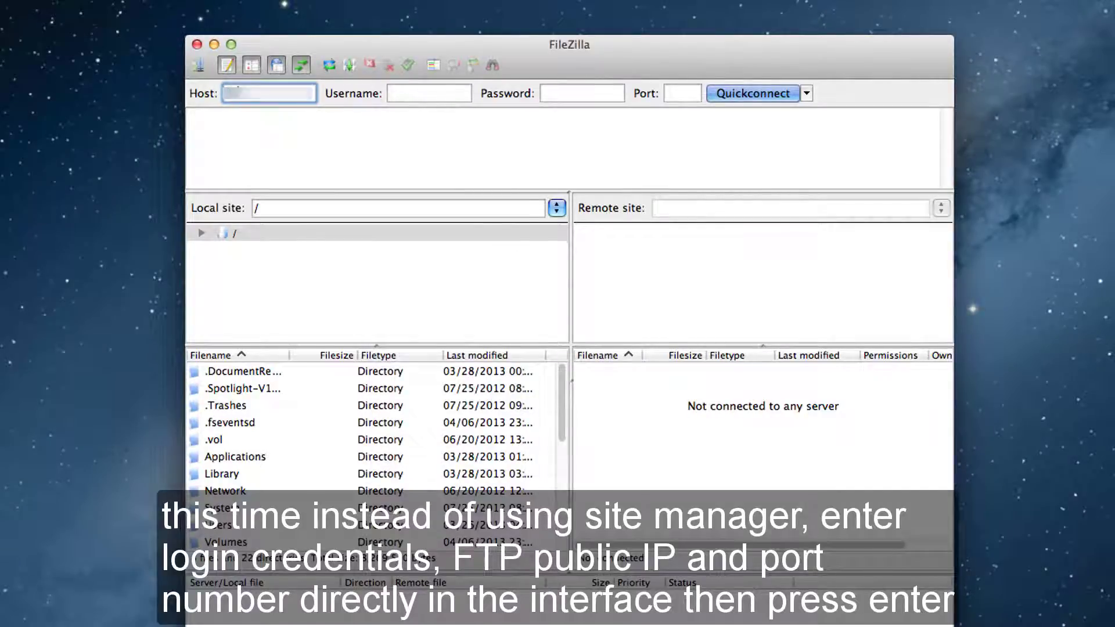
text(...)
key(Tab)
text(admin)
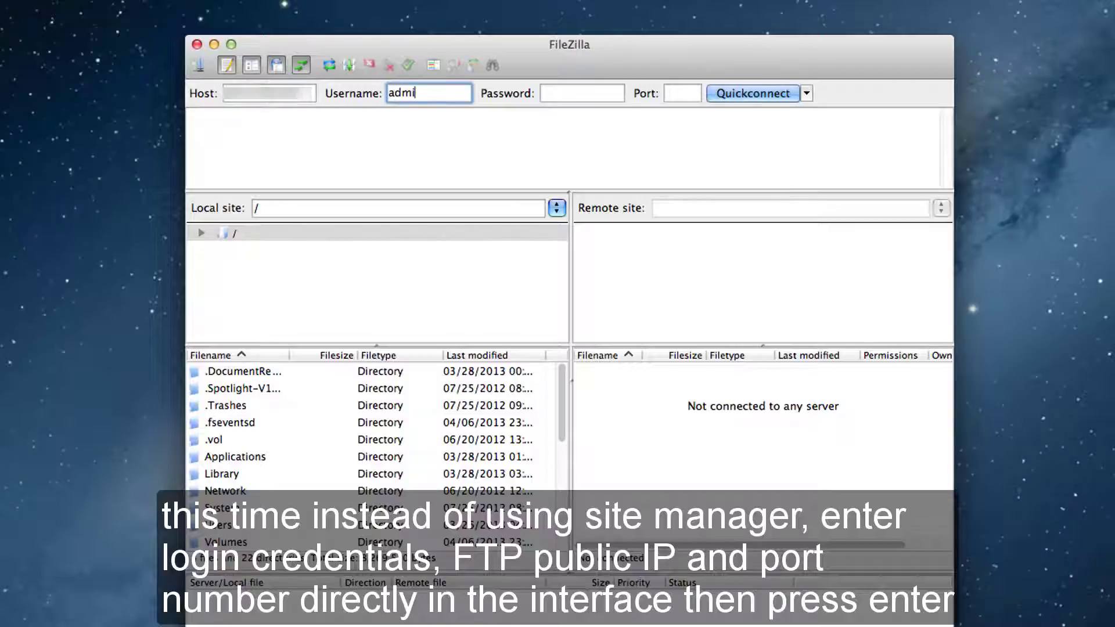
key(Tab)
text(••••••)
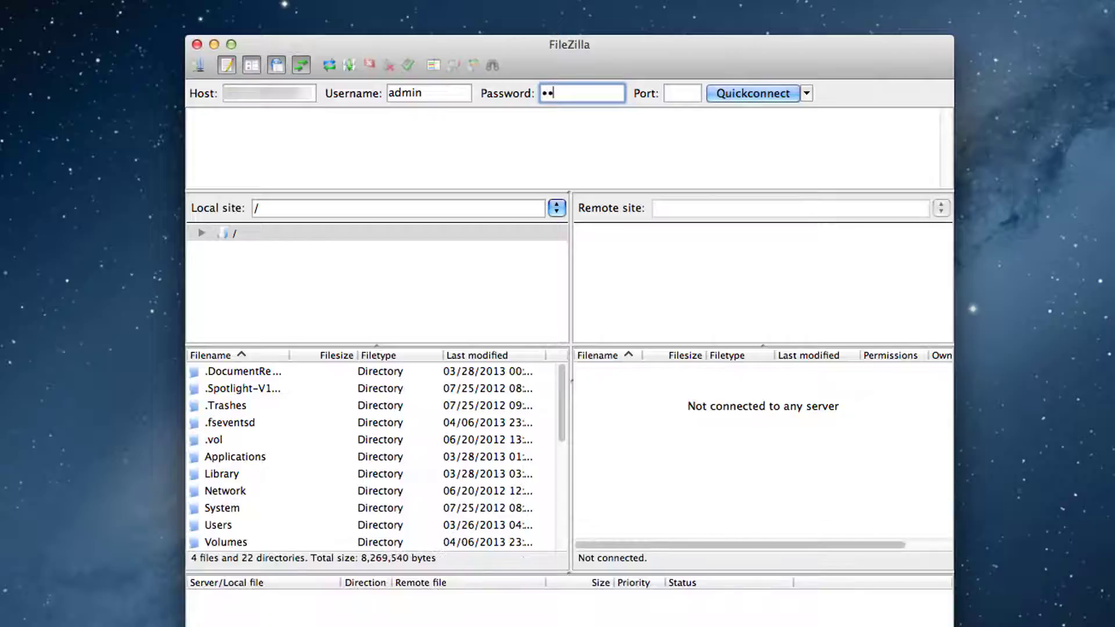
text(•••)
key(Tab)
text(21)
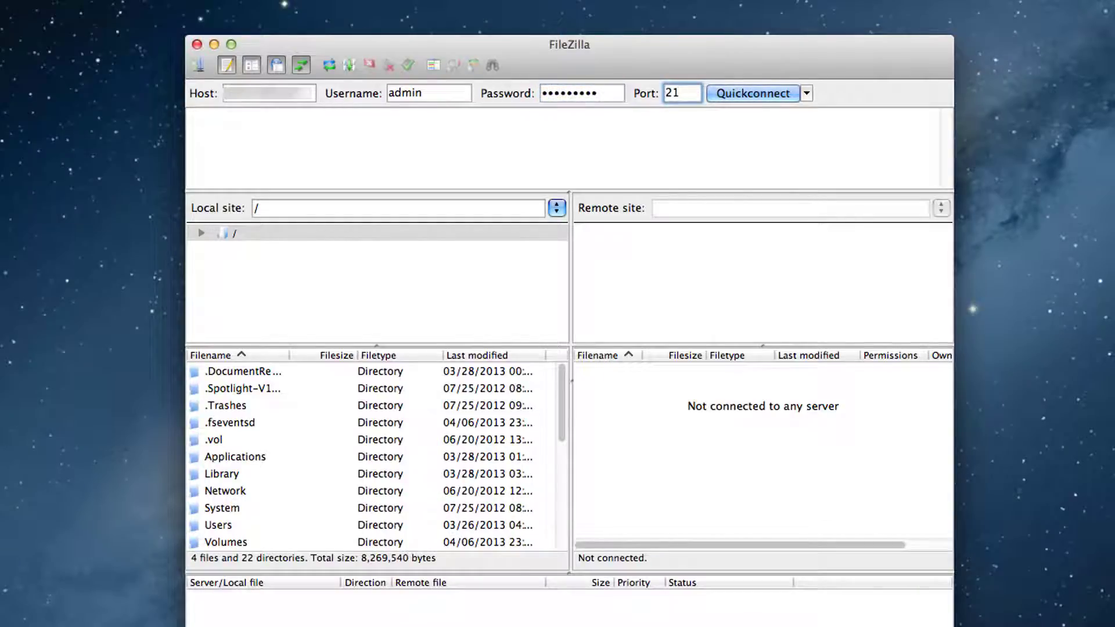
key(Return)
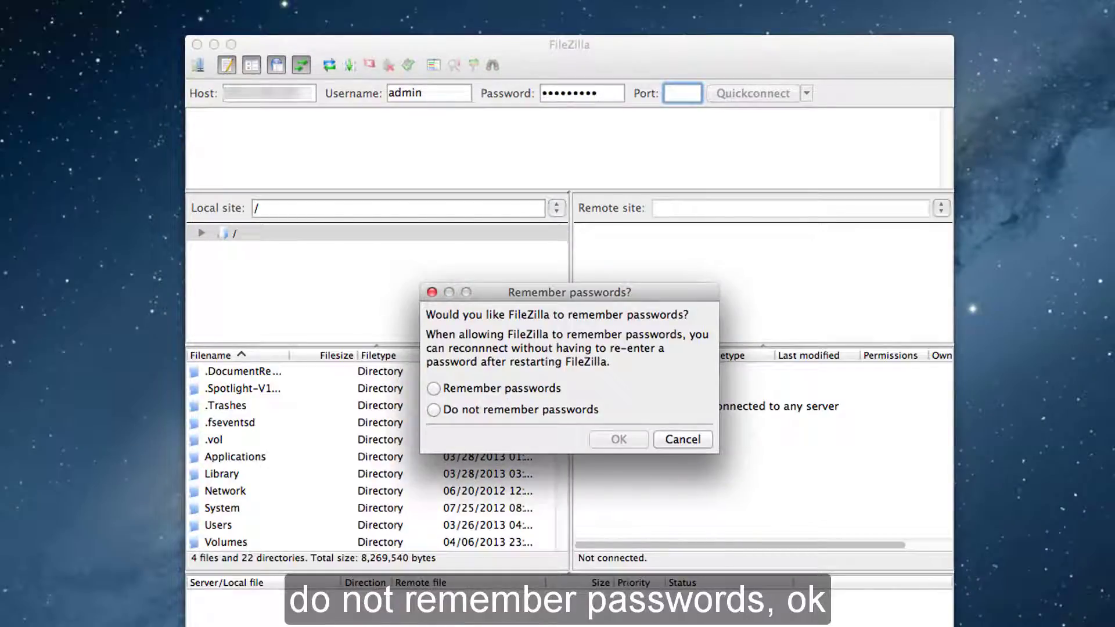
Choose not to remember passwords, then disconnect from the server and close FileZilla.
click(434, 410)
click(638, 440)
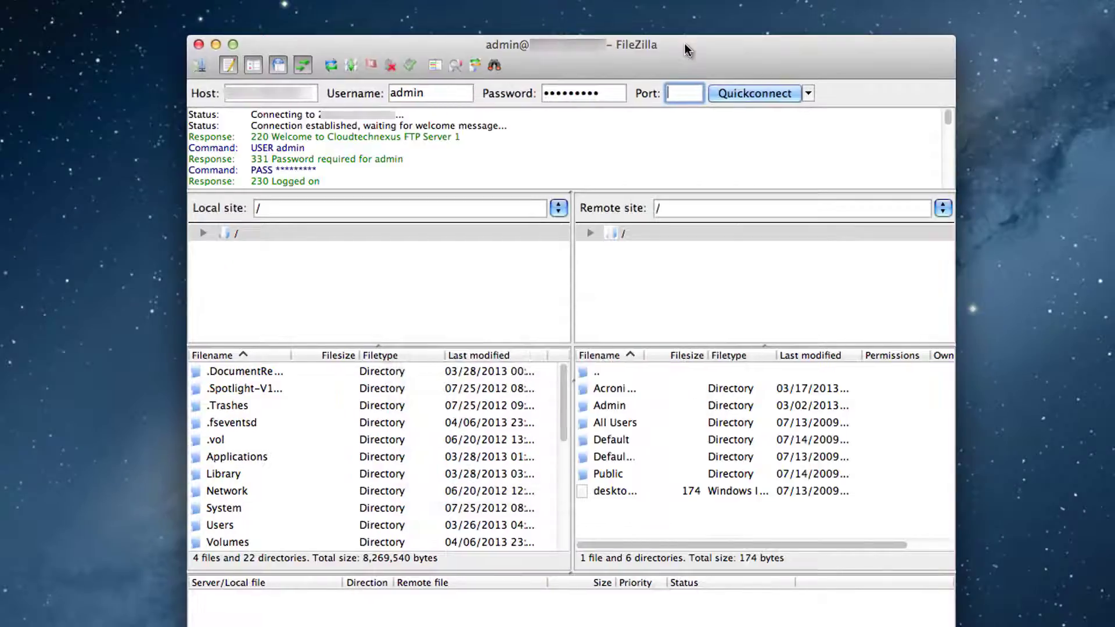
drag(685, 45, 684, 45)
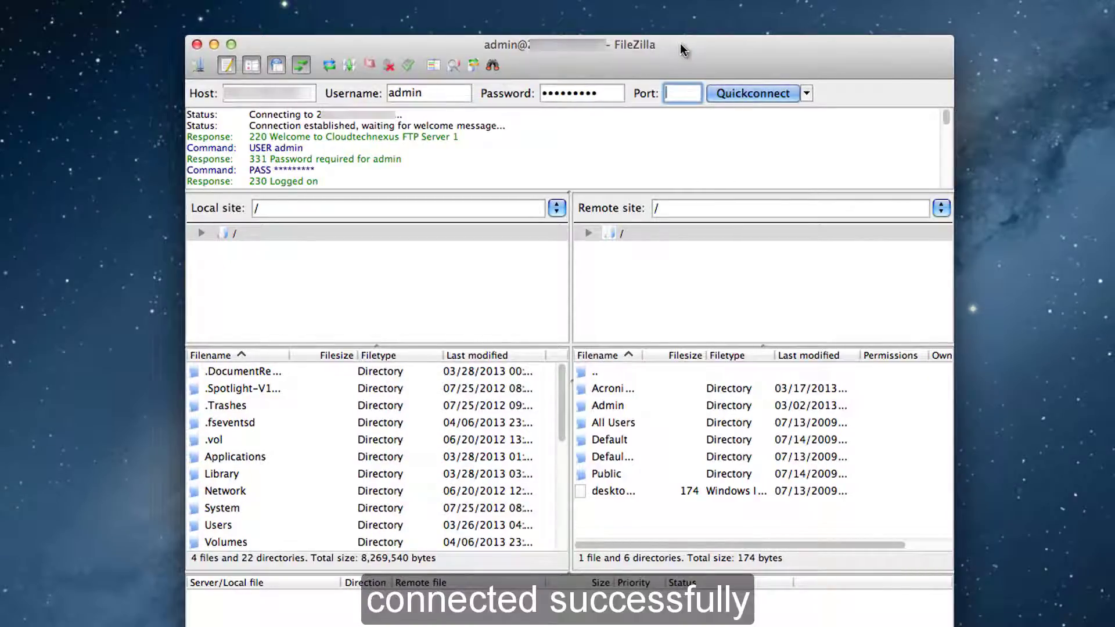
click(390, 66)
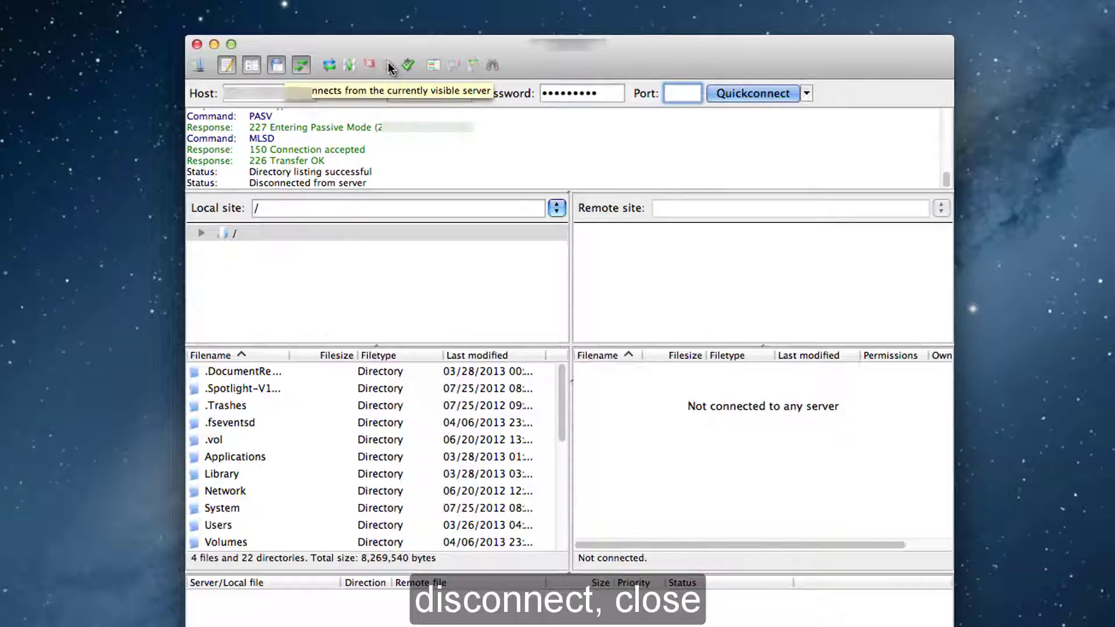
click(196, 45)
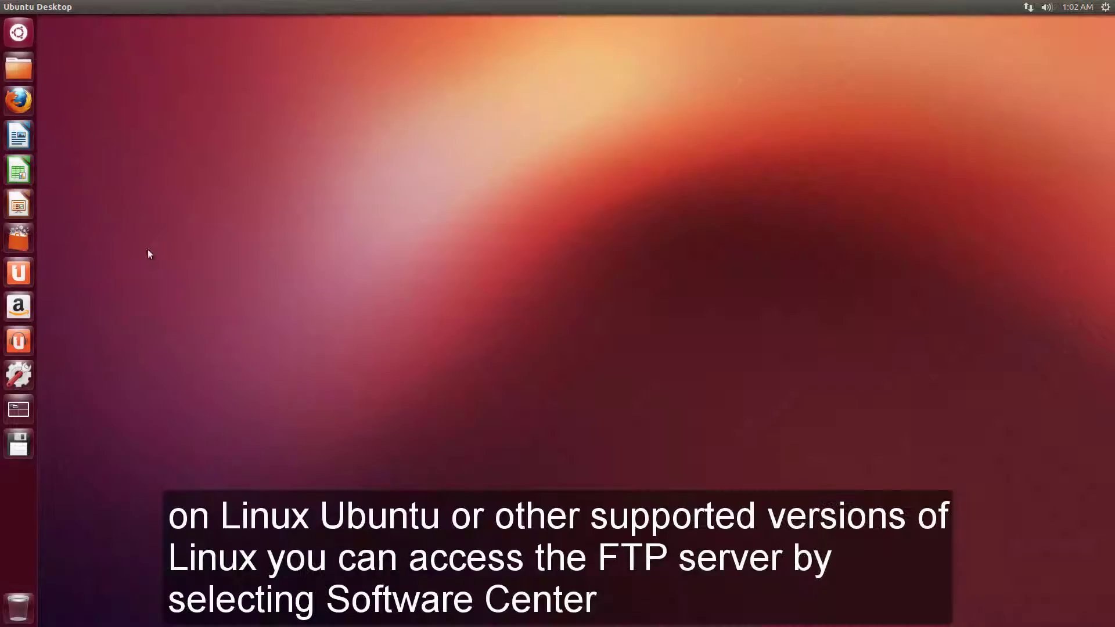
Search 'filezilla' in Ubuntu Software Center, install it after authenticating with the password, then close the center.
click(18, 238)
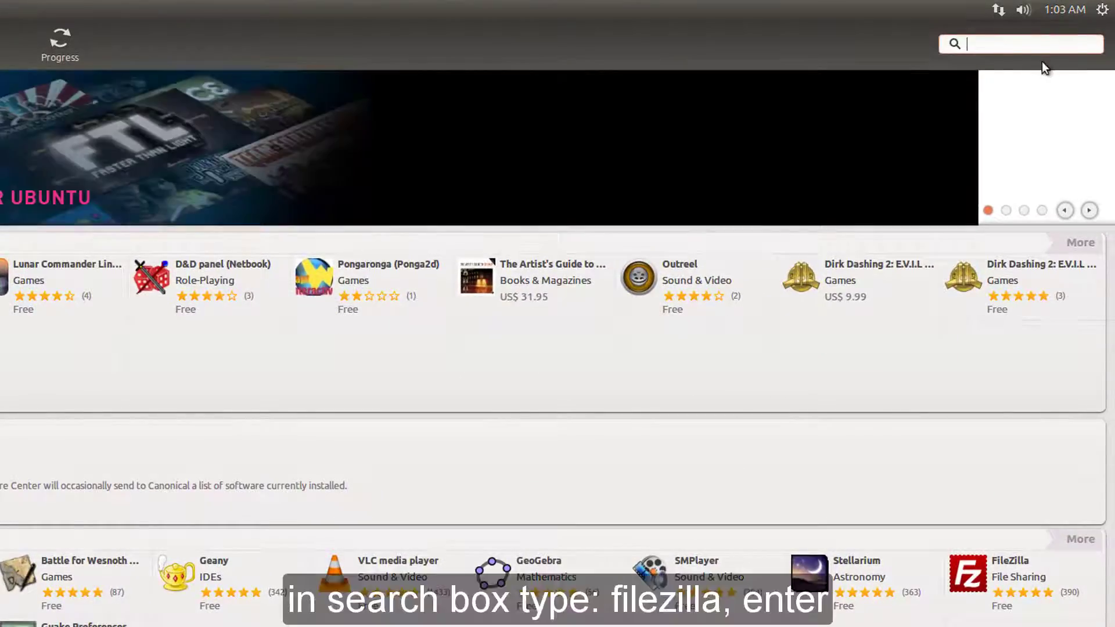
text(filezilla)
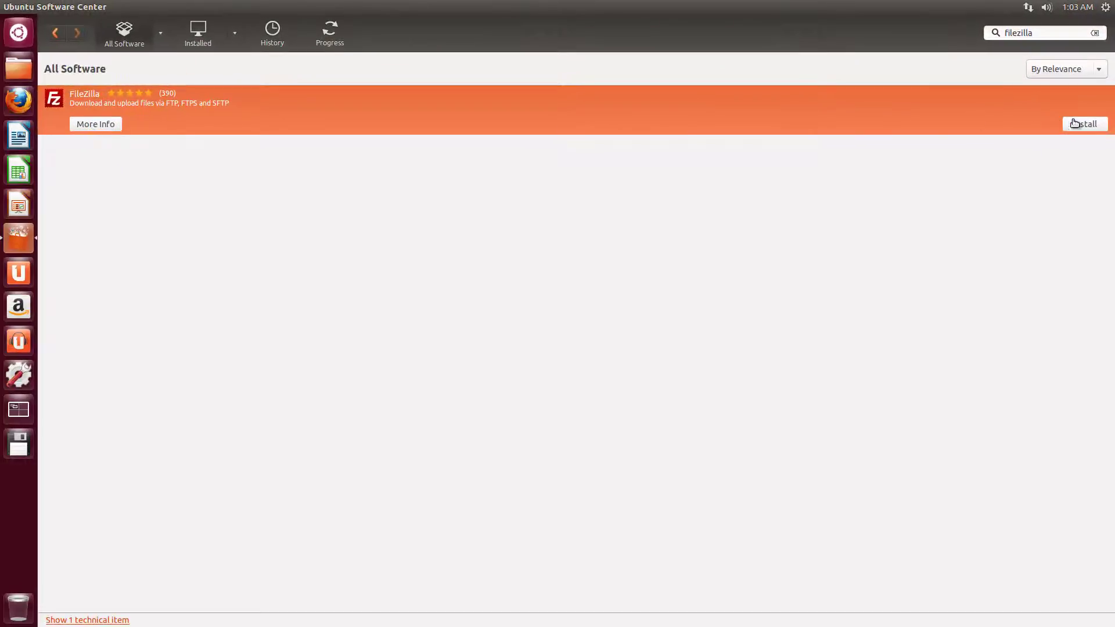
click(1081, 126)
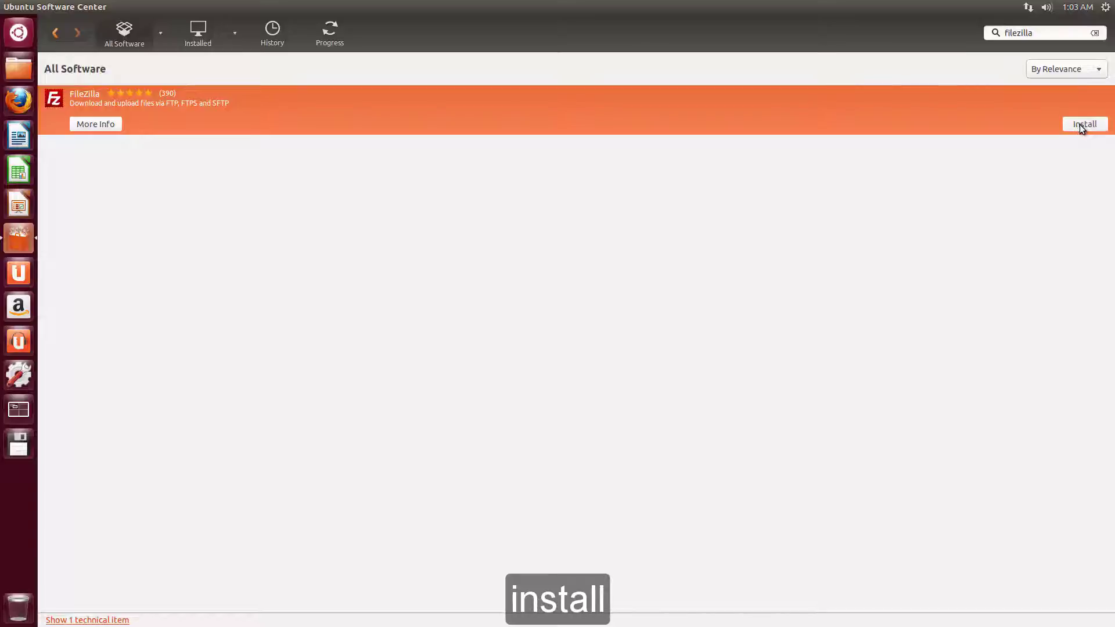
text(••••••••••)
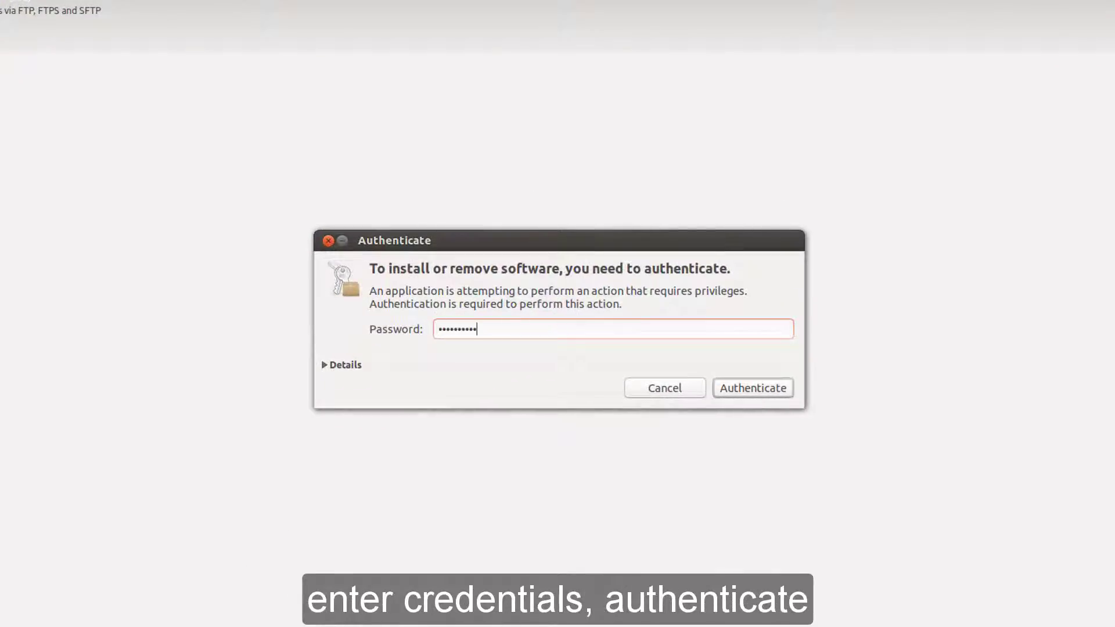
click(782, 386)
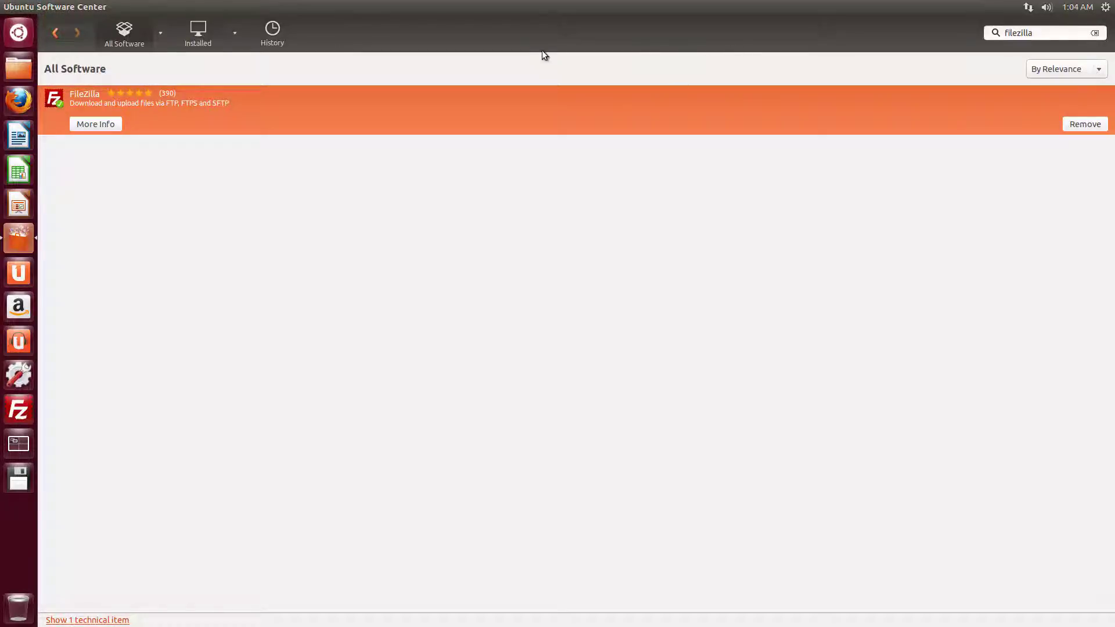
double_click(512, 3)
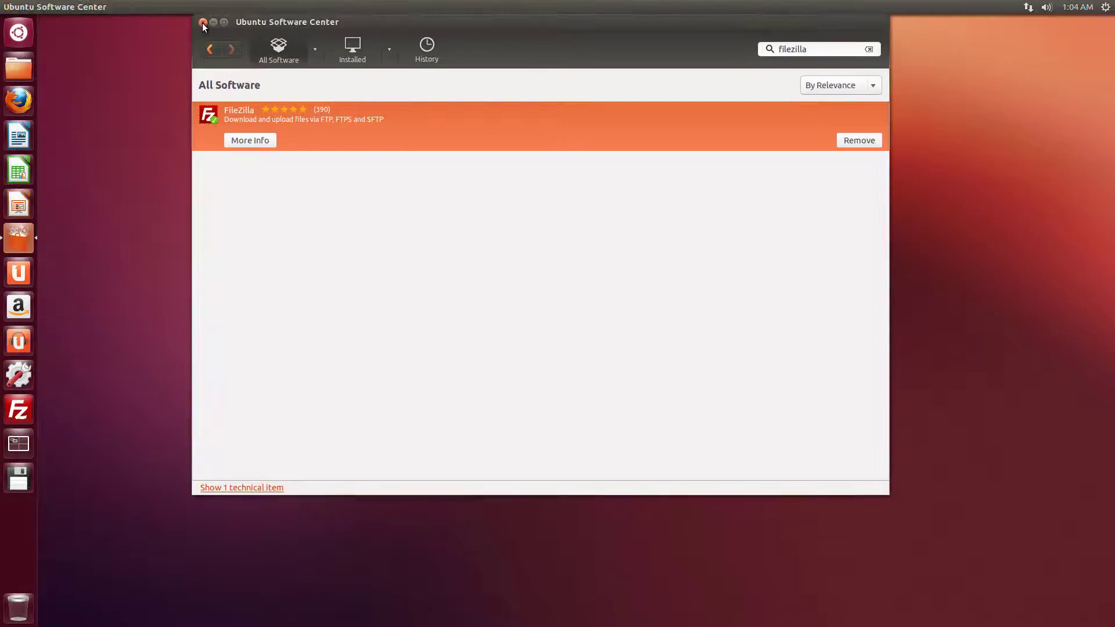
click(203, 23)
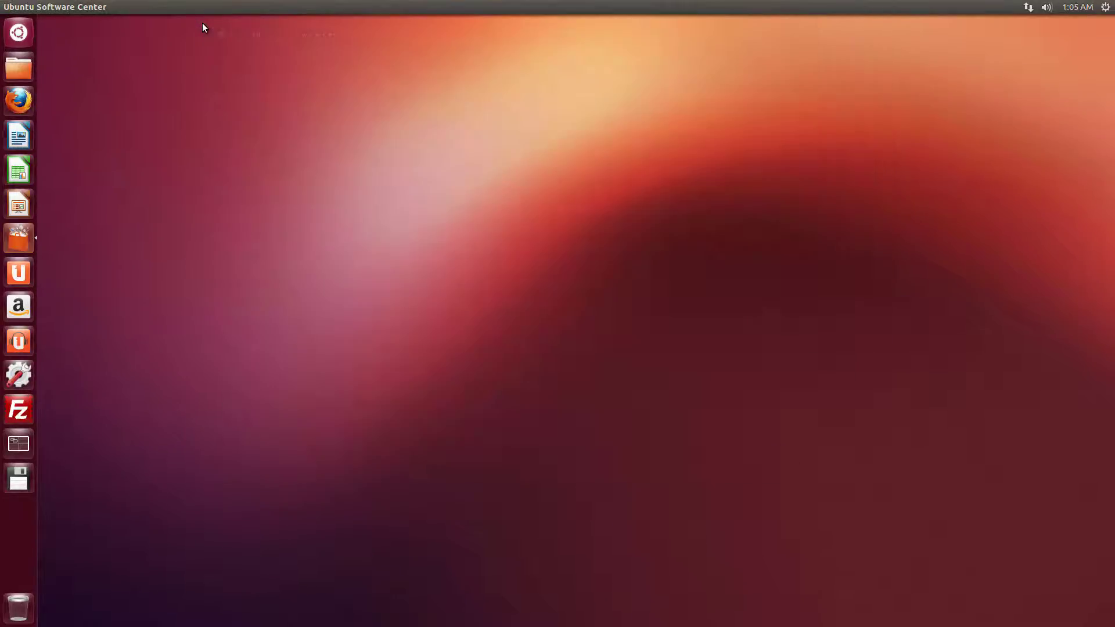
Launch FileZilla, connect as admin on port 21, widen the remote Filename column, then disconnect and close.
double_click(19, 409)
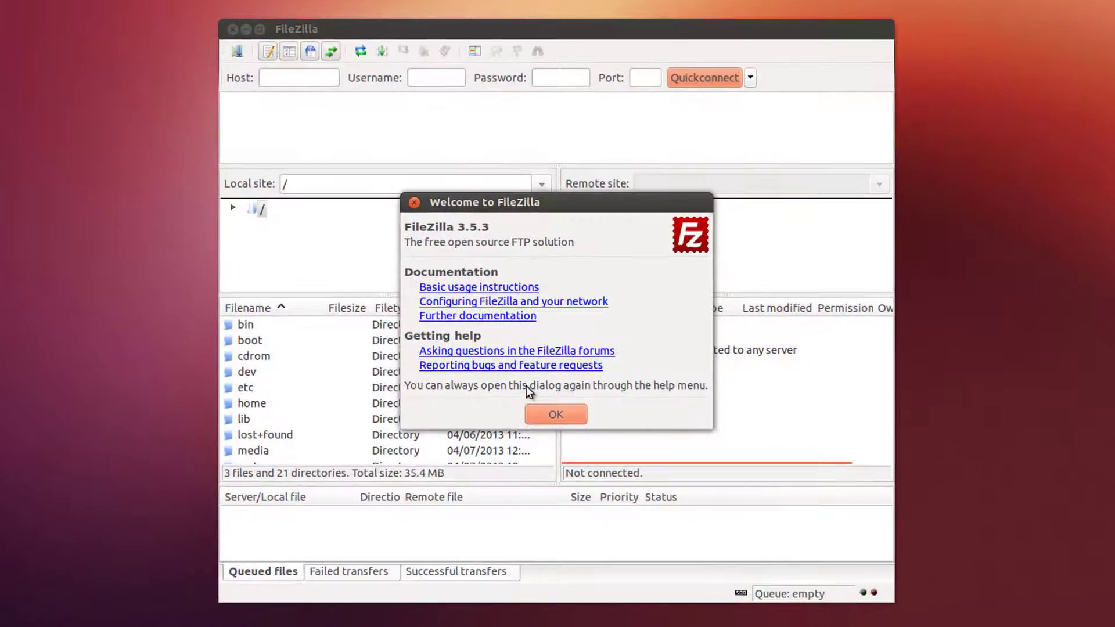
click(567, 413)
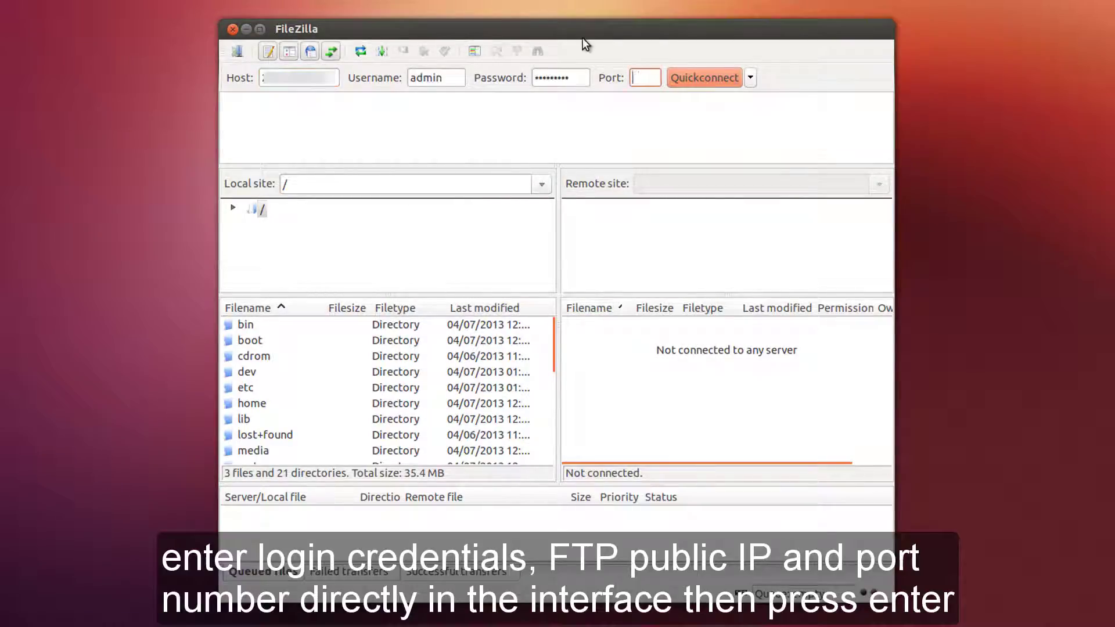
text(21)
key(Return)
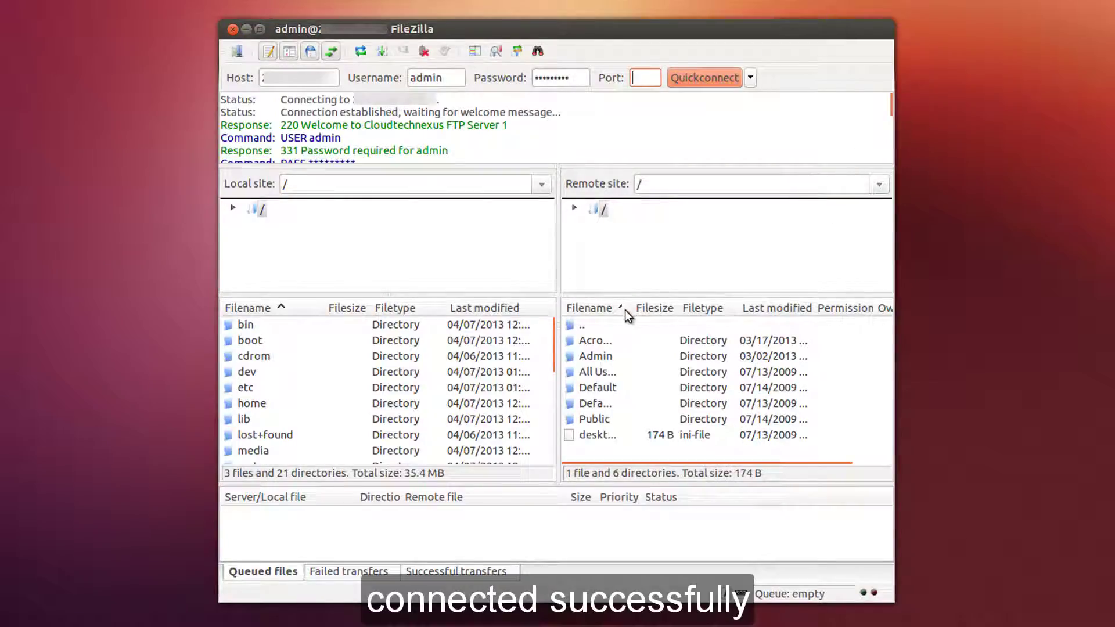
drag(624, 308, 680, 310)
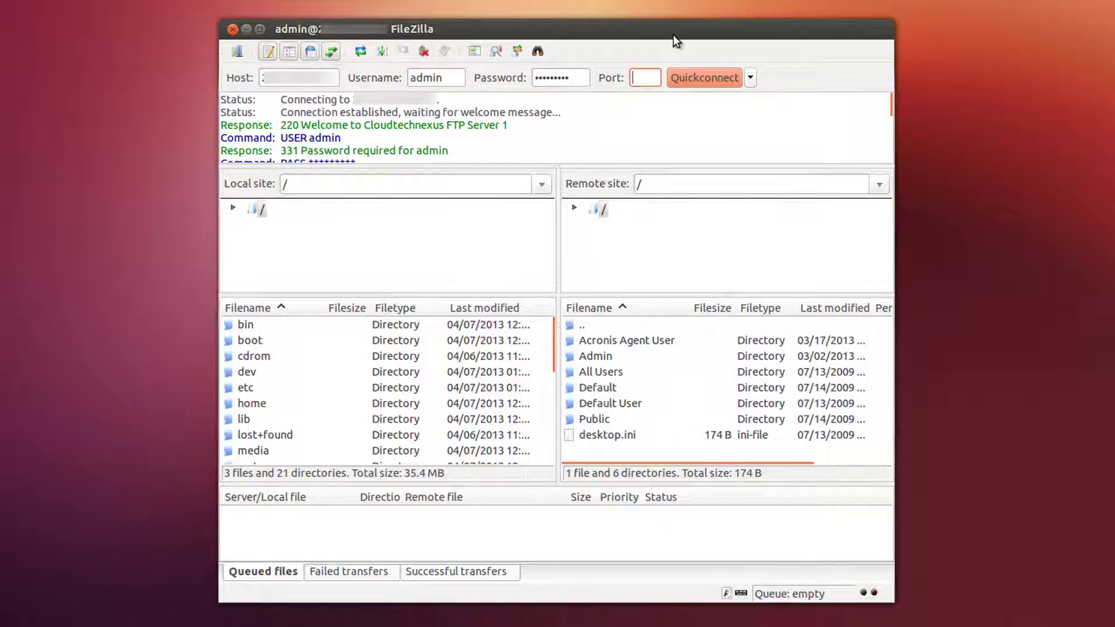
click(425, 53)
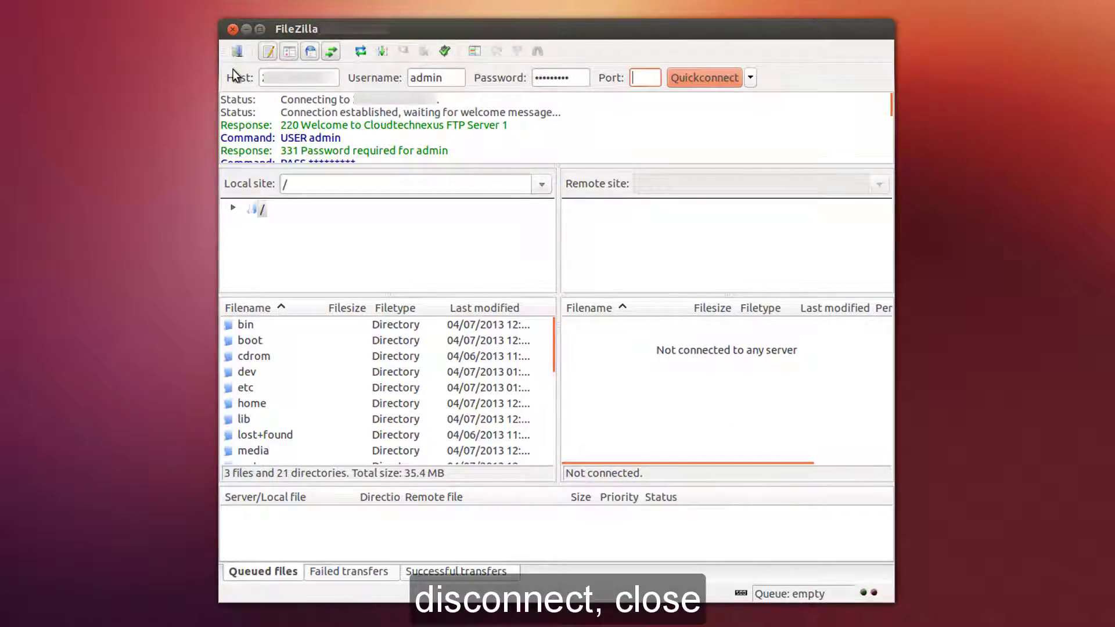
click(232, 29)
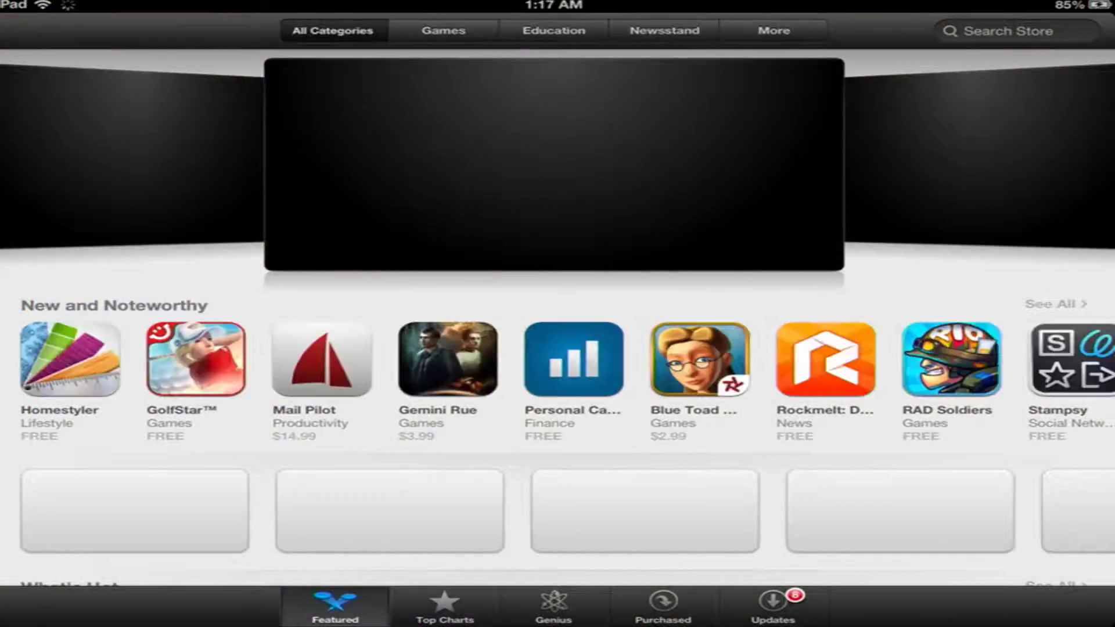
Search the App Store for 'ftp ready! lite', install FTP Ready! Lite, and open it.
click(1007, 31)
click(965, 67)
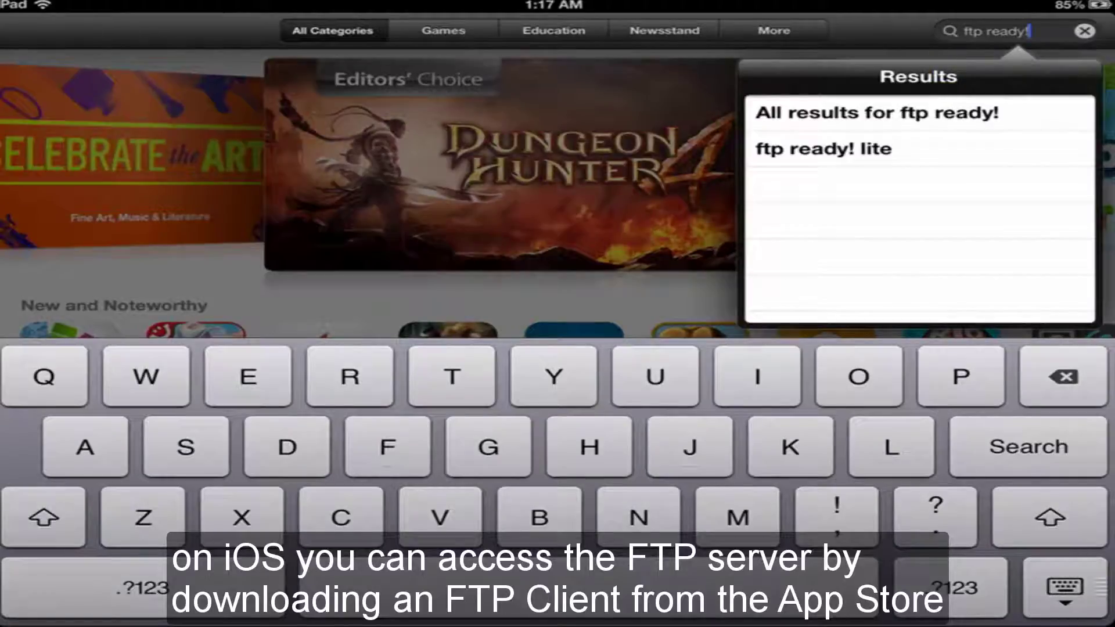
click(824, 148)
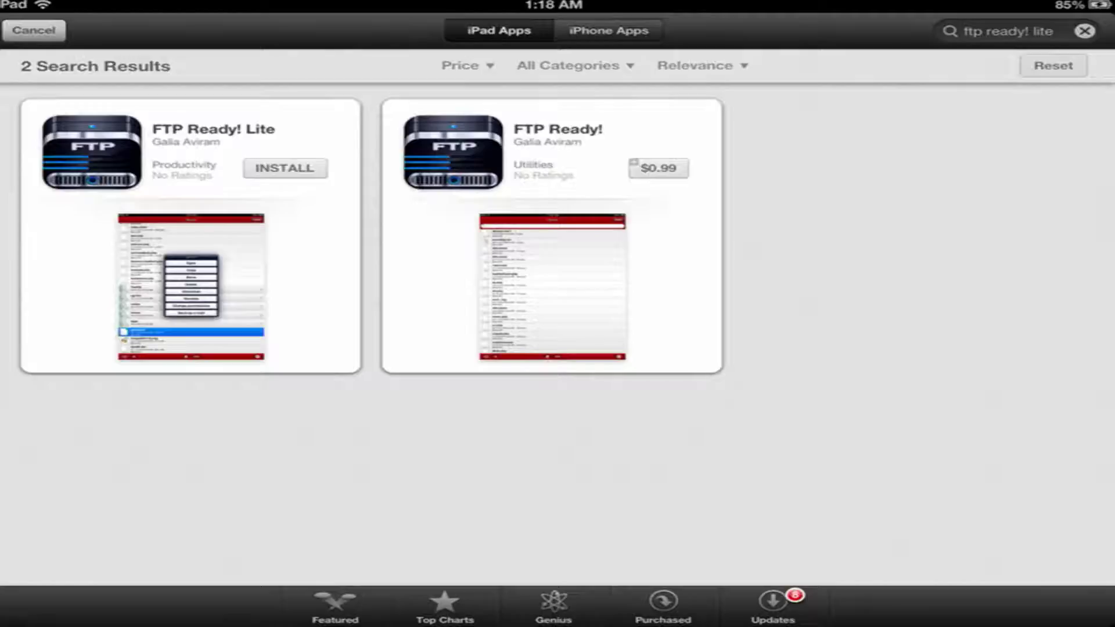
click(92, 152)
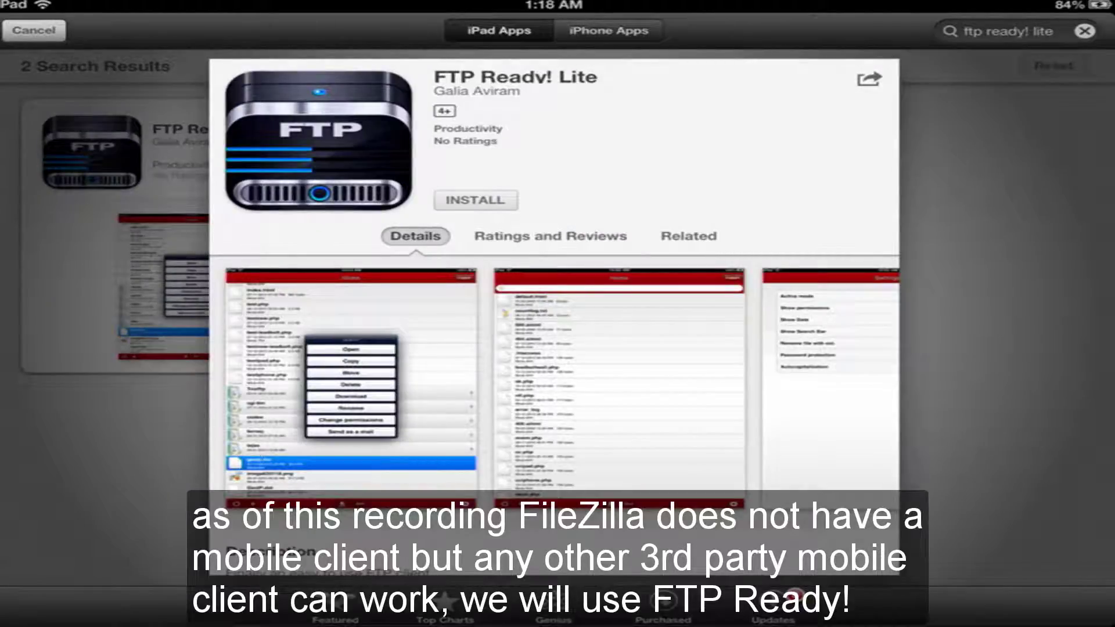
click(475, 200)
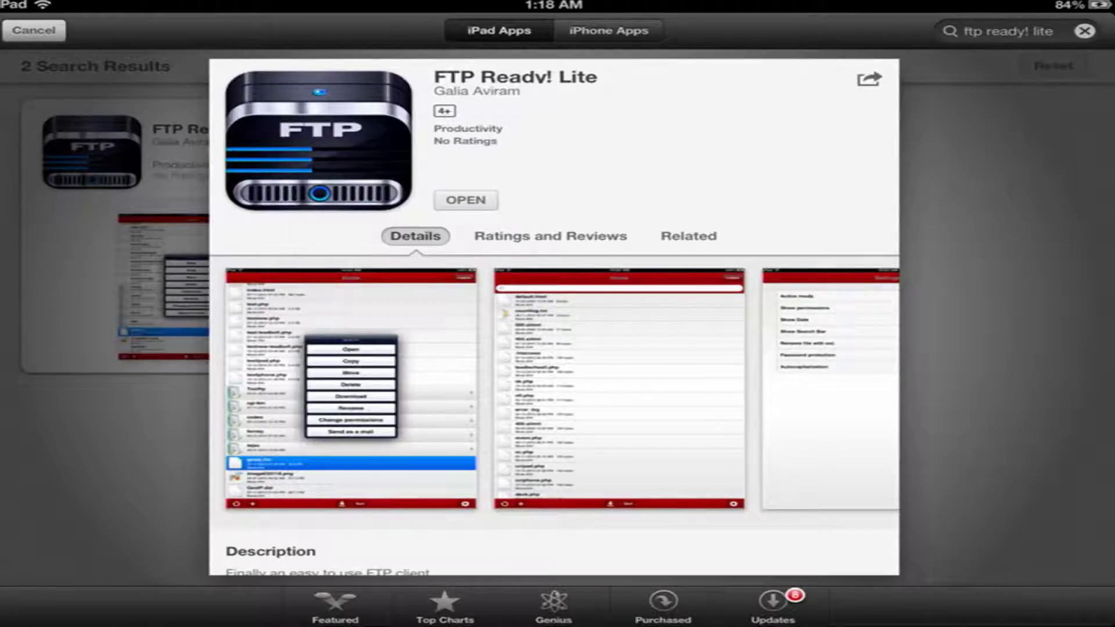
click(466, 200)
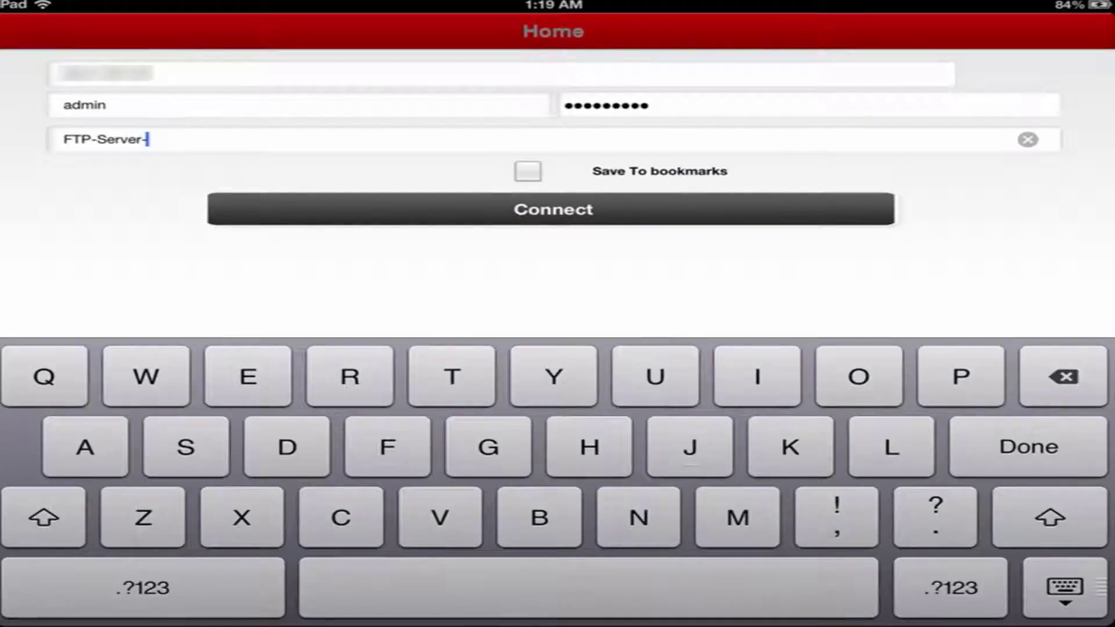
Finish naming the server FTP-Server-1, save it to bookmarks, and connect.
text(1)
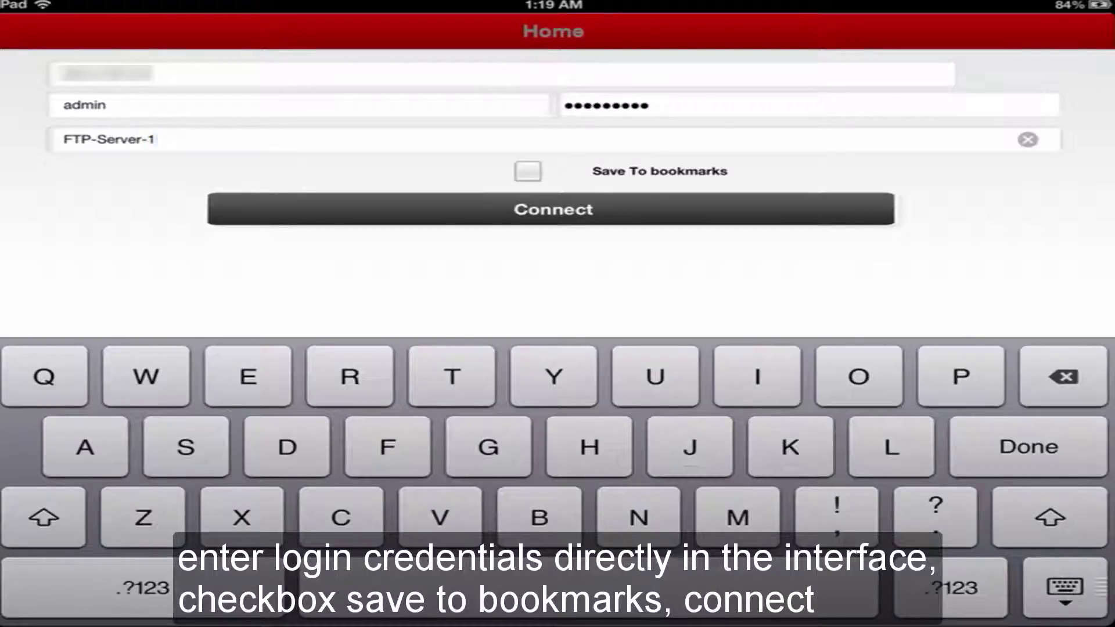
click(528, 171)
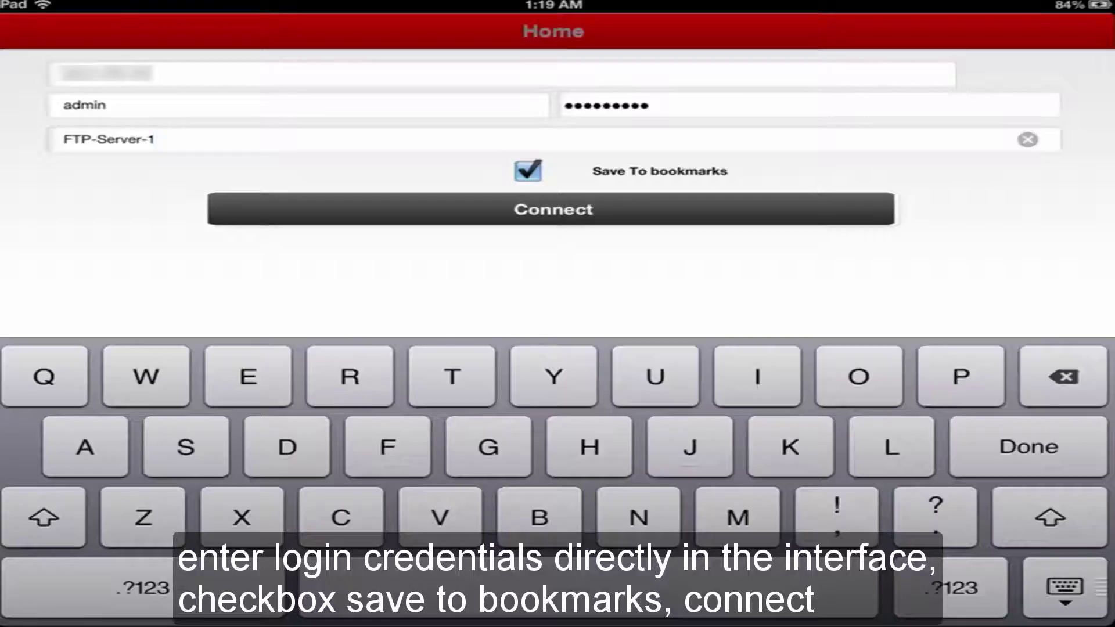
click(553, 209)
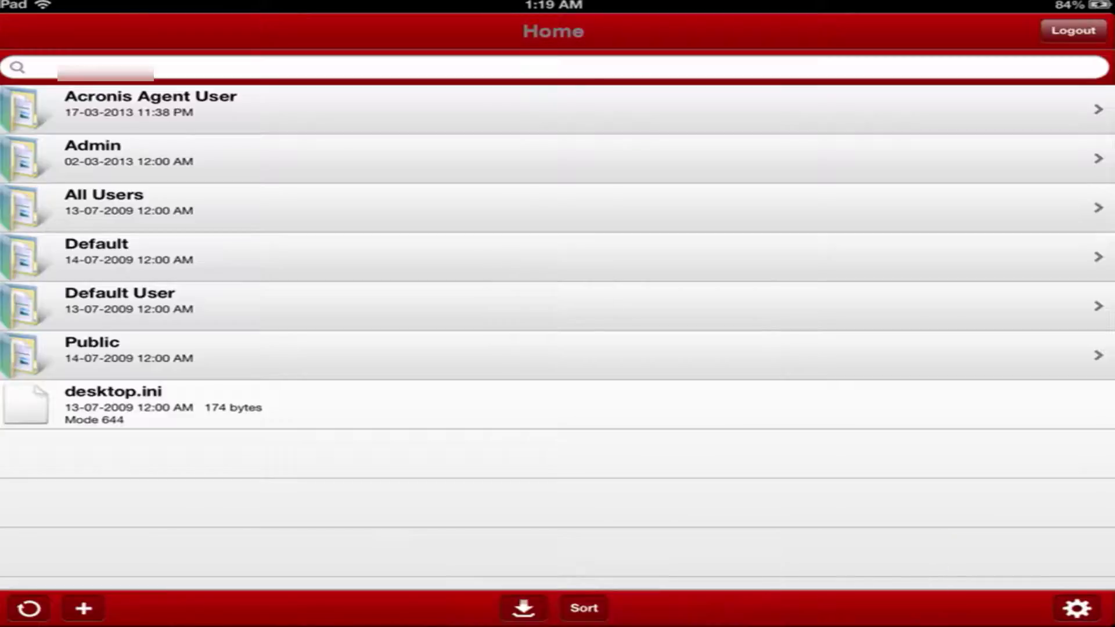
Browse the Admin and Public folders, then log out and return to the iPad home screen.
click(128, 154)
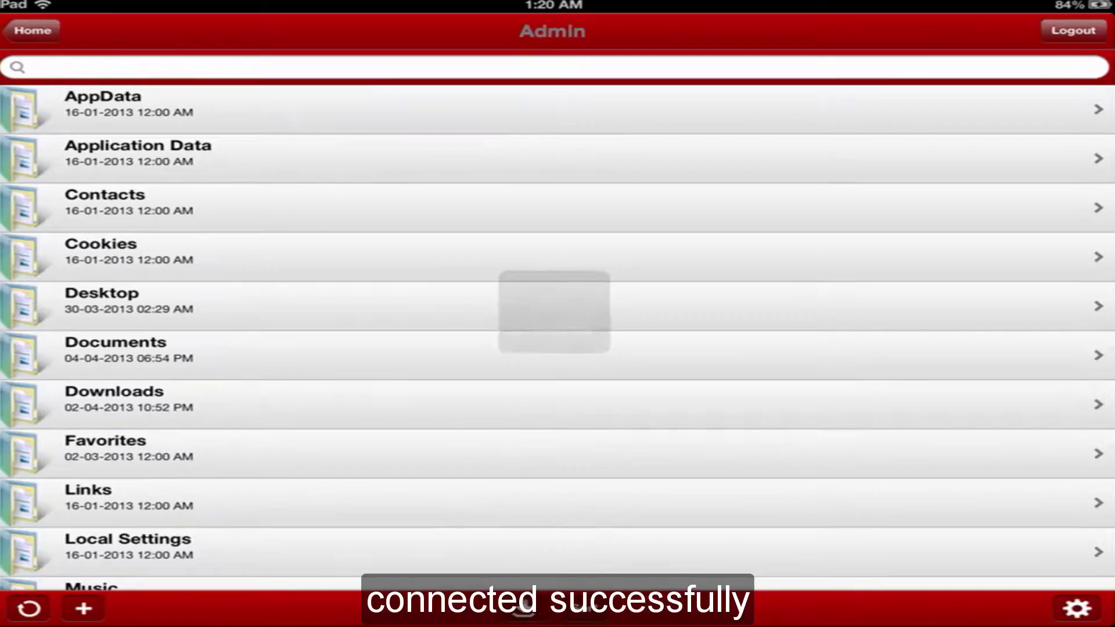
scroll(558, 319, down, 10)
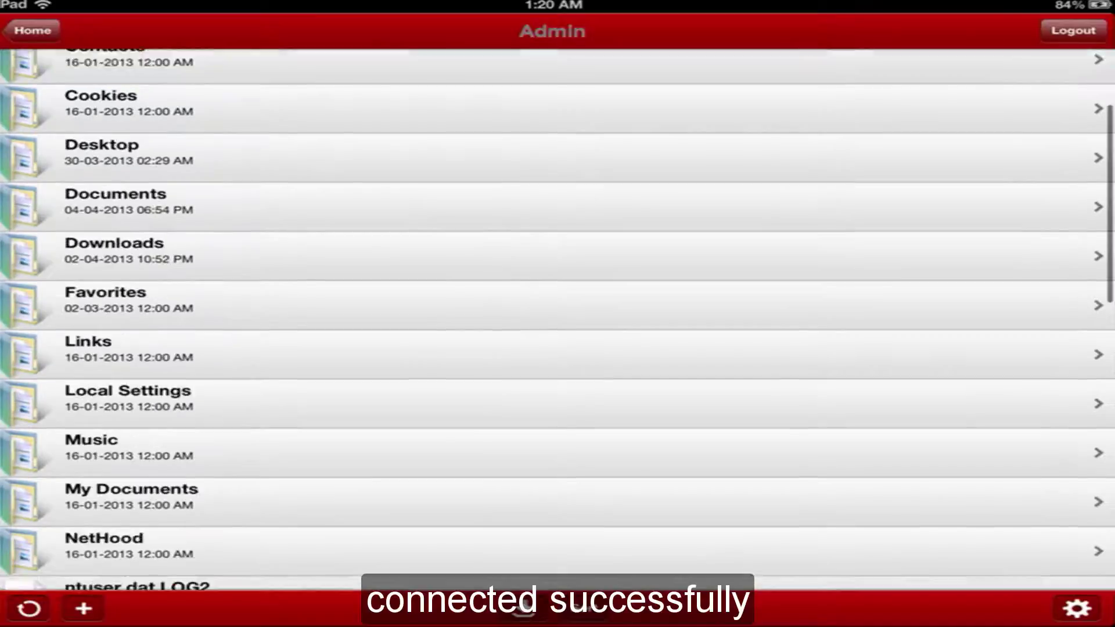
scroll(558, 319, down, 8)
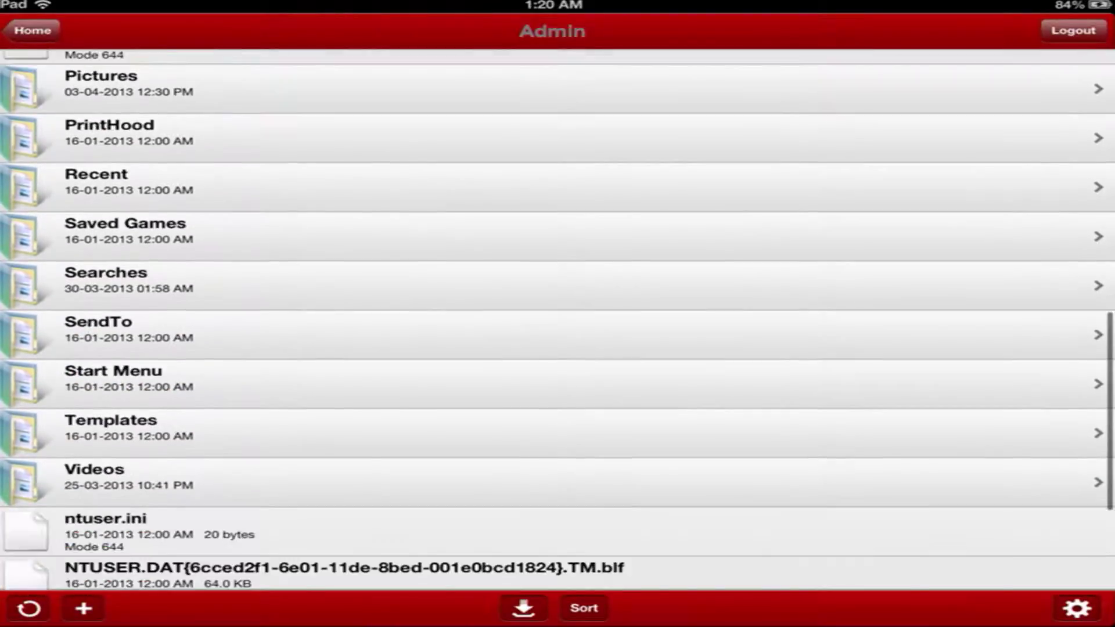
scroll(558, 319, up, 18)
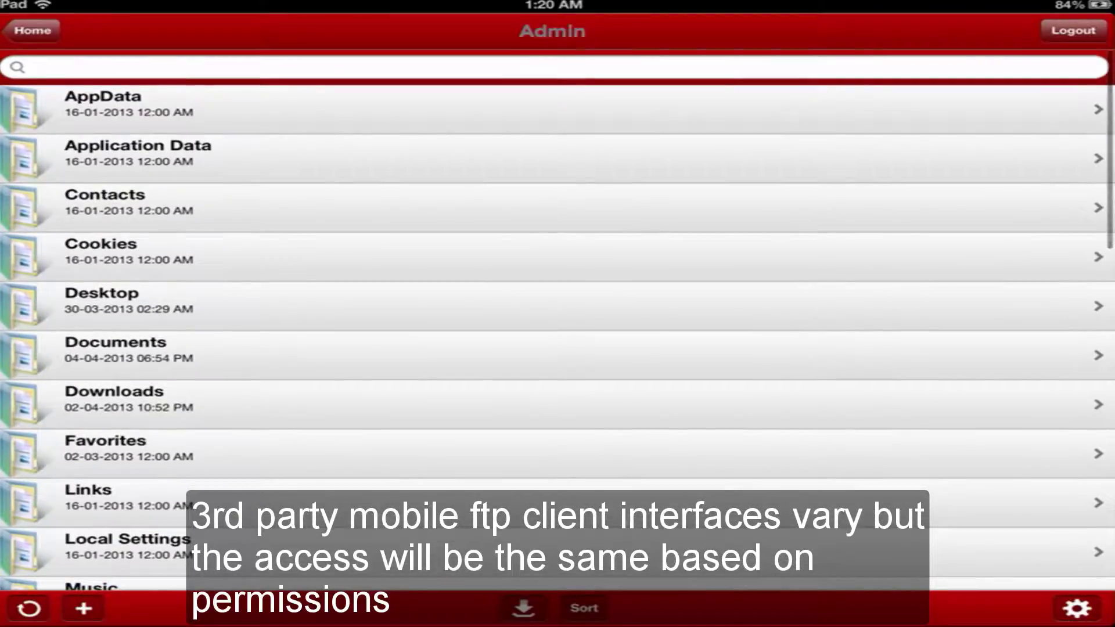
click(32, 30)
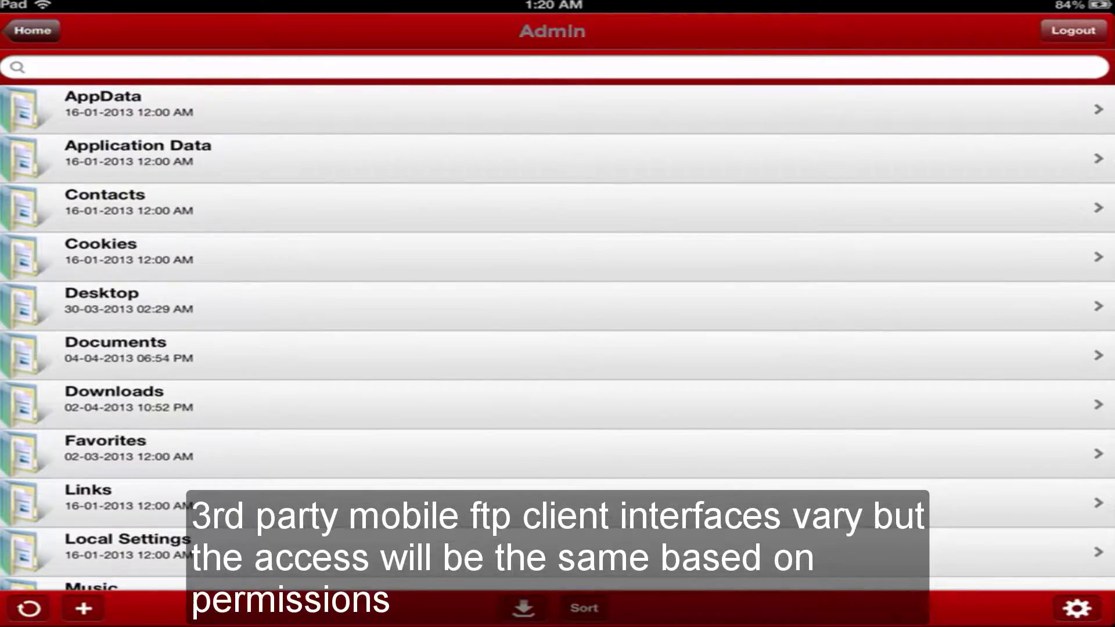
click(93, 350)
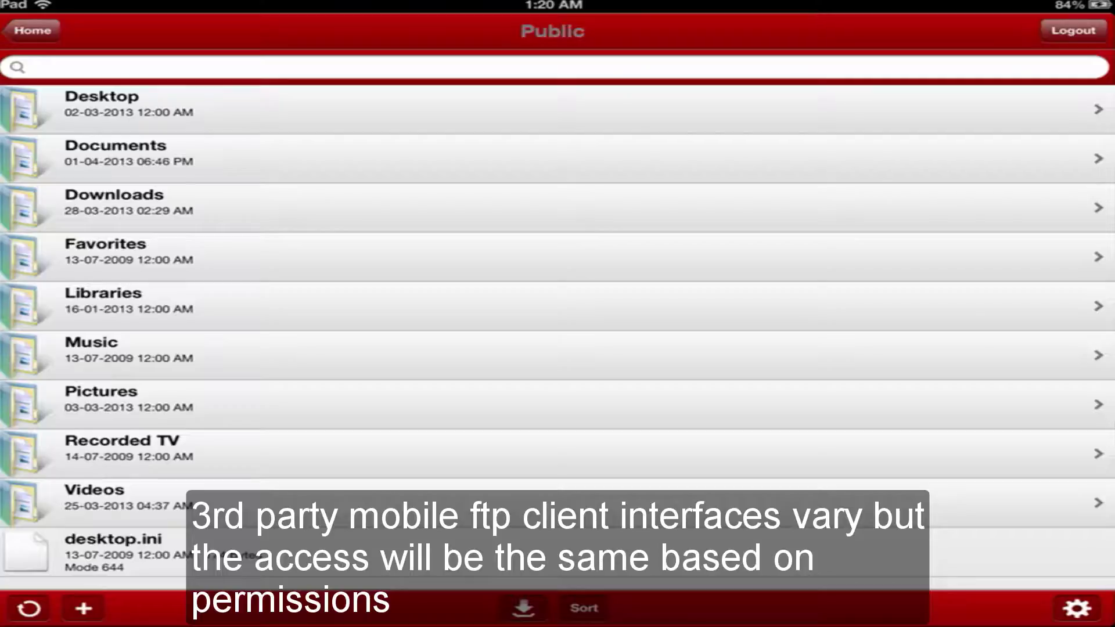
scroll(558, 319, down, 2)
scroll(558, 319, up, 3)
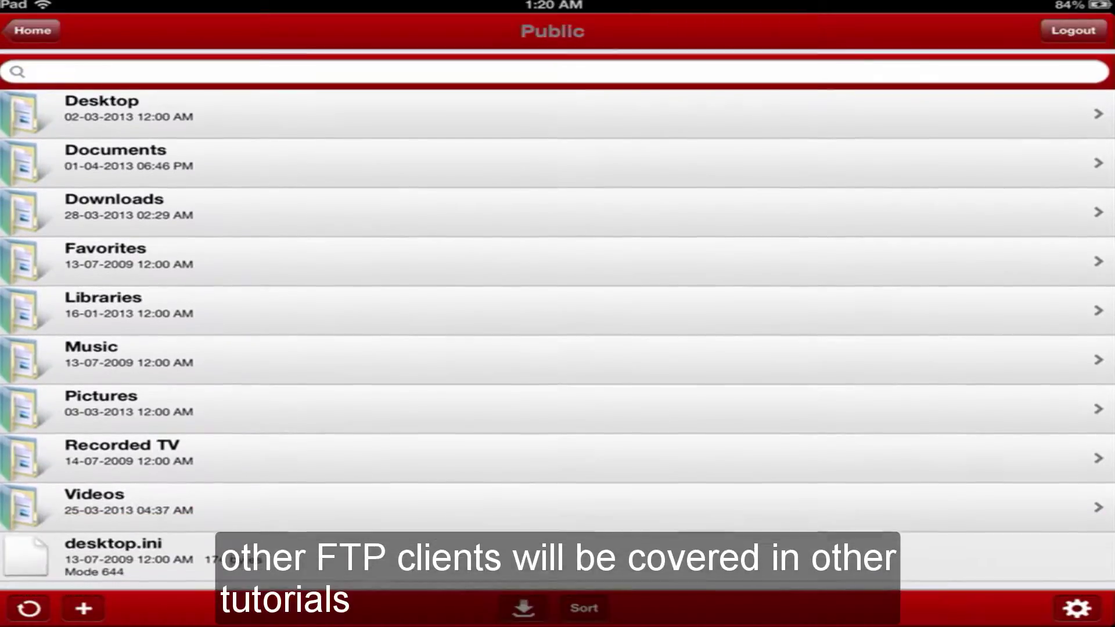
click(32, 30)
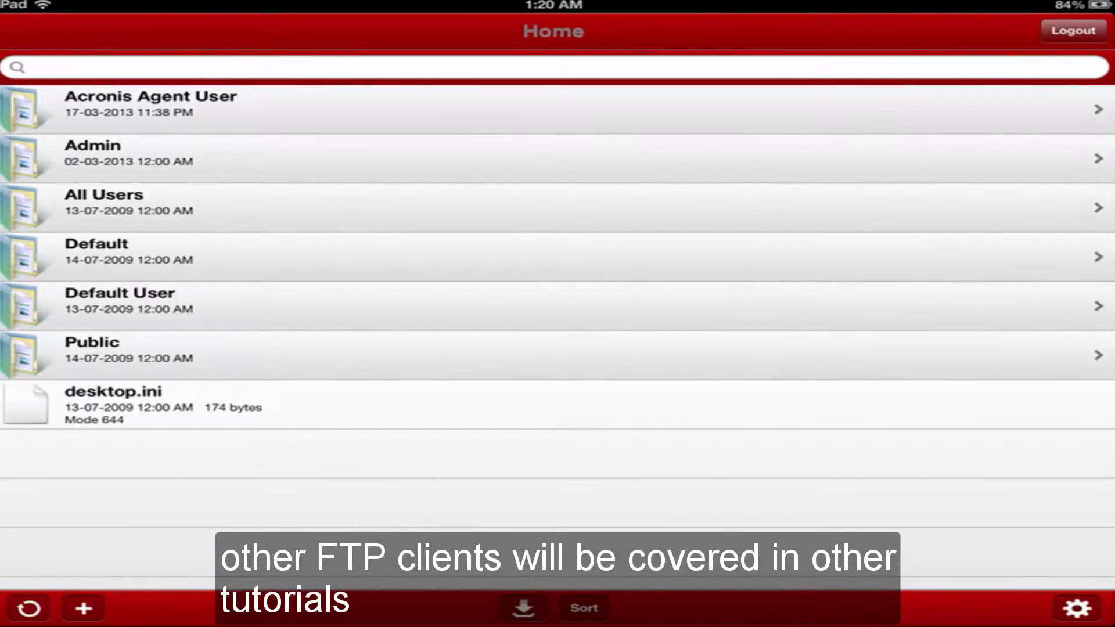
click(1074, 30)
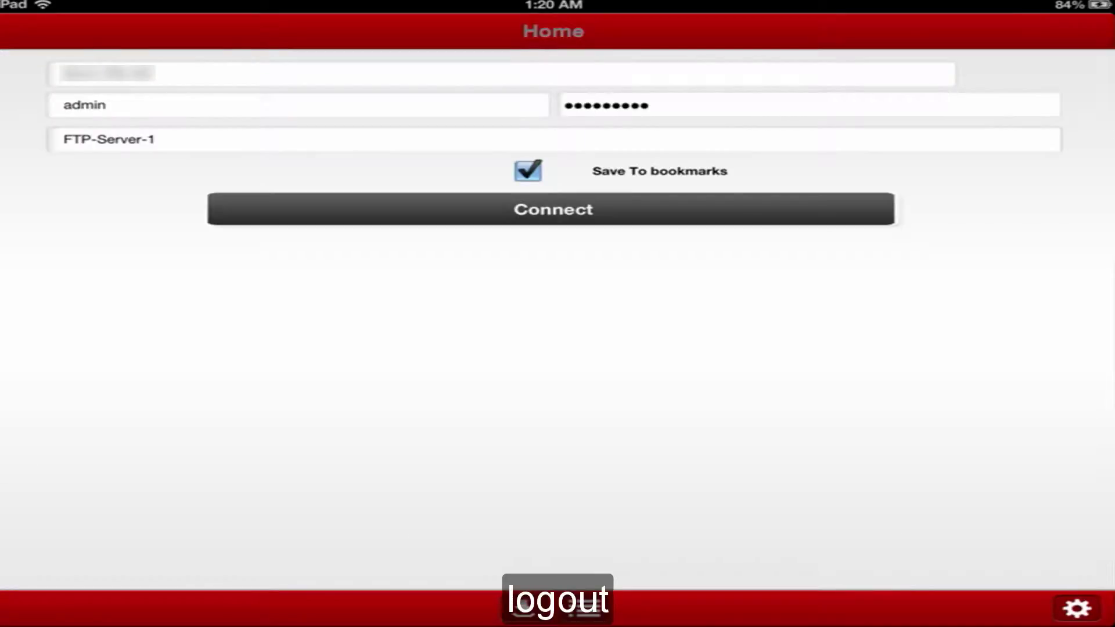
key(Home)
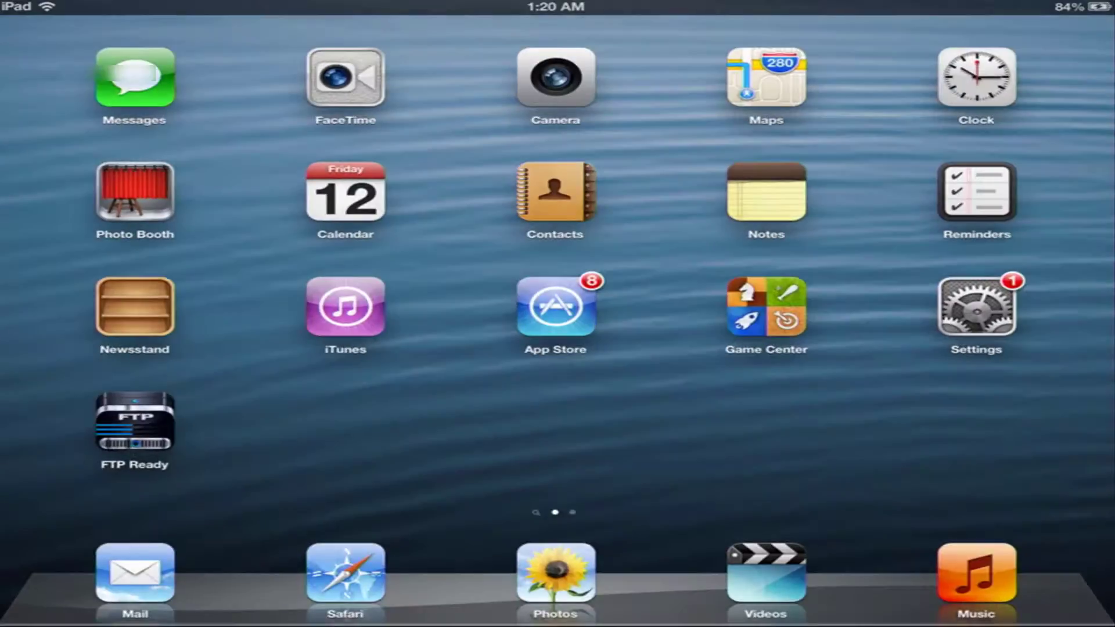